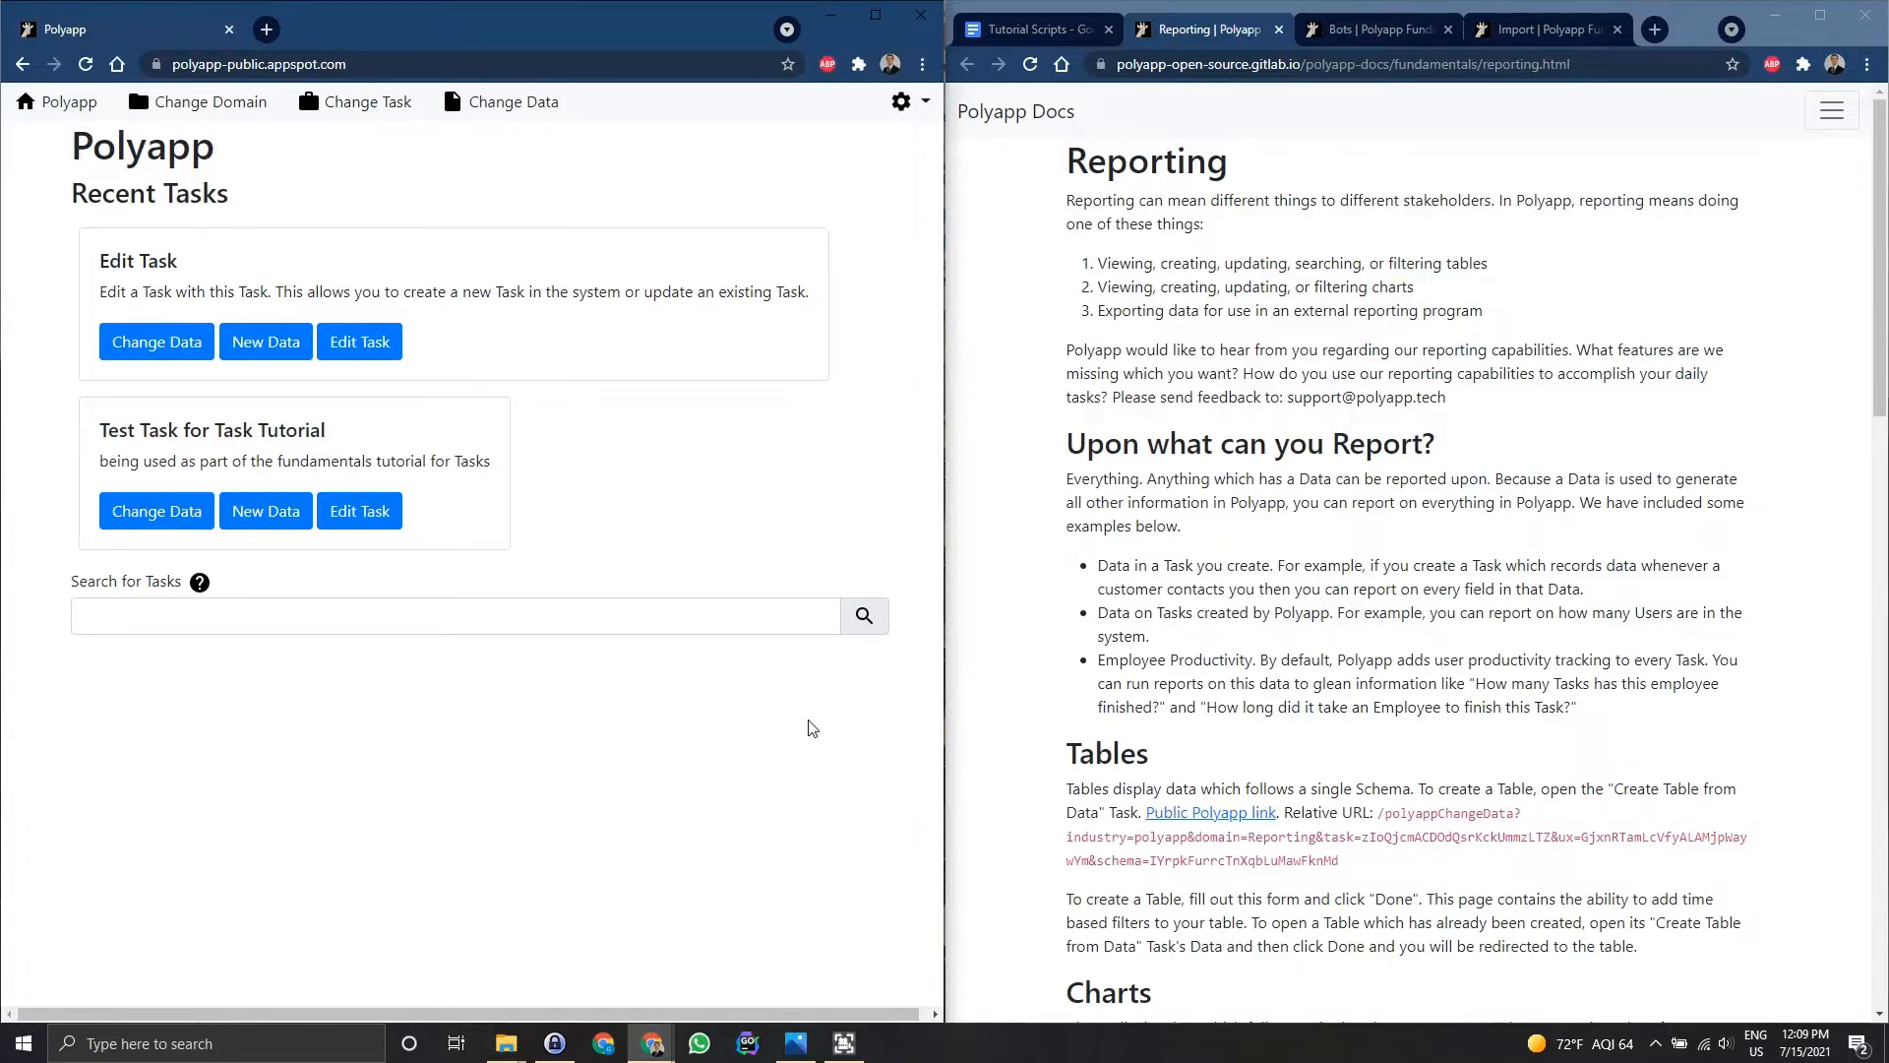
- Search the tasks for "table" and create a new data record for the Create Table from Data task
scroll(1033, 470, "down", 6)
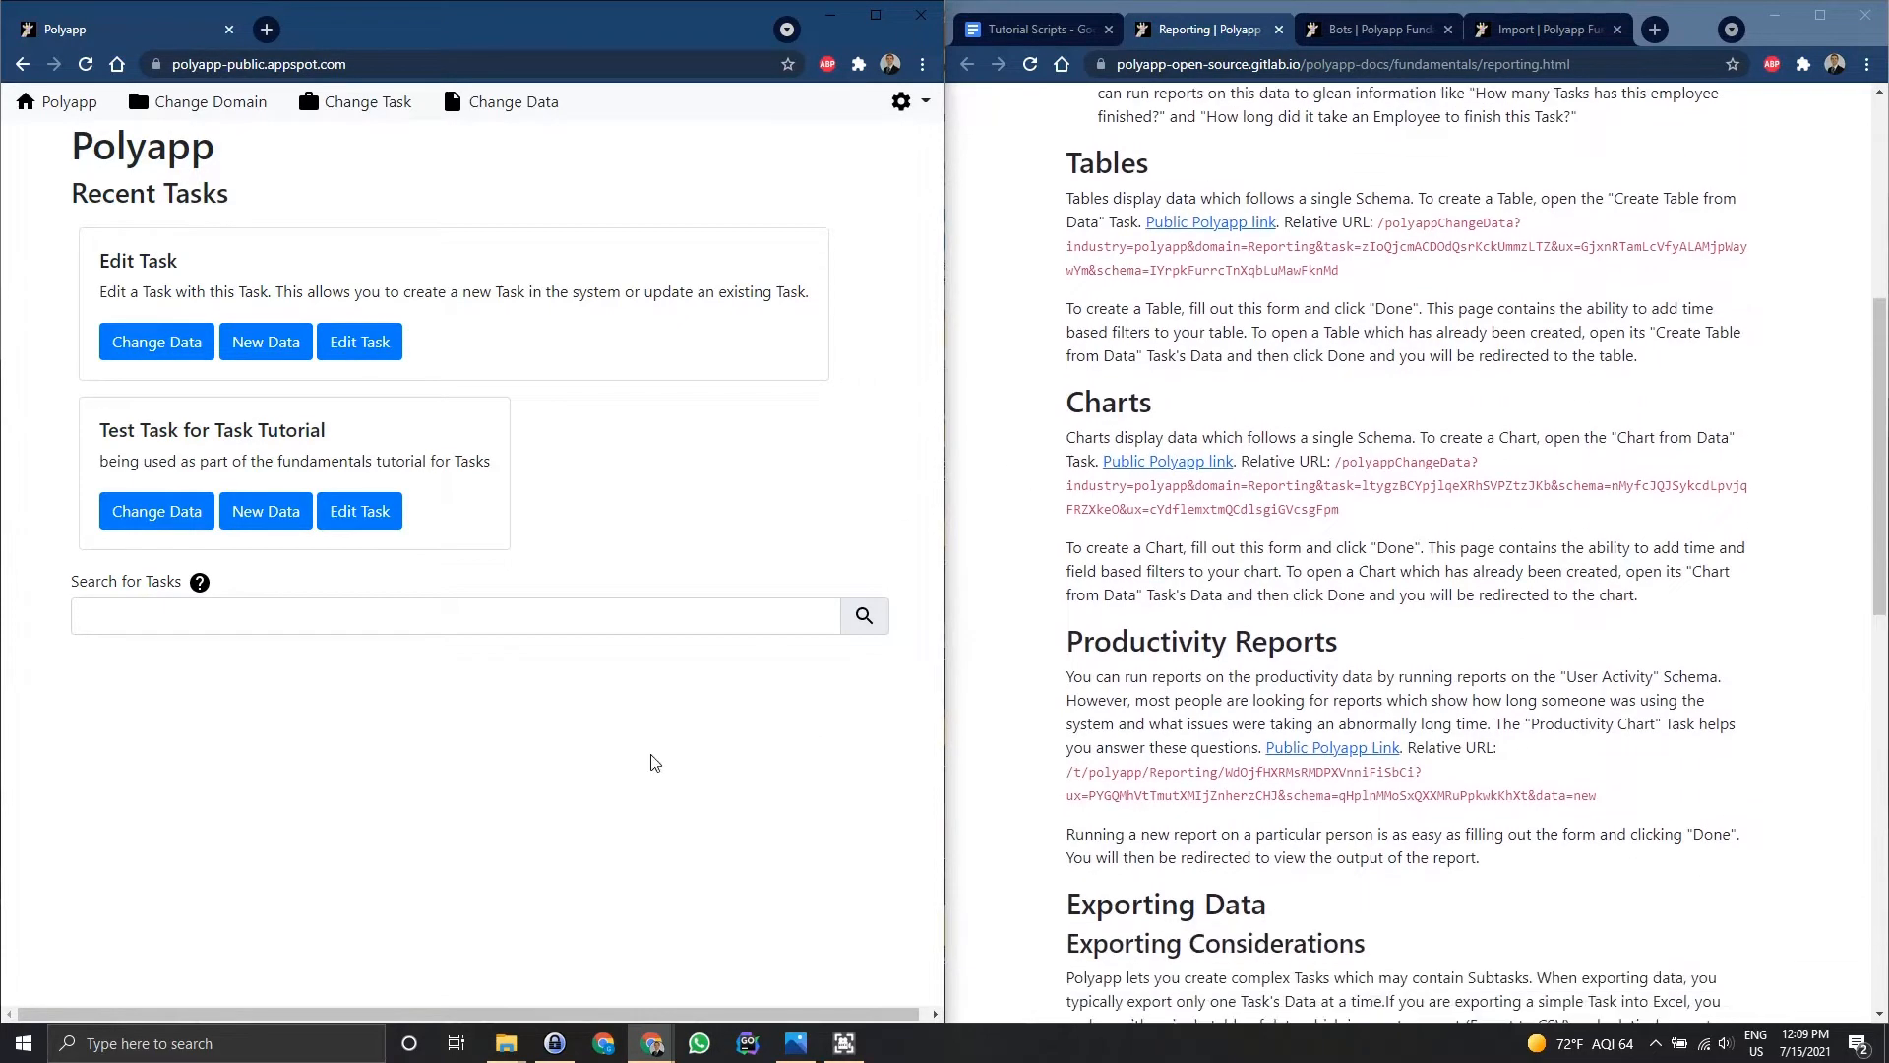
left_click(169, 616)
type("table")
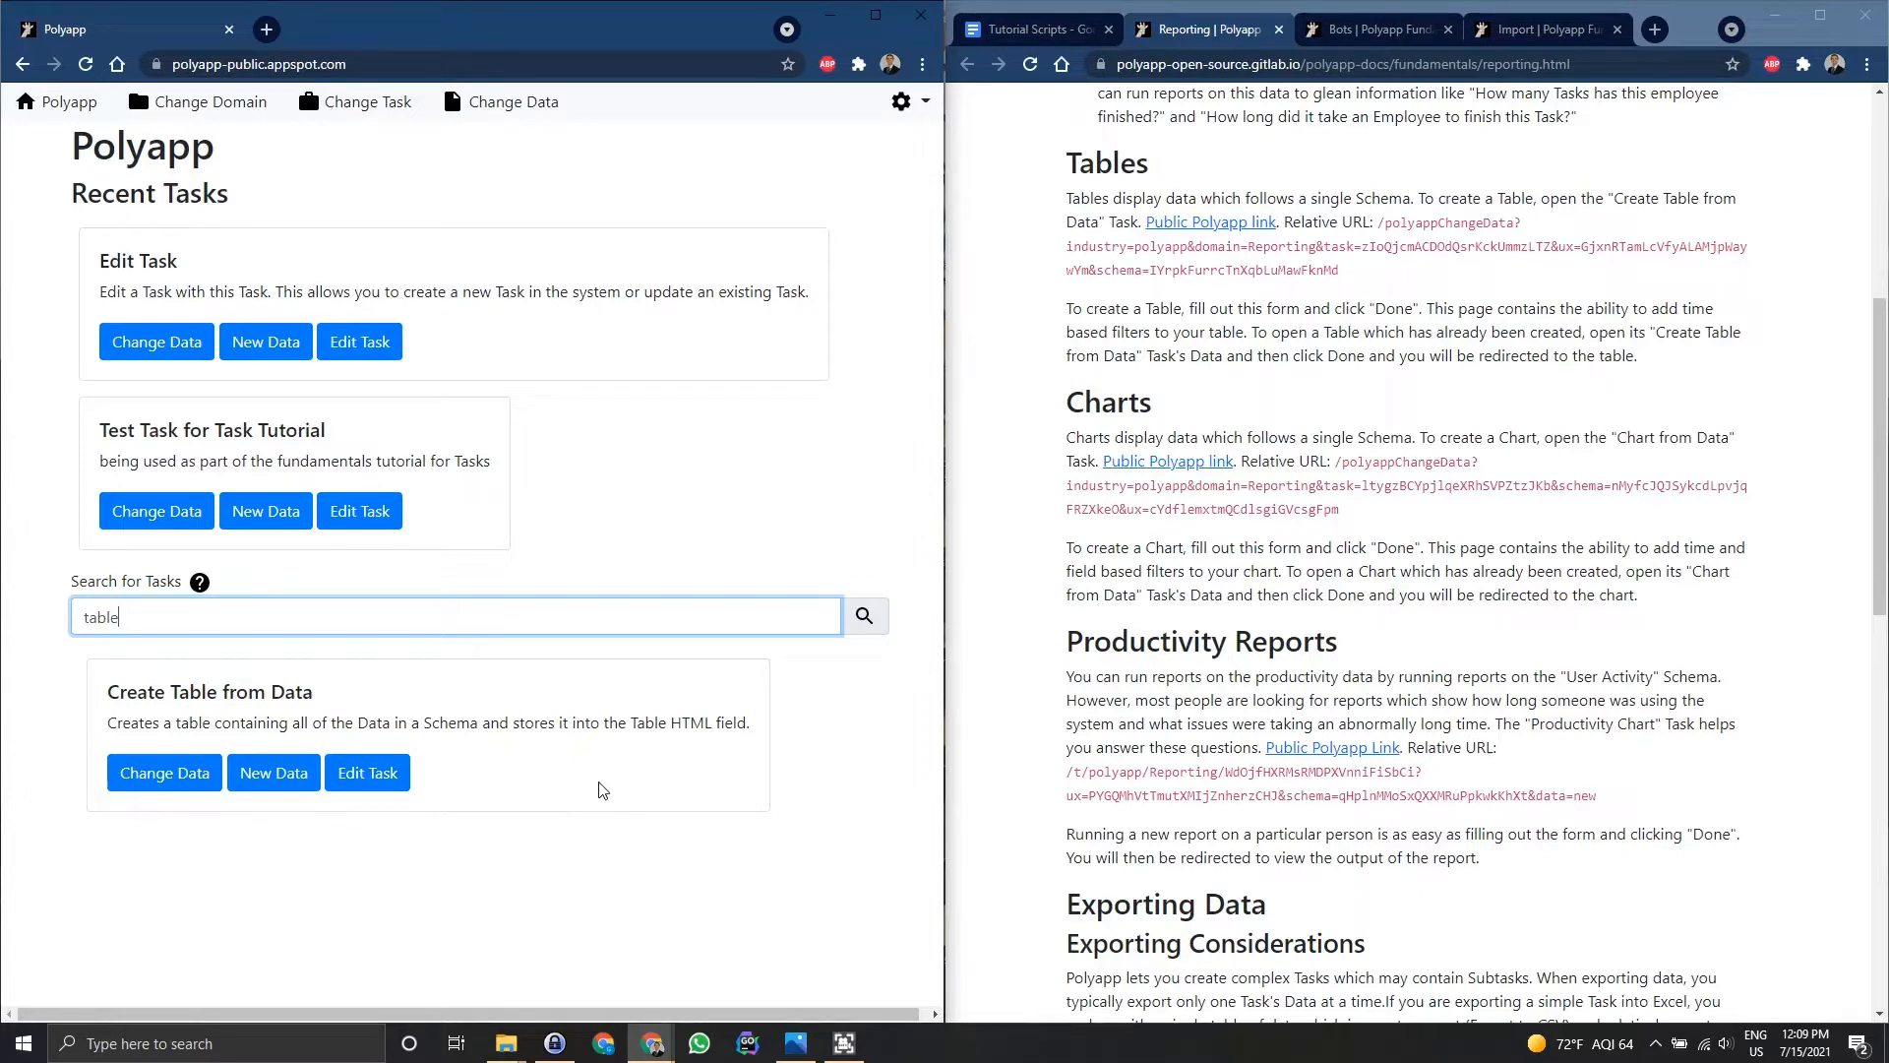
left_click(116, 785)
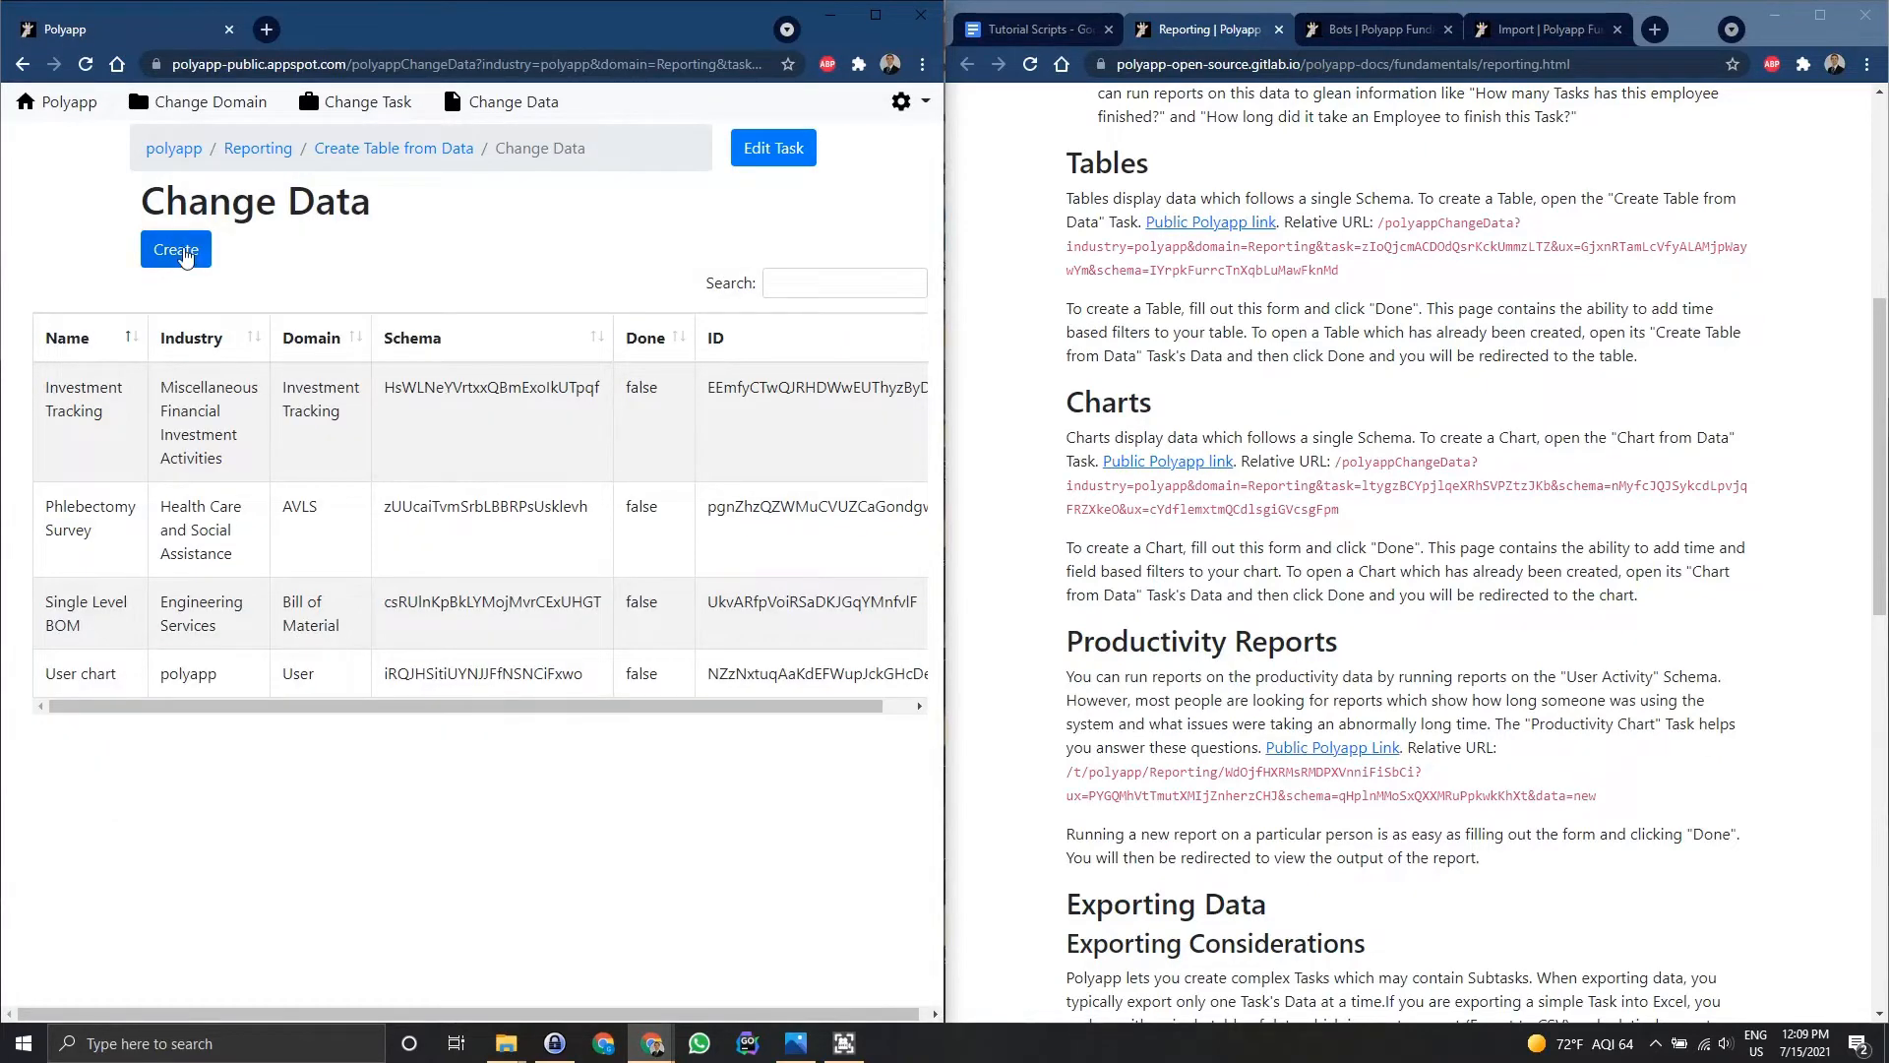
left_click(175, 252)
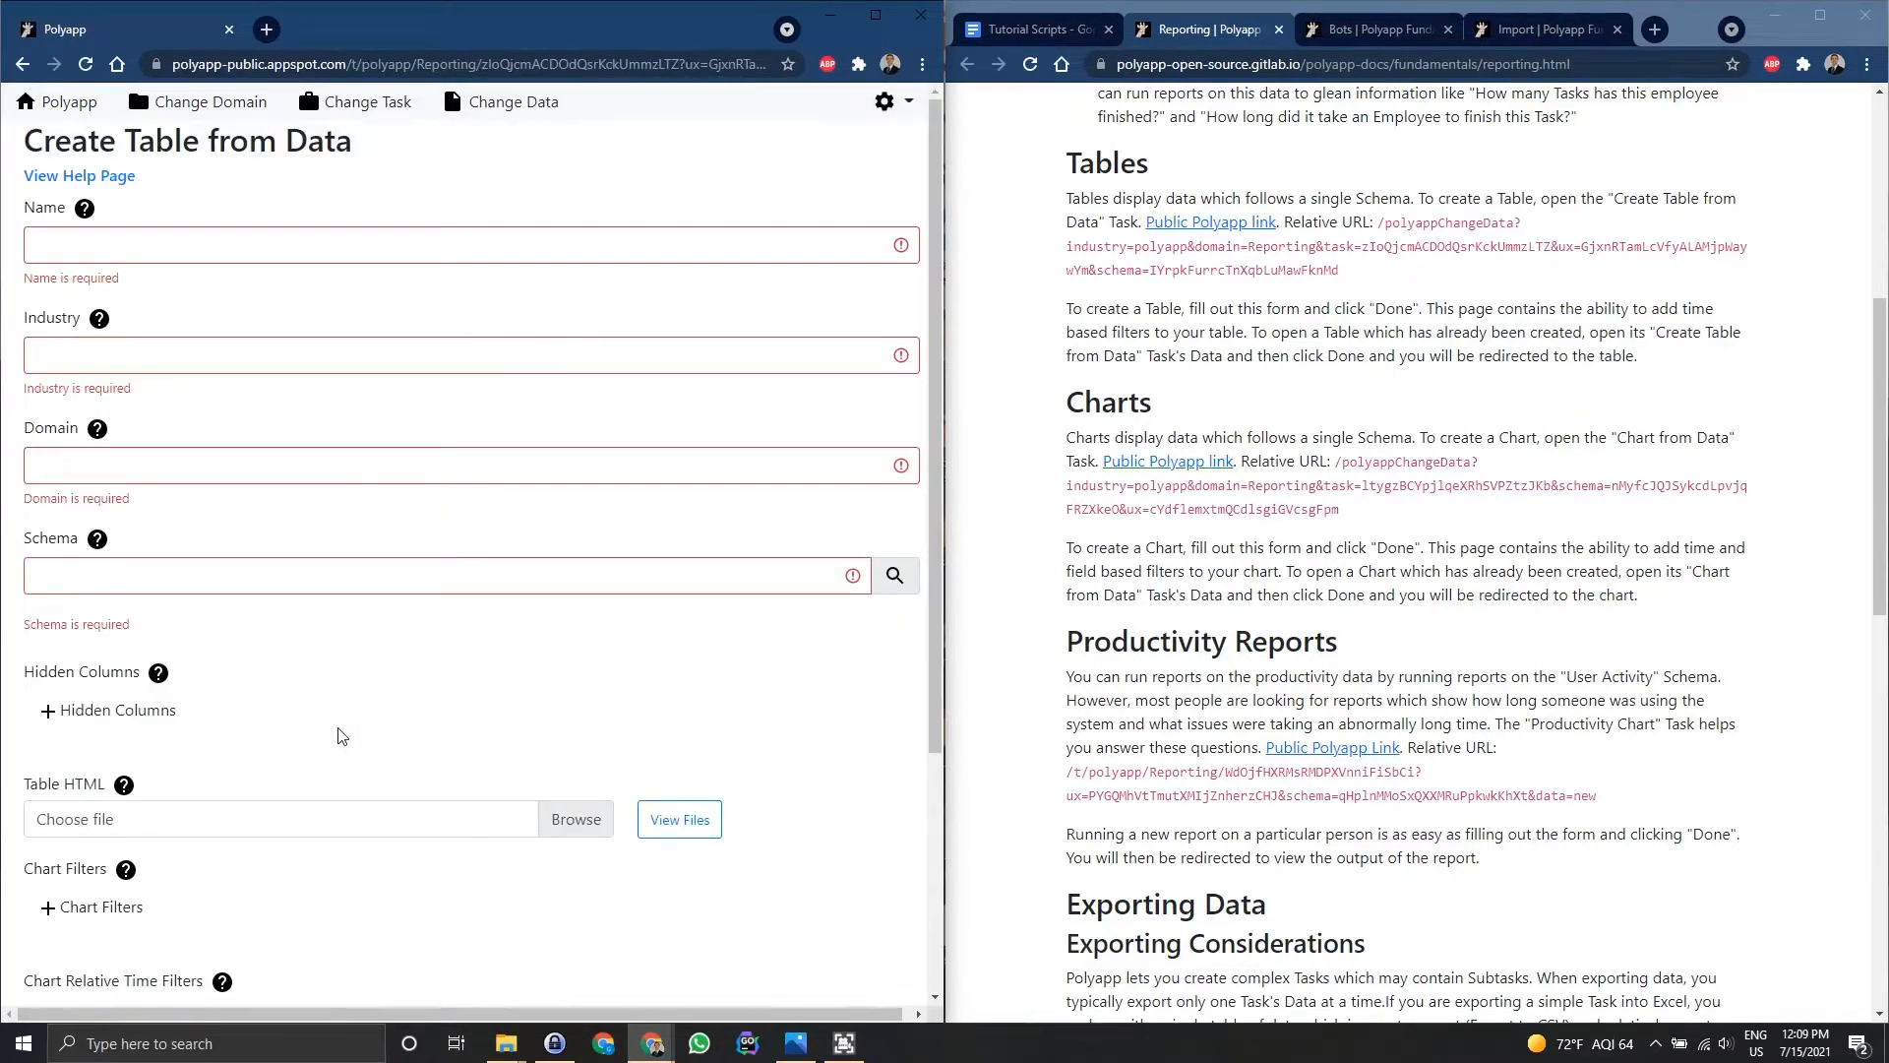
left_click(338, 248)
left_click(408, 681)
scroll(408, 679, "down", 5)
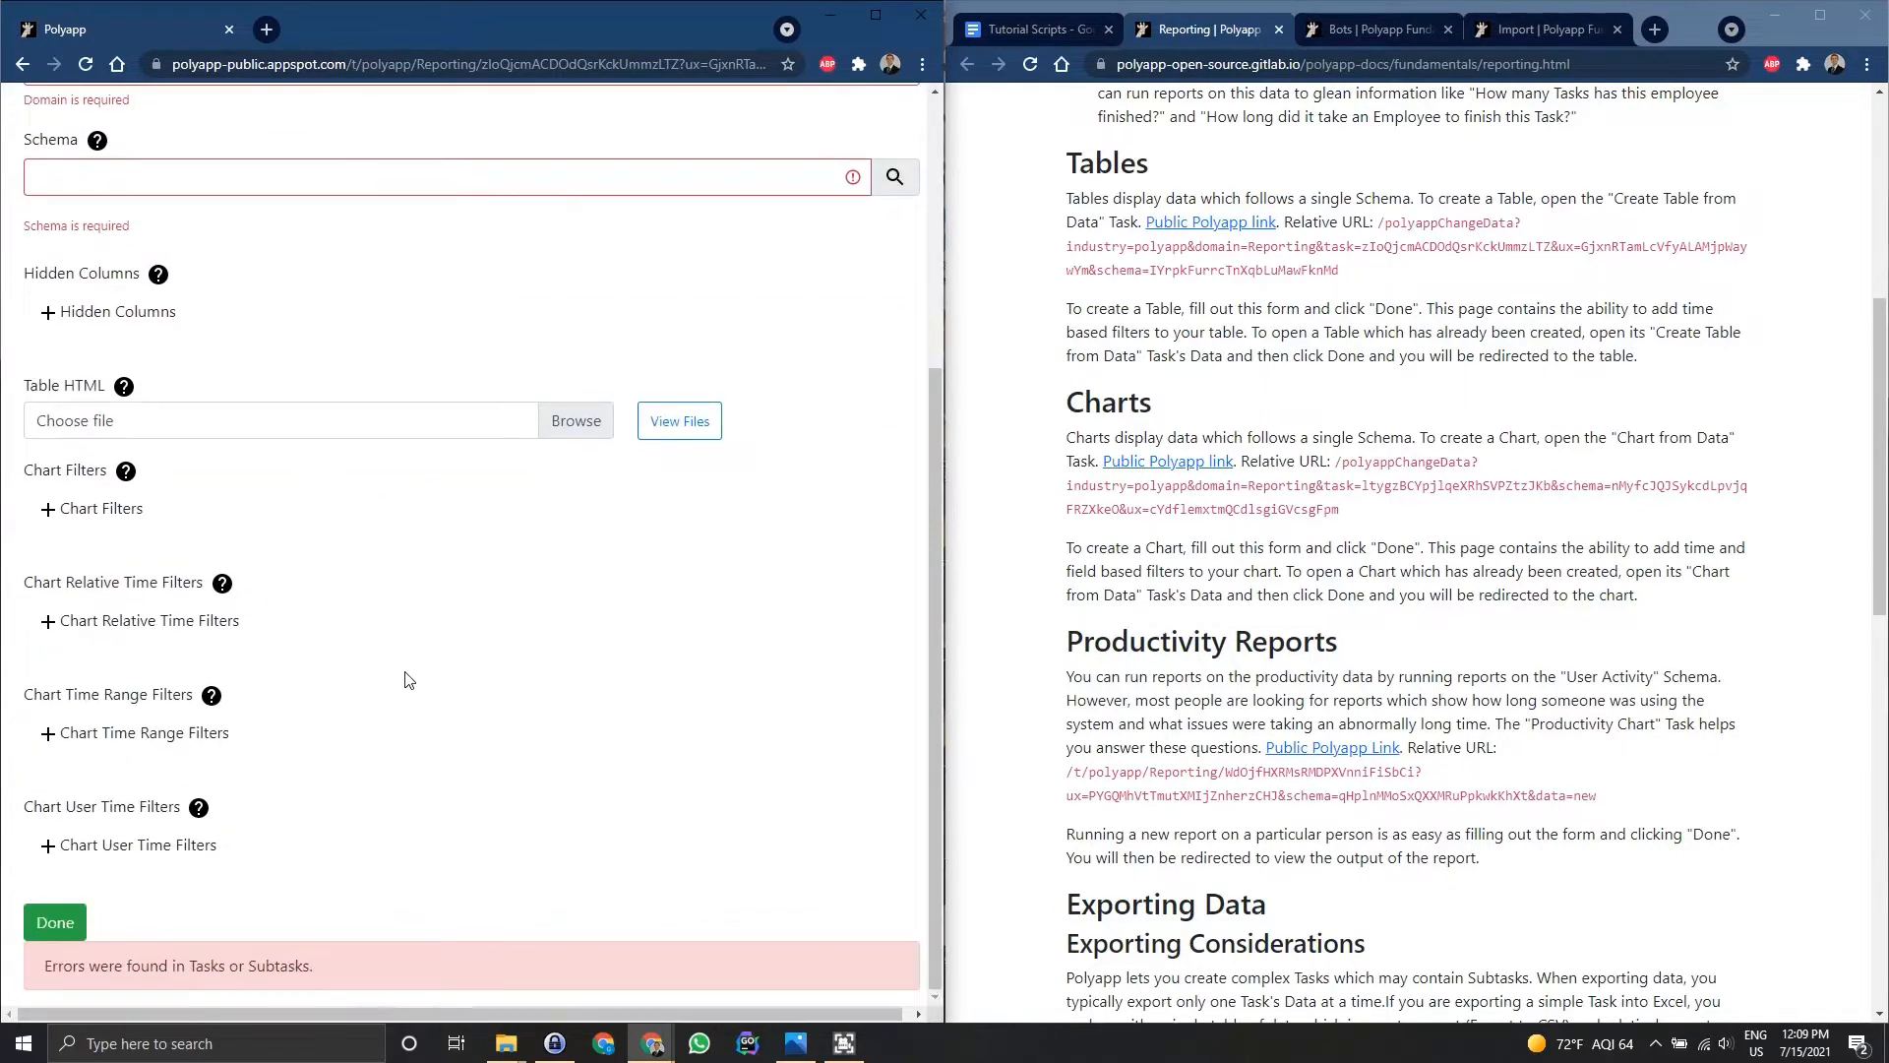
scroll(404, 677, "up", 5)
left_click(395, 257)
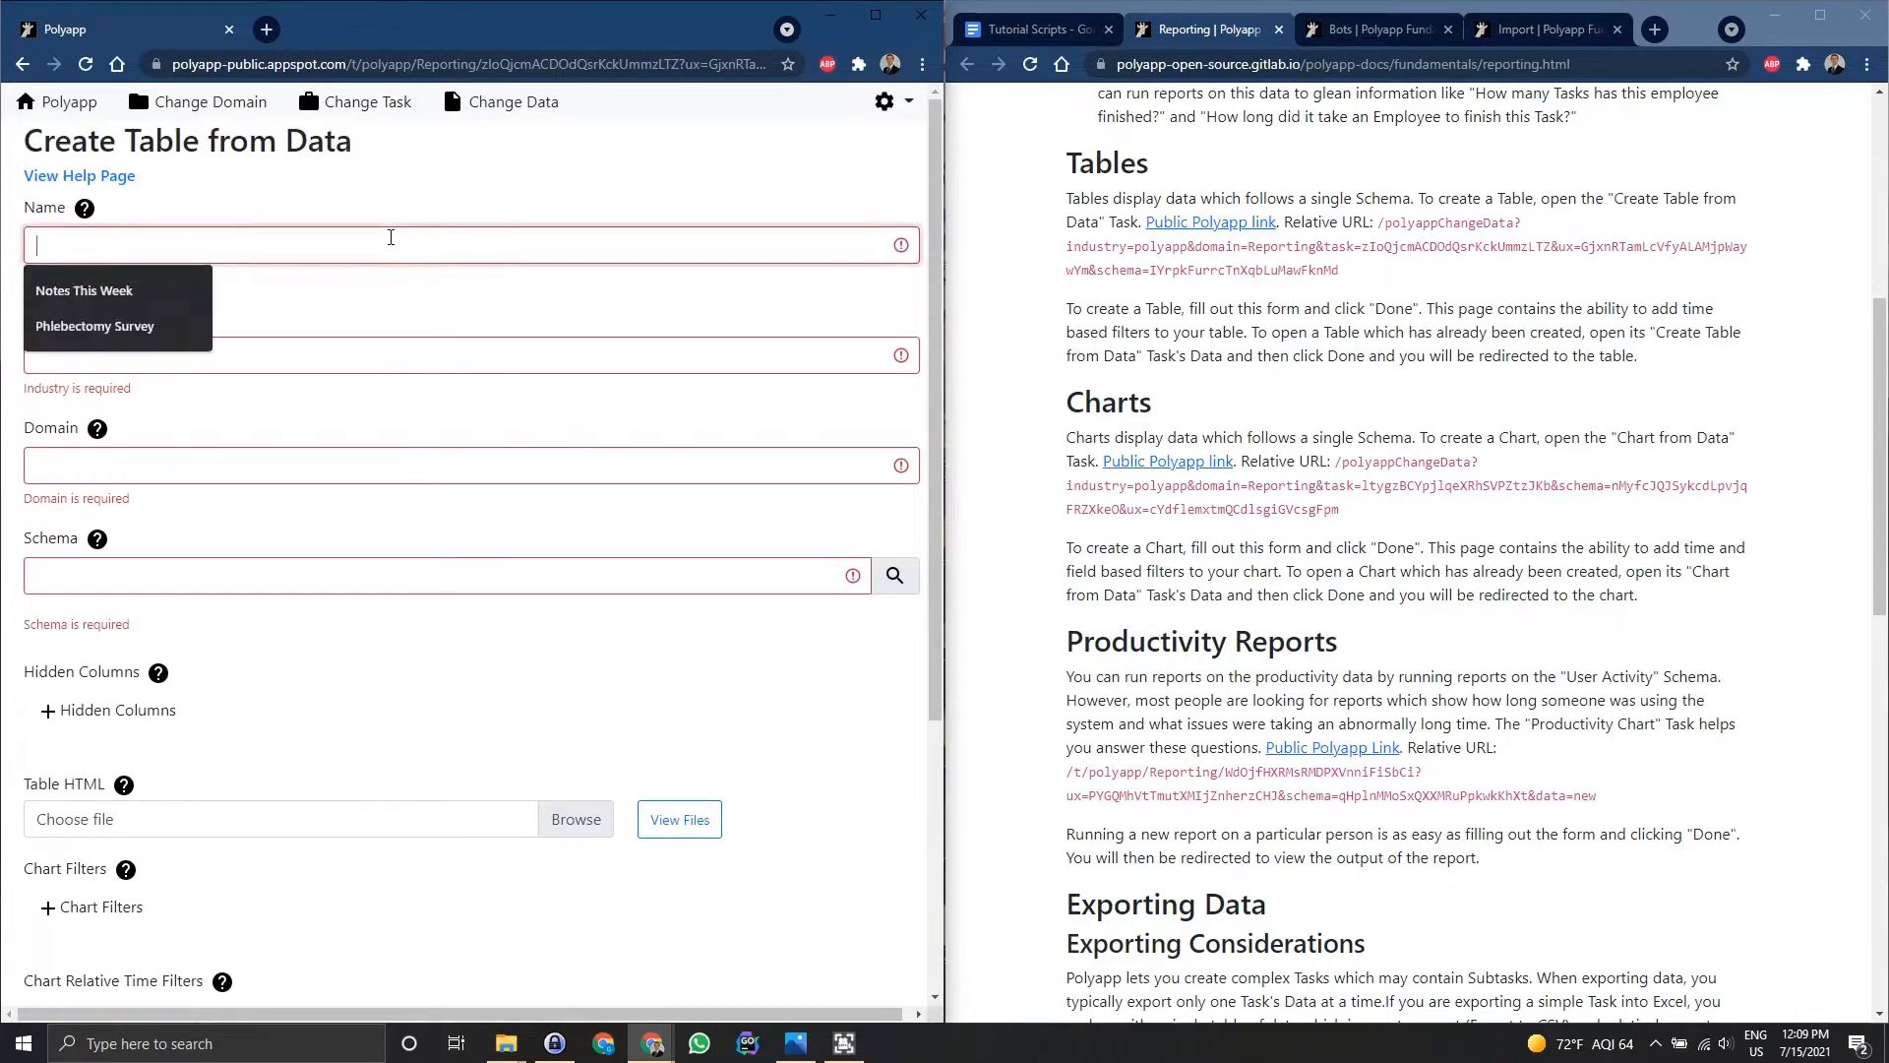
left_click(390, 293)
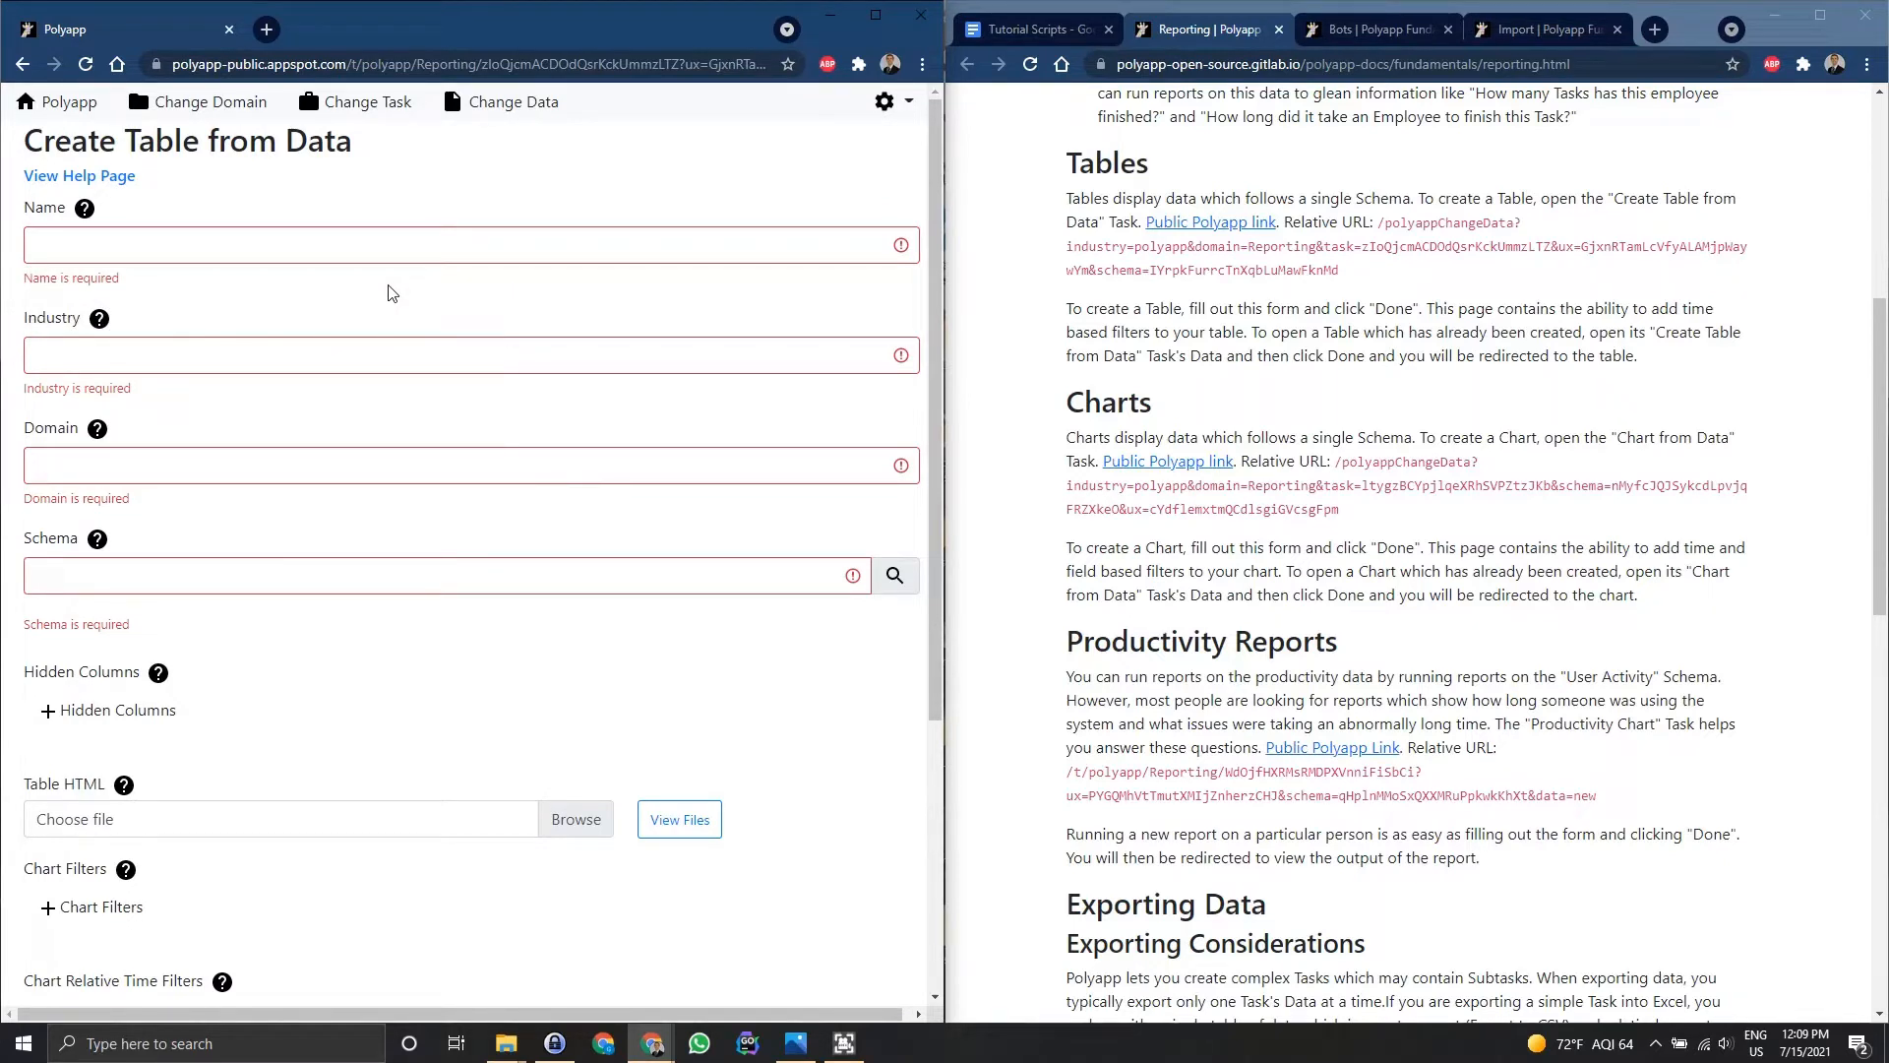
- Try to find the table's schema by searching for "Test"
left_click(509, 572)
type("Test")
key("Return")
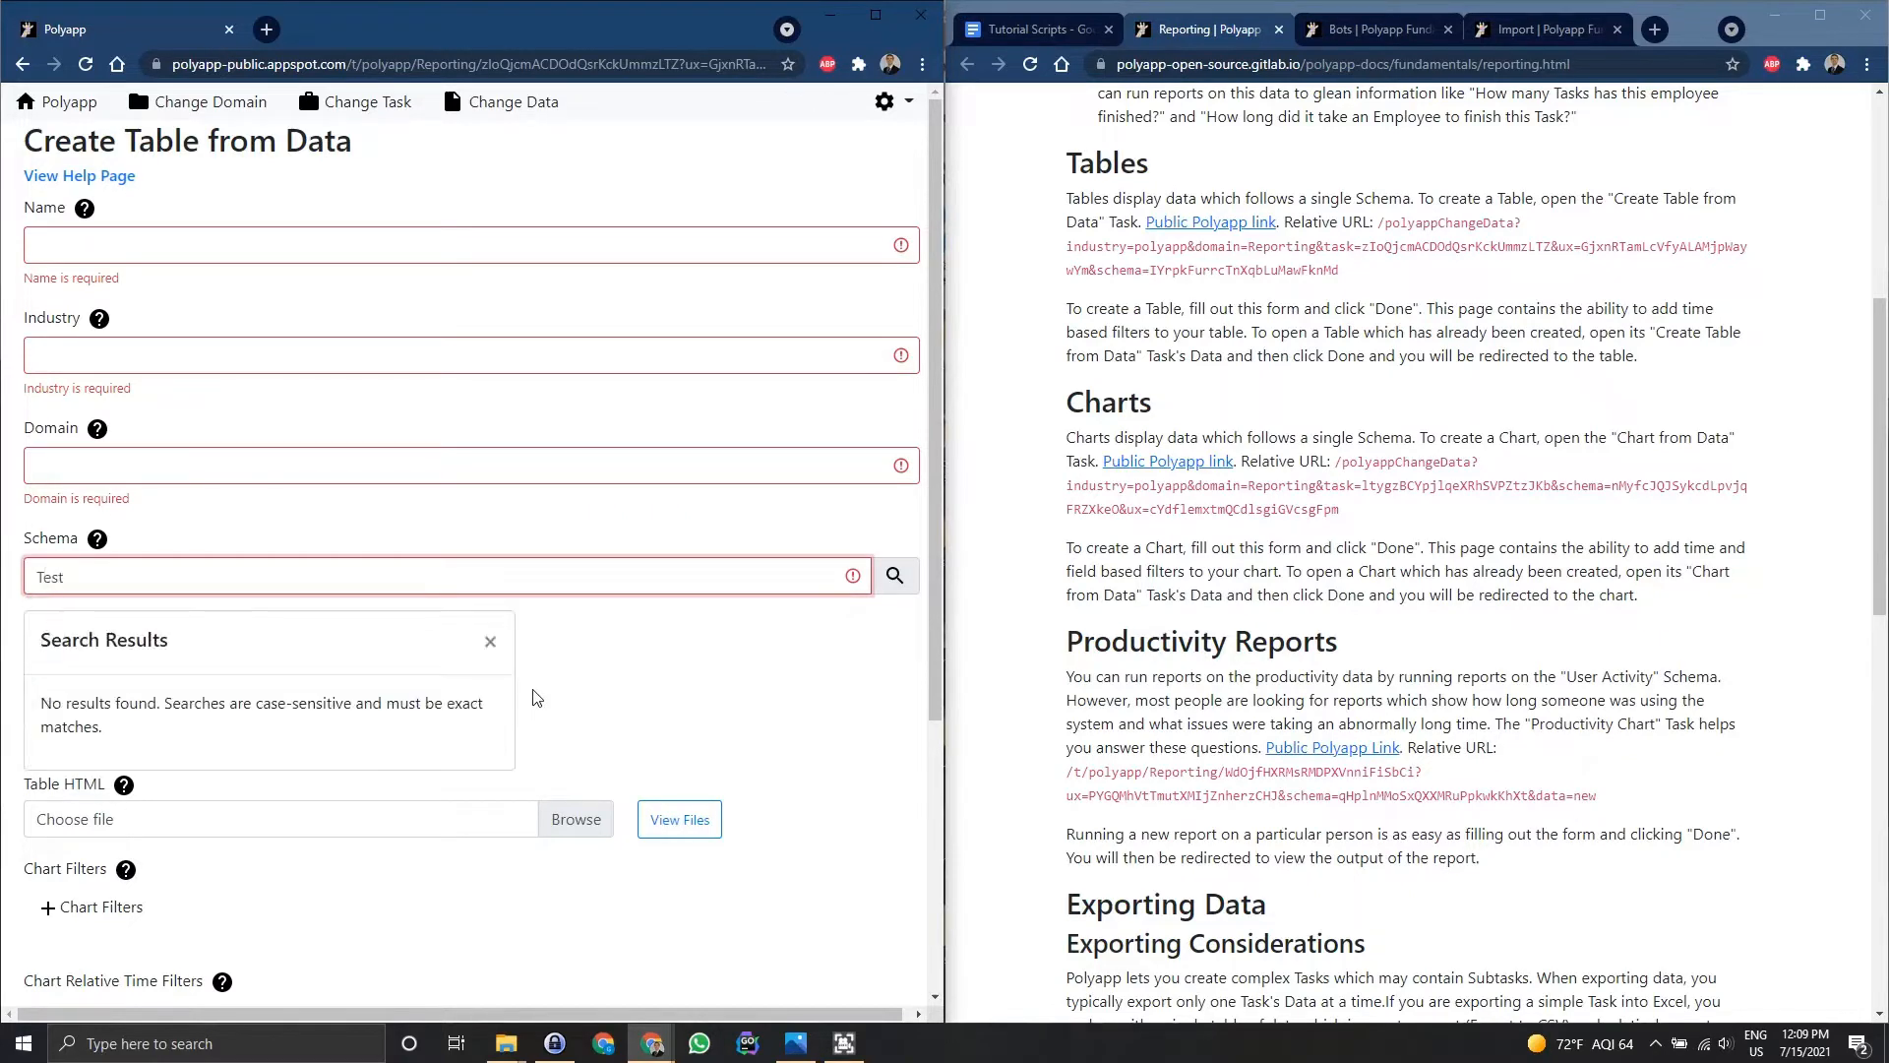
- Open the public Polyapp home page in a new browser tab and copy the task name "Test Task for Task Tutorial"
key("ctrl+t")
type("polyap")
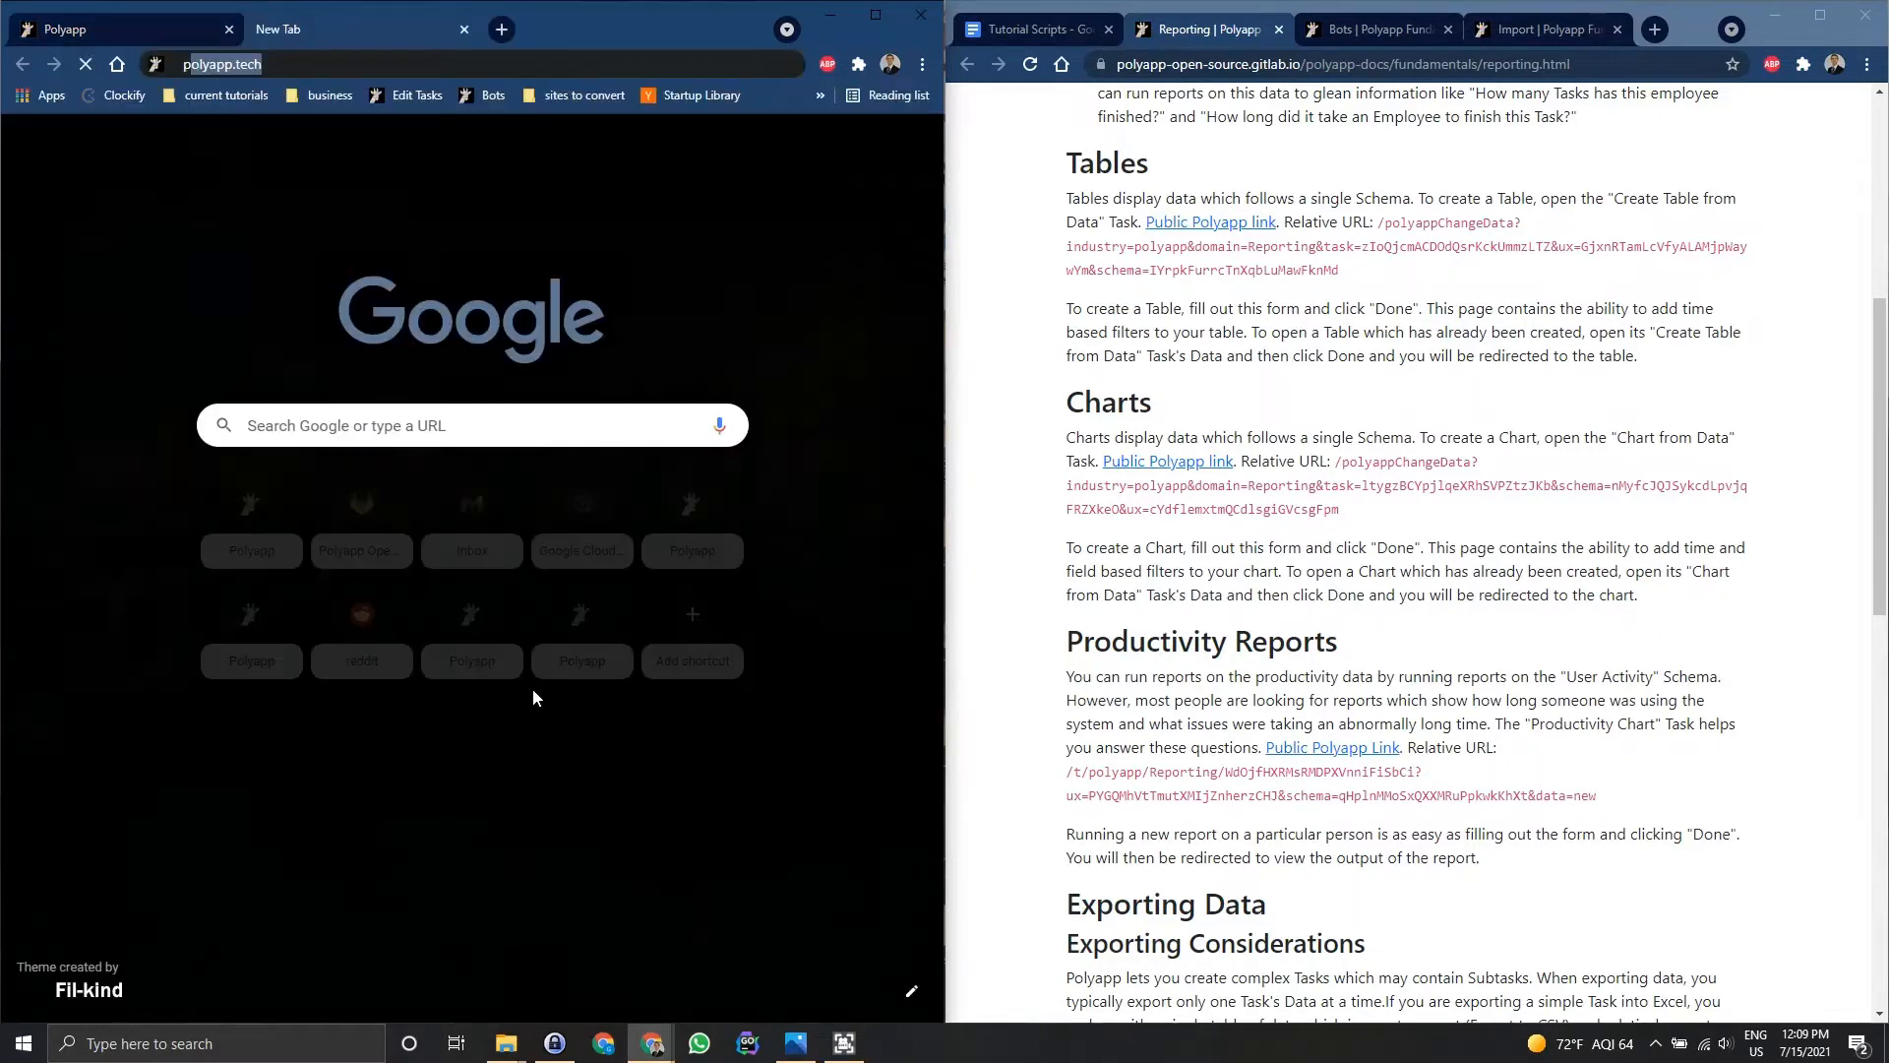
type("p-public")
key("Return")
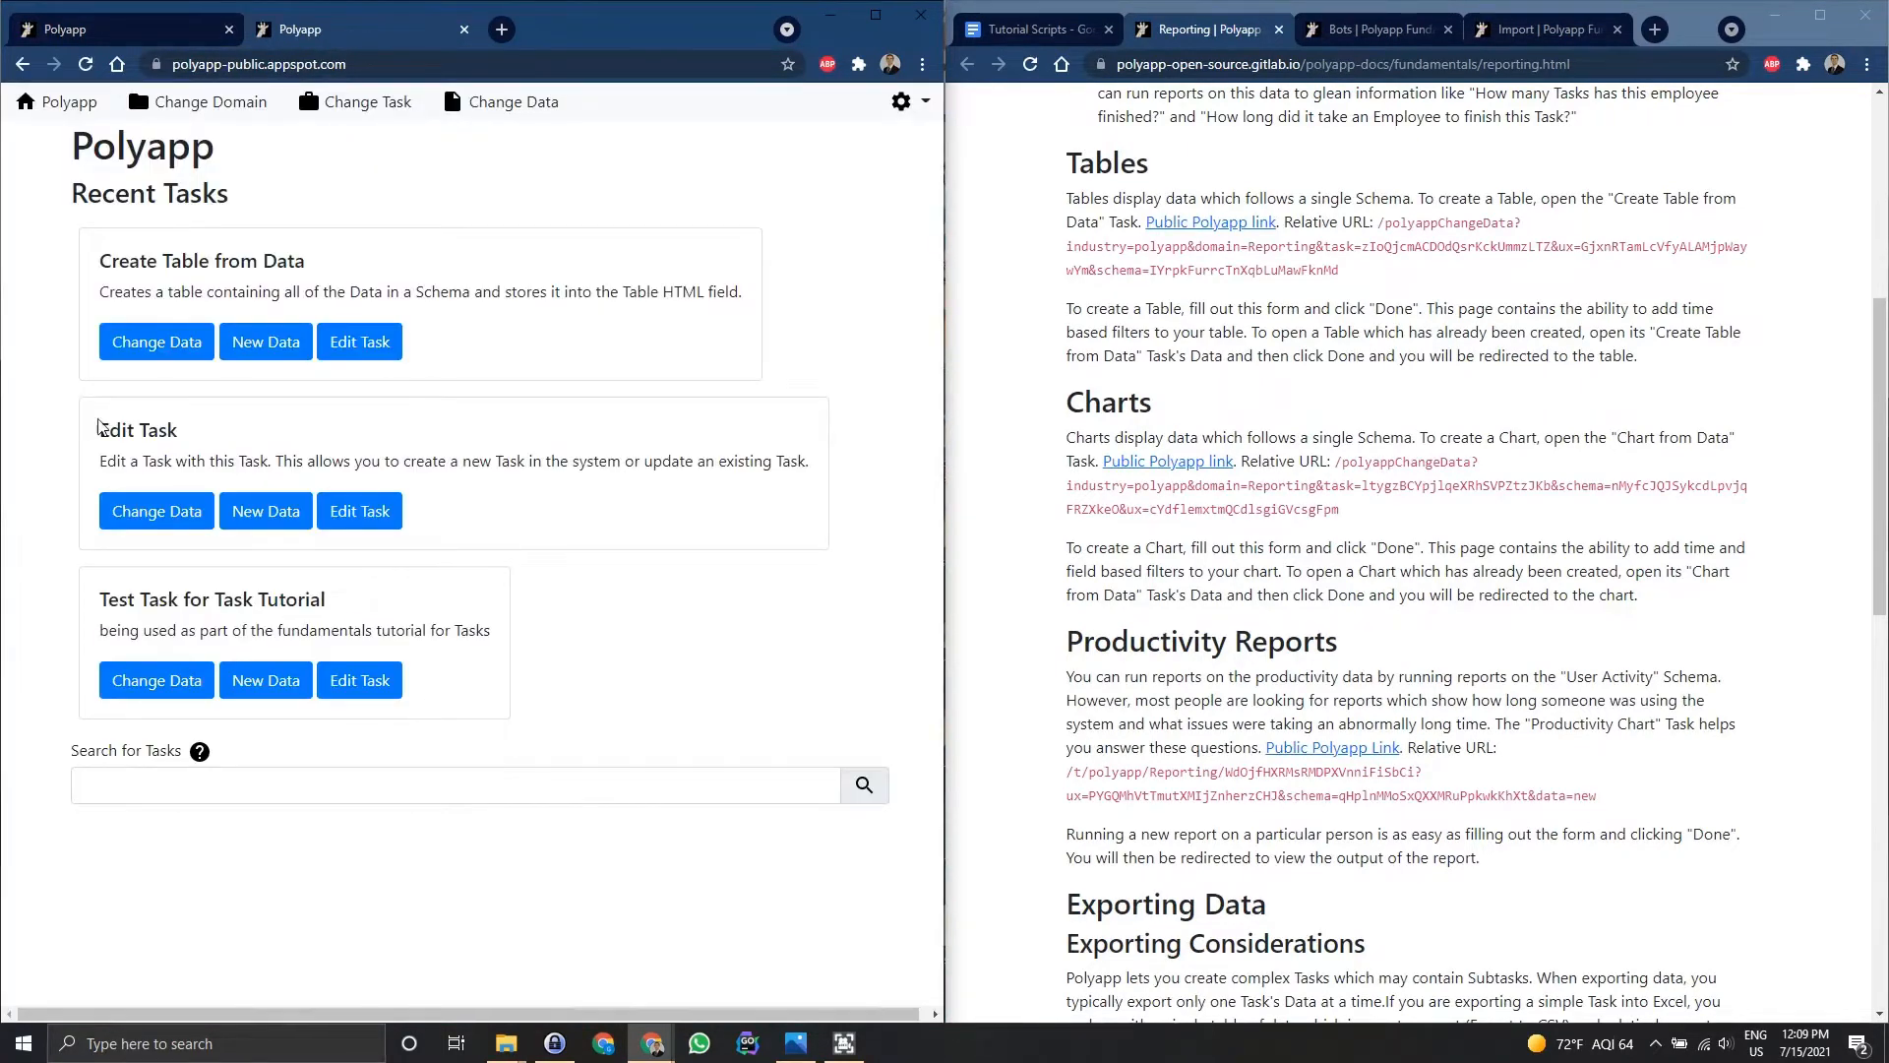
left_click_drag(100, 600, 340, 607)
key("ctrl+c")
- Set the schema in the Create Table from Data form to Test Task for Task Tutorial, using the copied name
left_click(164, 346)
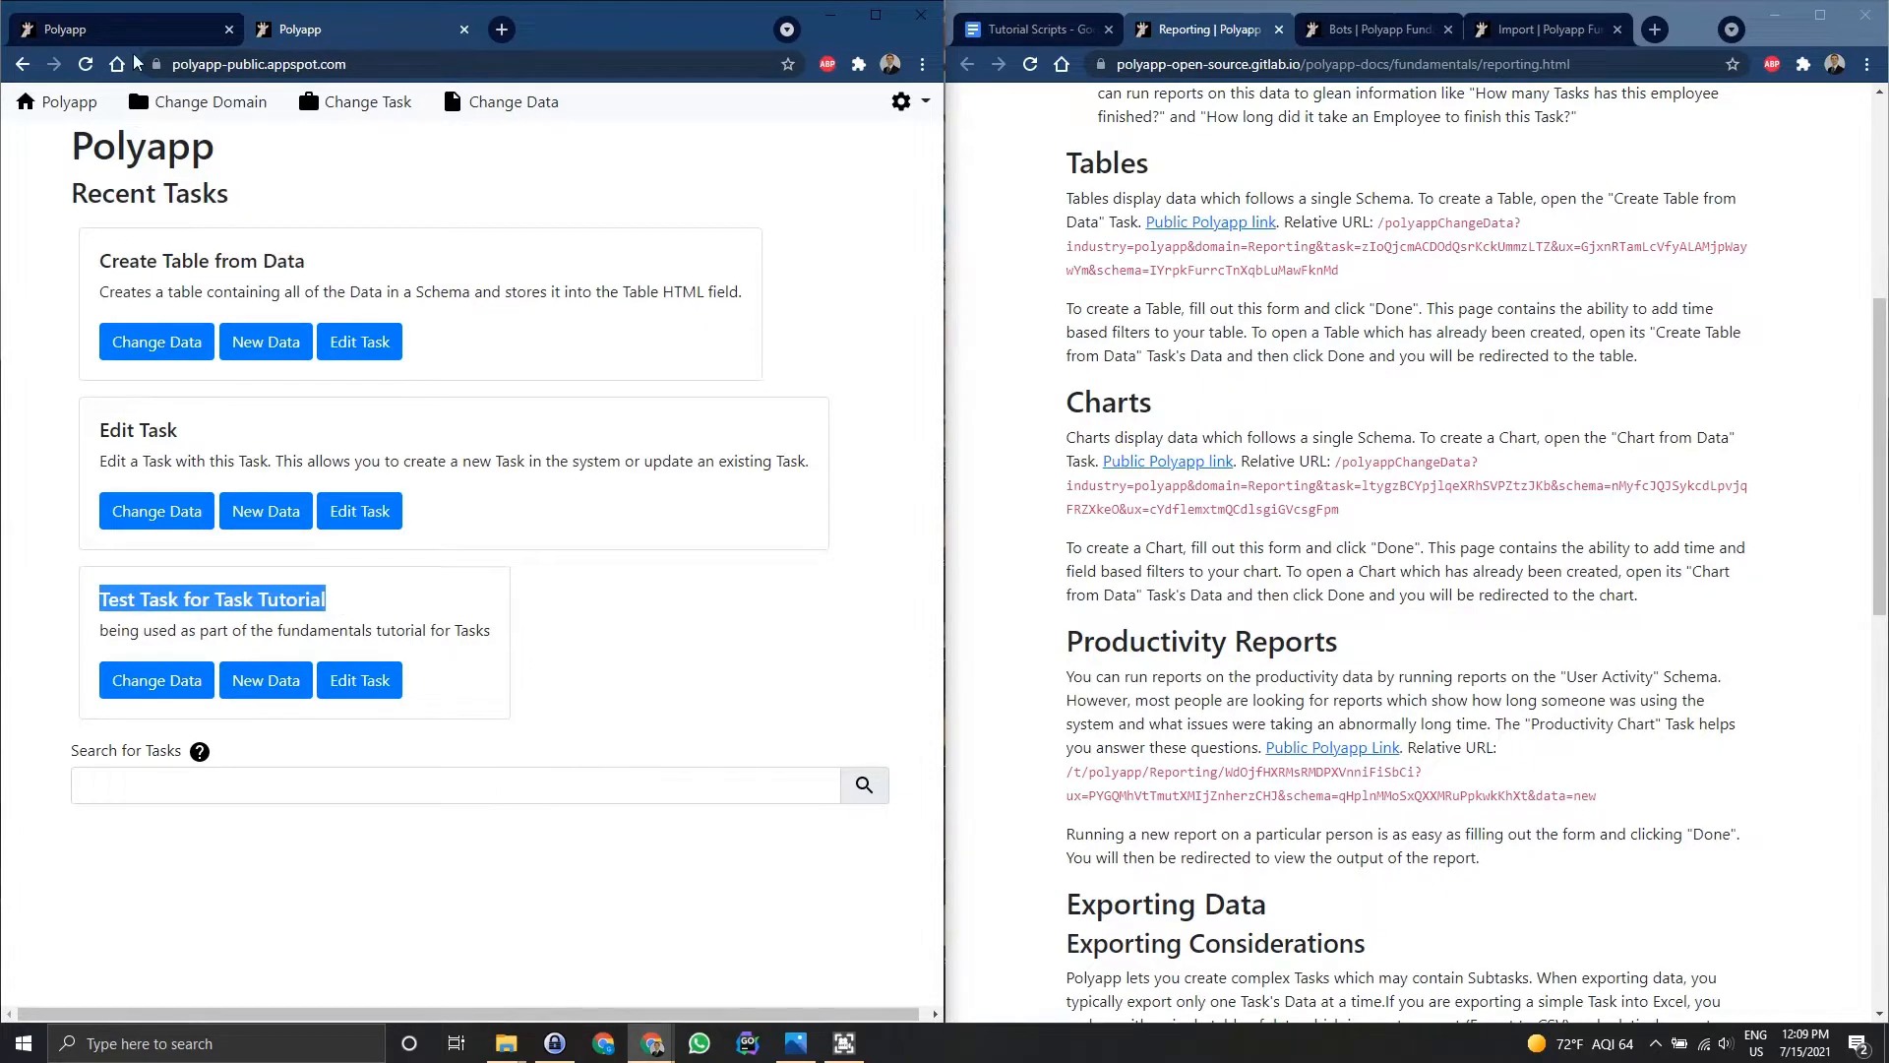
key("ctrl+v")
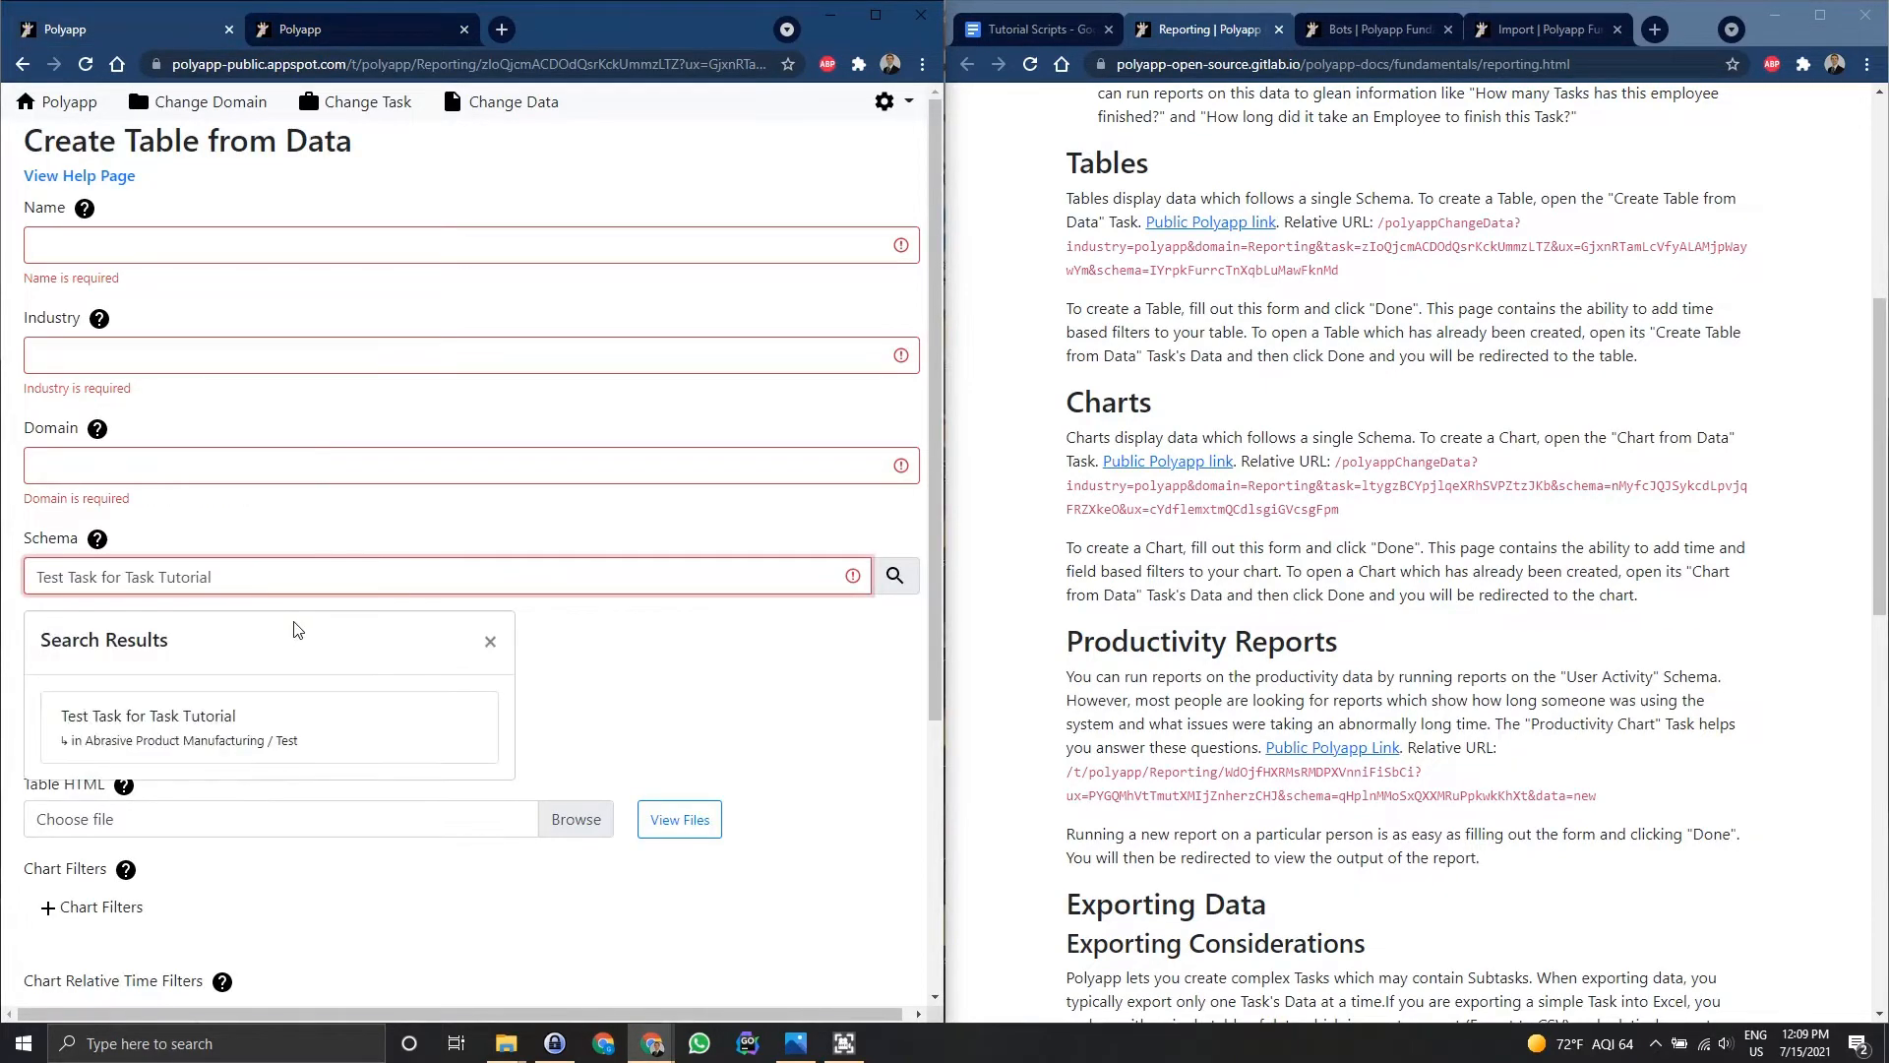
left_click(276, 724)
- Set the table's industry to Abrasive Product Manufacturing and its domain to Test
left_click(183, 245)
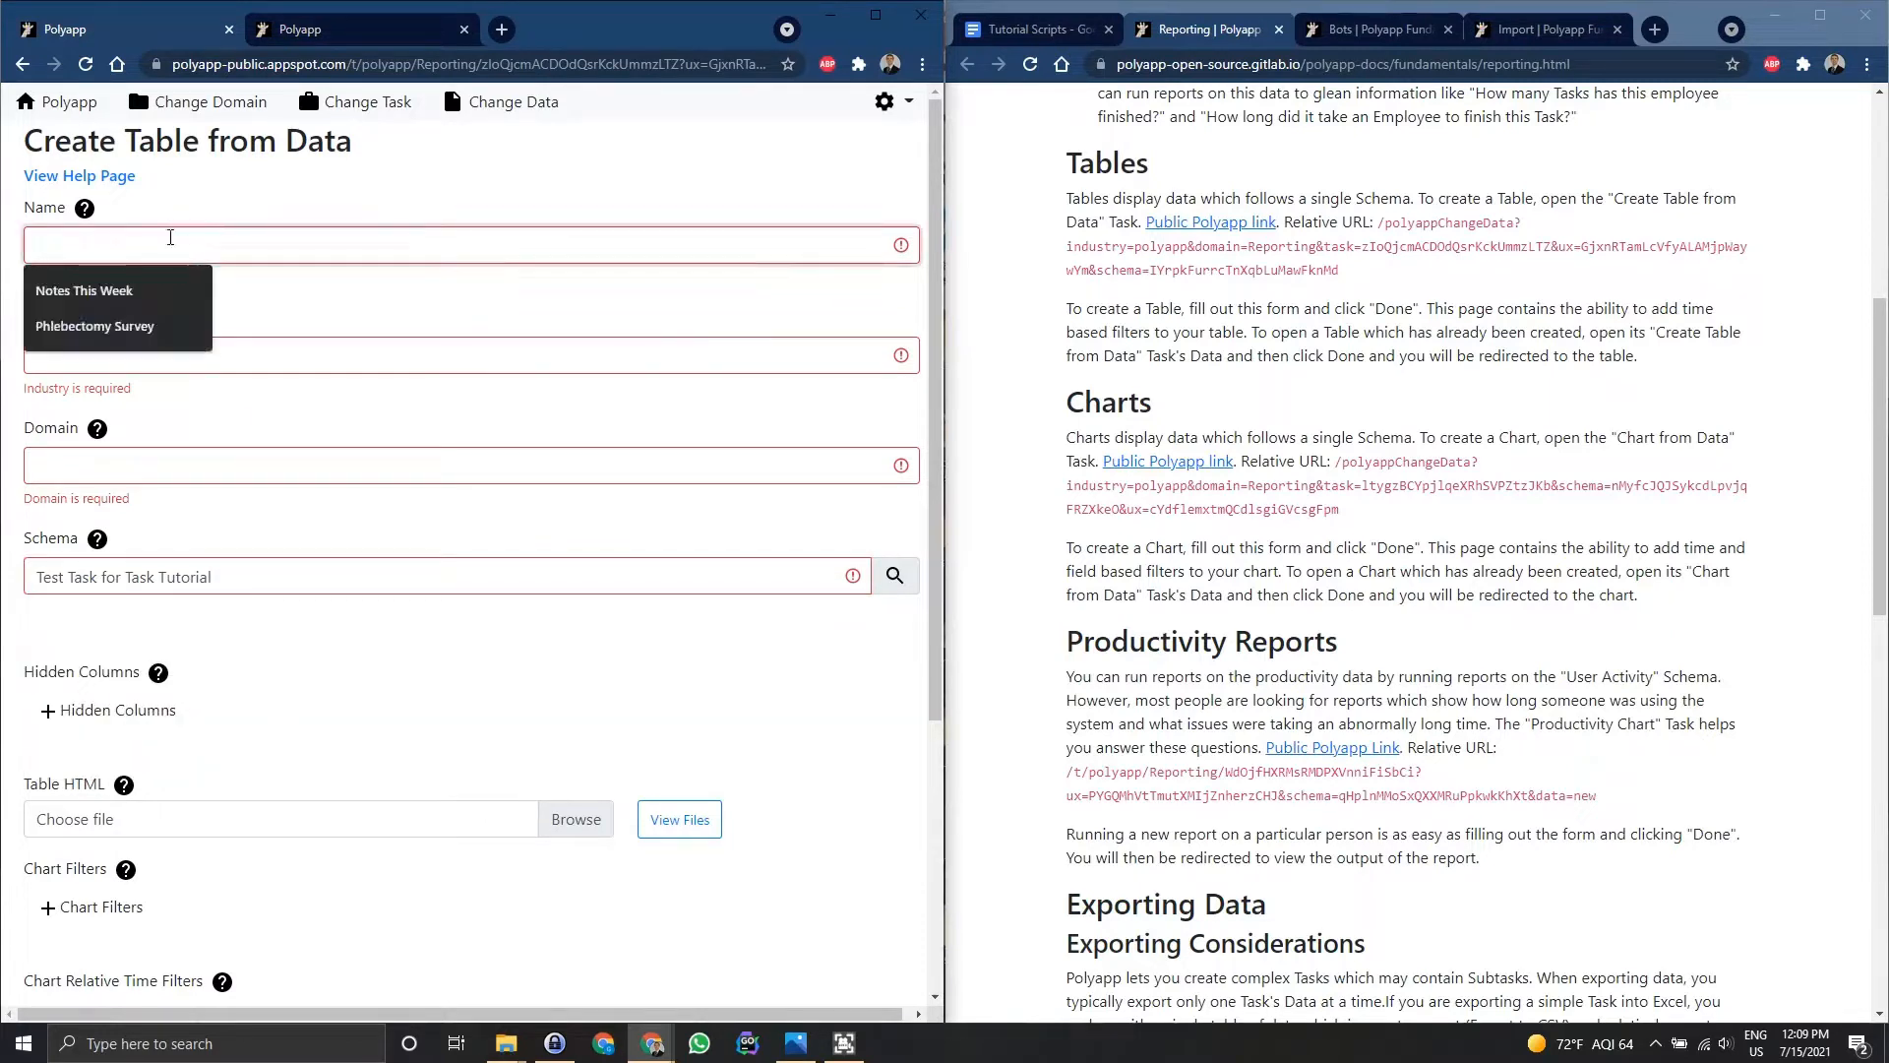
left_click(306, 355)
type("Abr")
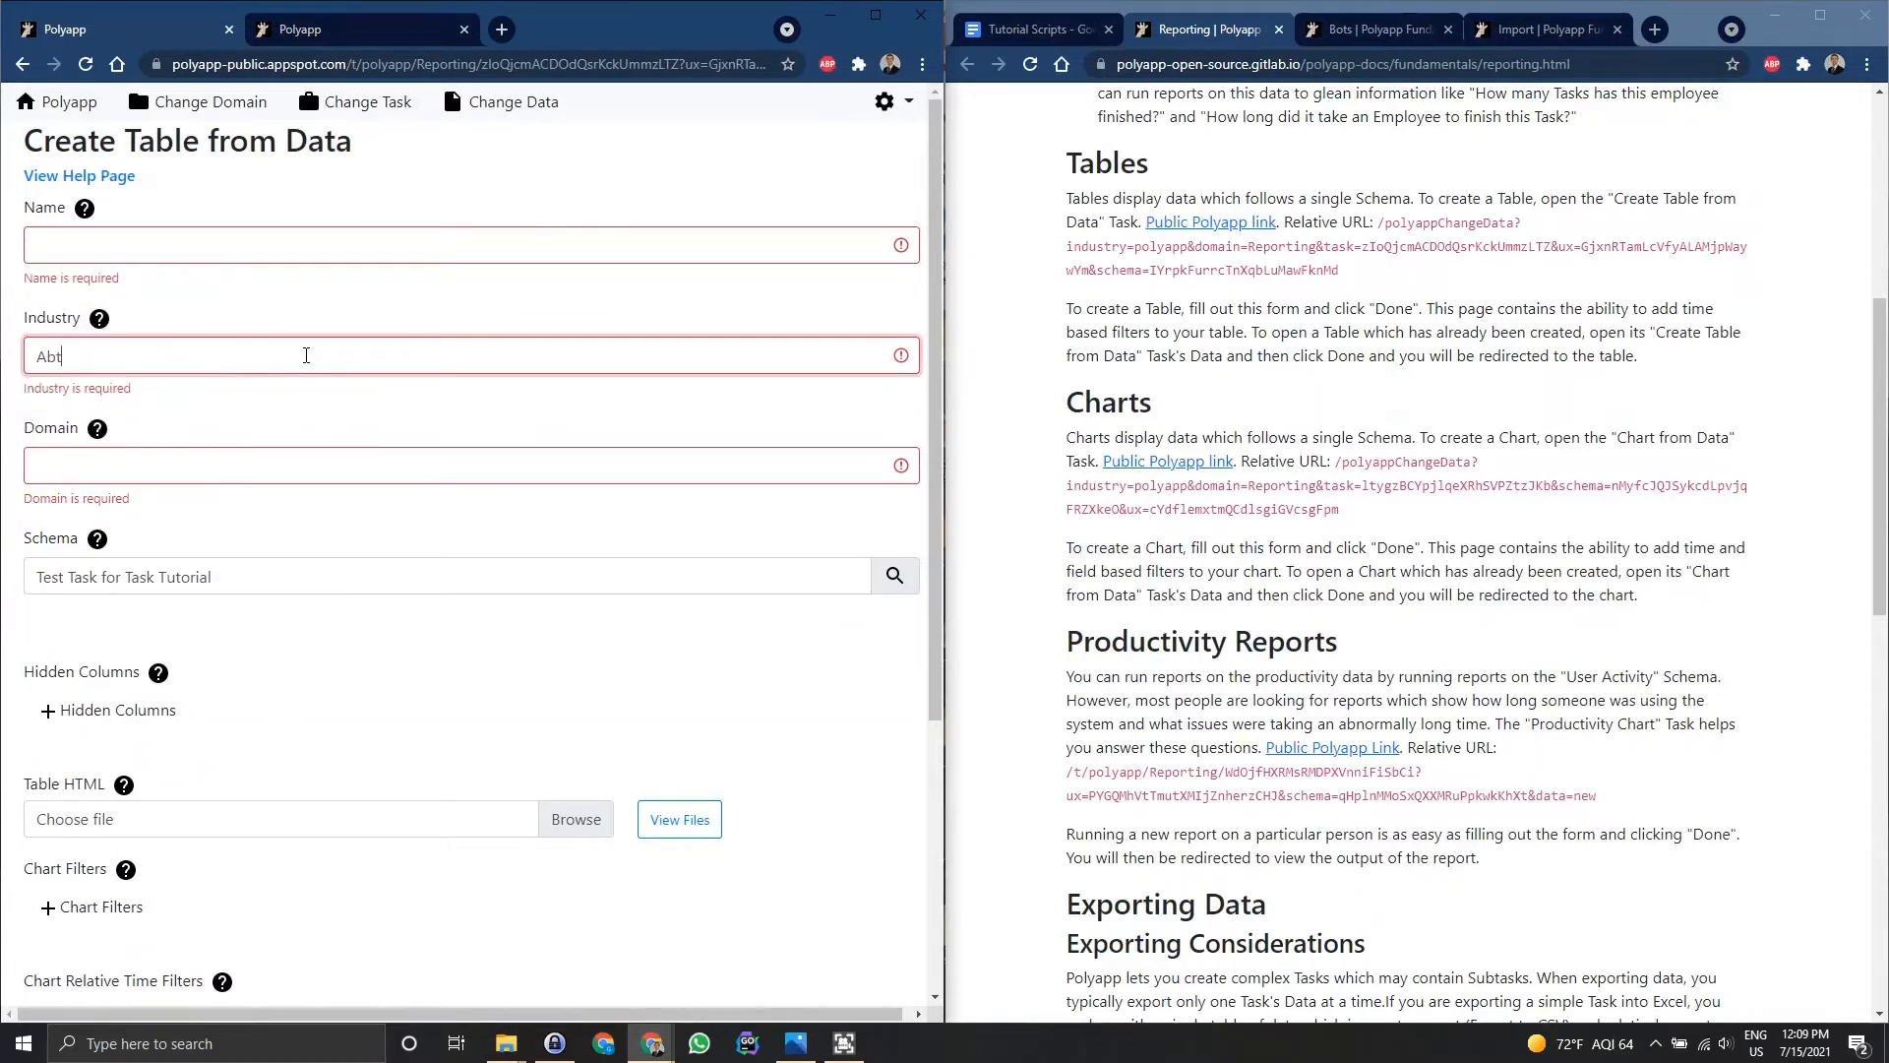
type("asive Product Manufacturing")
key("Tab")
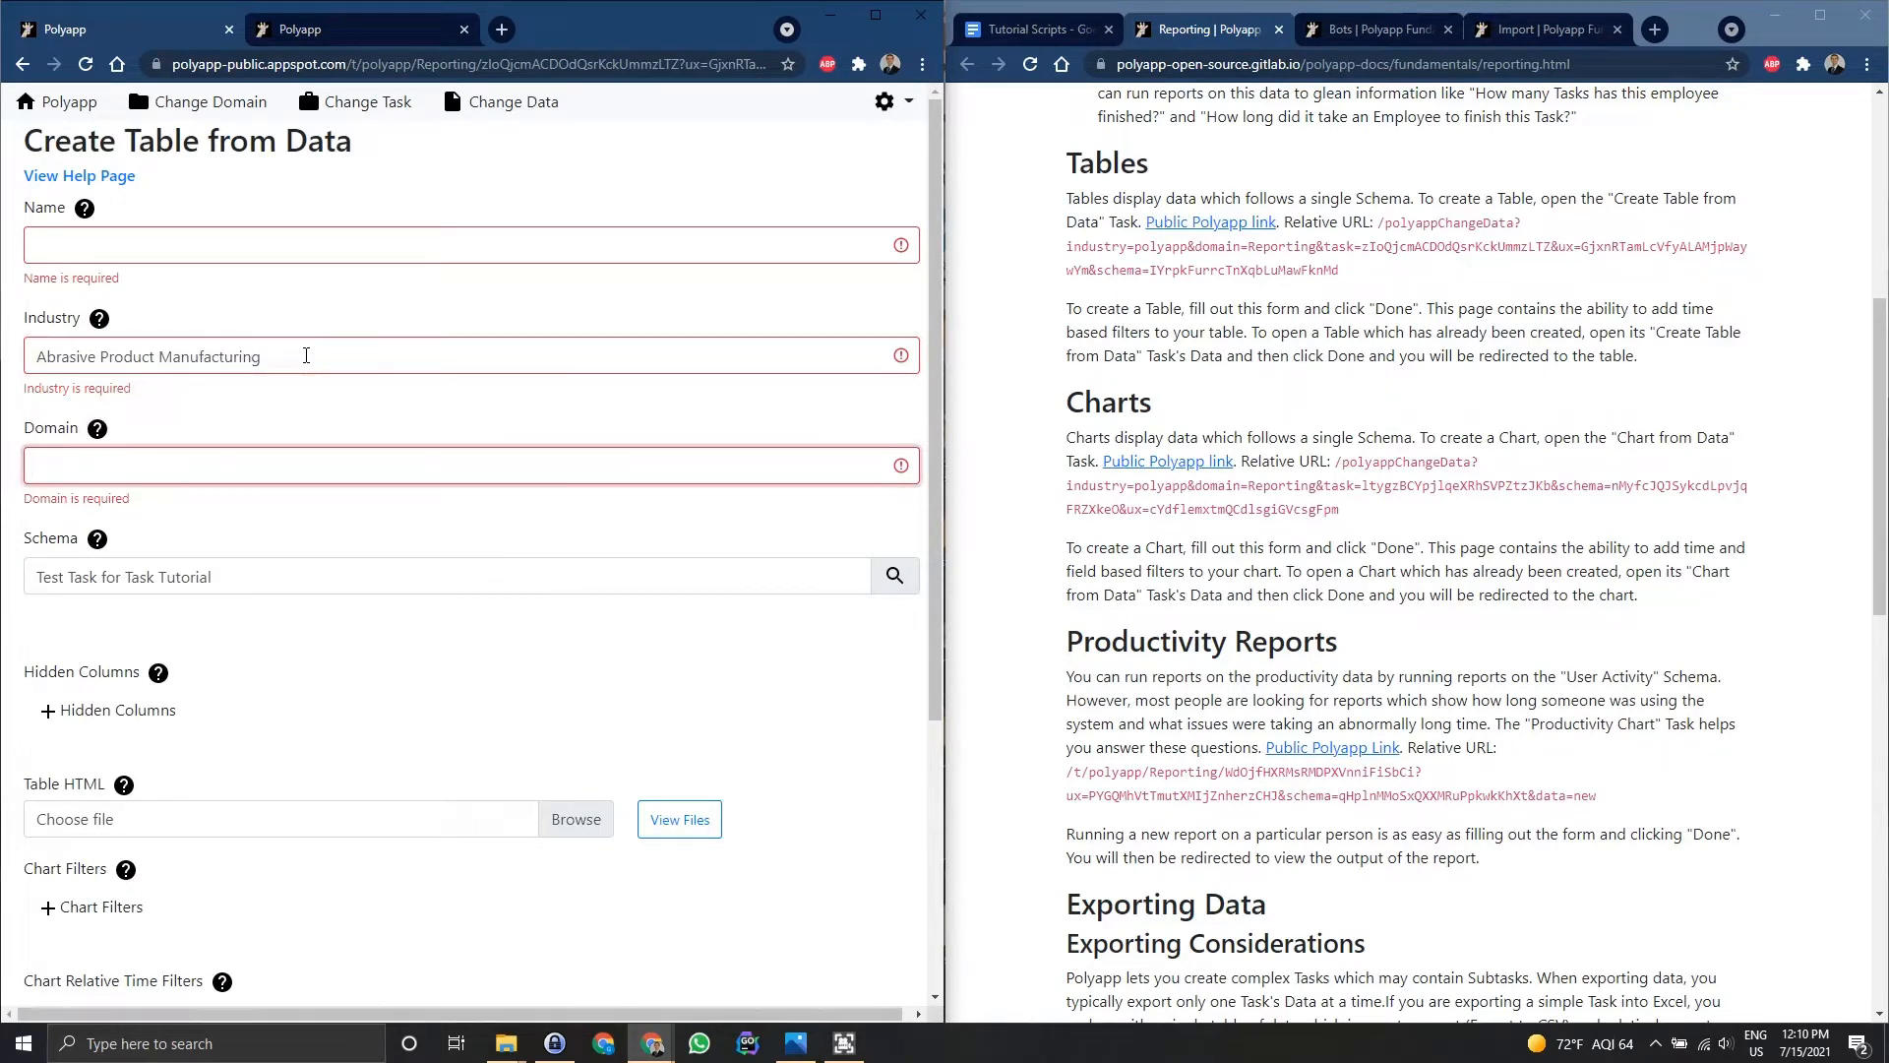
left_click(357, 29)
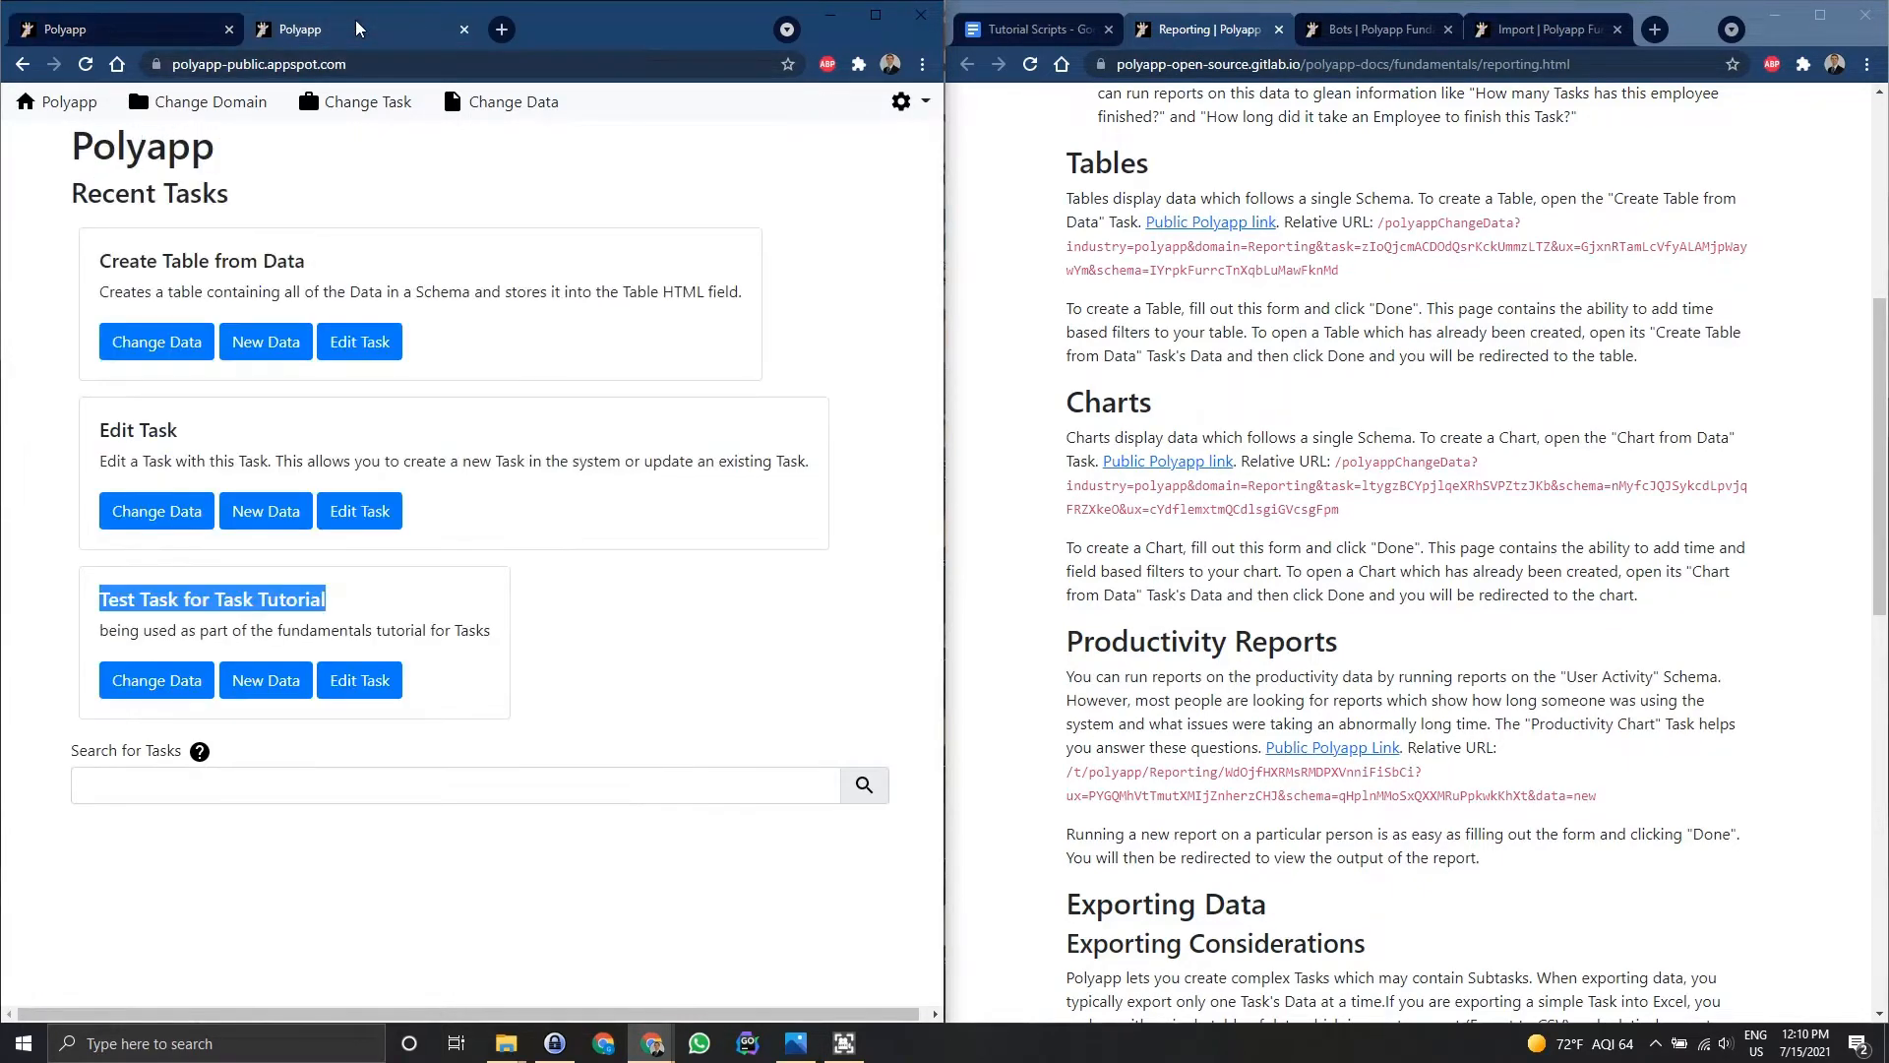
left_click(155, 32)
type("T")
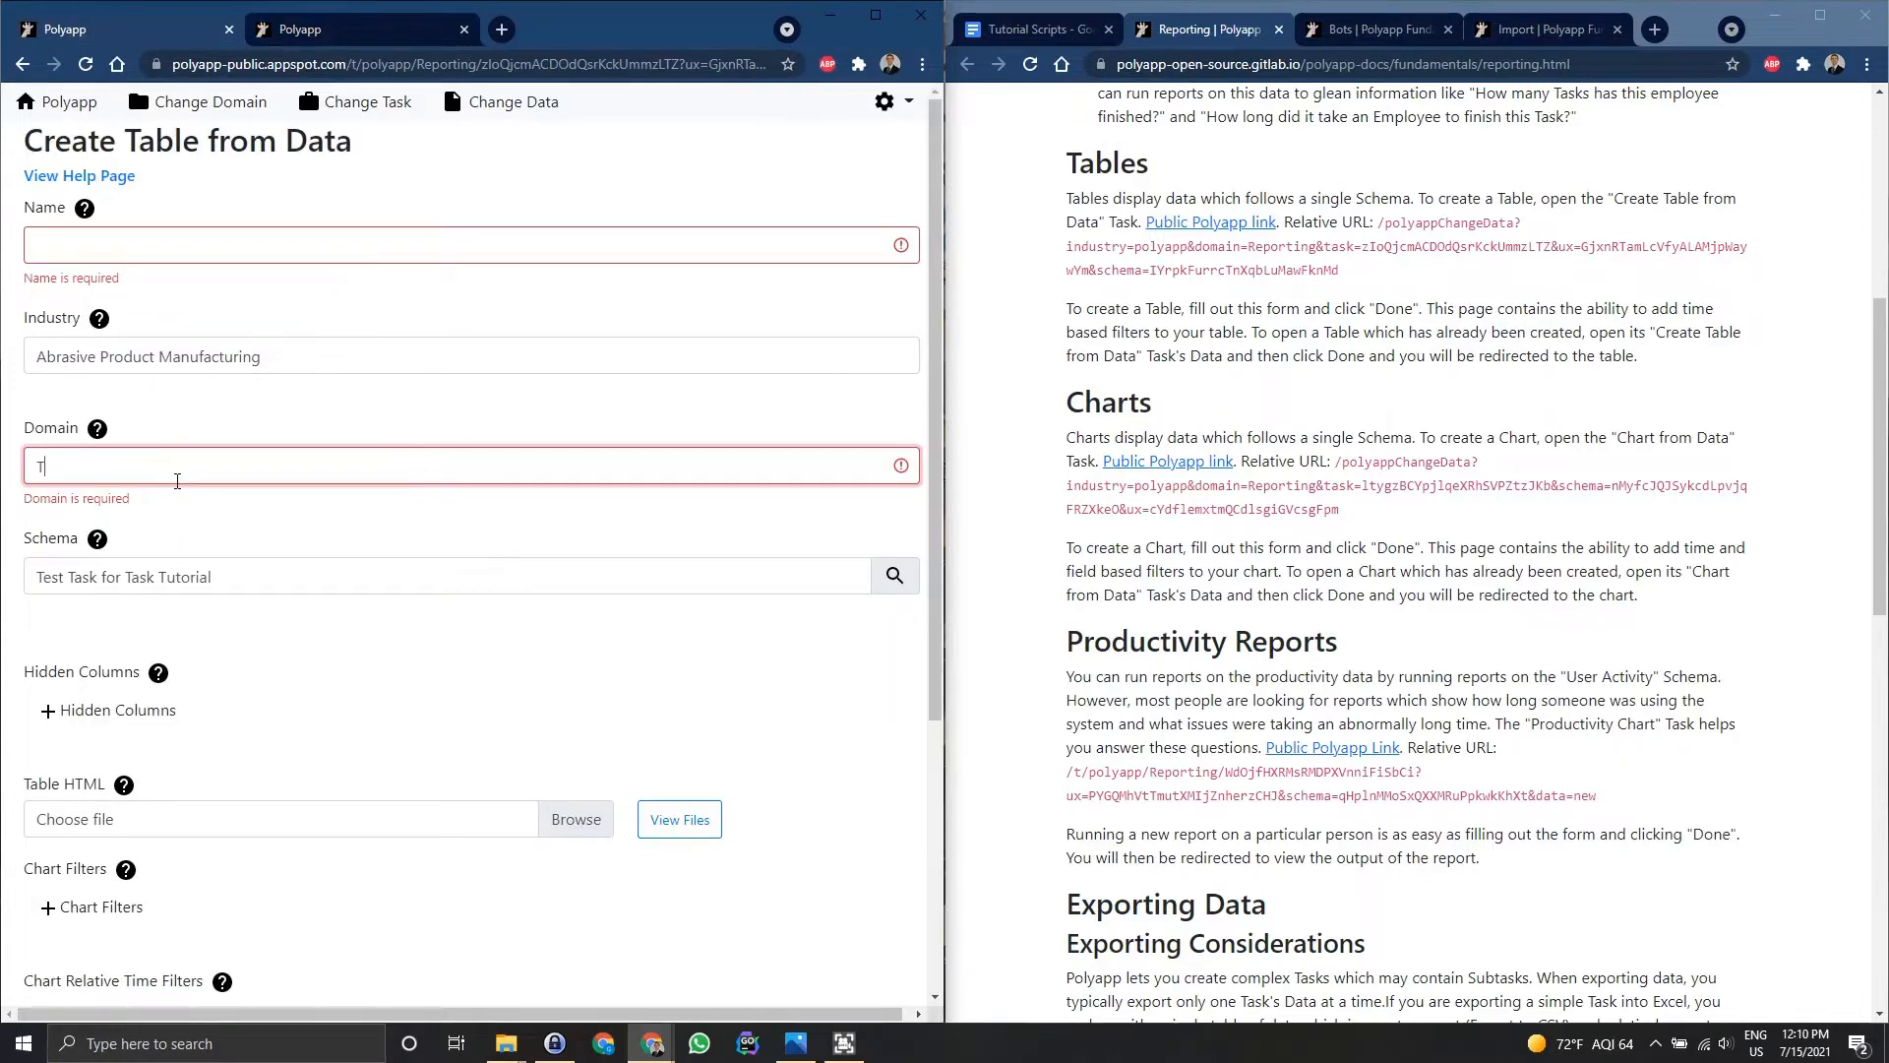
type("est")
- Name the table "Test Report" and submit the form to generate the report
left_click(220, 238)
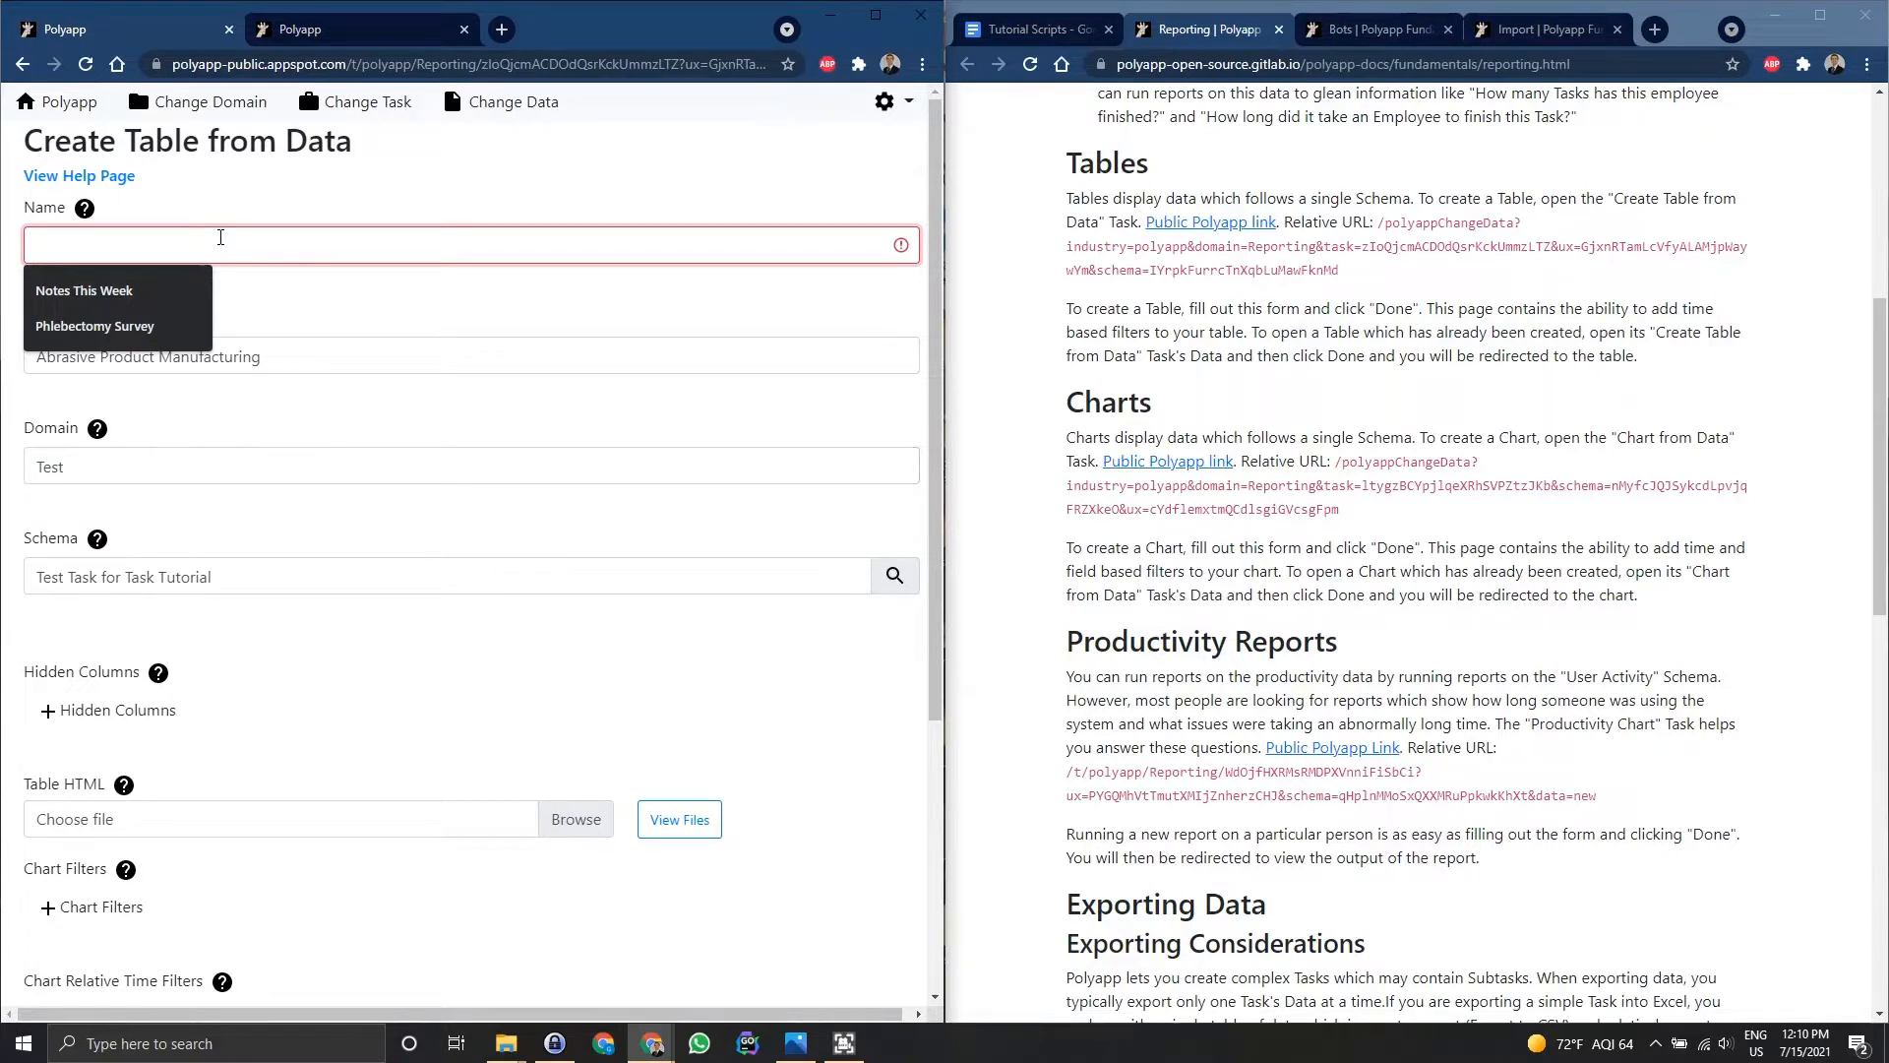
type("Test")
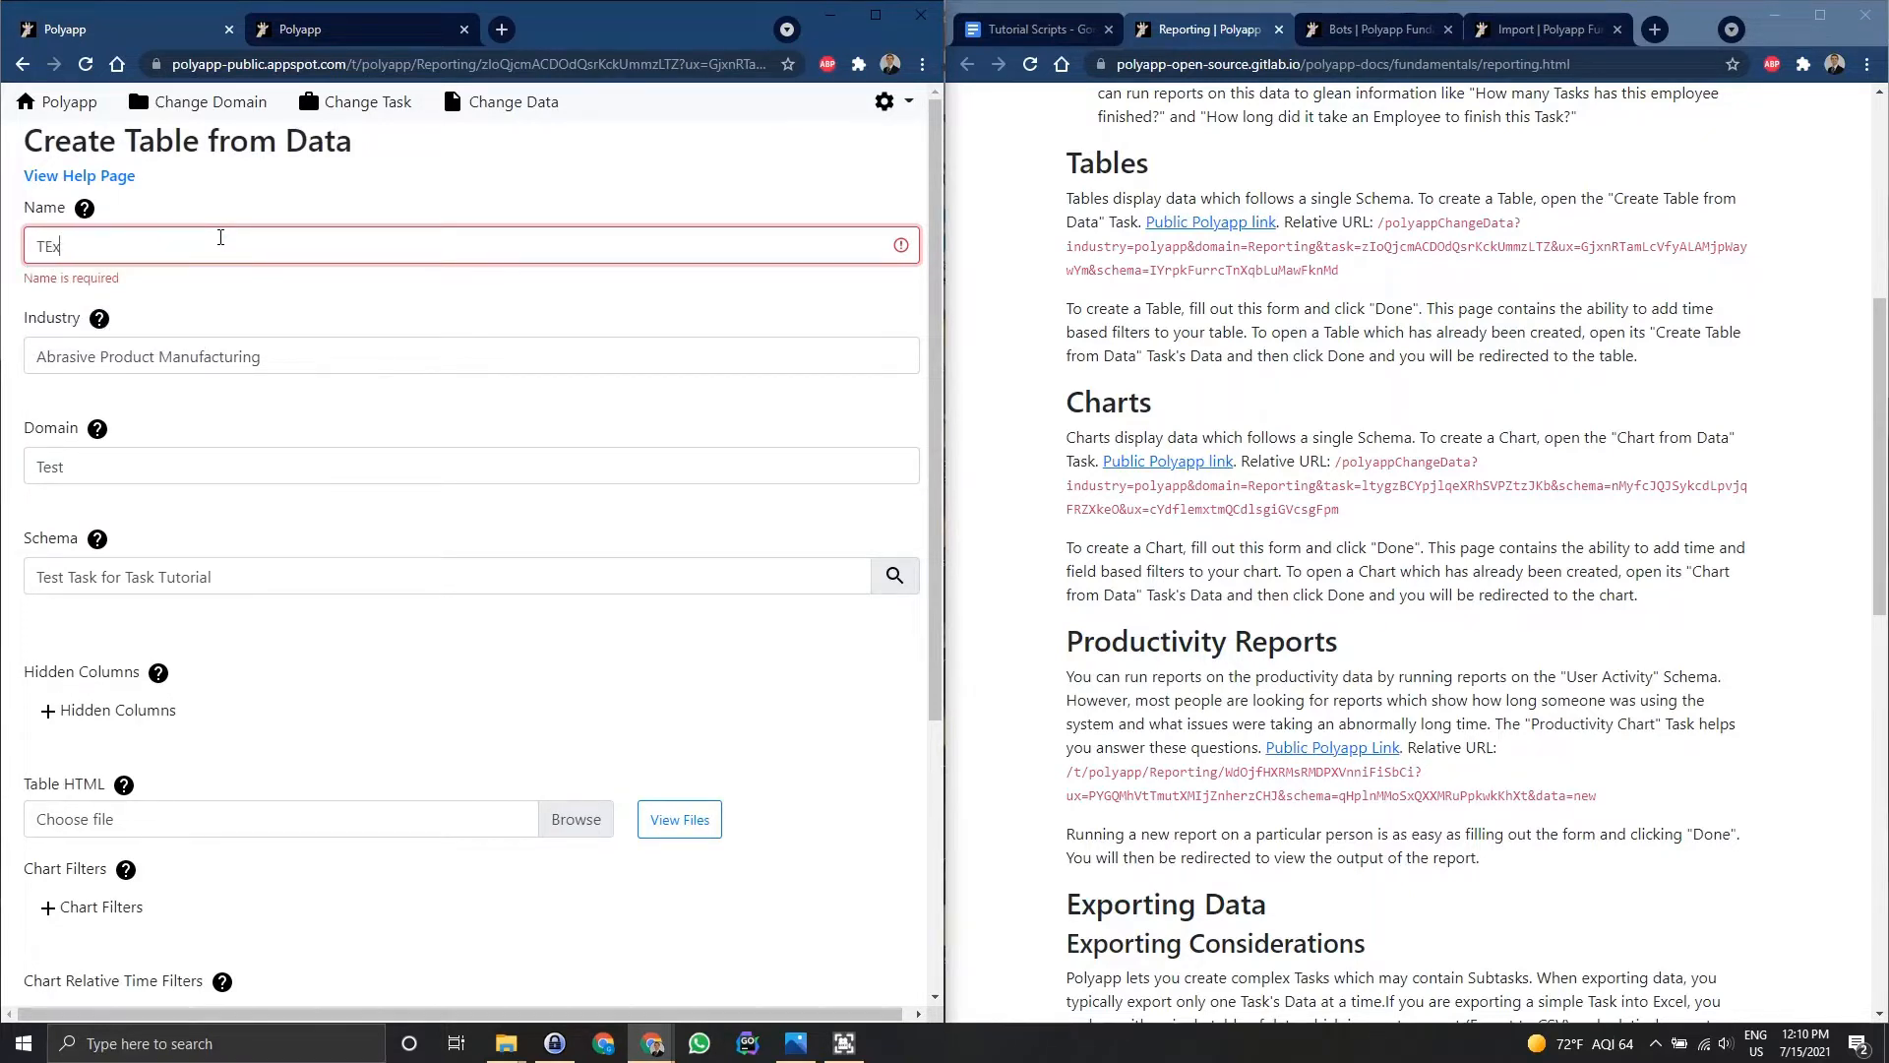
type(" Report")
left_click(283, 296)
scroll(283, 297, "down", 3)
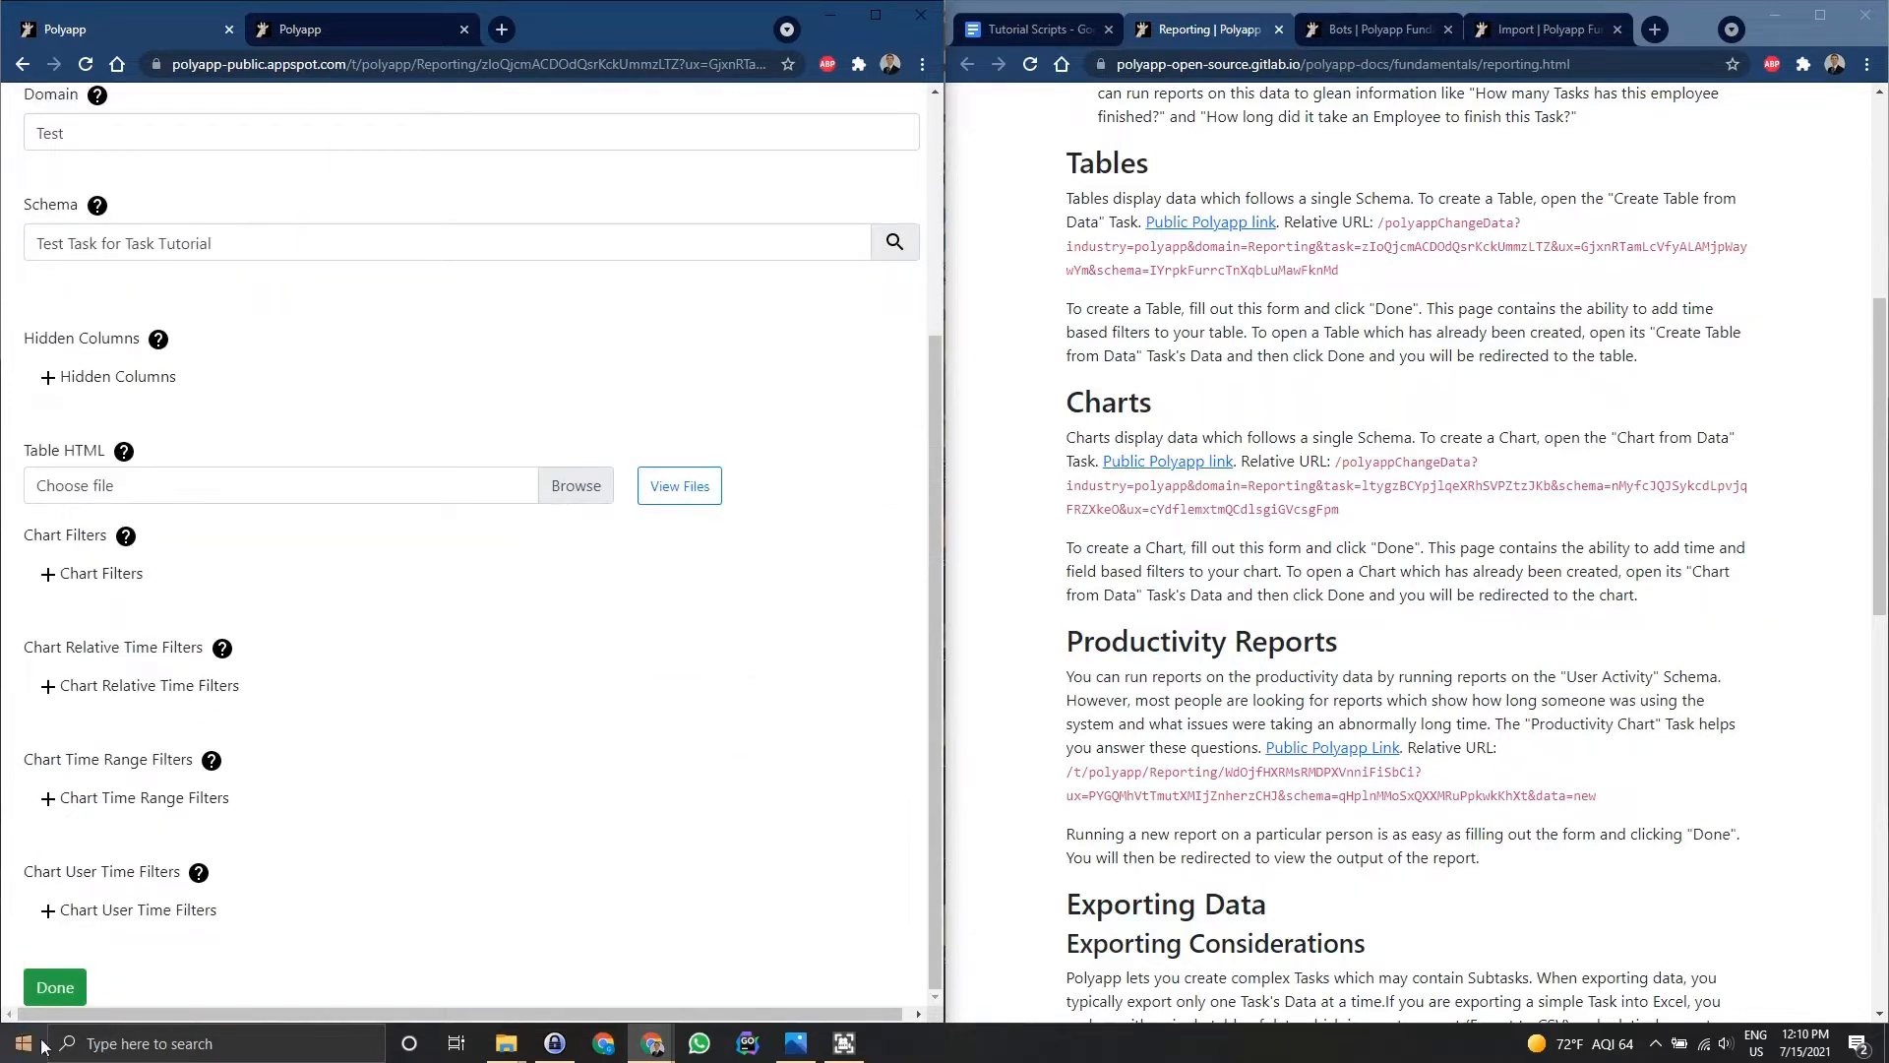
left_click(55, 987)
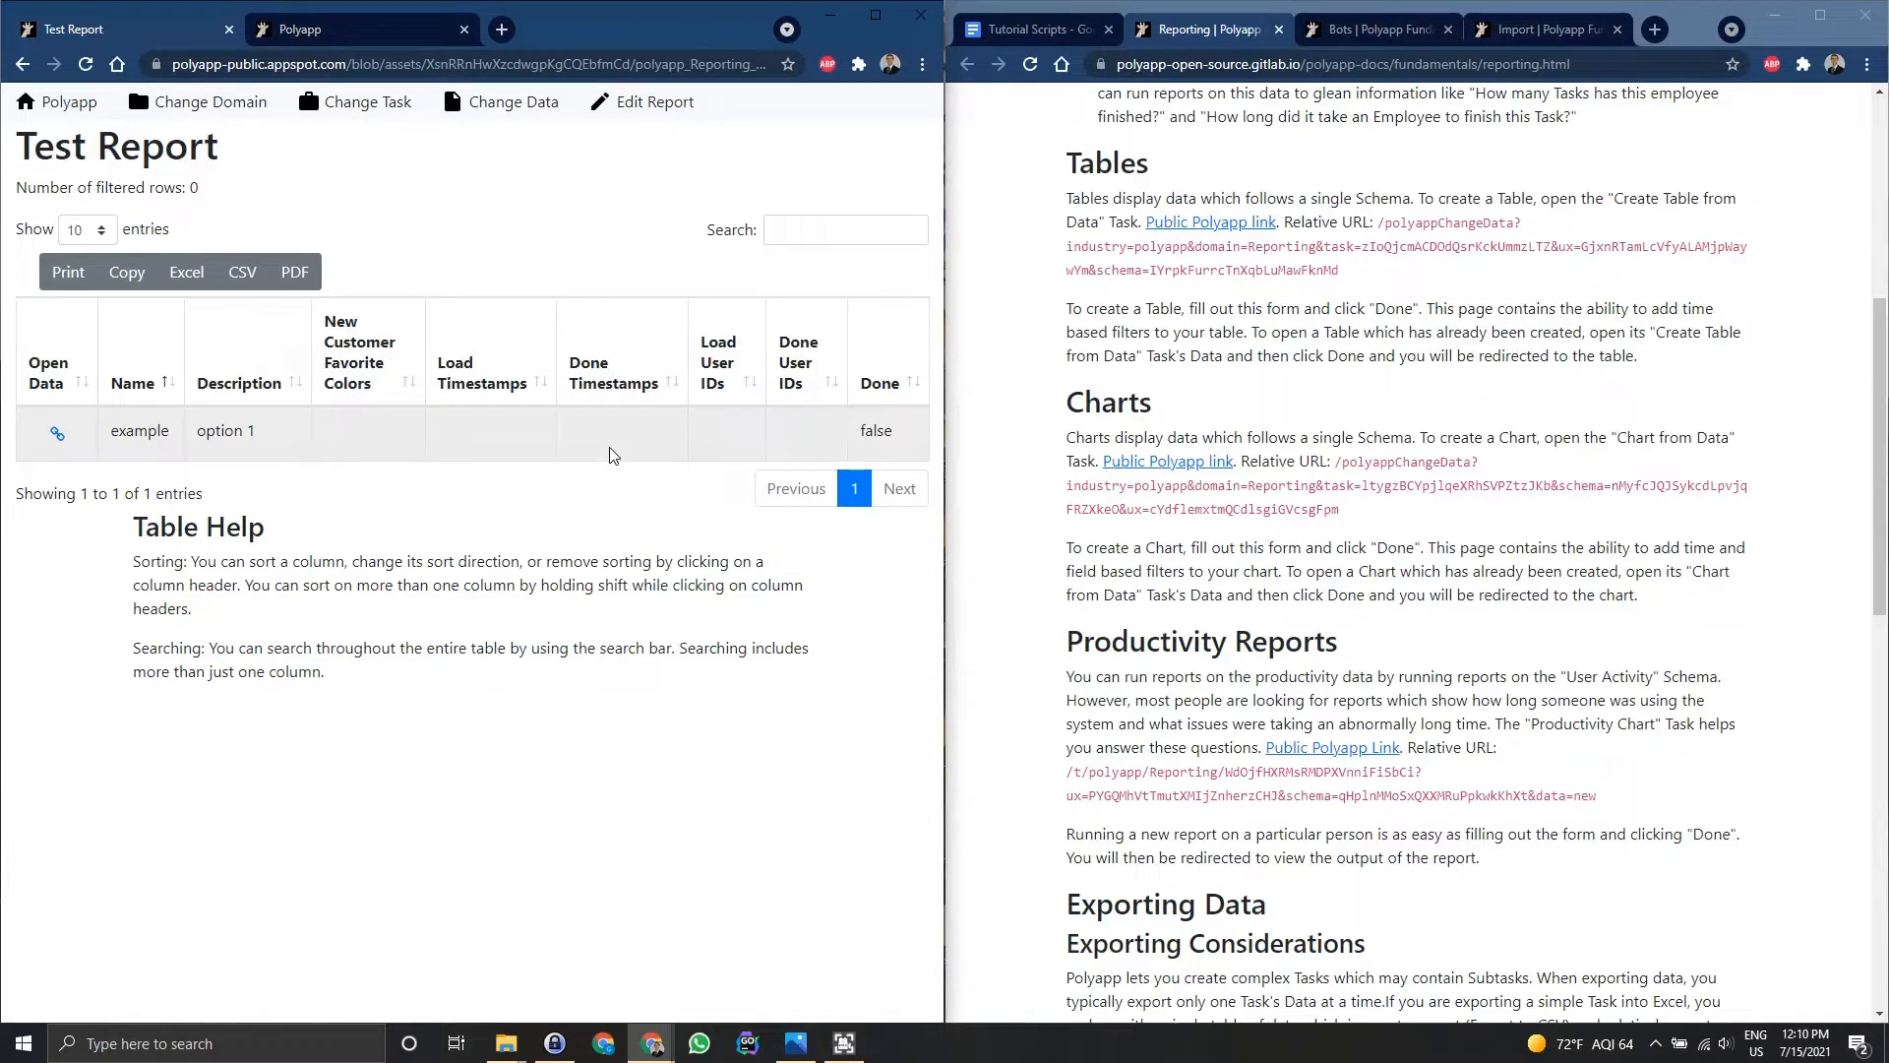
- Maximize the browser window and export the Test Report table to Excel
left_click(883, 28)
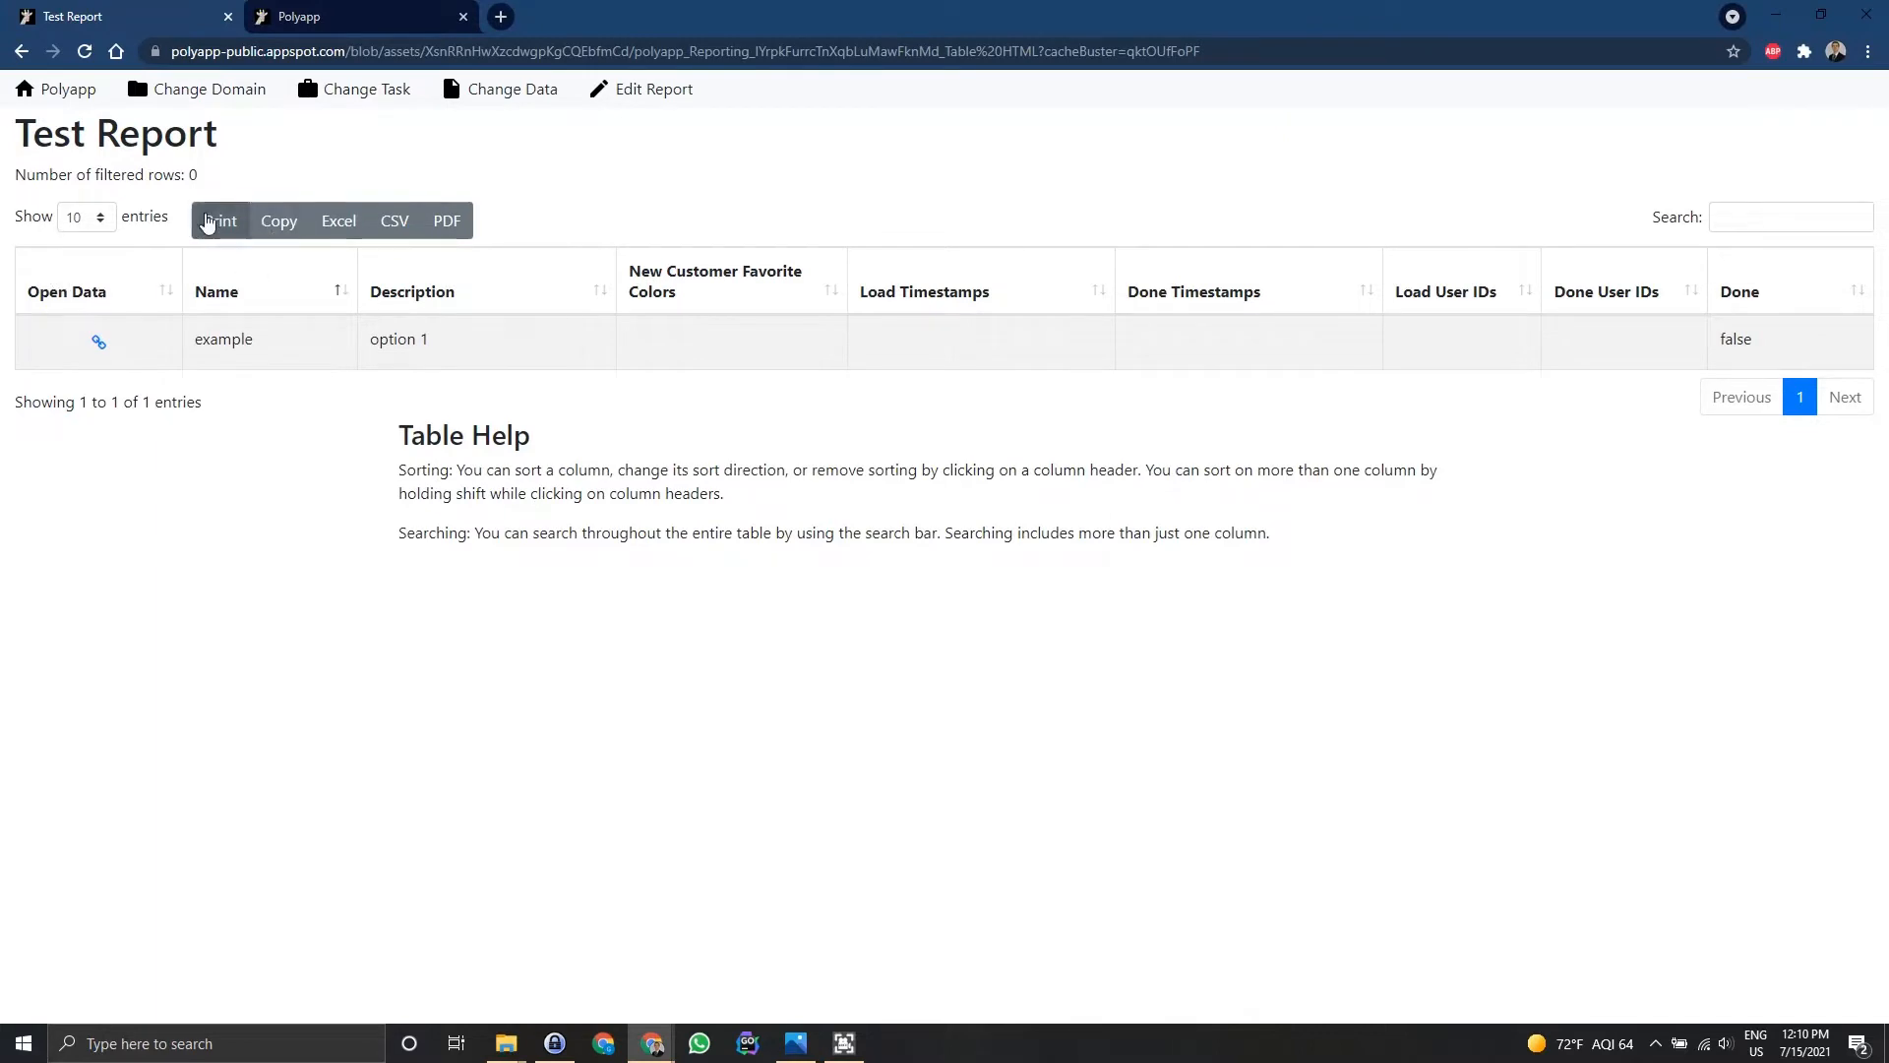
left_click(340, 222)
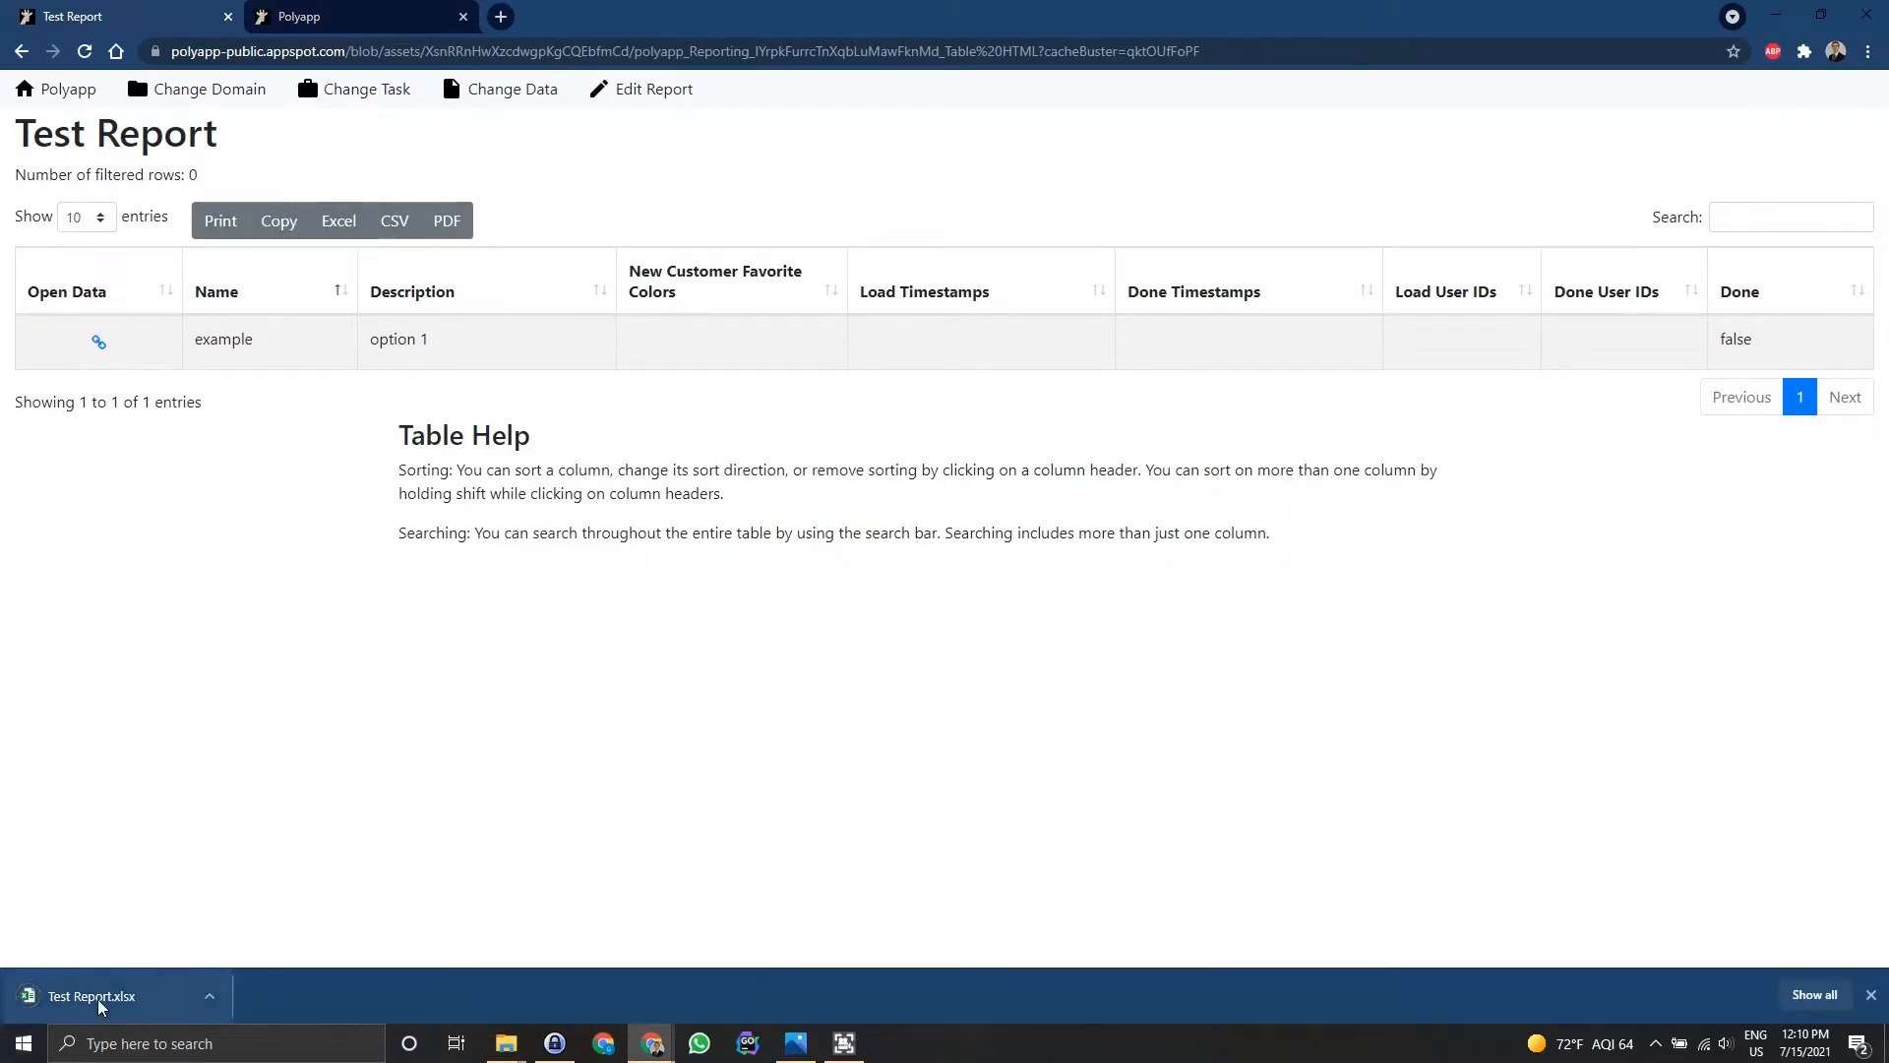
left_click(1872, 995)
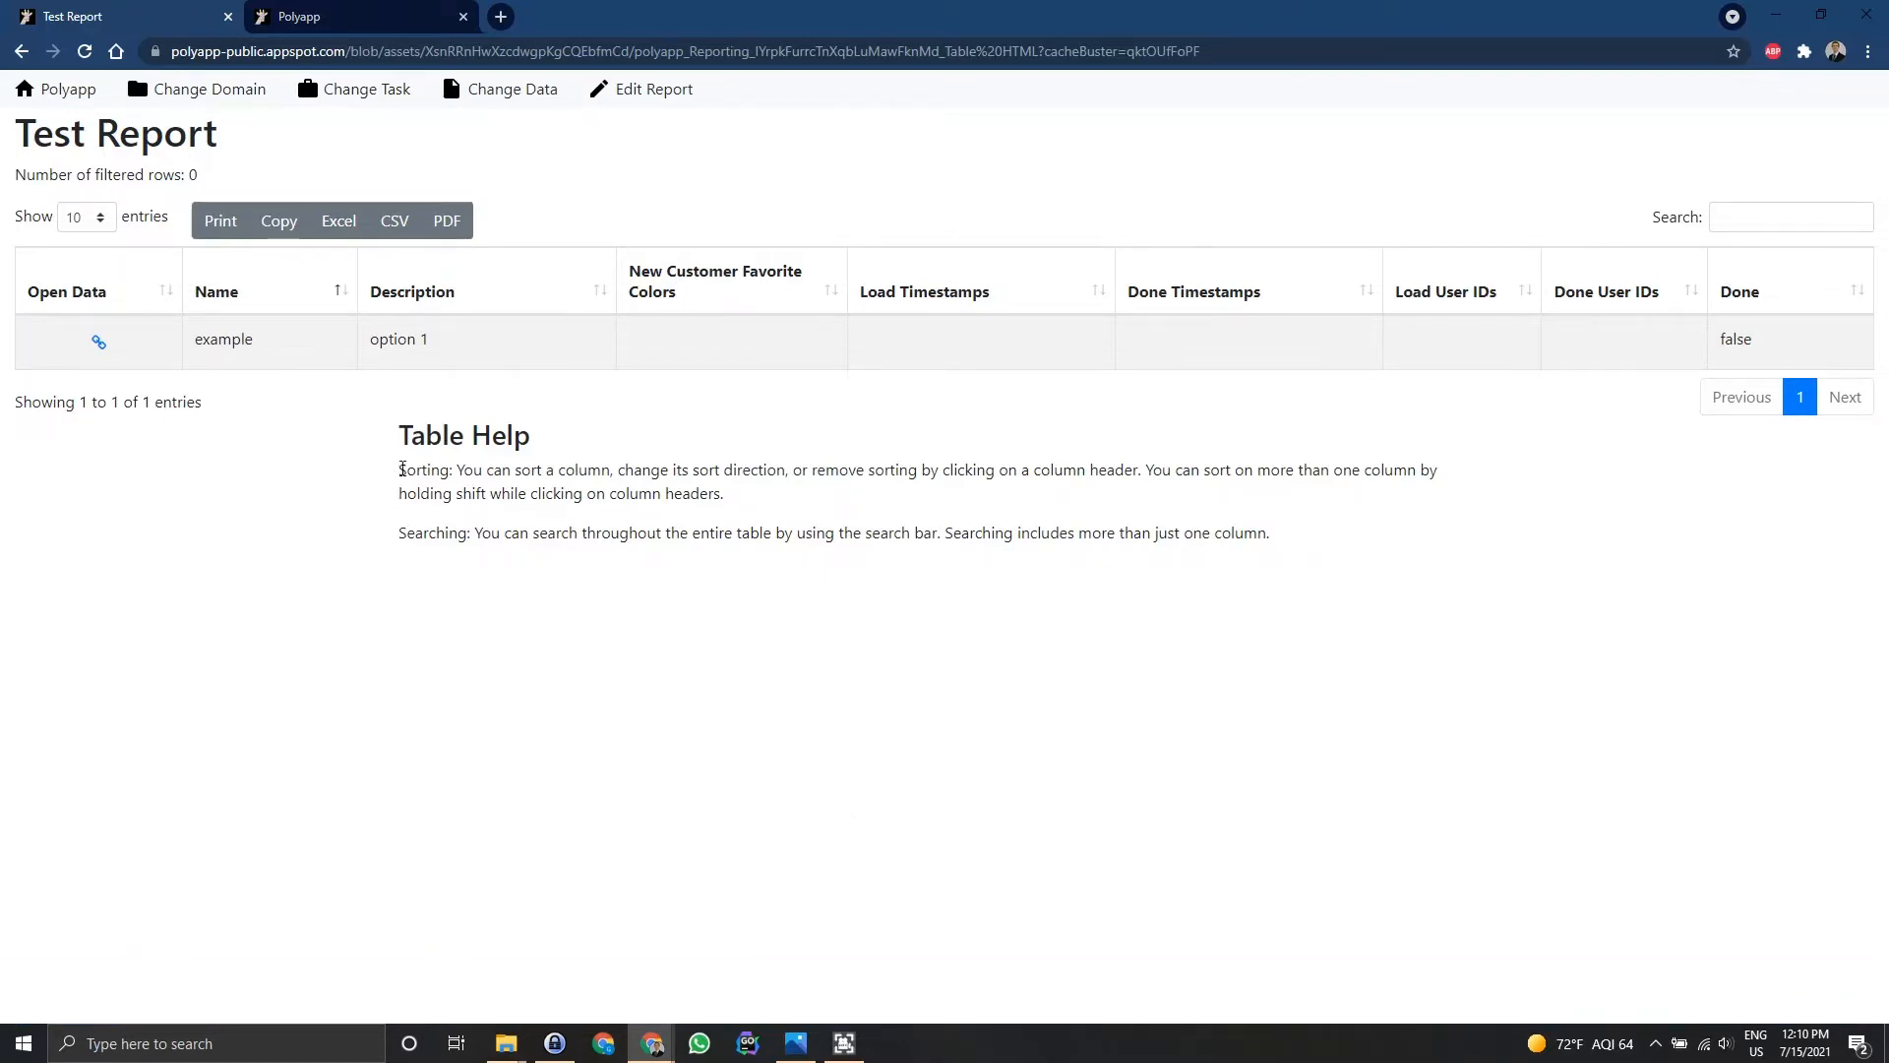
- Read the table help text, search the report table for "false" and clear the search
left_click_drag(399, 469, 1392, 528)
left_click(1374, 578)
left_click(1736, 215)
type("false")
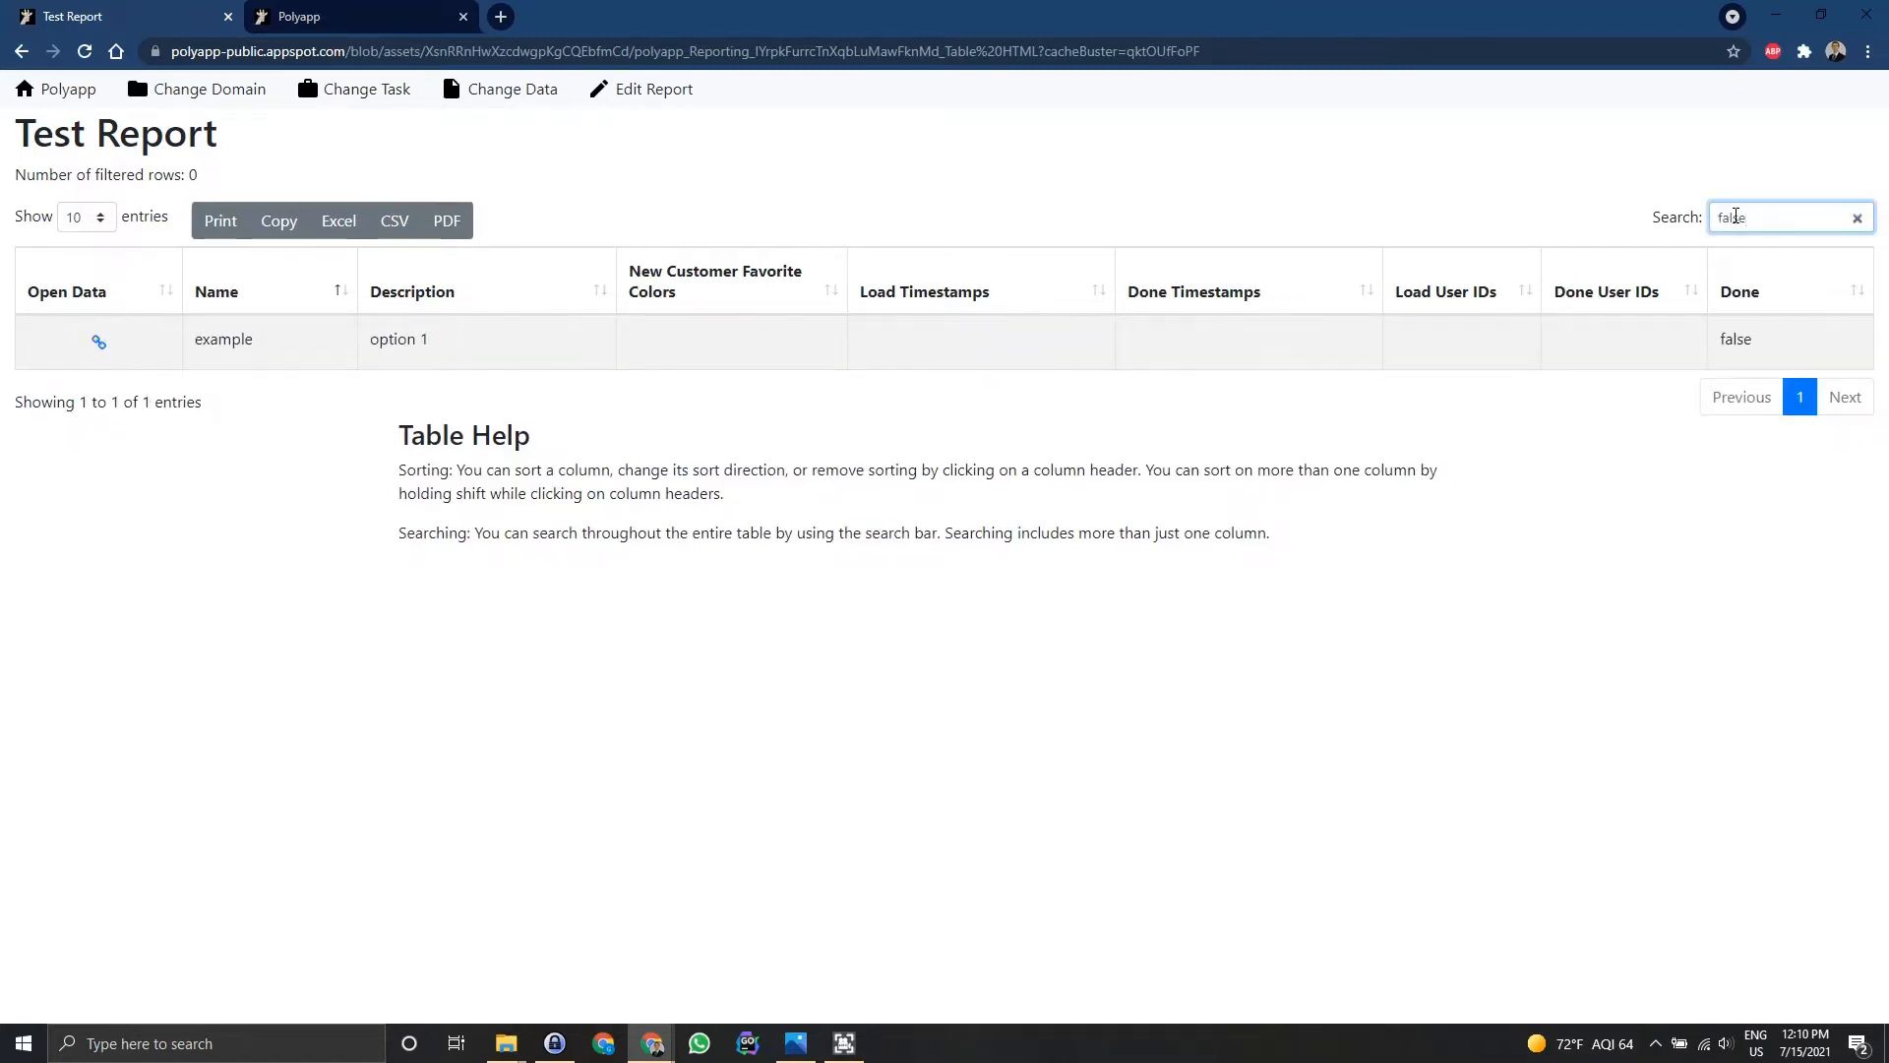
key("BackSpace")
key("BackSpace")
key("BackSpace")
key("BackSpace")
key("BackSpace")
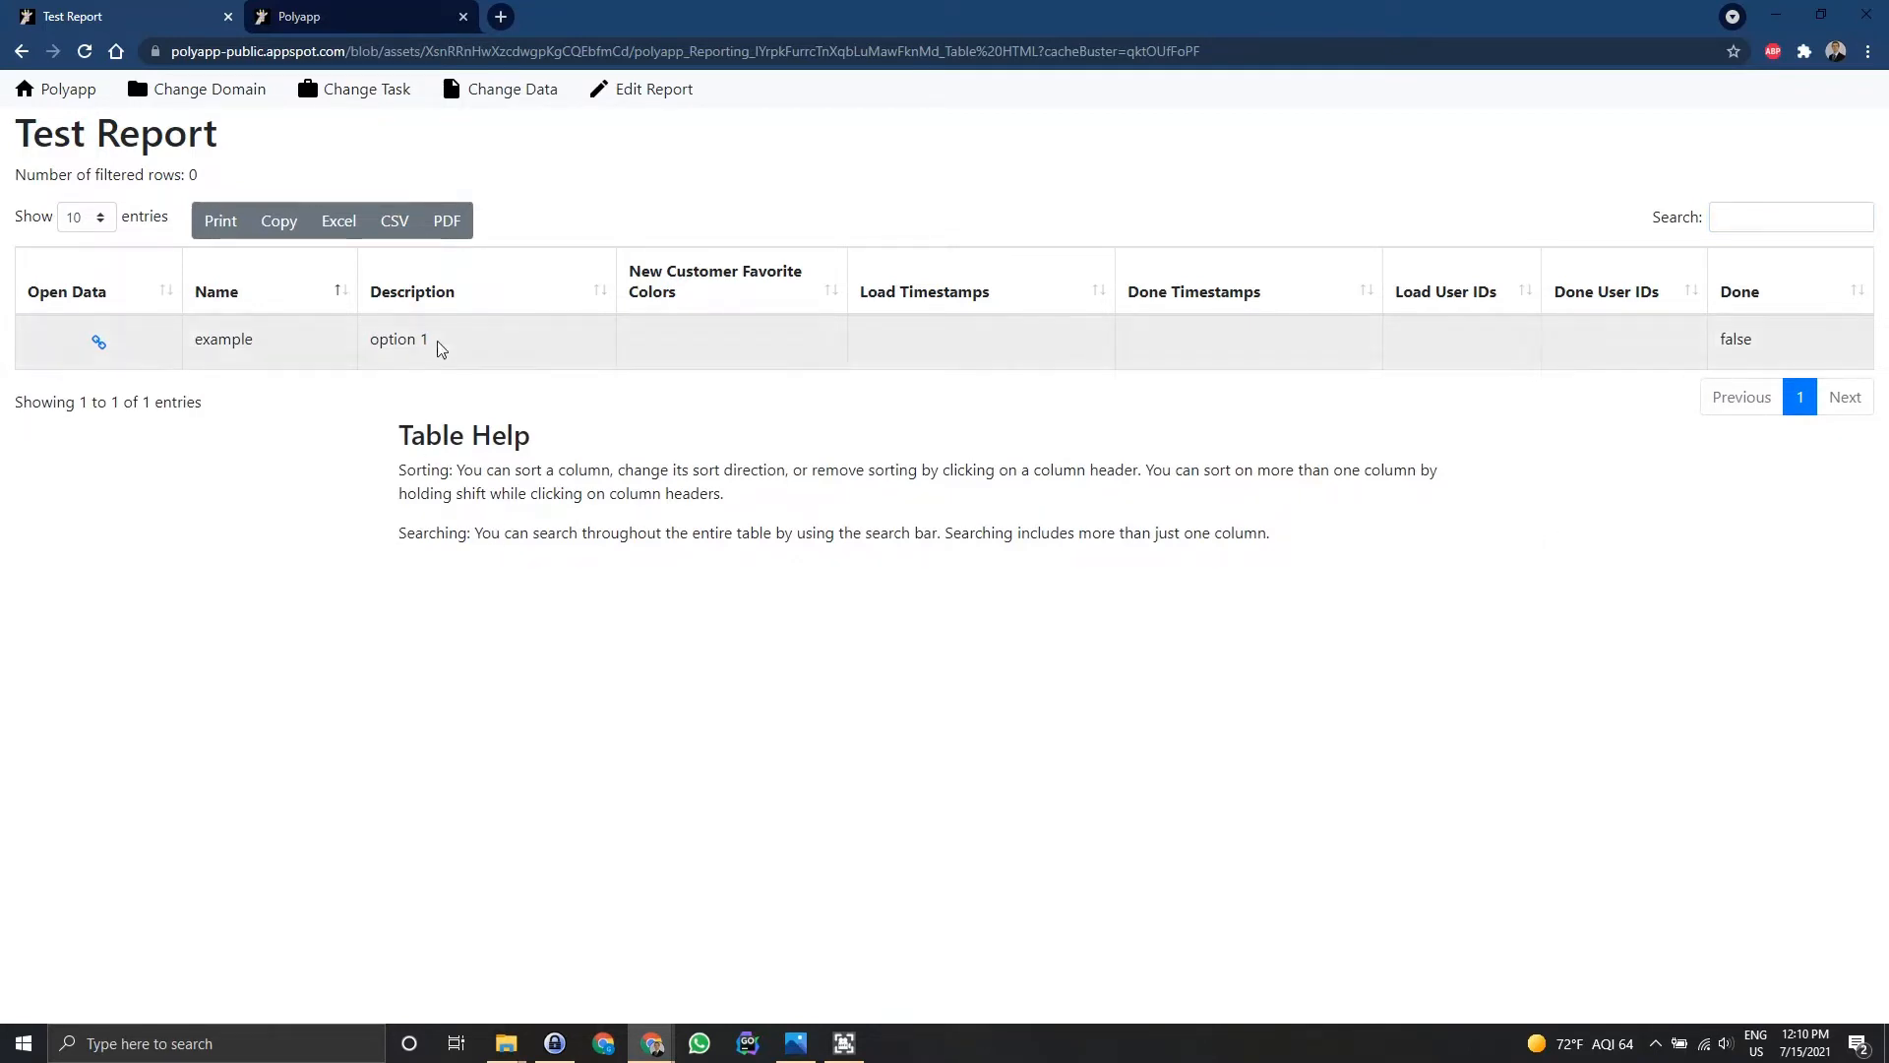
- Sort the report table by Description and again by Name, and check the available numbers of entries per page
left_click(467, 305)
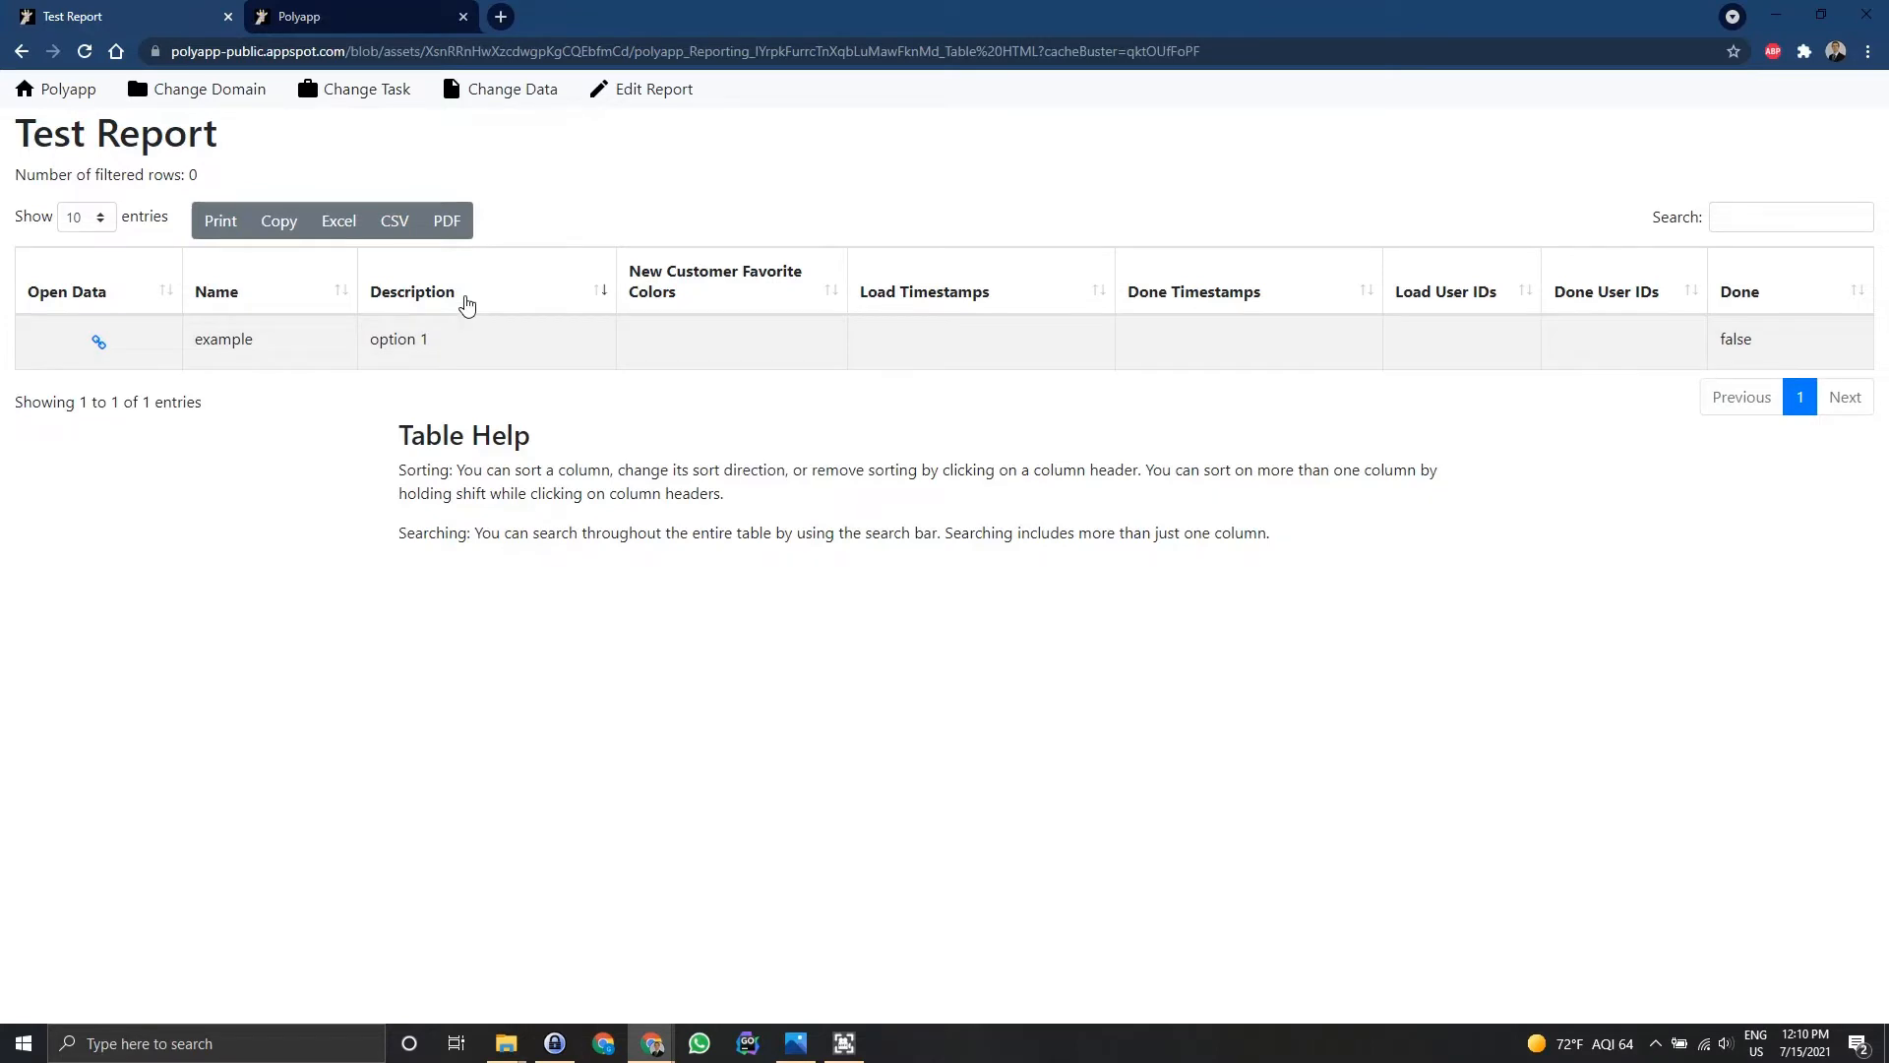
left_click(311, 310)
left_click(310, 305)
left_click(85, 218)
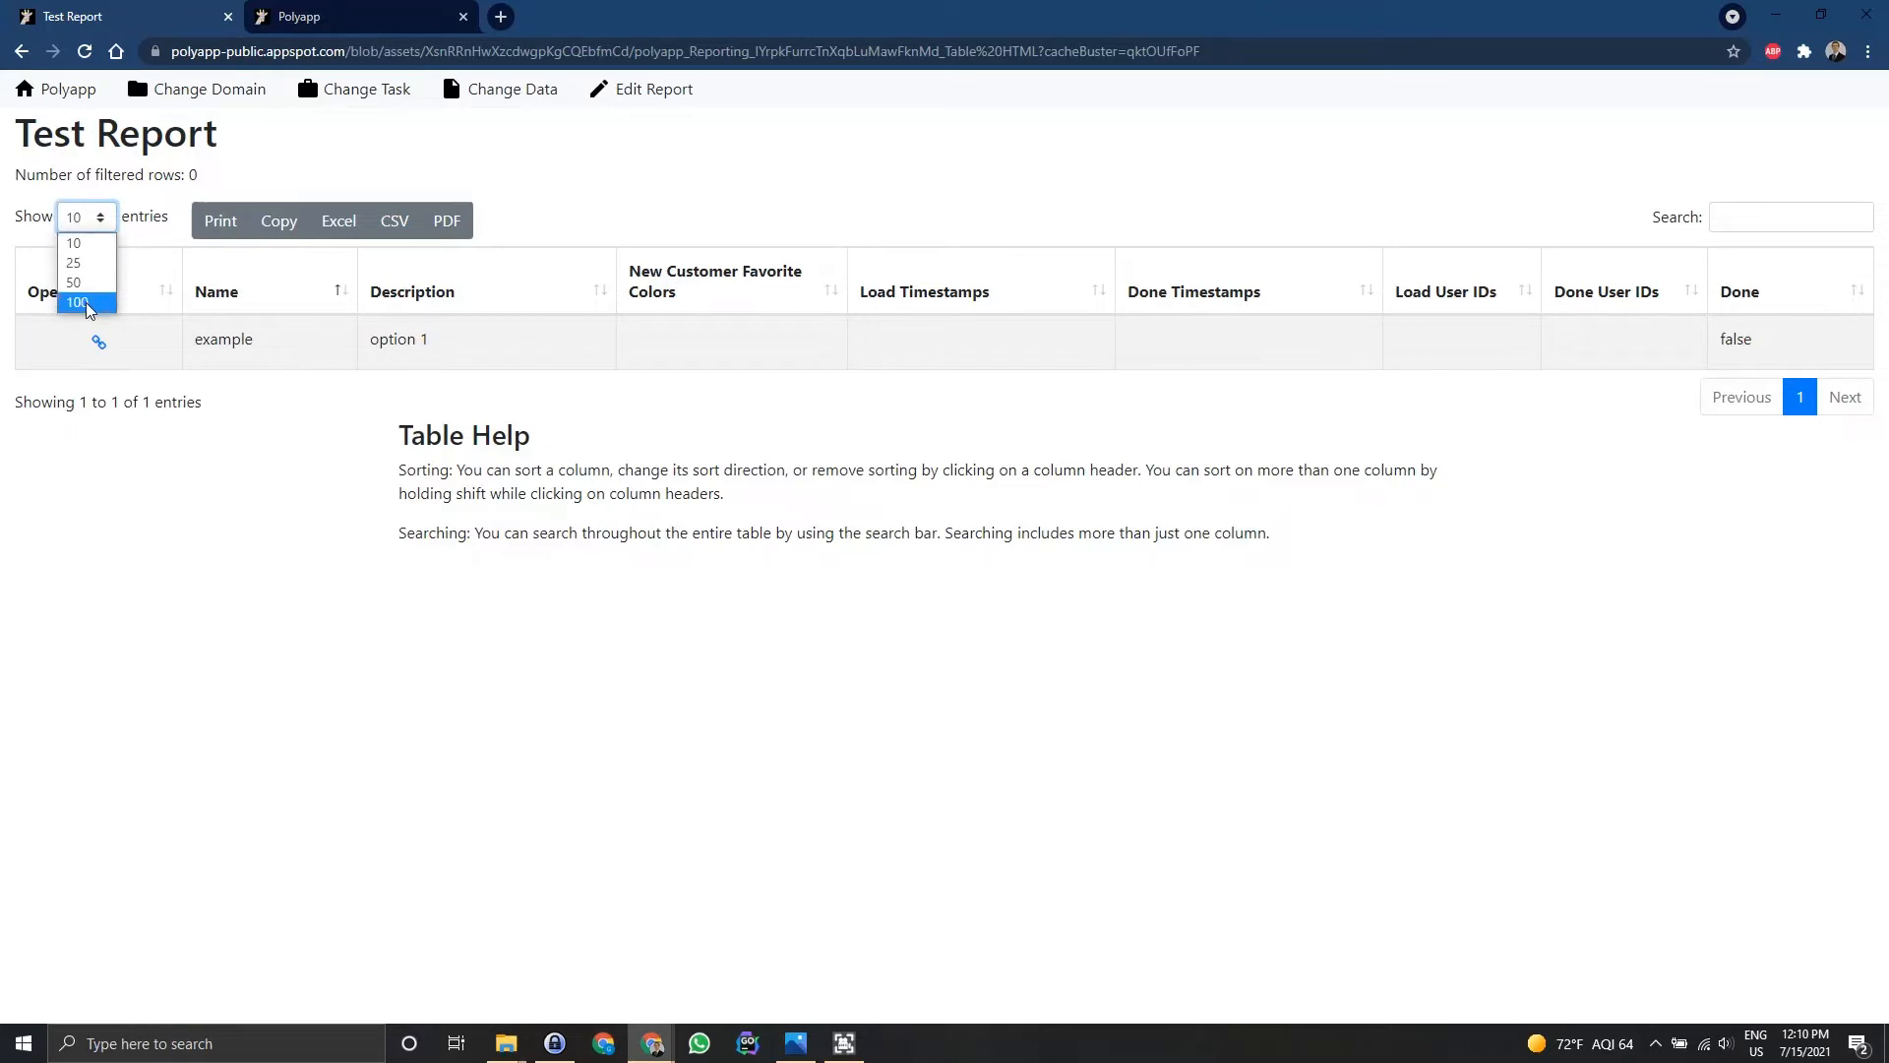
left_click(244, 538)
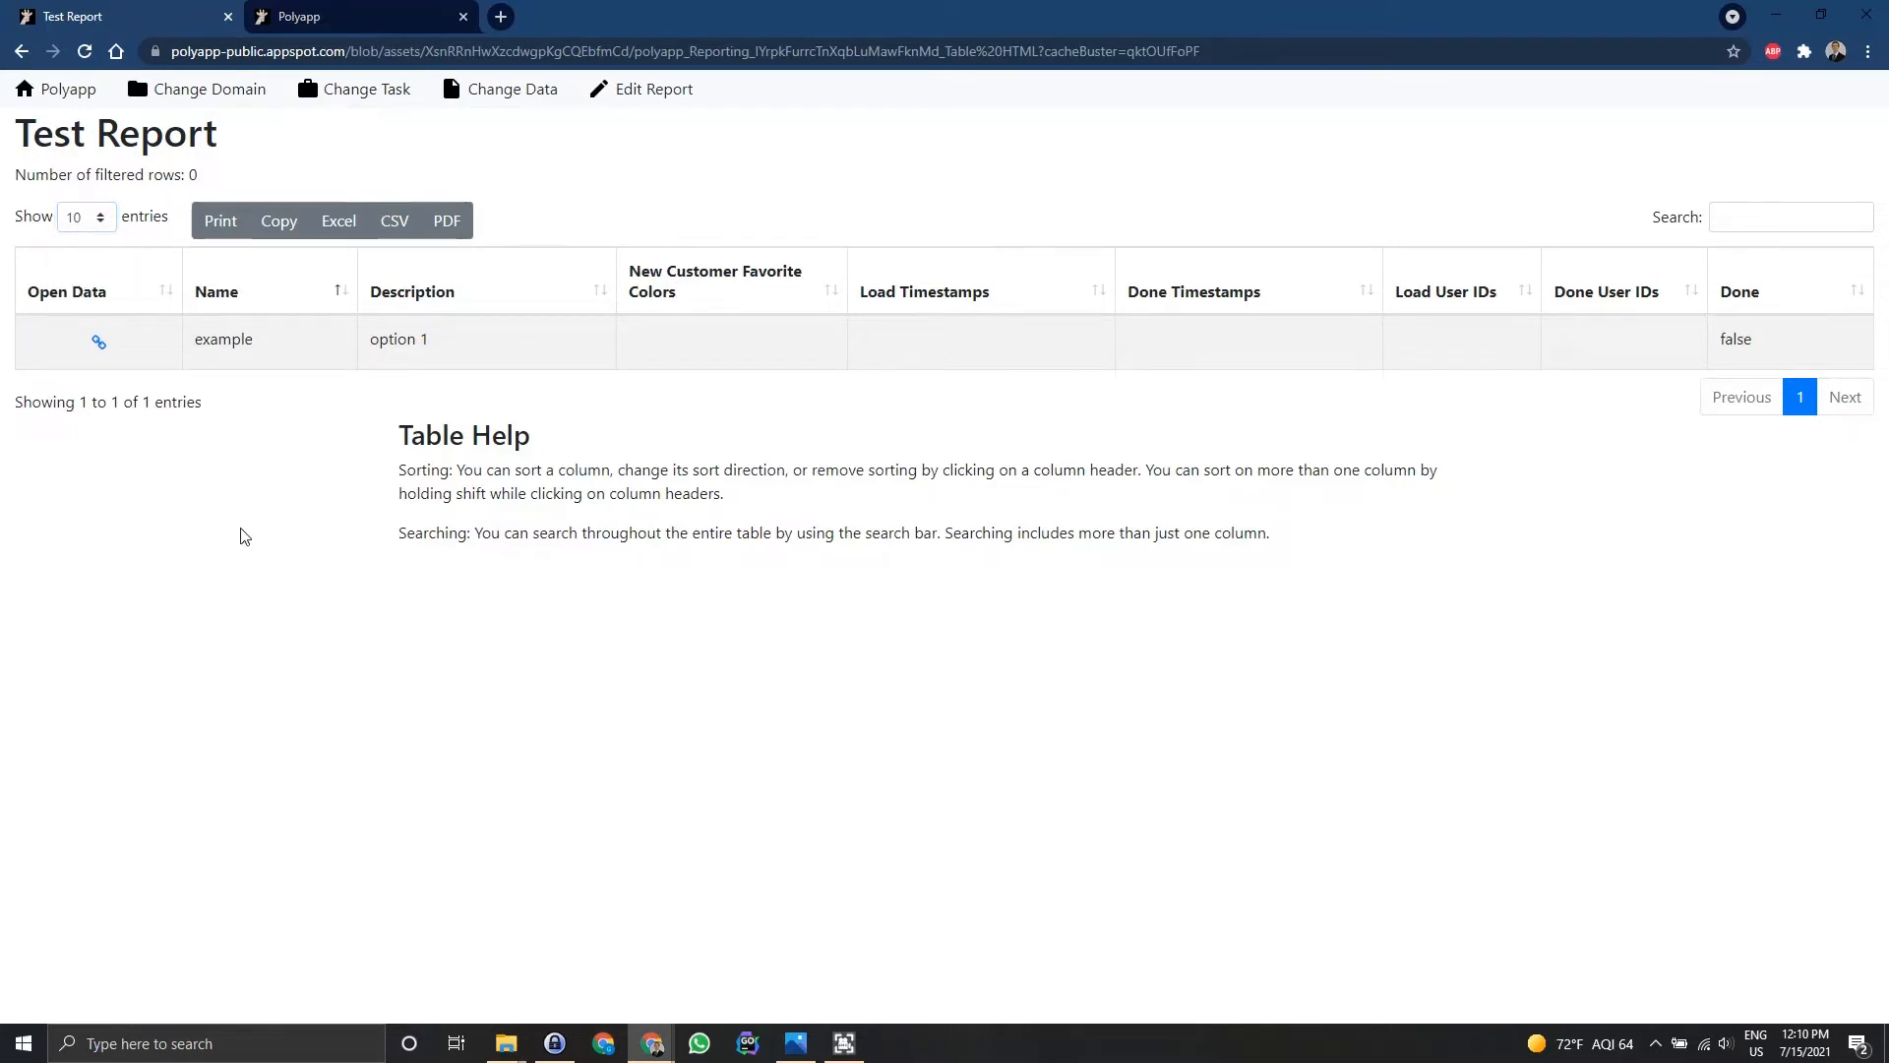
- Reopen the report's setup form, look over its filter options and regenerate the report with the same settings
left_click(629, 94)
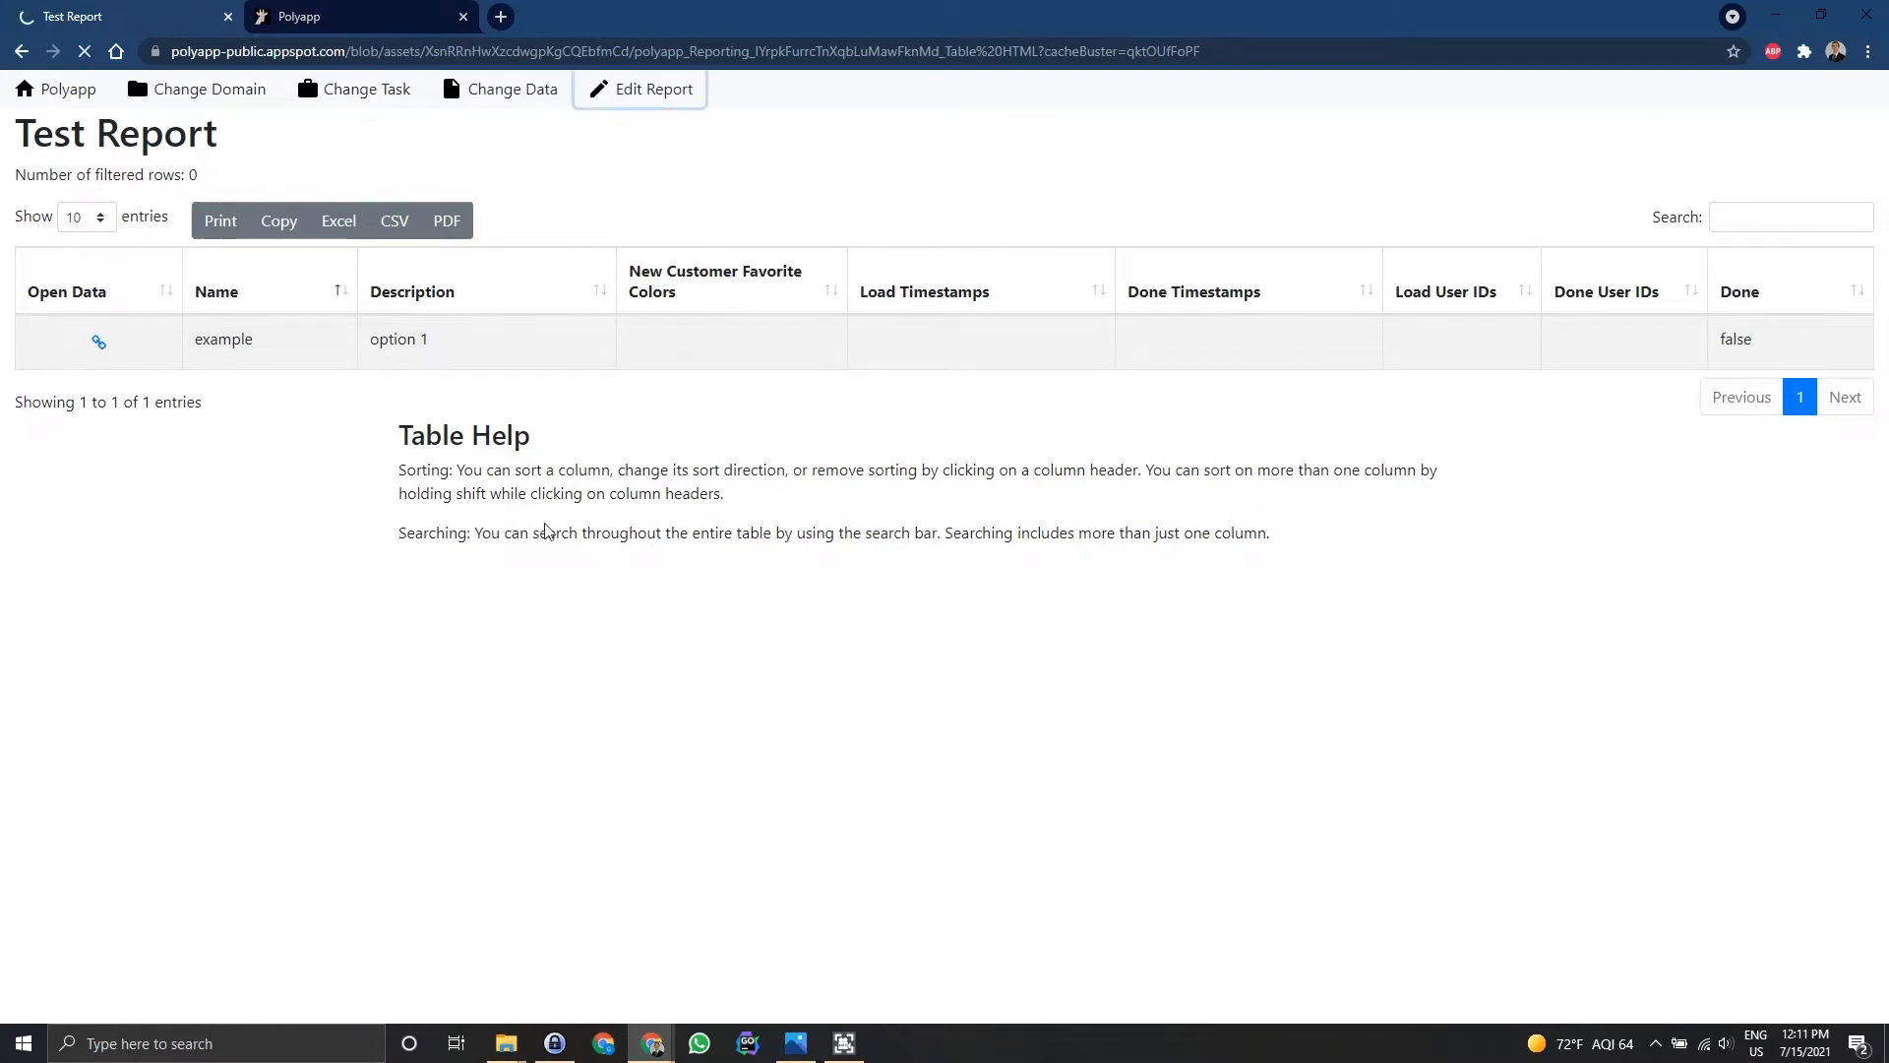
scroll(471, 632, "down", 3)
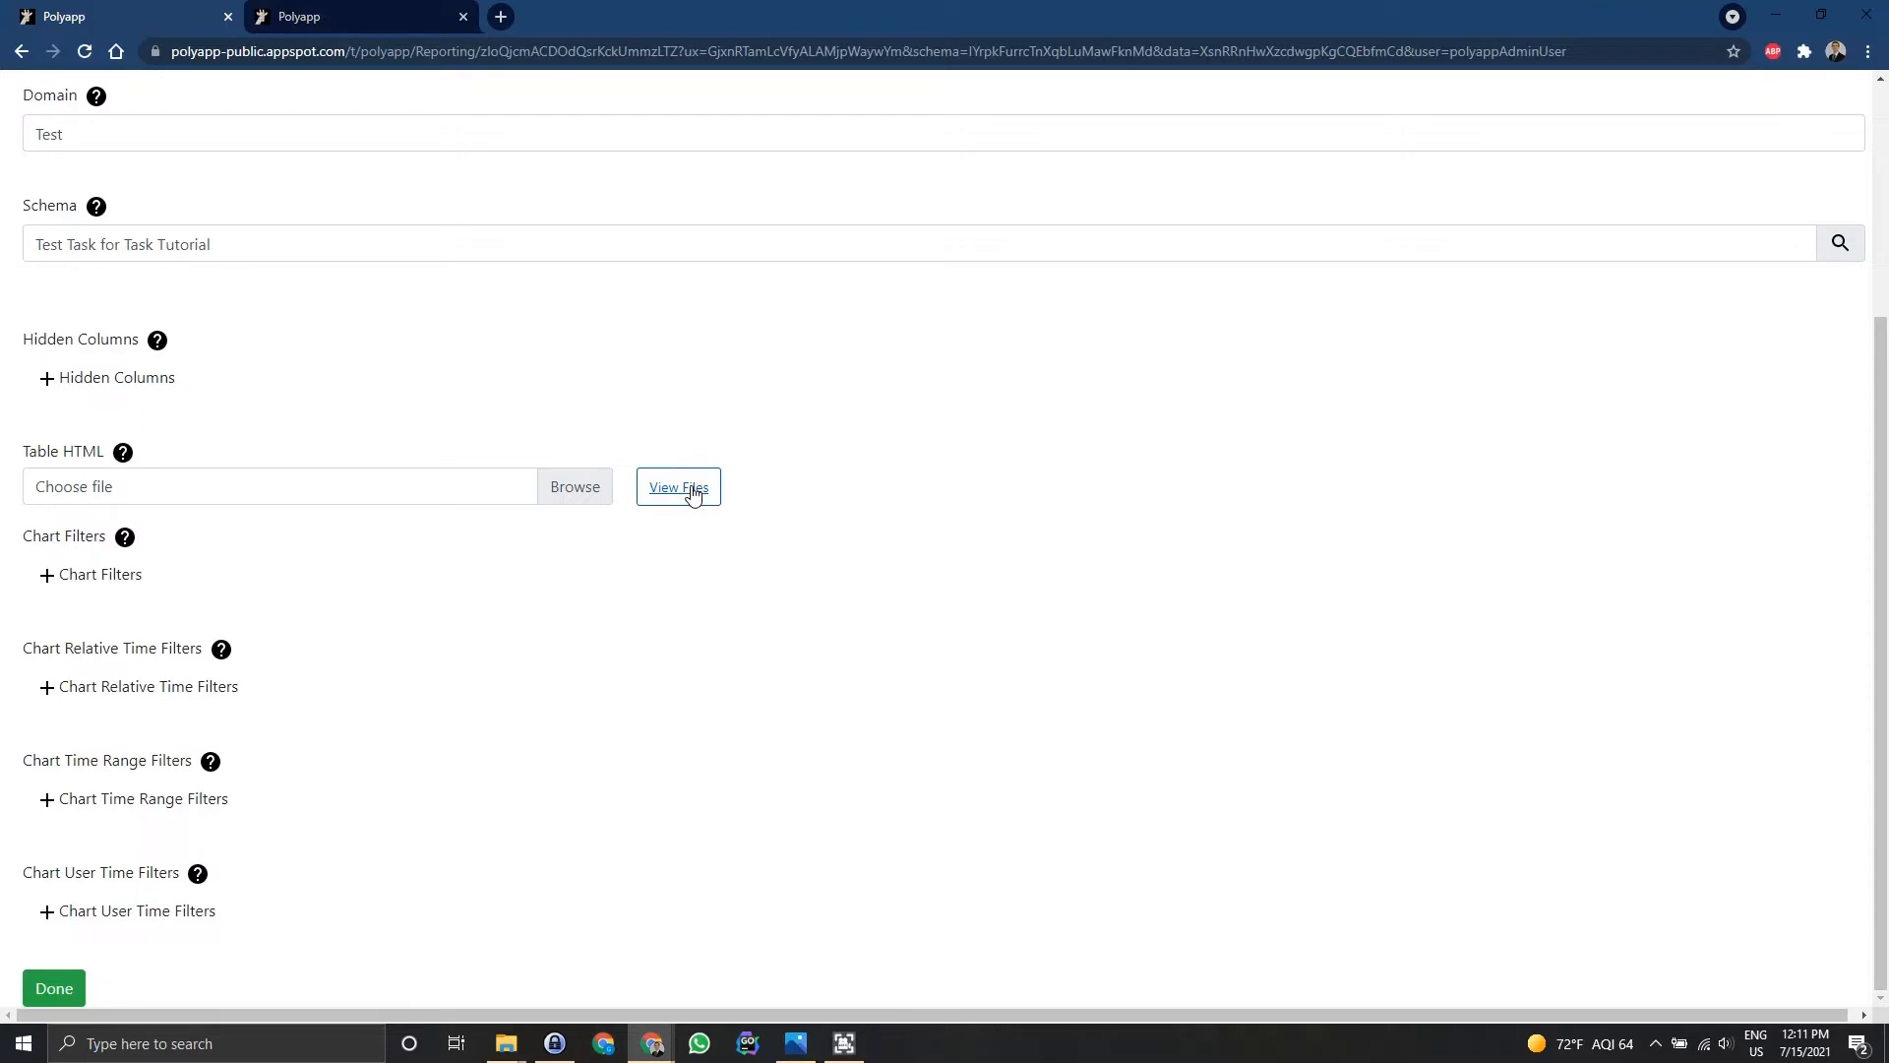
left_click(54, 988)
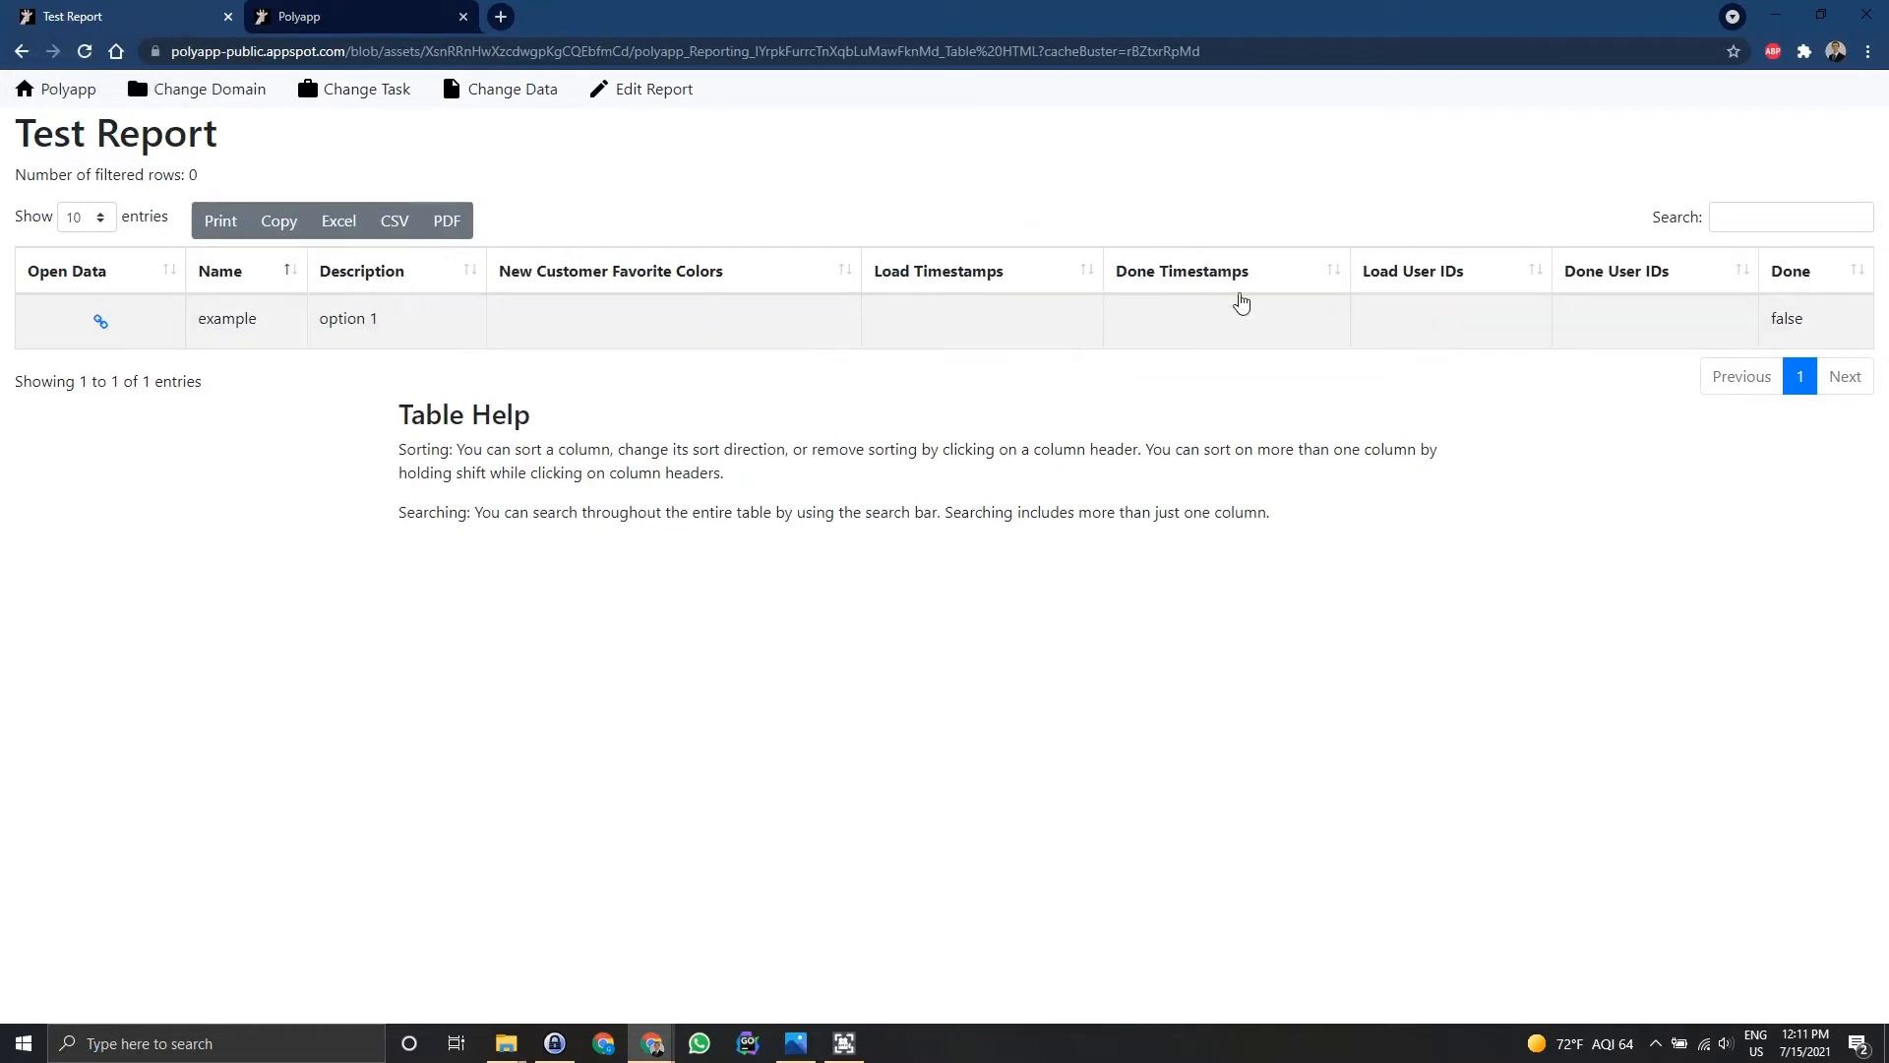
- Duplicate the Test Report browser tab and open the original tab's report for editing
right_click(103, 14)
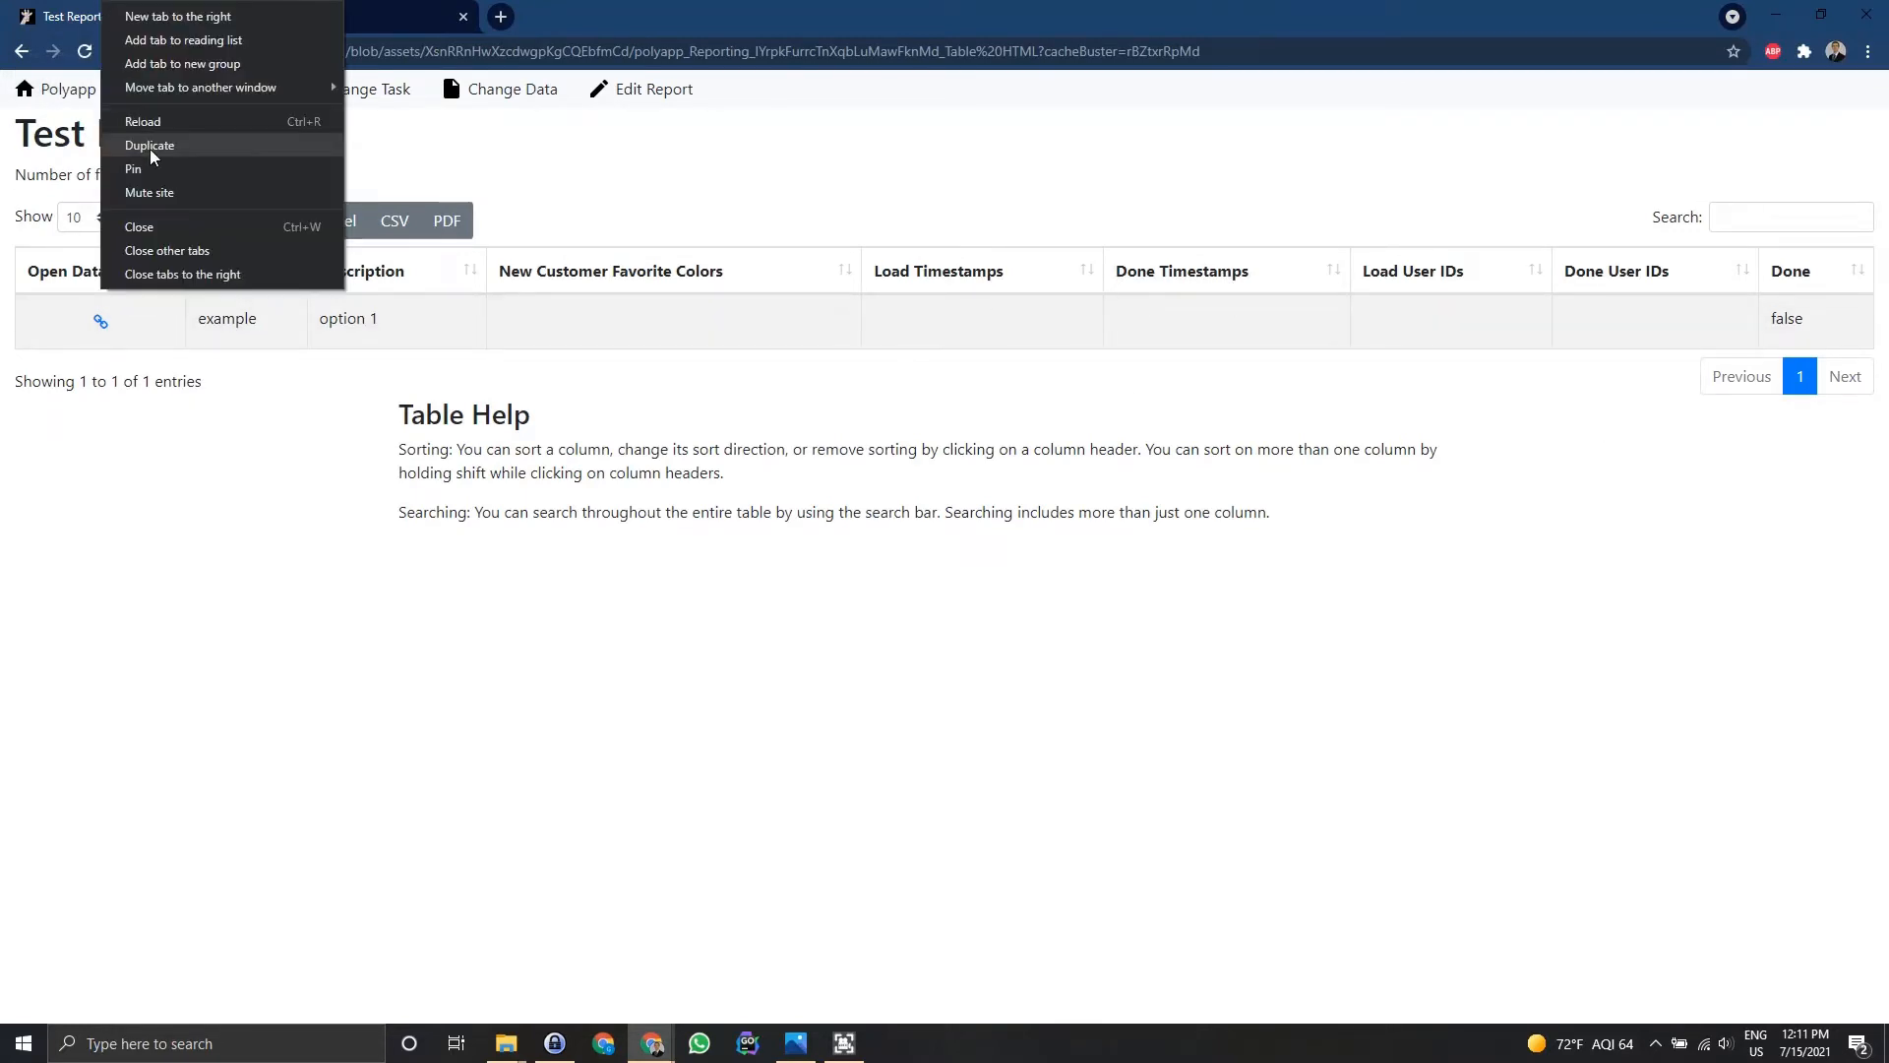
left_click(152, 150)
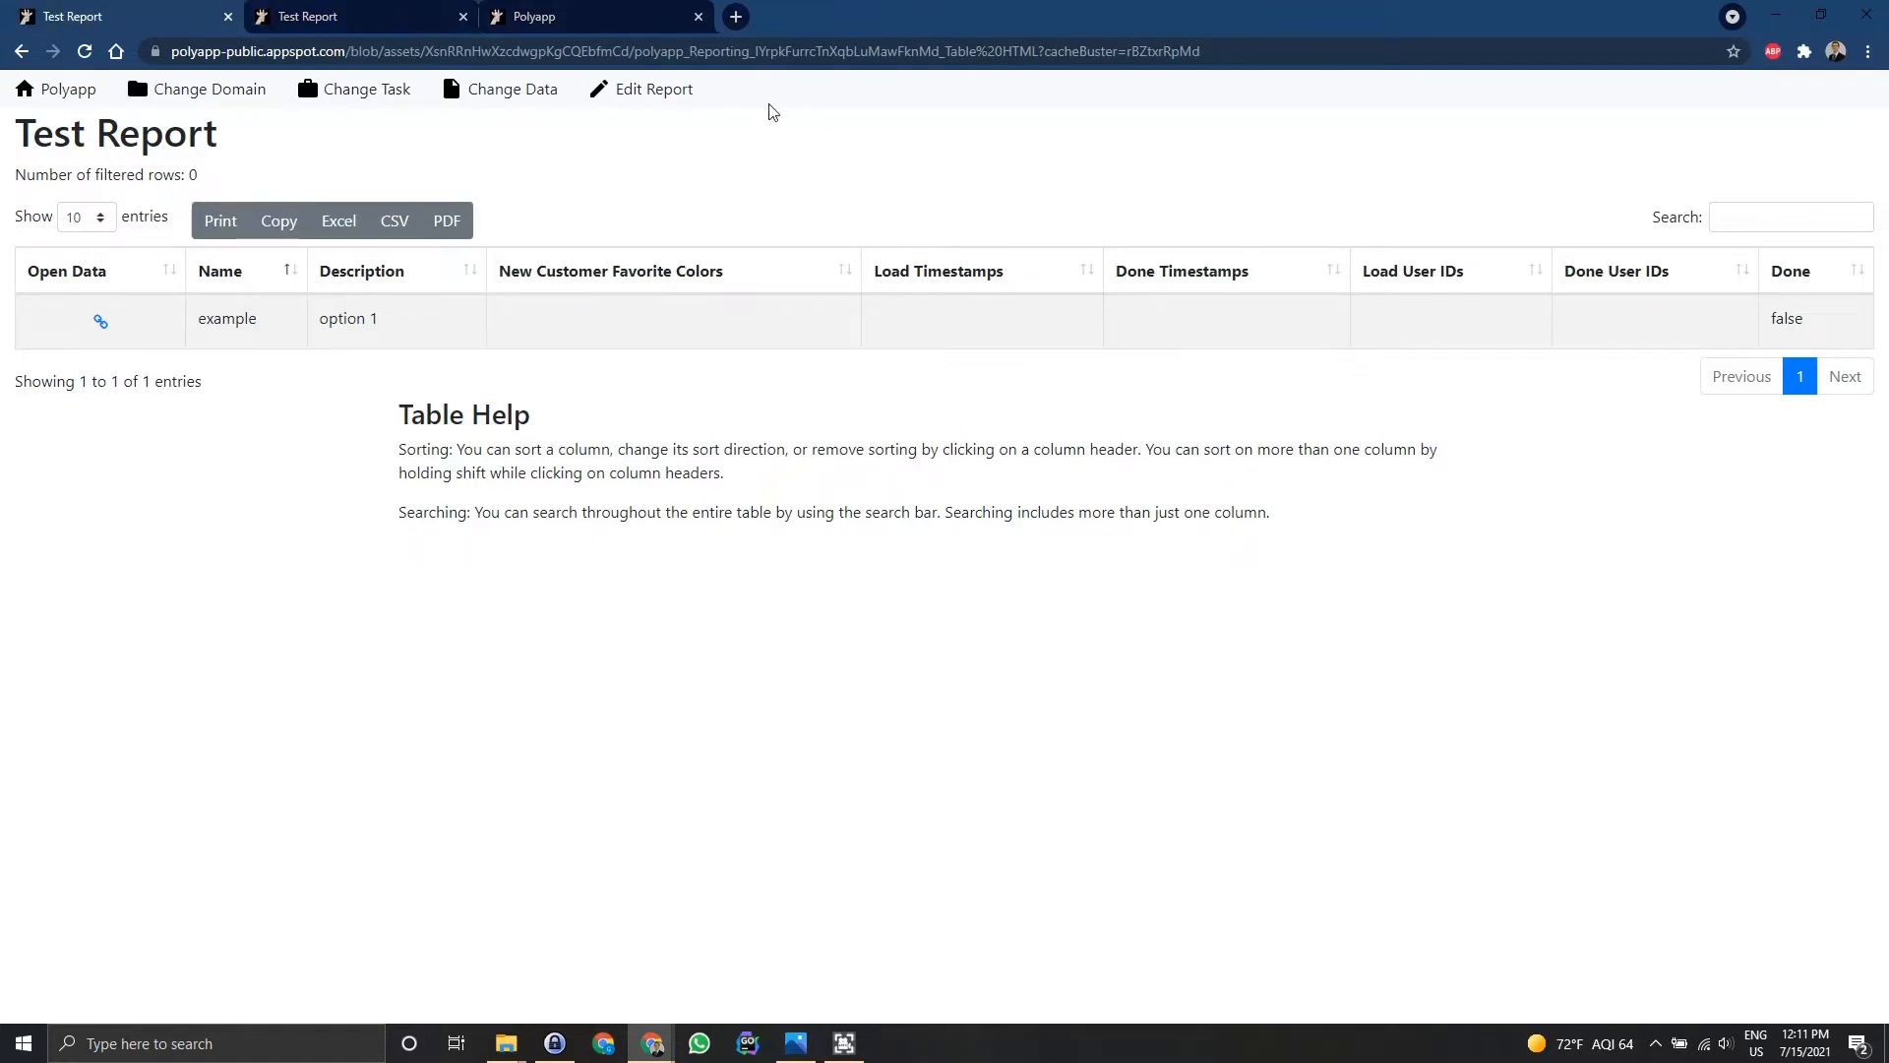
left_click(596, 95)
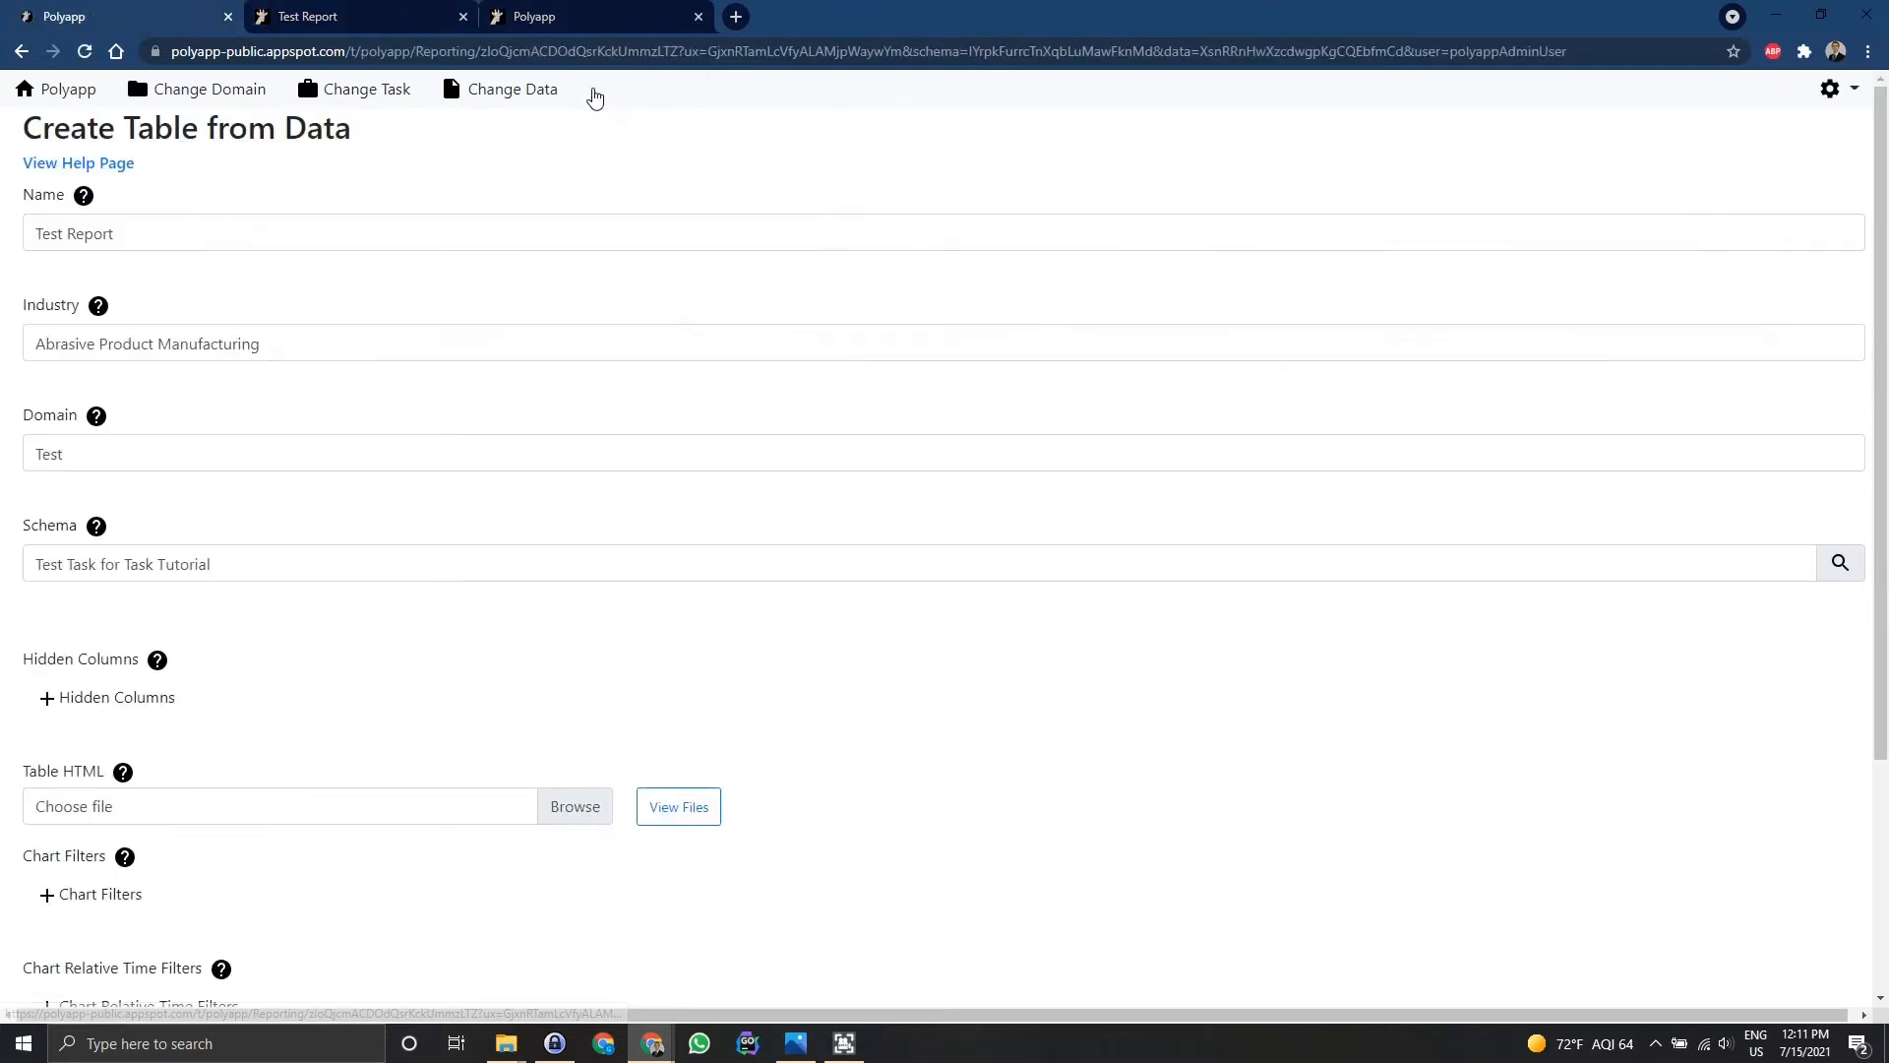
- Split the report's setup form into its own browser window and arrange it side by side with the Test Report window
left_click_drag(75, 13, 3, 493)
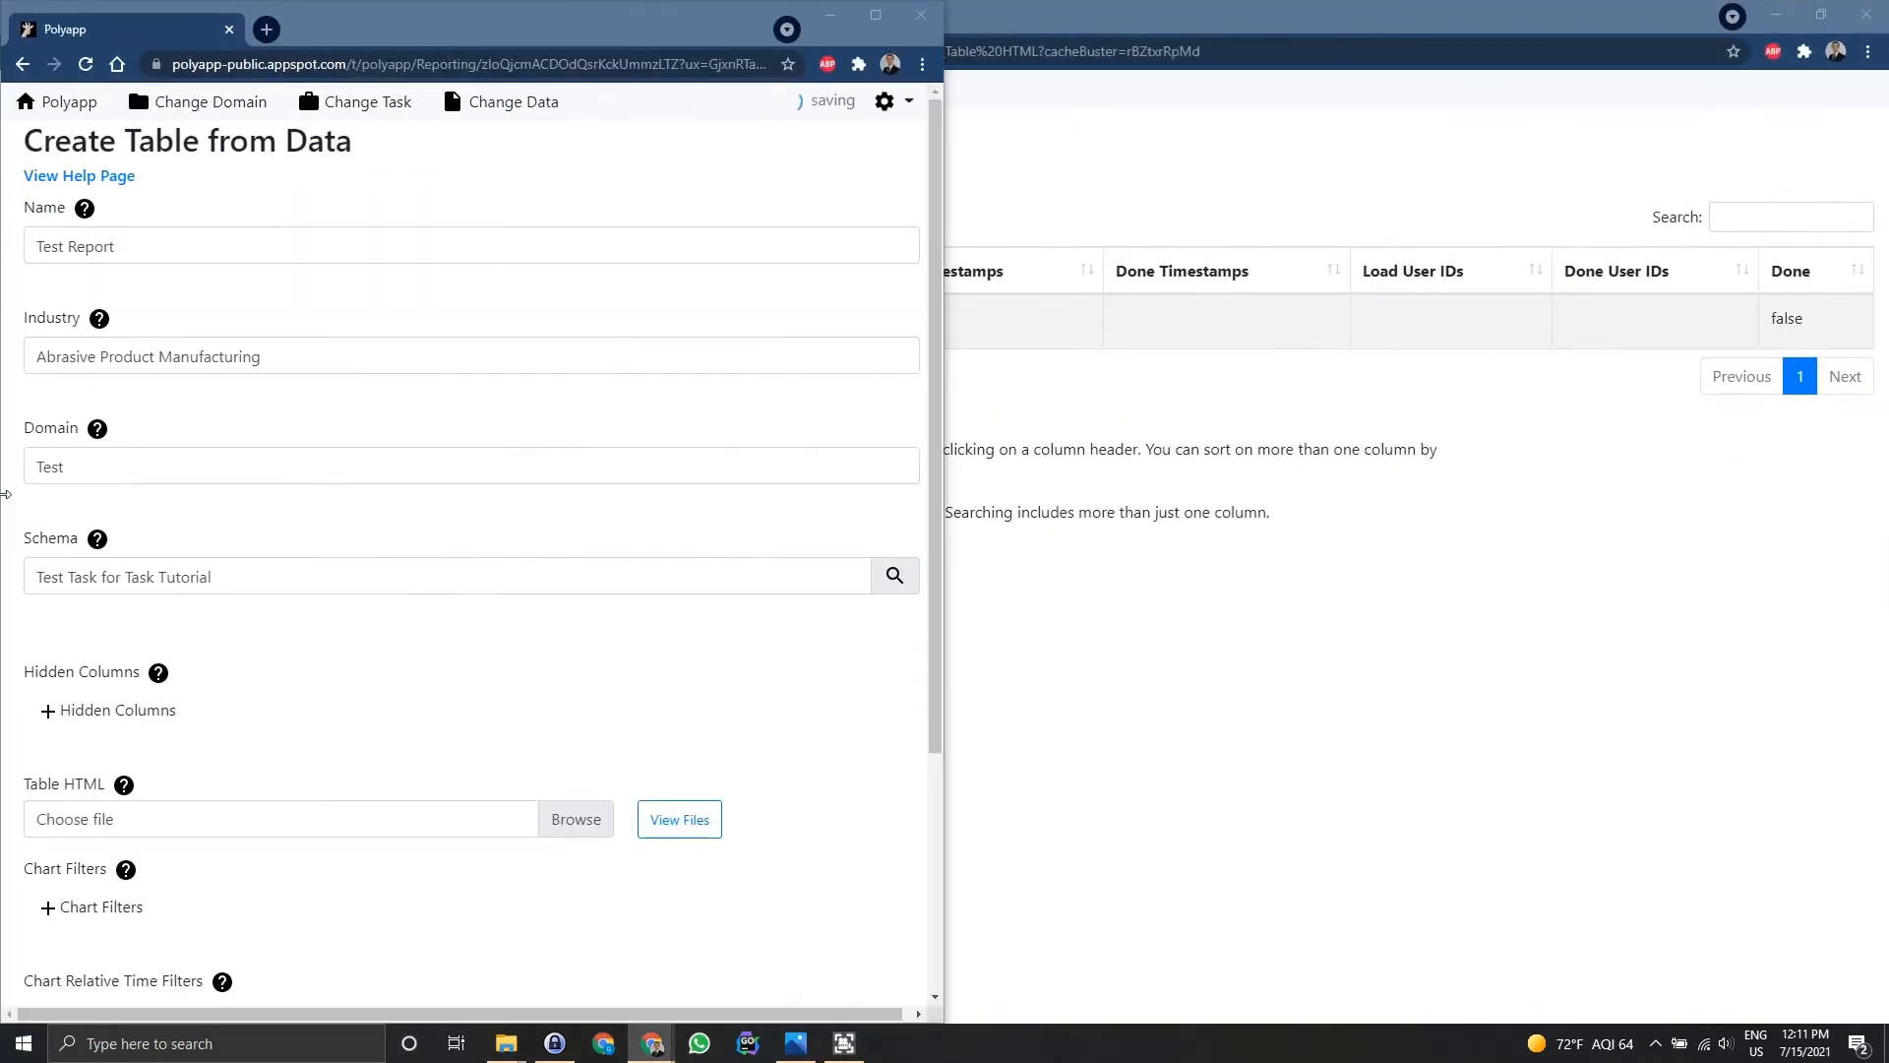
left_click(1166, 433)
left_click_drag(1887, 379, 1888, 379)
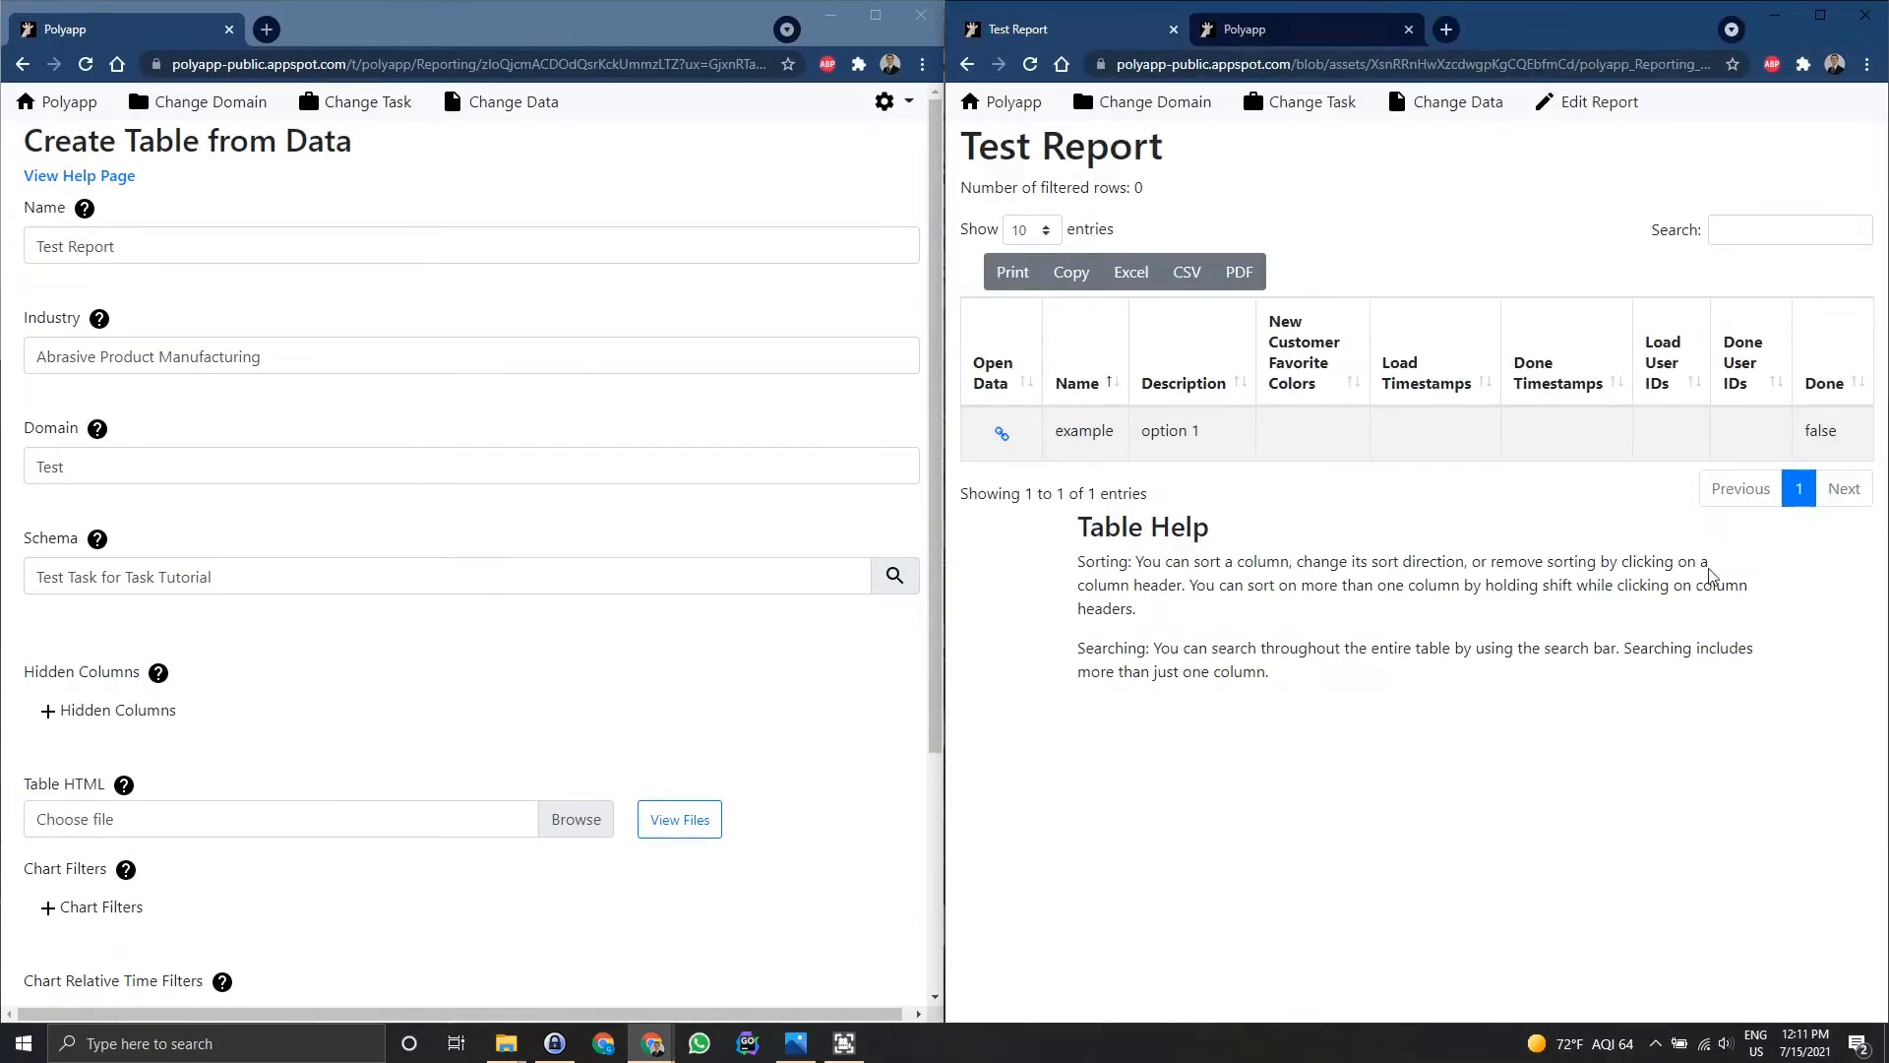
left_click(703, 678)
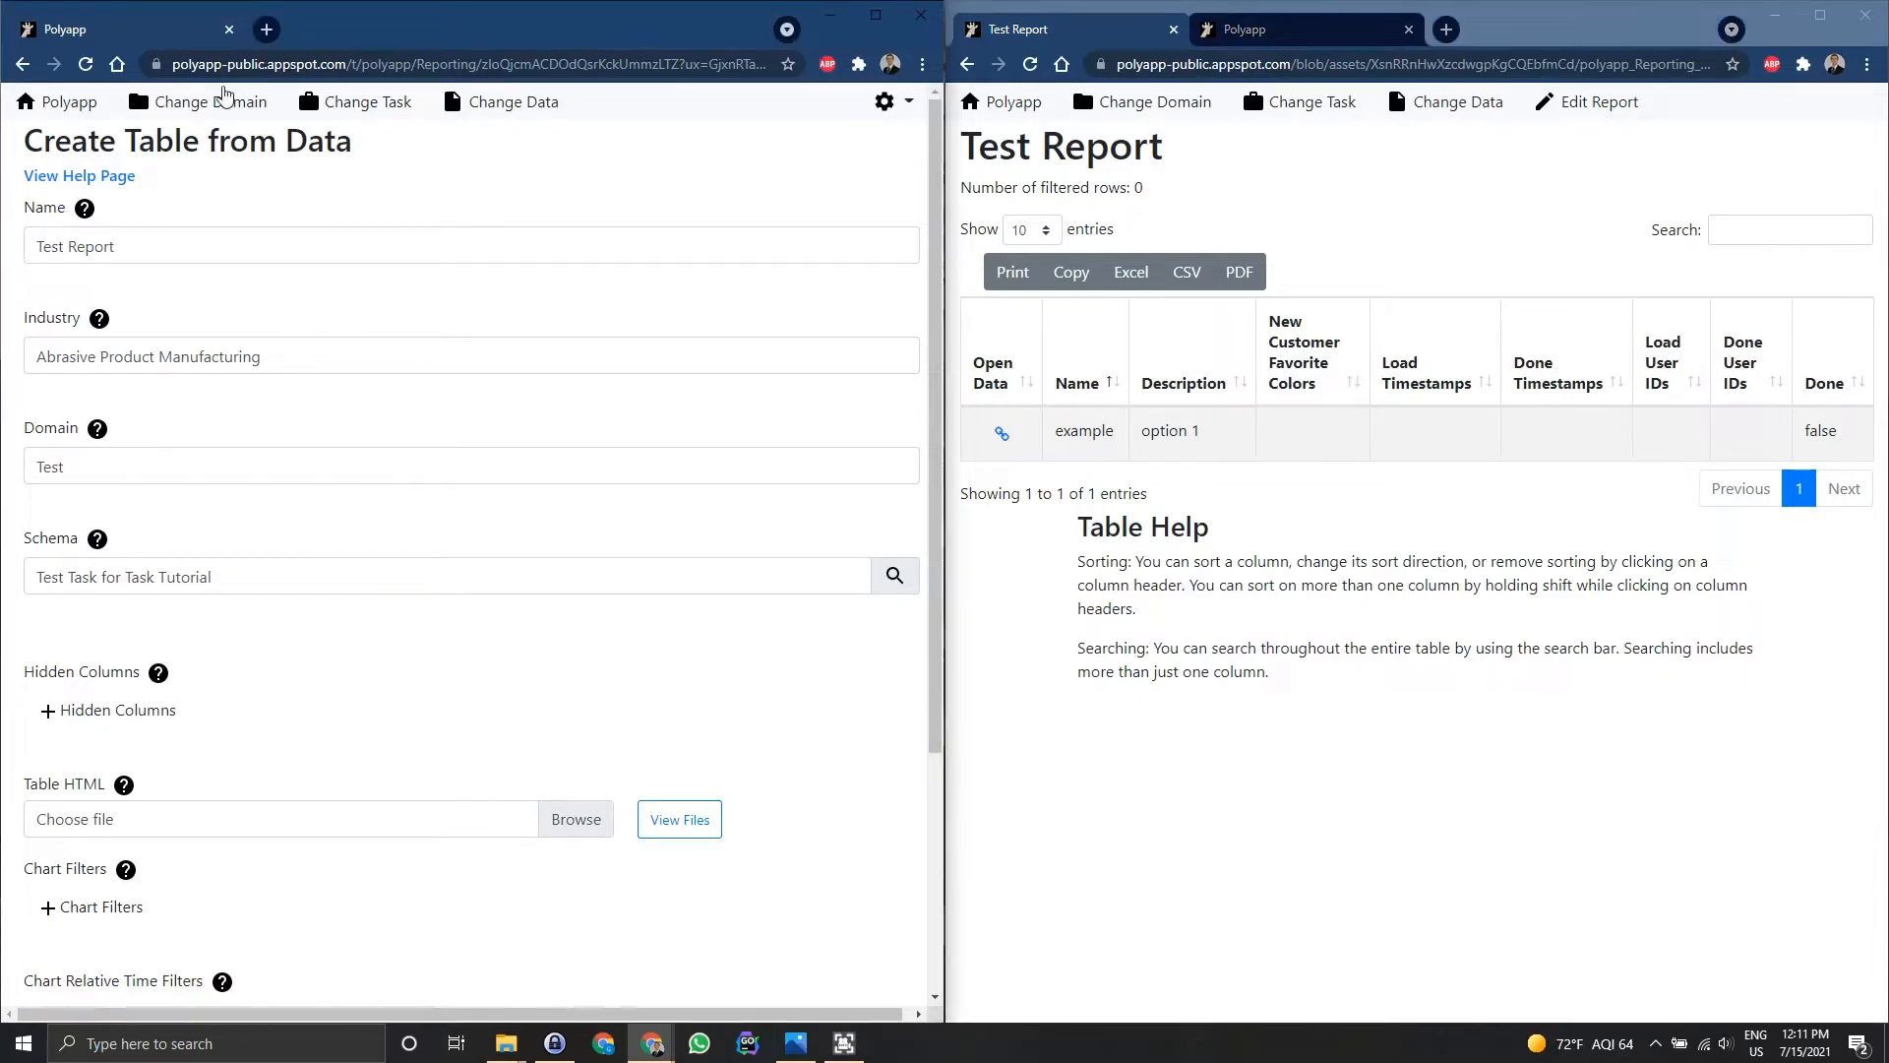
- Add Load Timestamps and Done Timestamps as hidden columns in the report's setup form
scroll(758, 644, "down", 3)
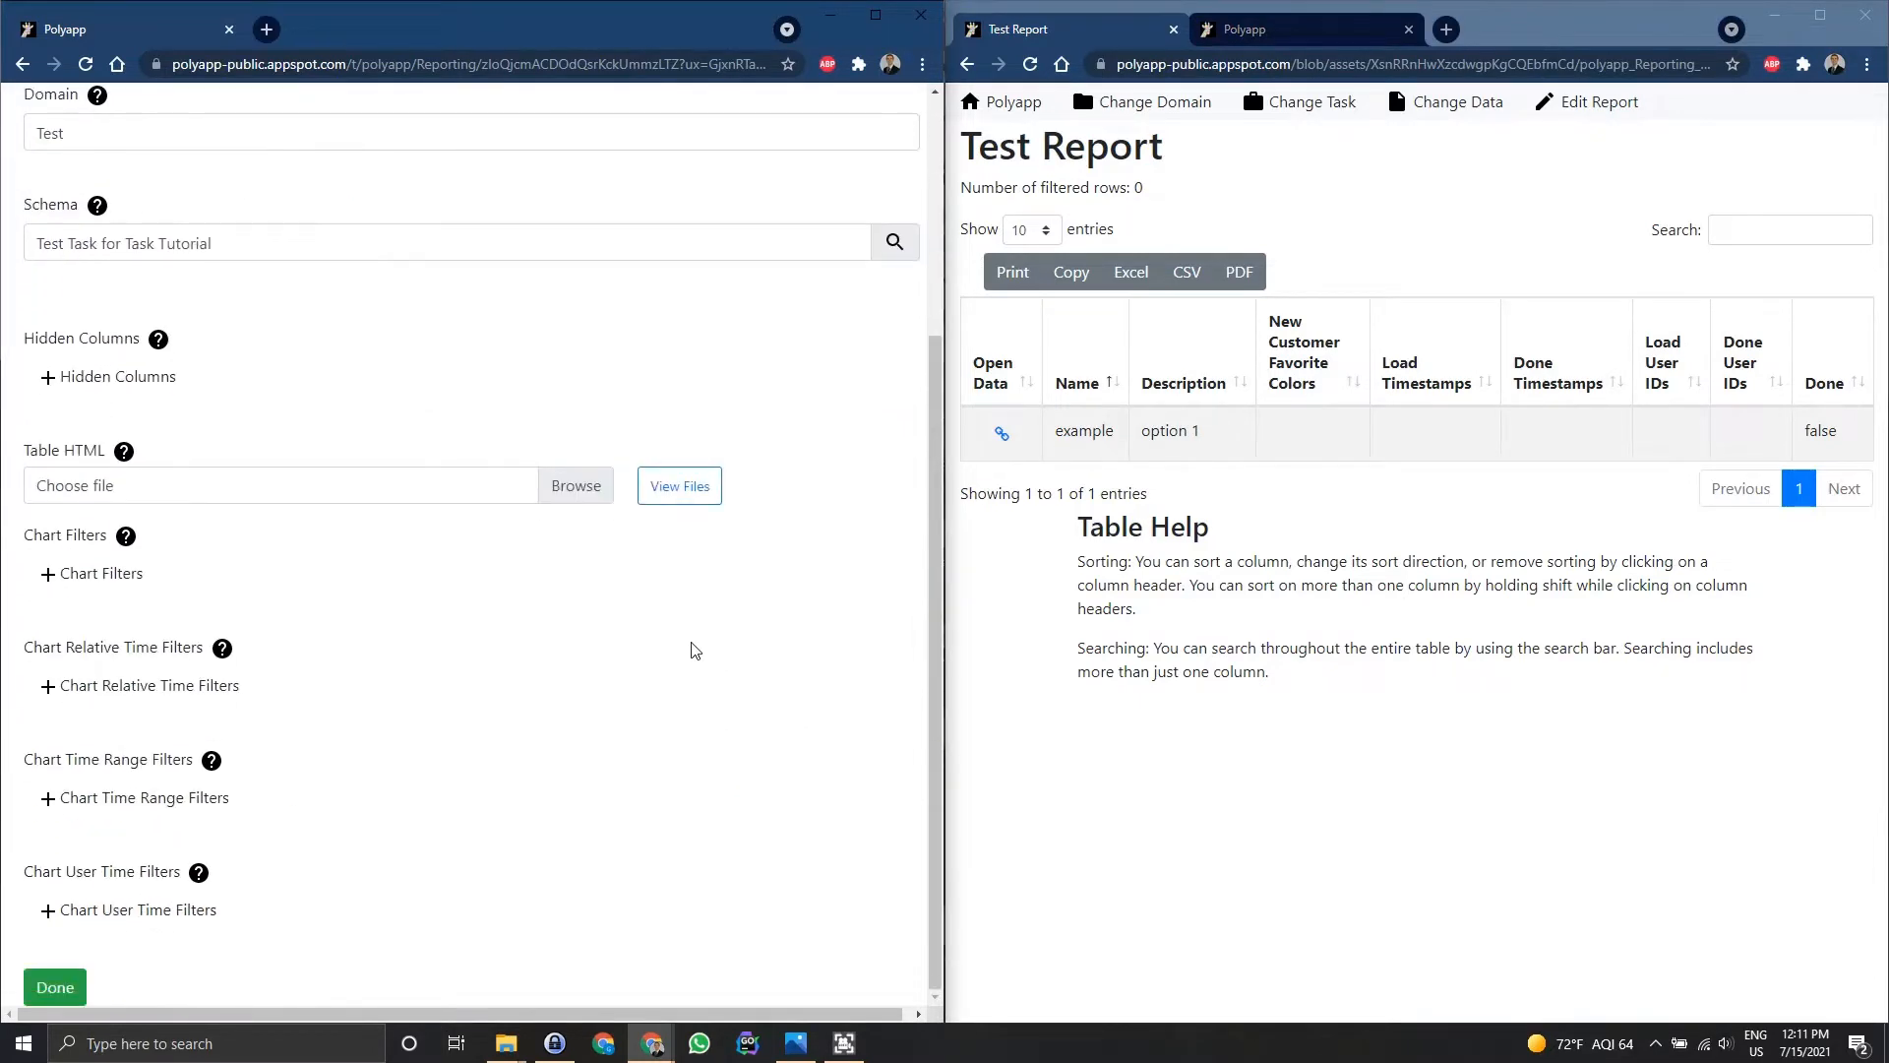
scroll(285, 673, "up", 2)
scroll(575, 631, "up", 1)
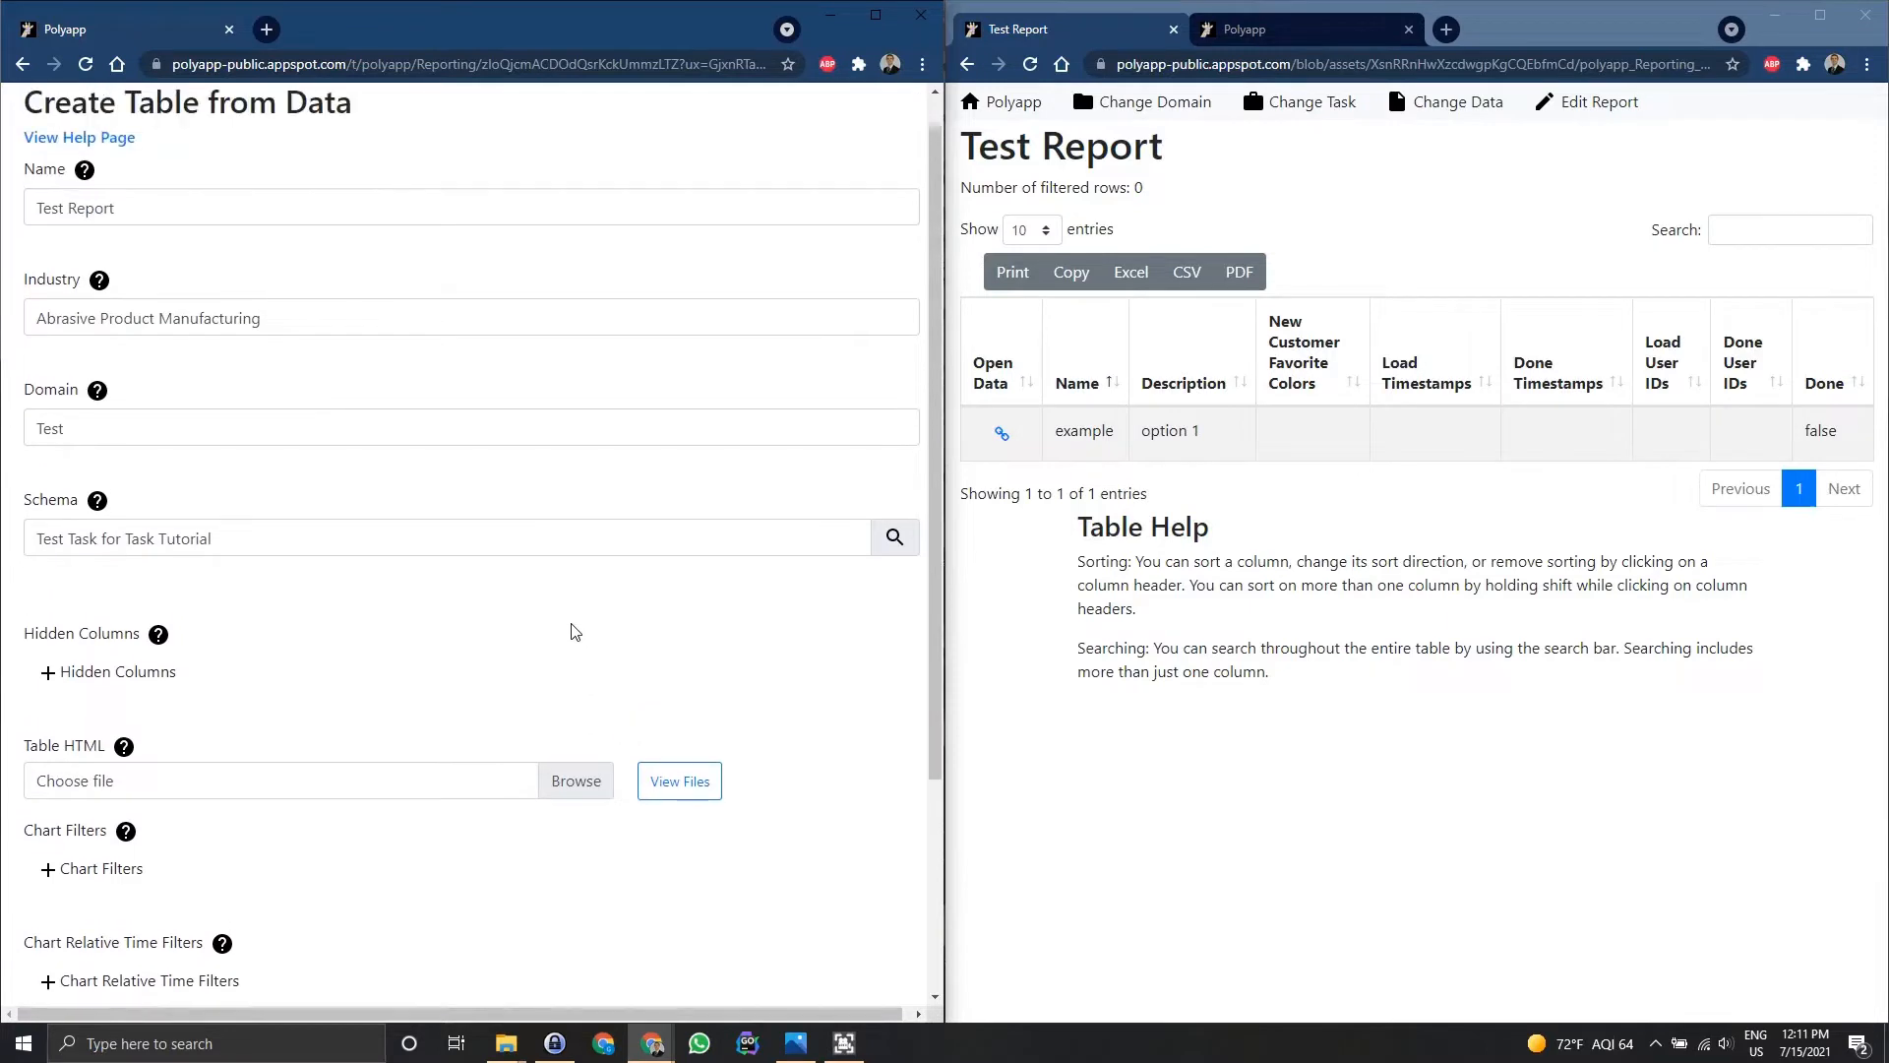
left_click(122, 675)
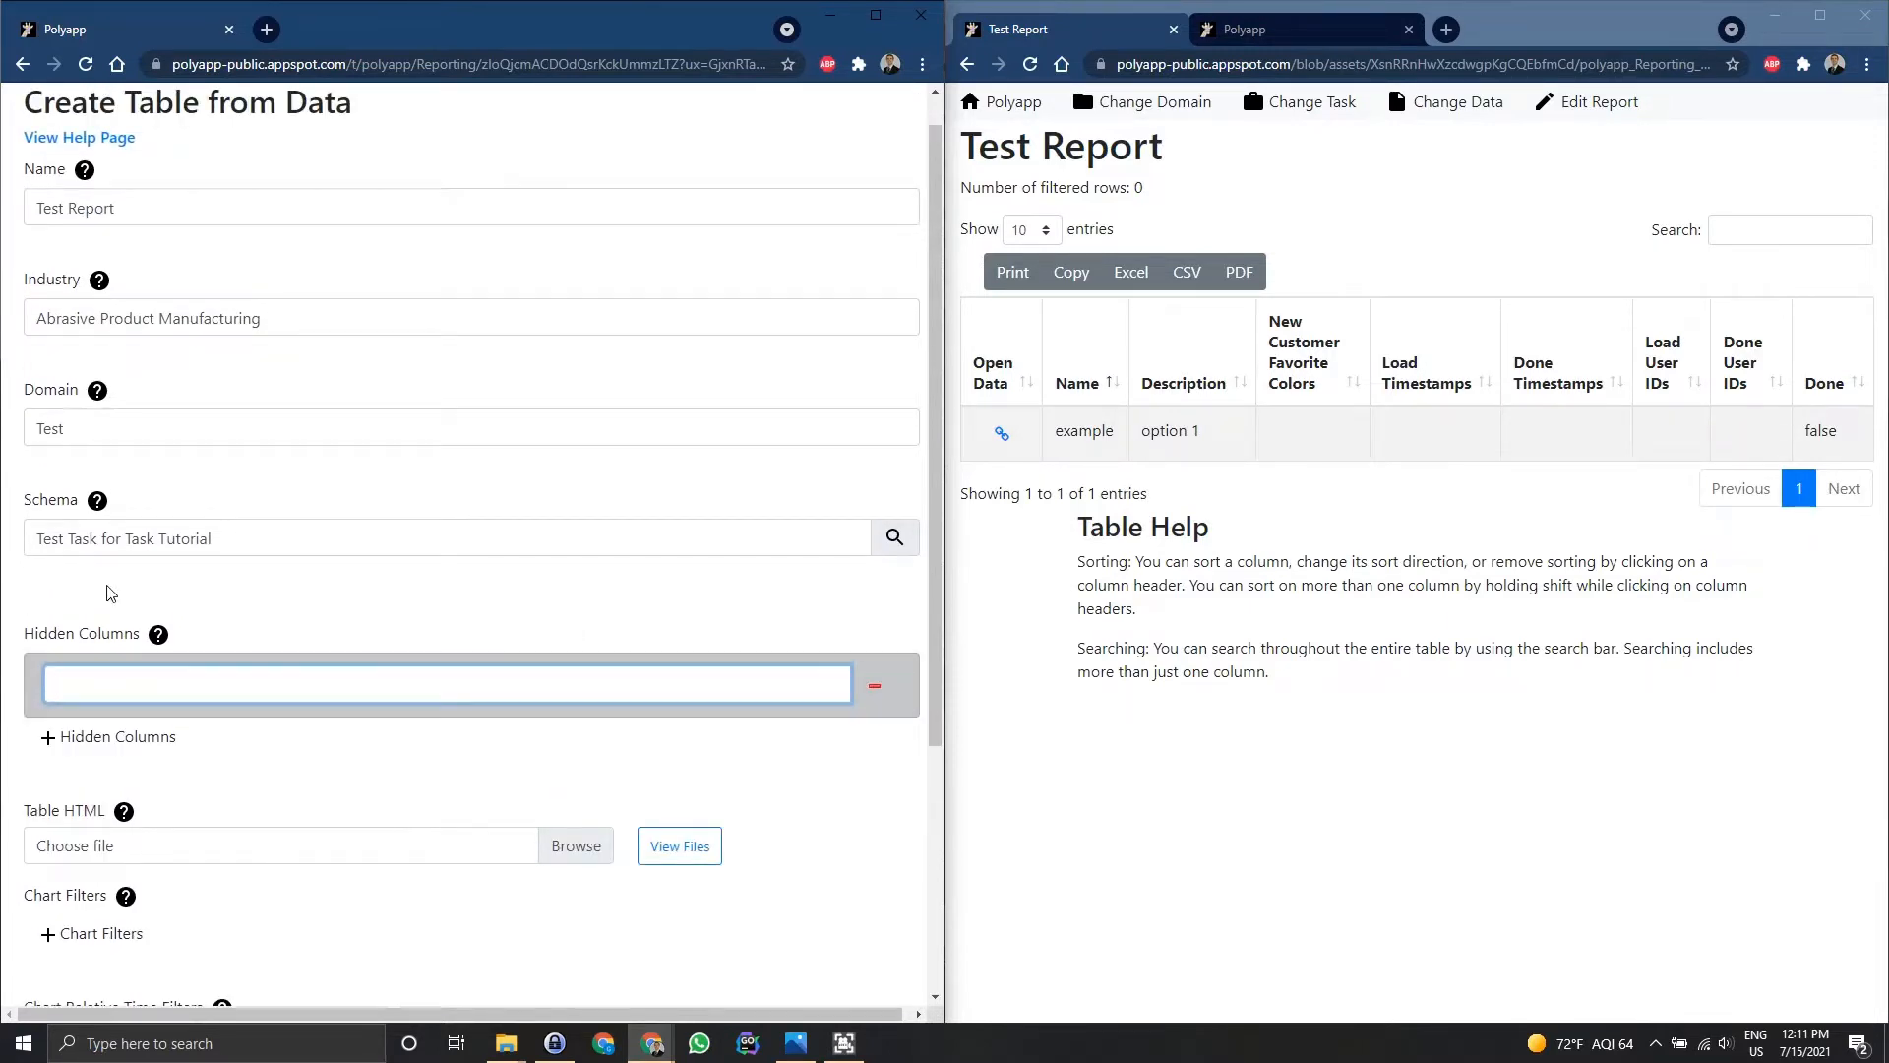
type("Load Timestamps")
key("Tab")
key("Return")
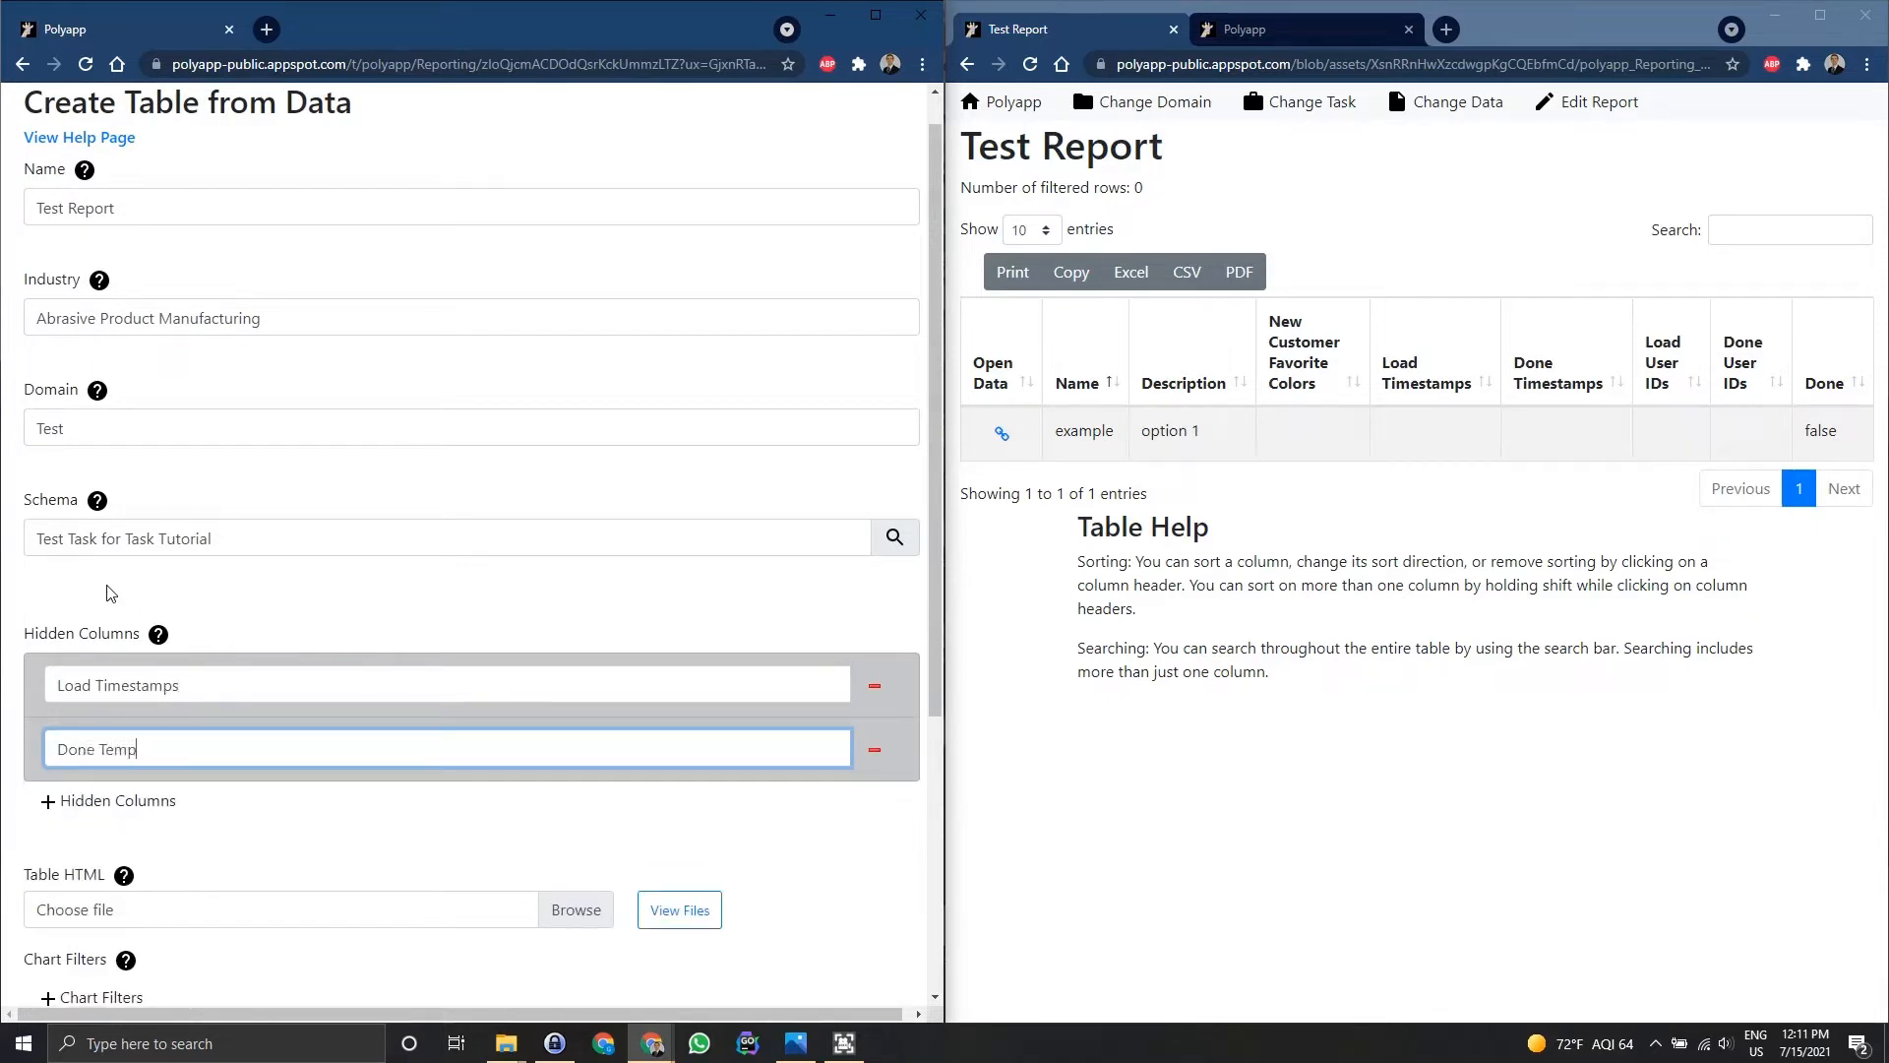
key("BackSpace")
key("BackSpace")
key("BackSpace")
key("Tab")
key("Return")
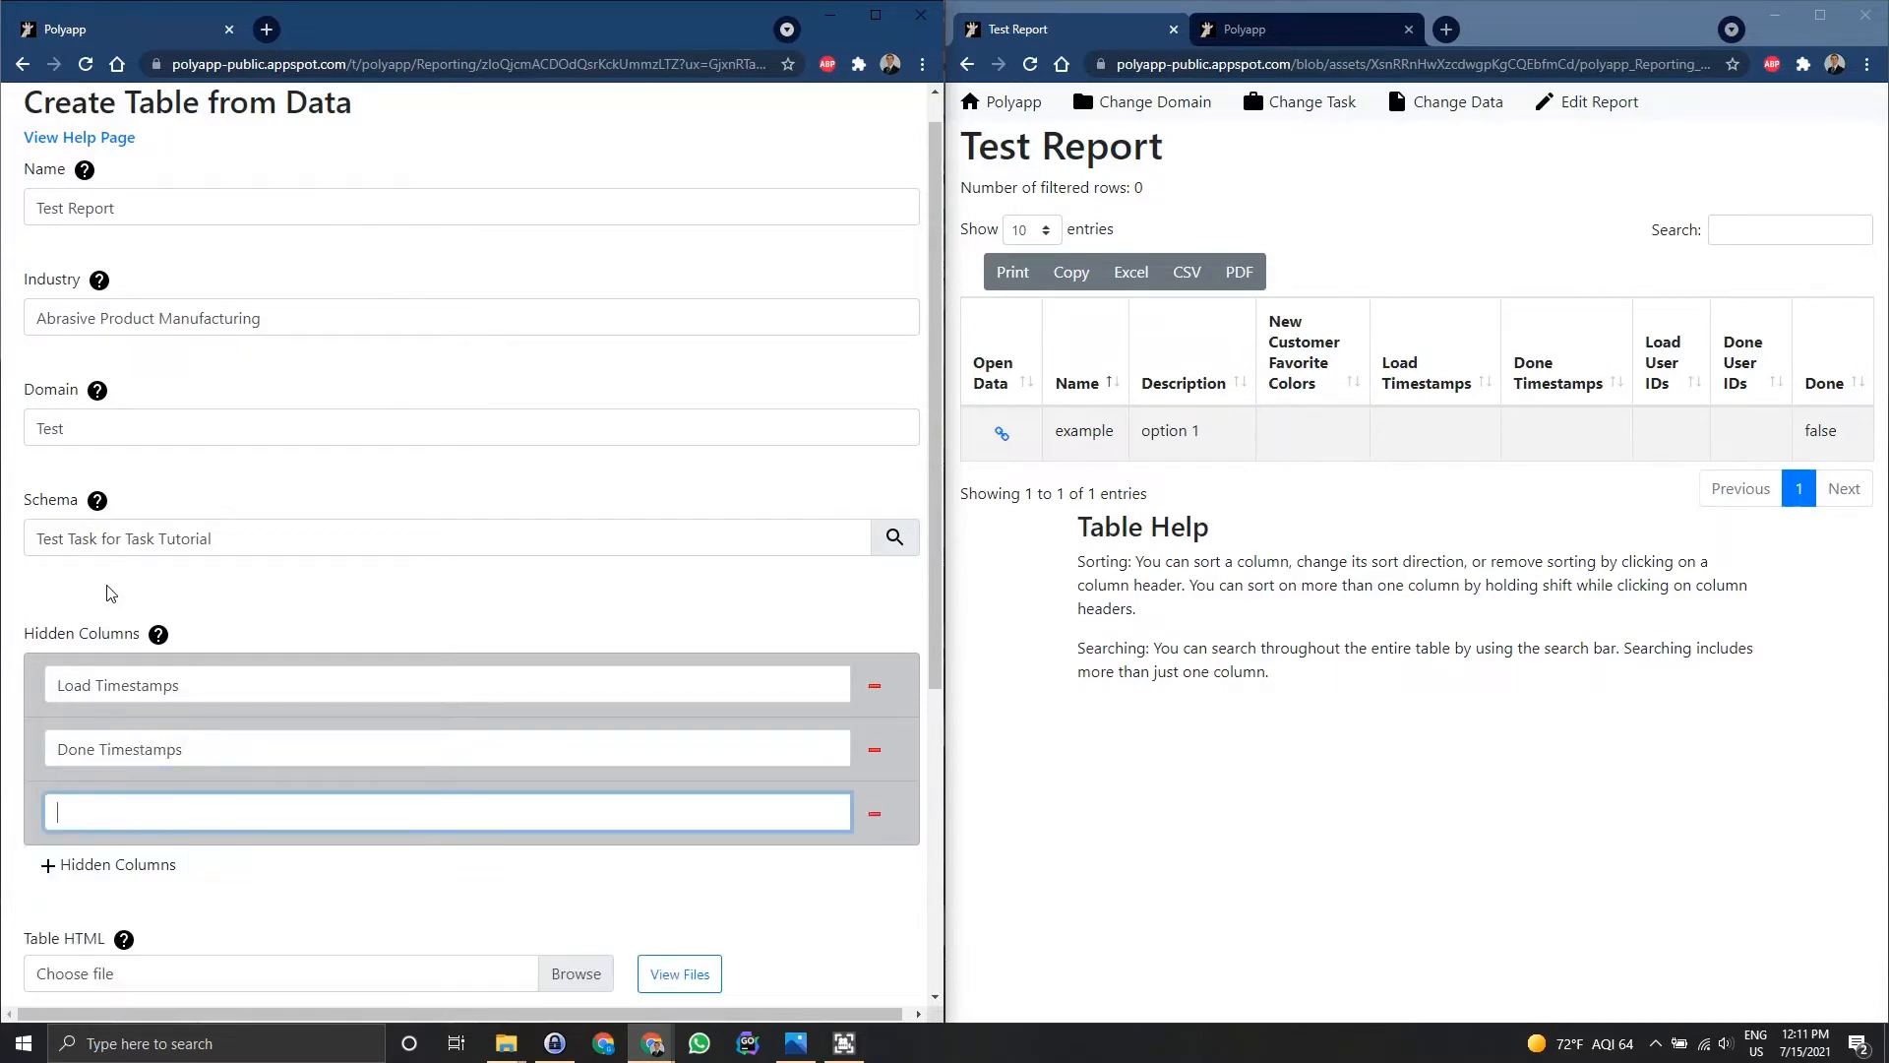
- Add Load User IDs, Done User IDs and Done to the report's hidden columns
type("Load User IDs")
key("Tab")
key("Return")
type("Done User")
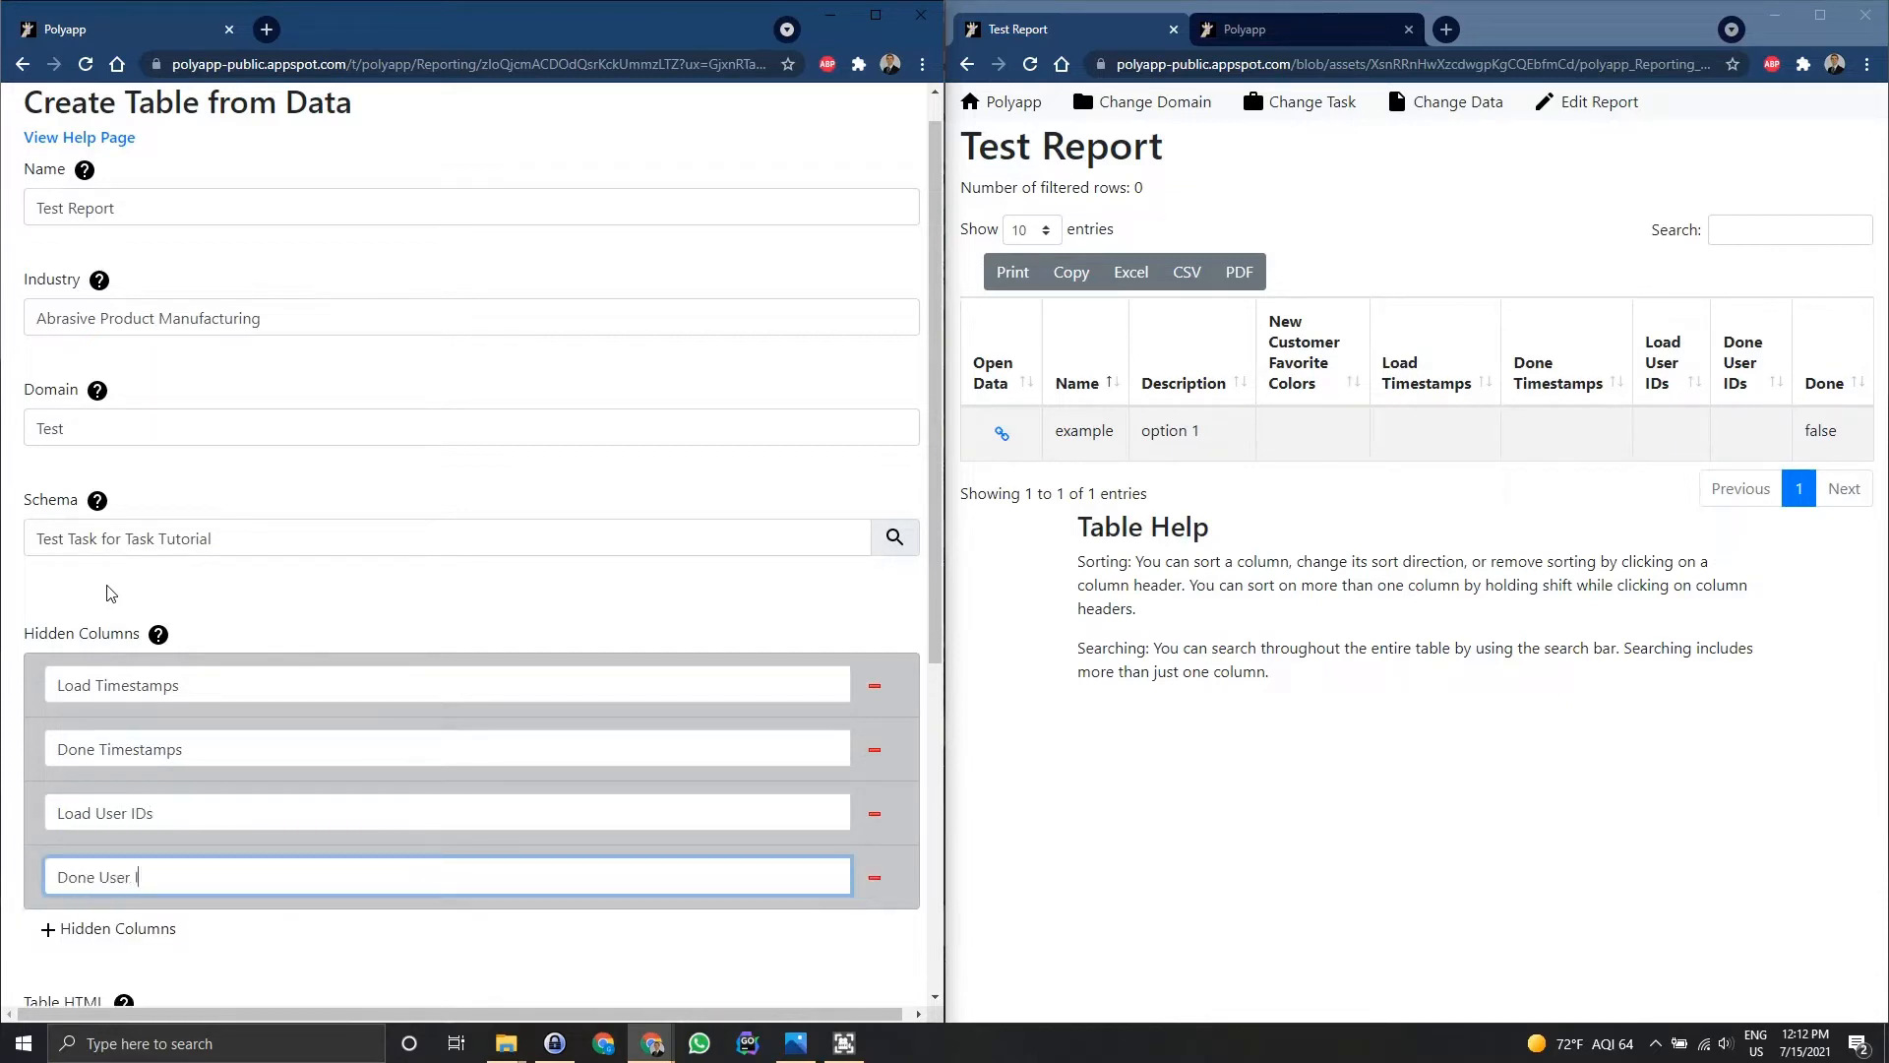
type(" IDs")
key("Tab")
key("Return")
type("Done")
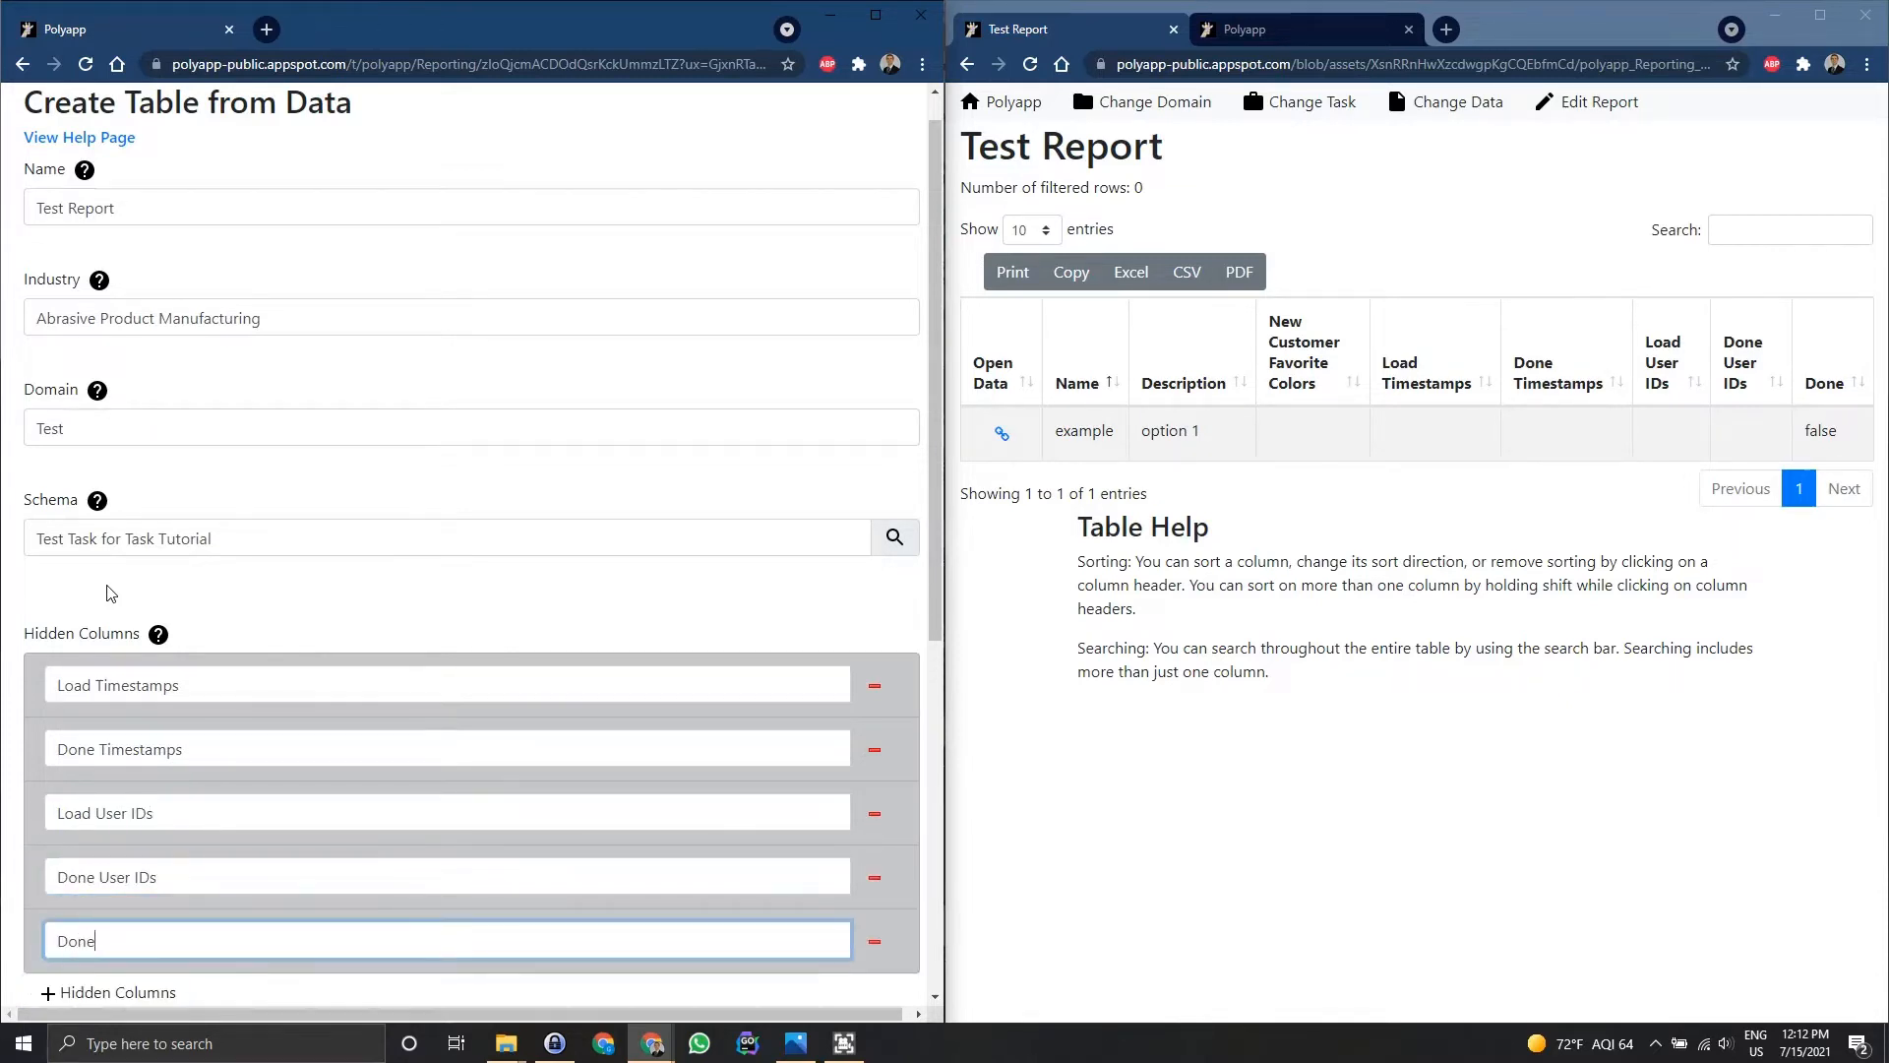
key("Tab")
- Regenerate the report with the hidden columns and reload the Test Report page in the other window
scroll(136, 569, "down", 5)
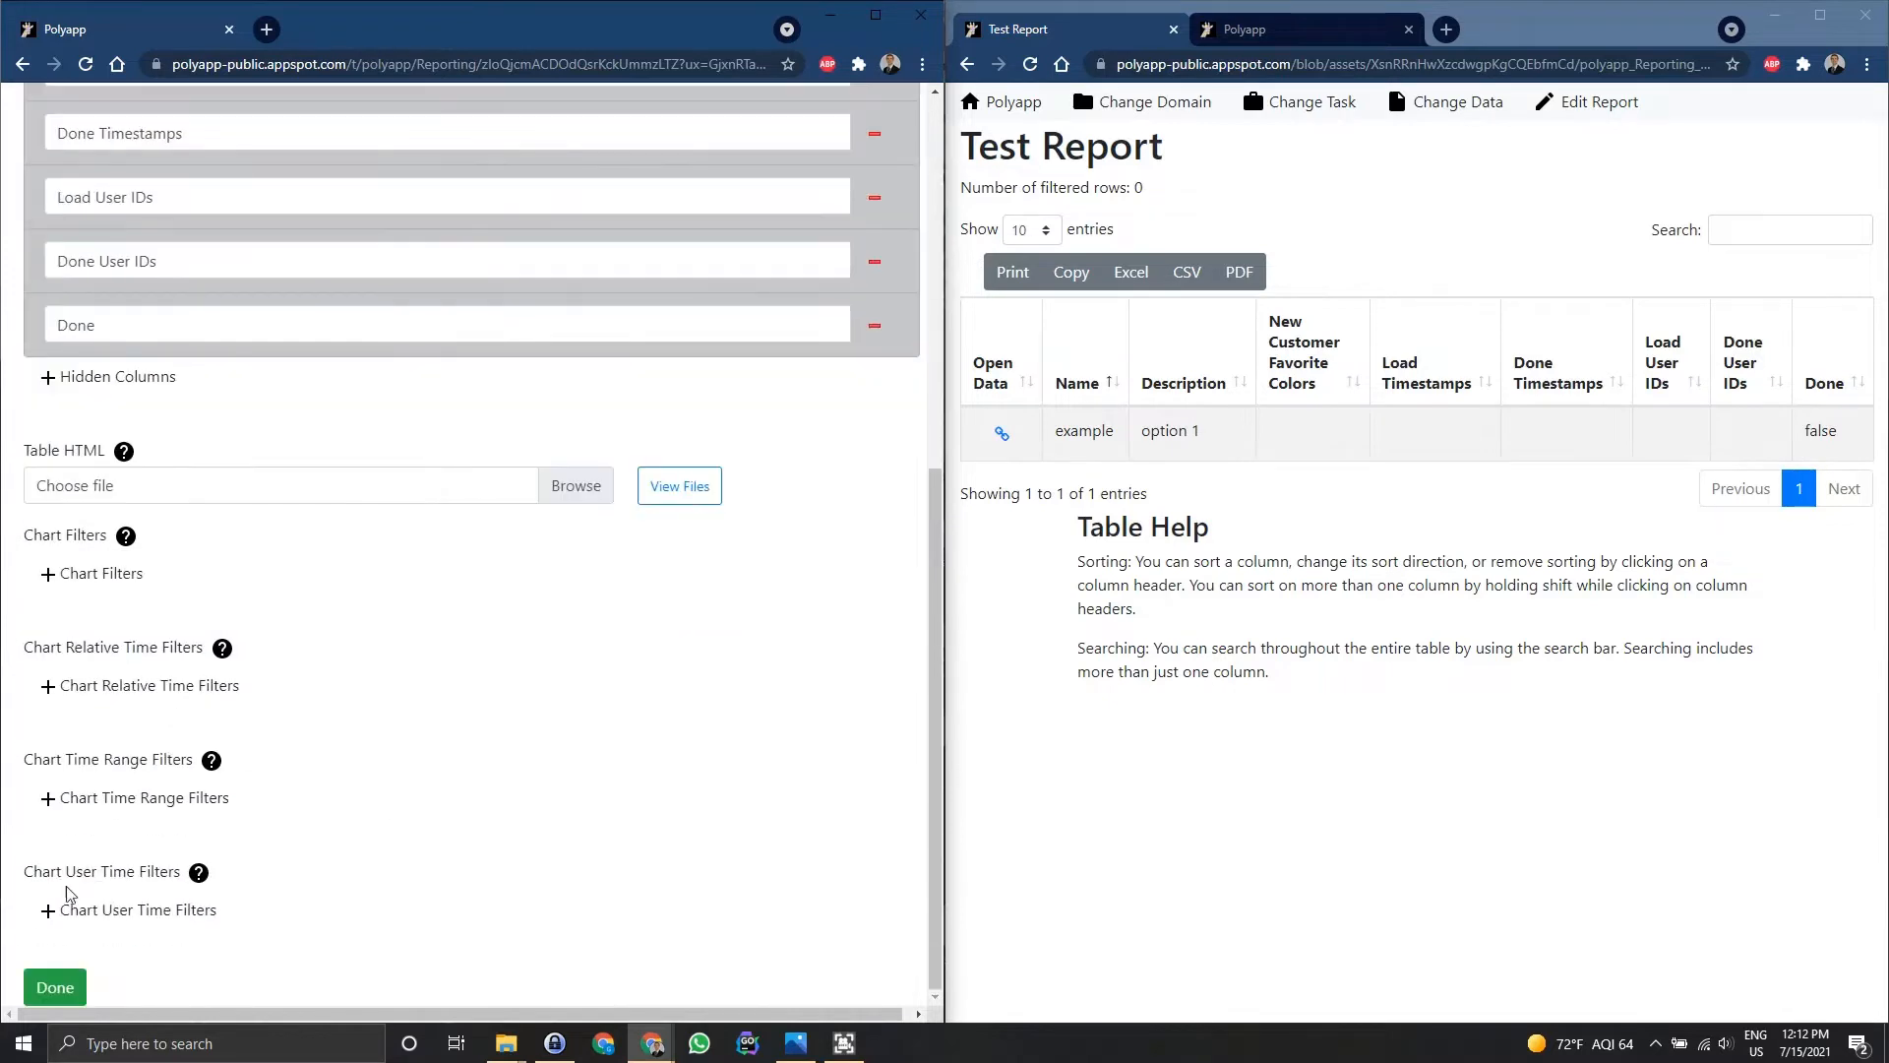
left_click(63, 985)
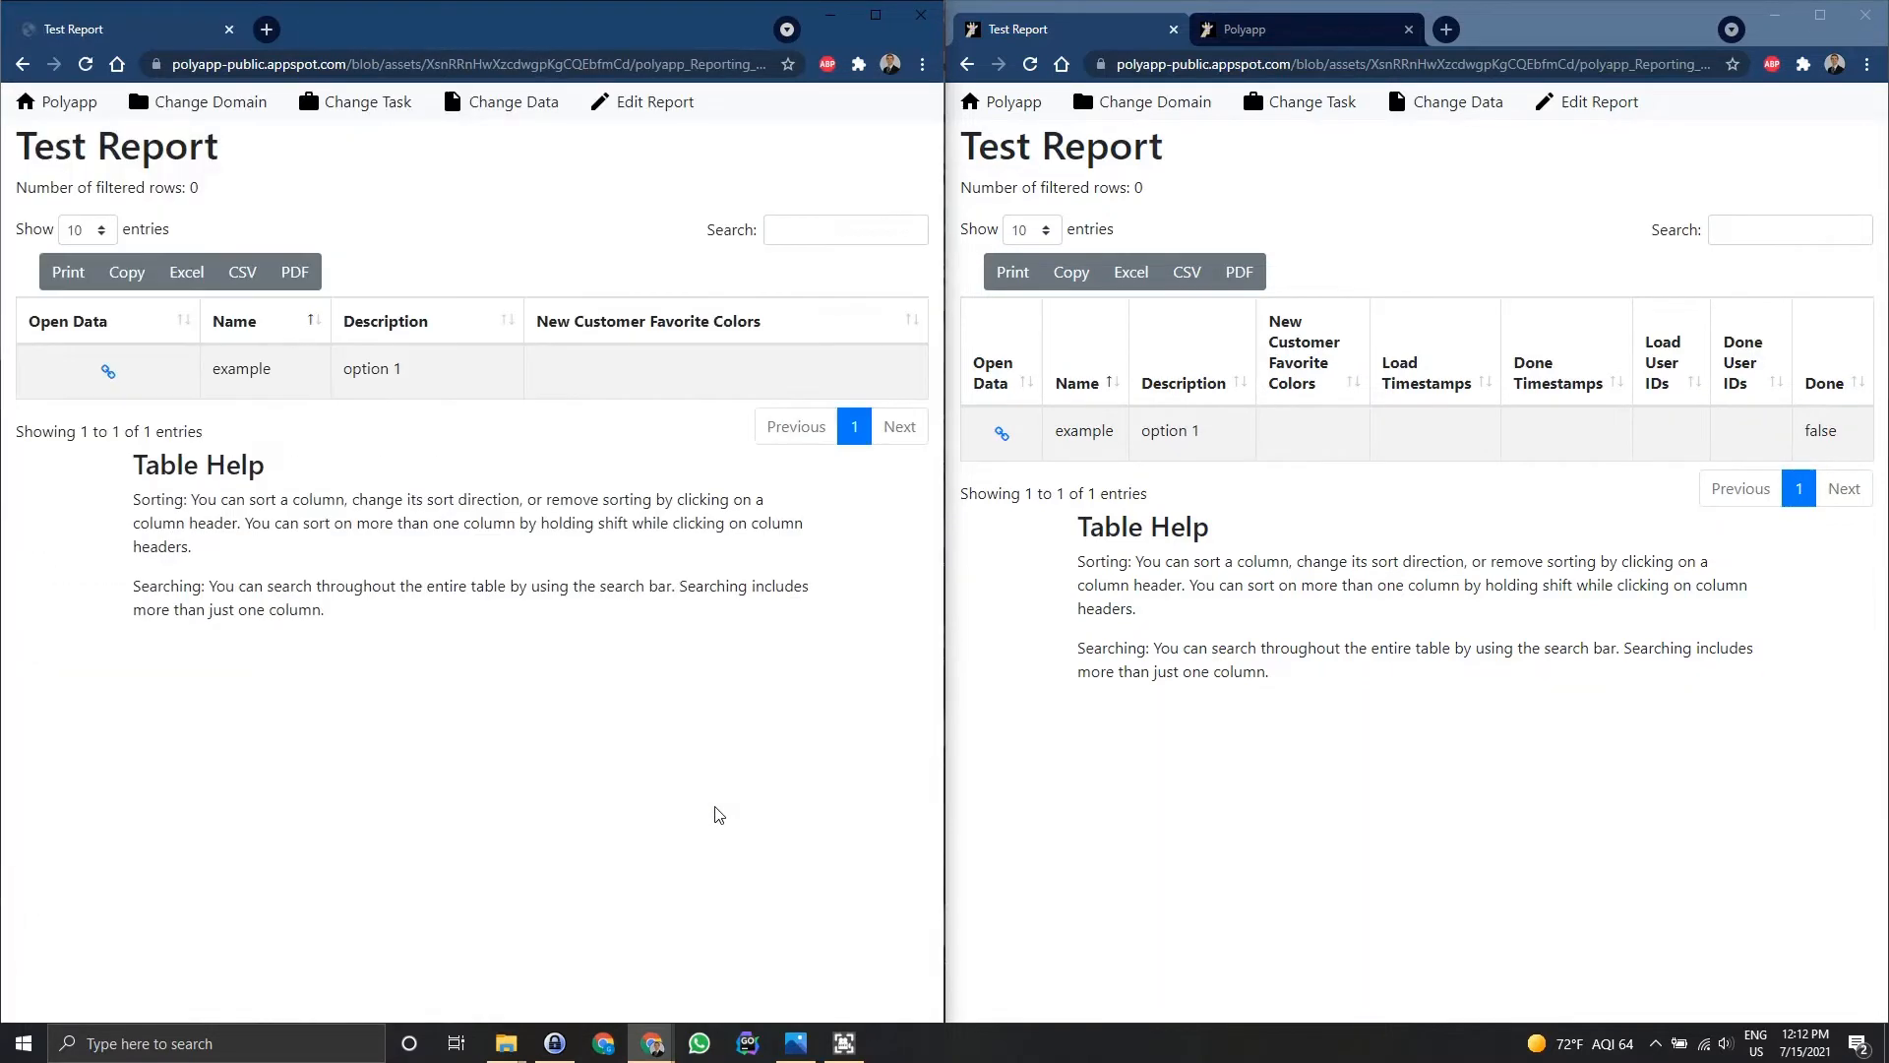
left_click(1032, 65)
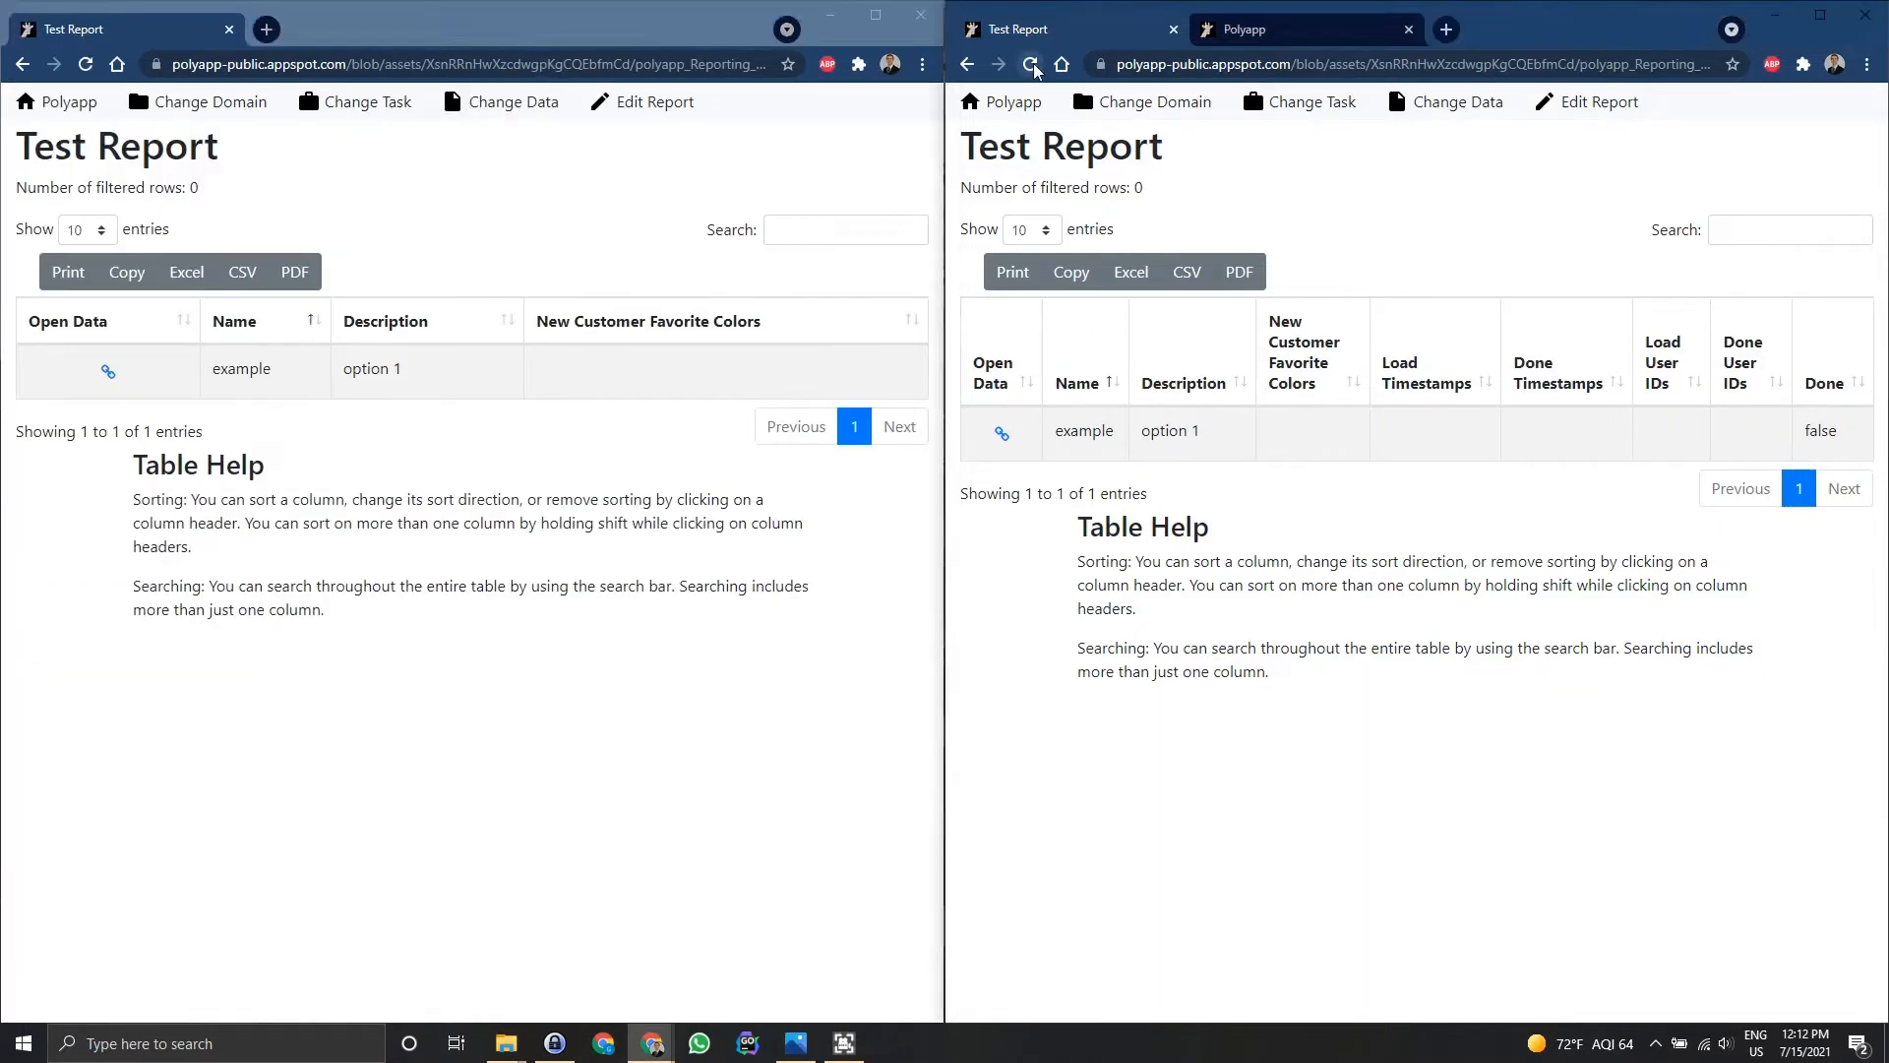
left_click(662, 720)
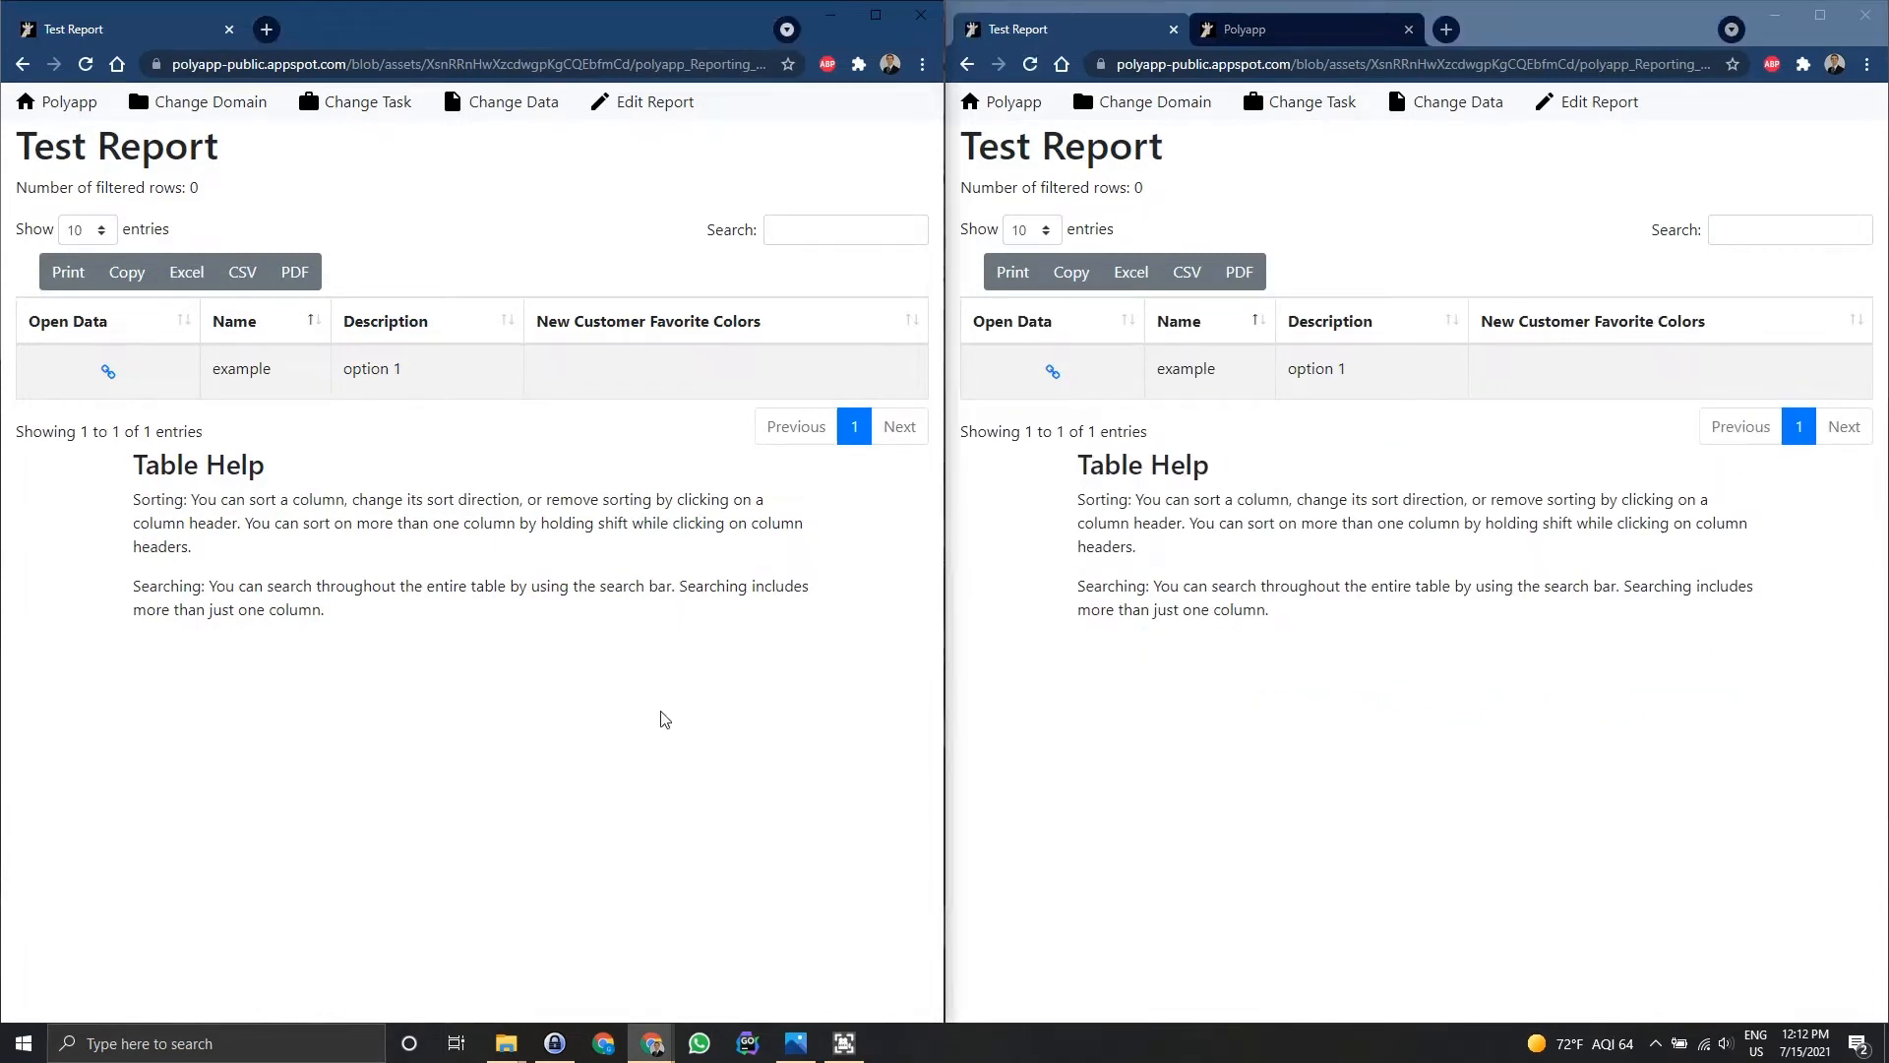
- Go back to the report's setup form and open Test Task for Task Tutorial for editing in the other window
key("alt+Left")
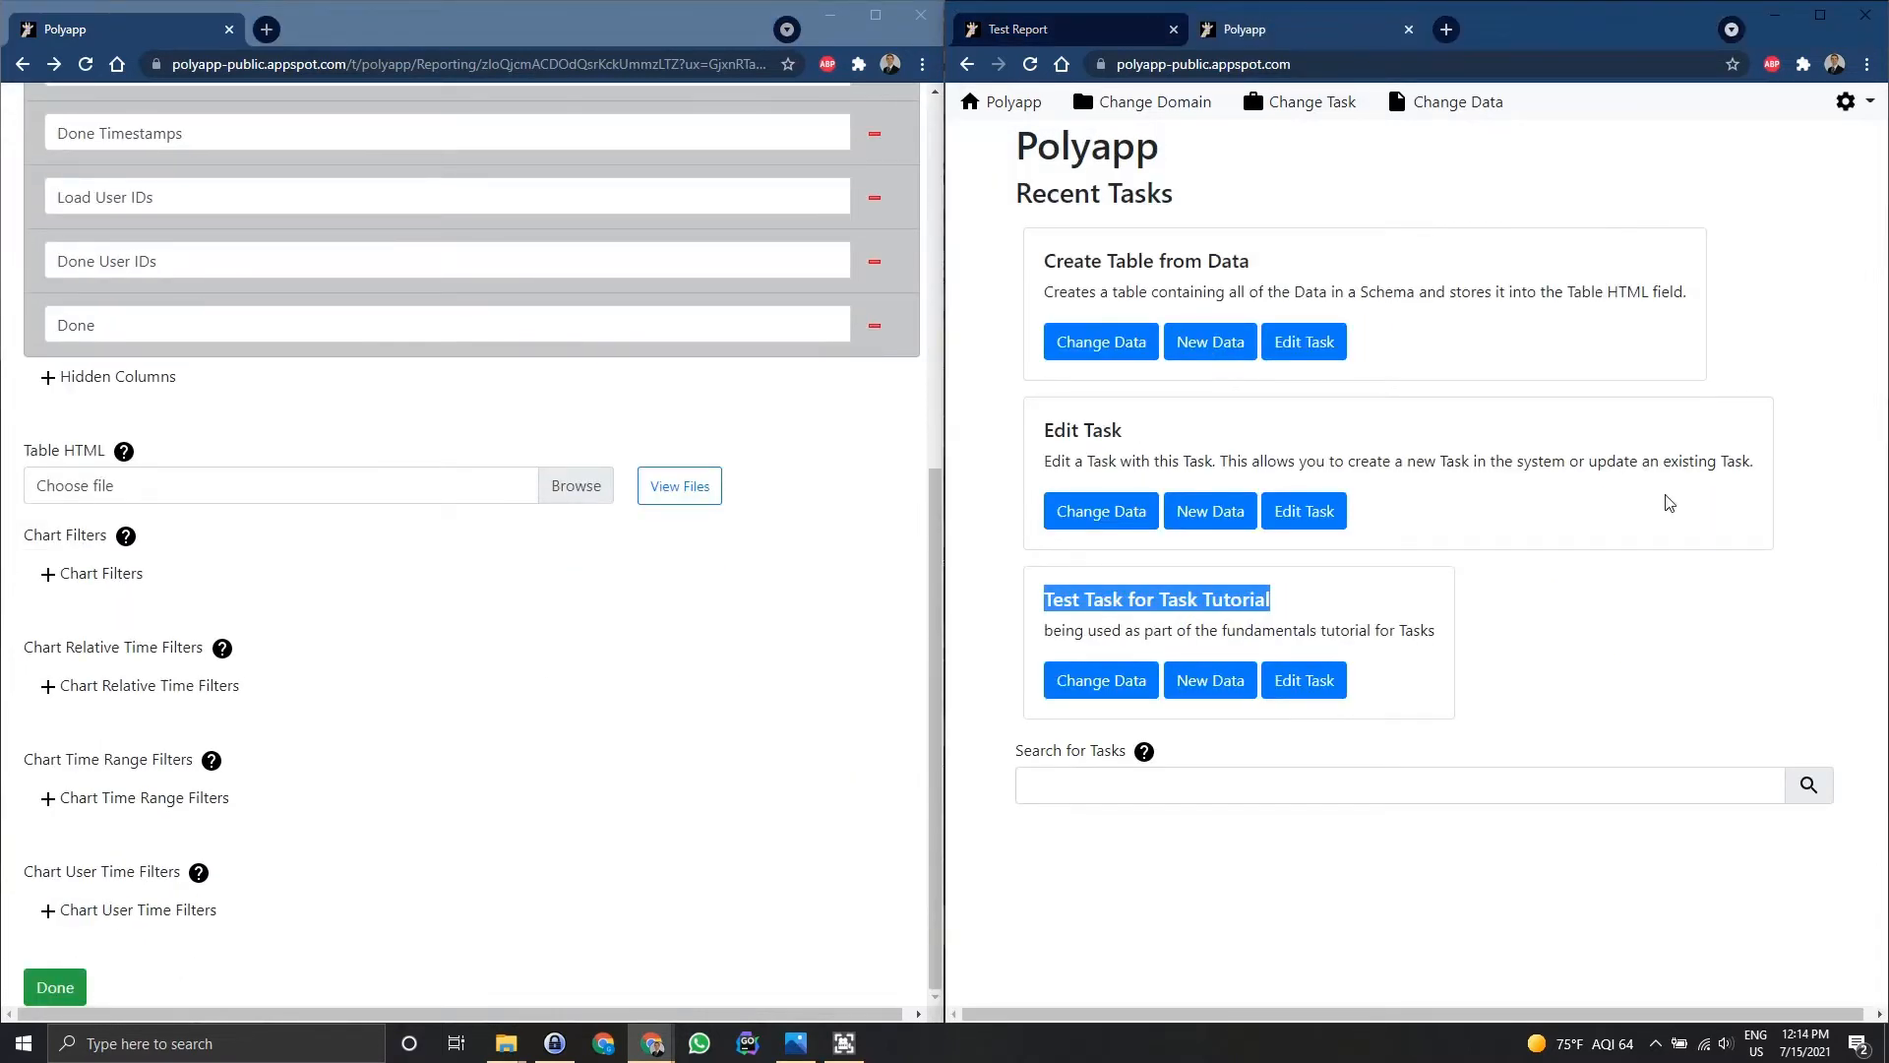
left_click(1669, 506)
left_click(1284, 683)
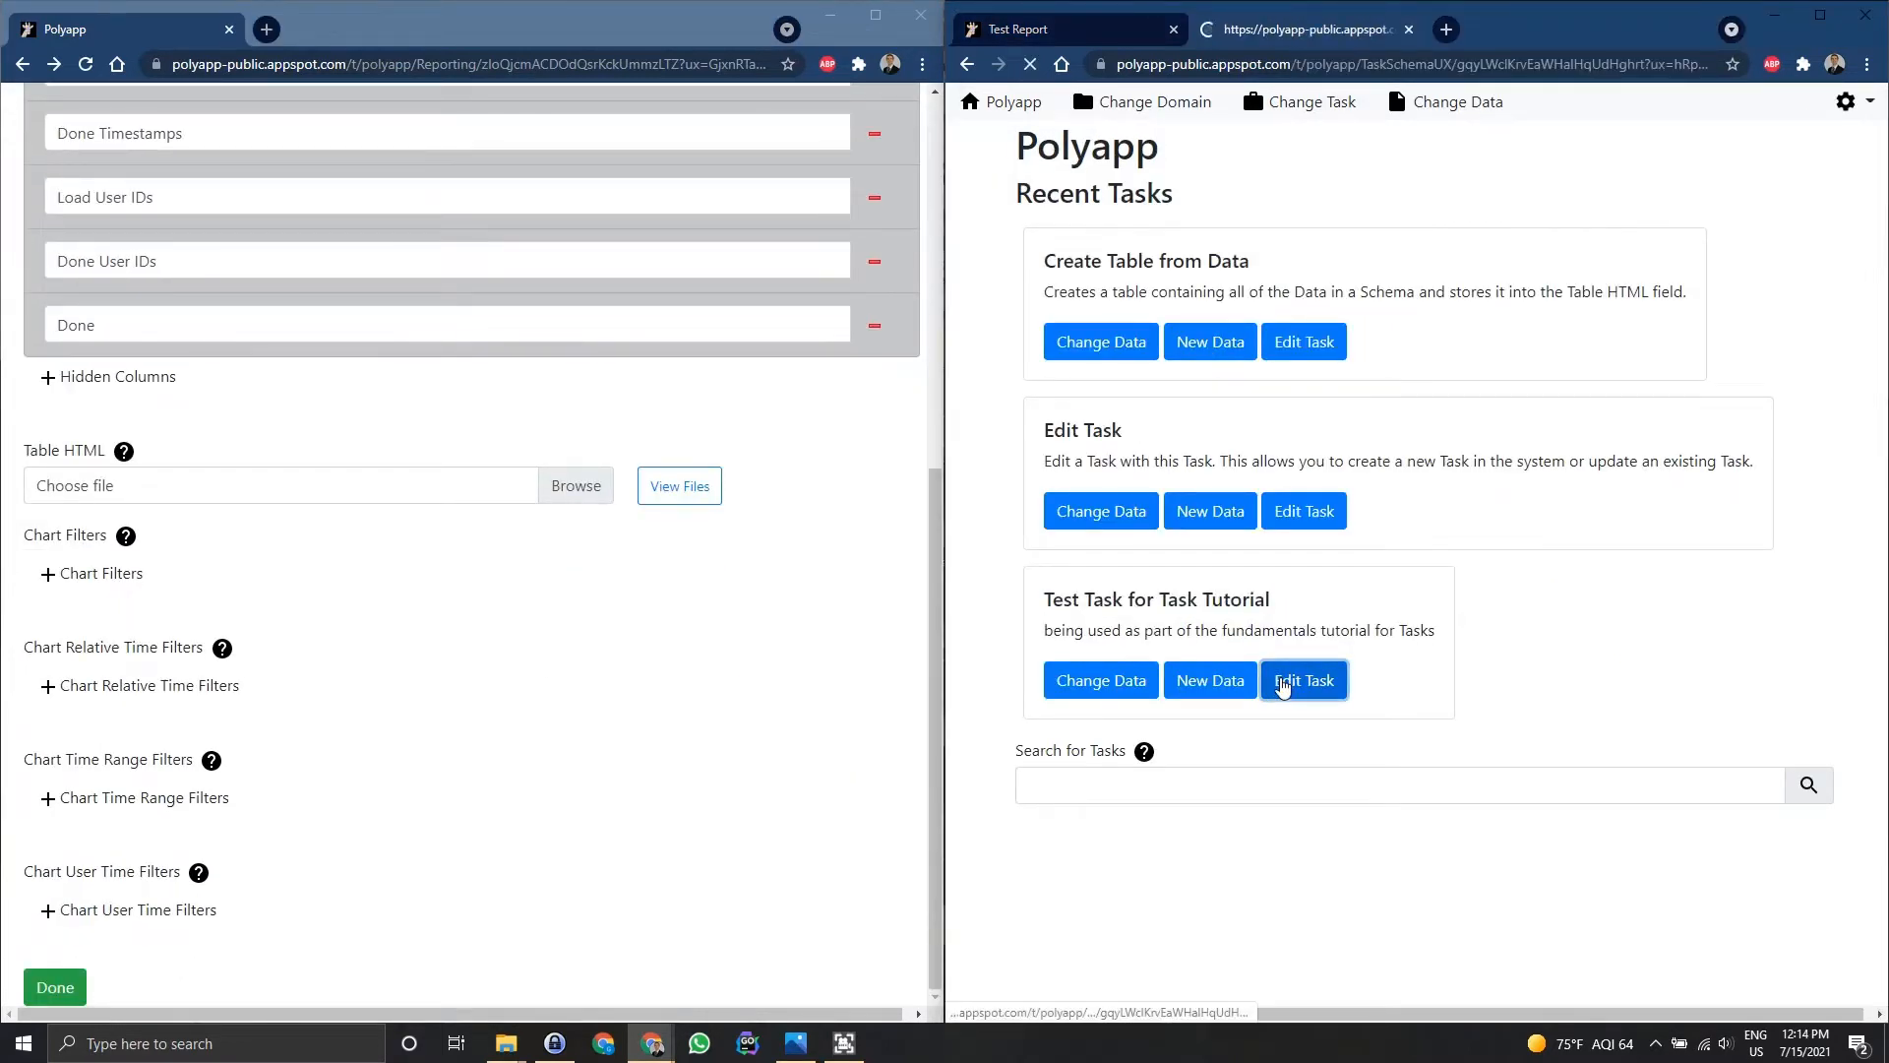
- Add a new field named "Time field" with placeholder help text to the task
scroll(1279, 683, "down", 15)
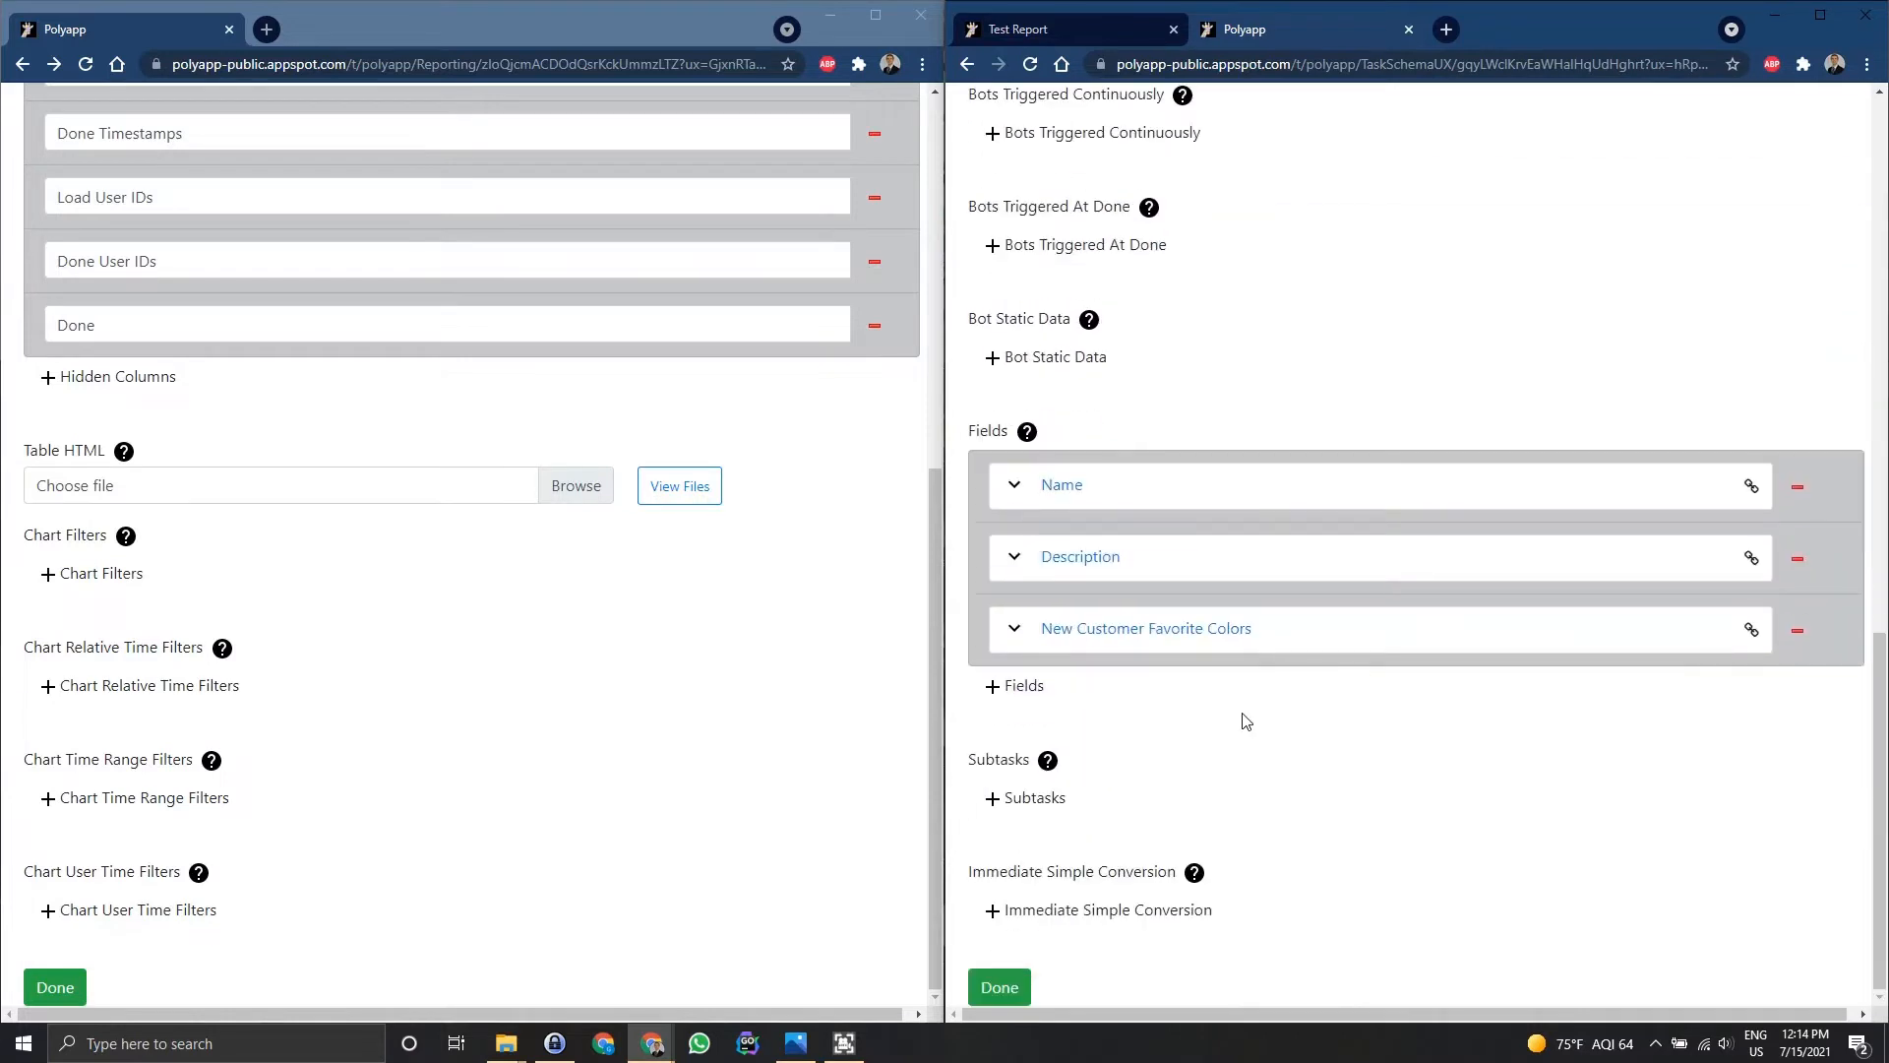
left_click(1024, 689)
scroll(1122, 590, "down", 4)
left_click(1202, 380)
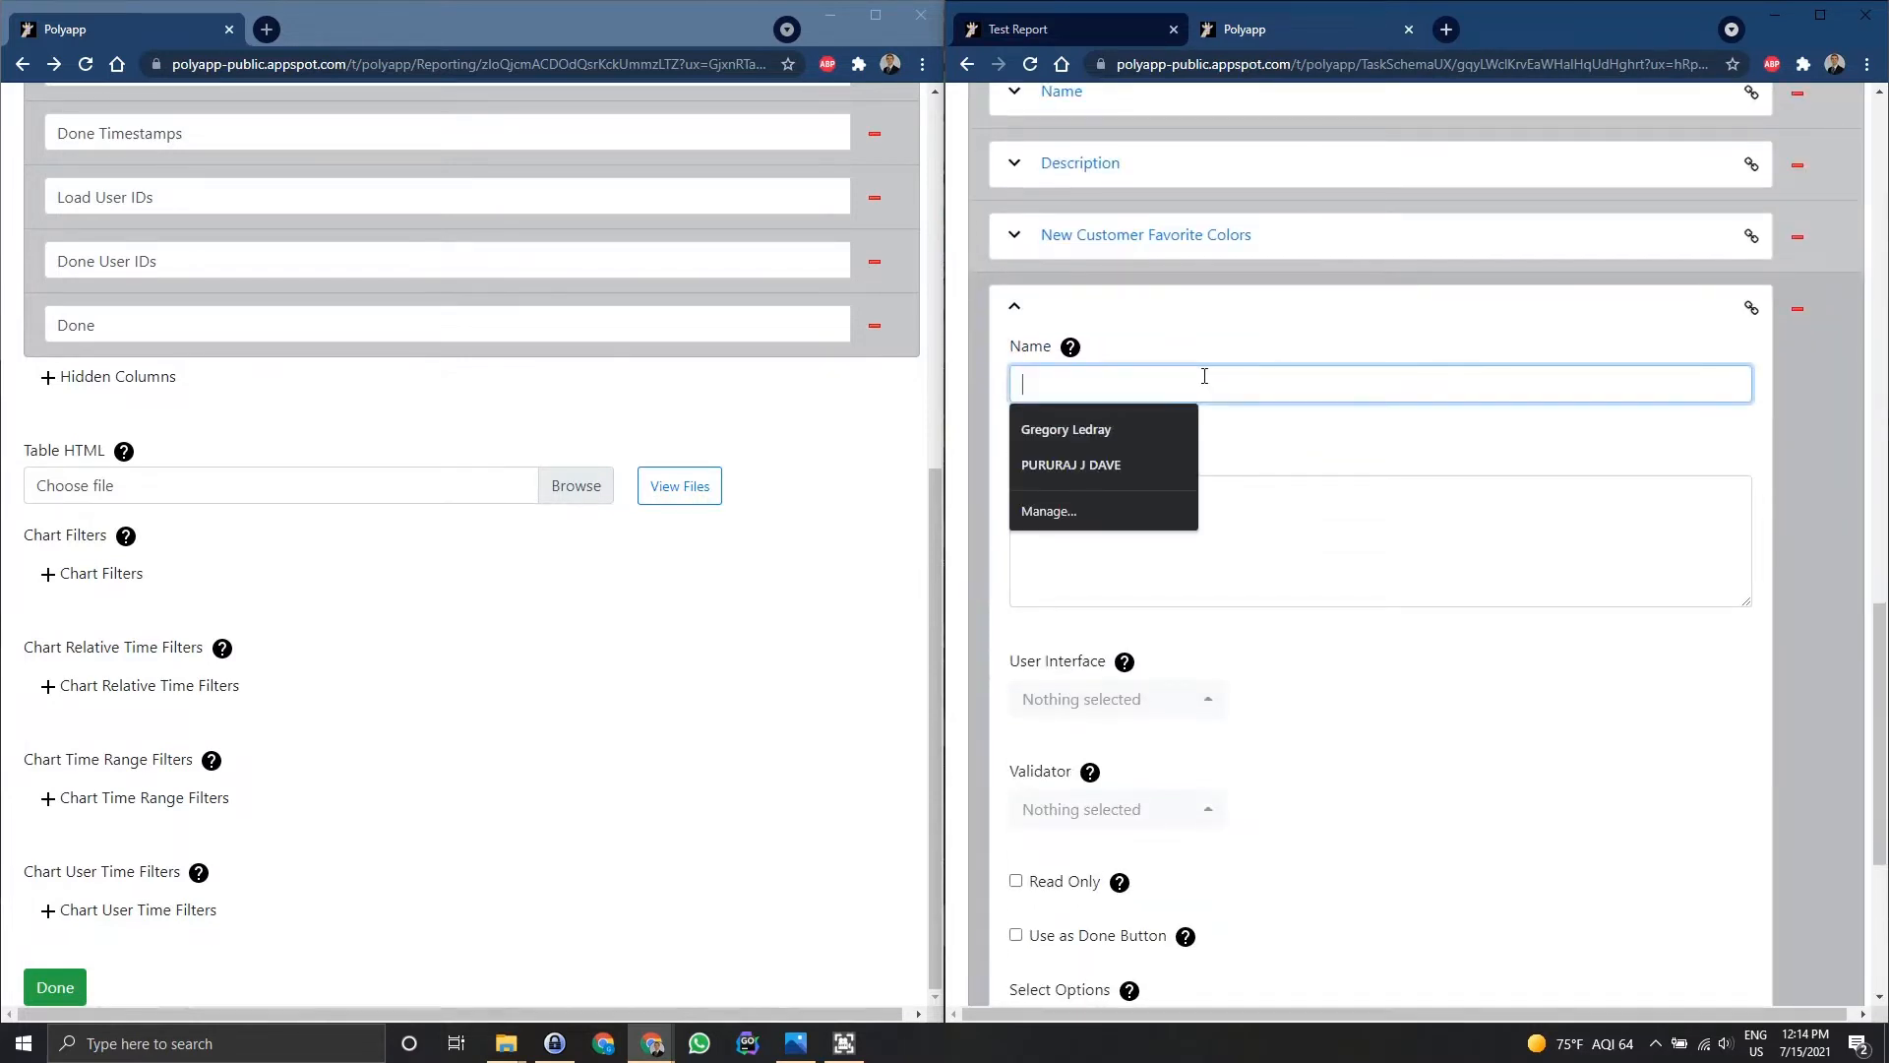
type("Time field")
key("Tab")
type("l")
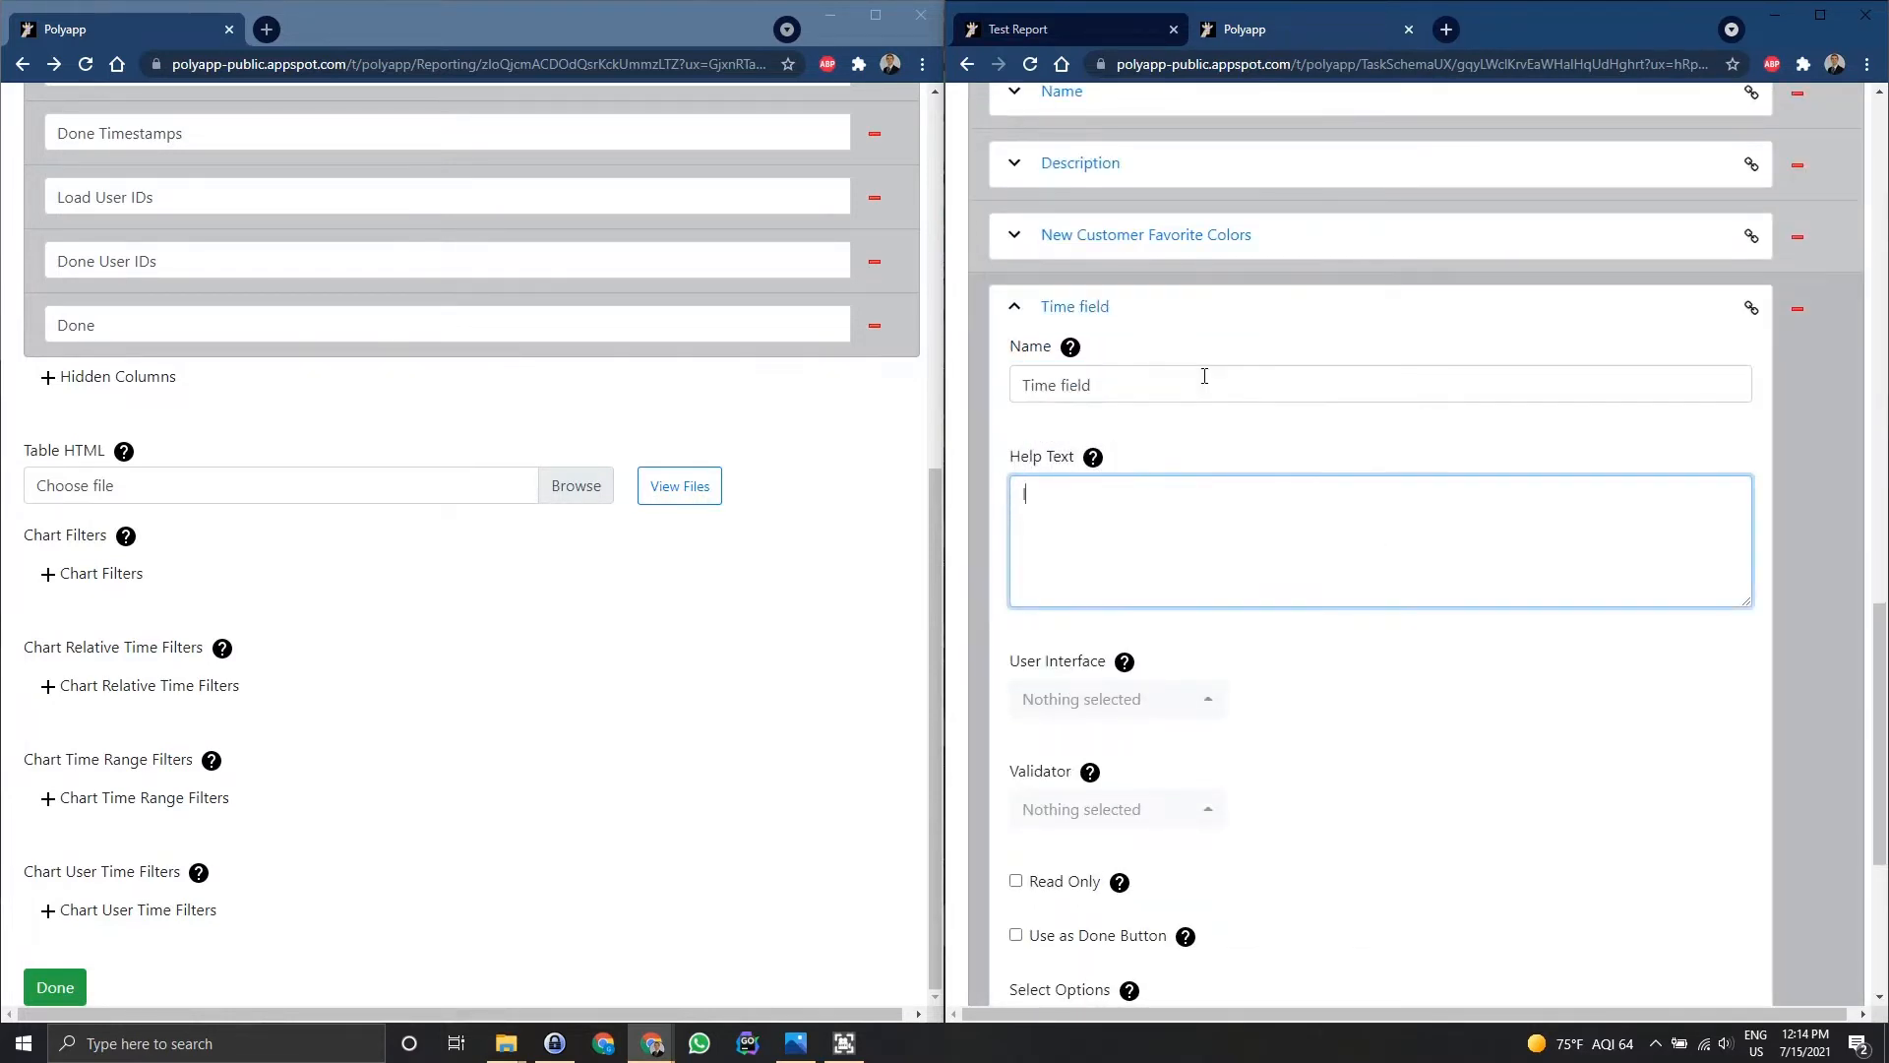
type("asdfk")
key("Tab")
- Set the Time field's user interface to date time and finish editing the task
key("Tab")
type("time")
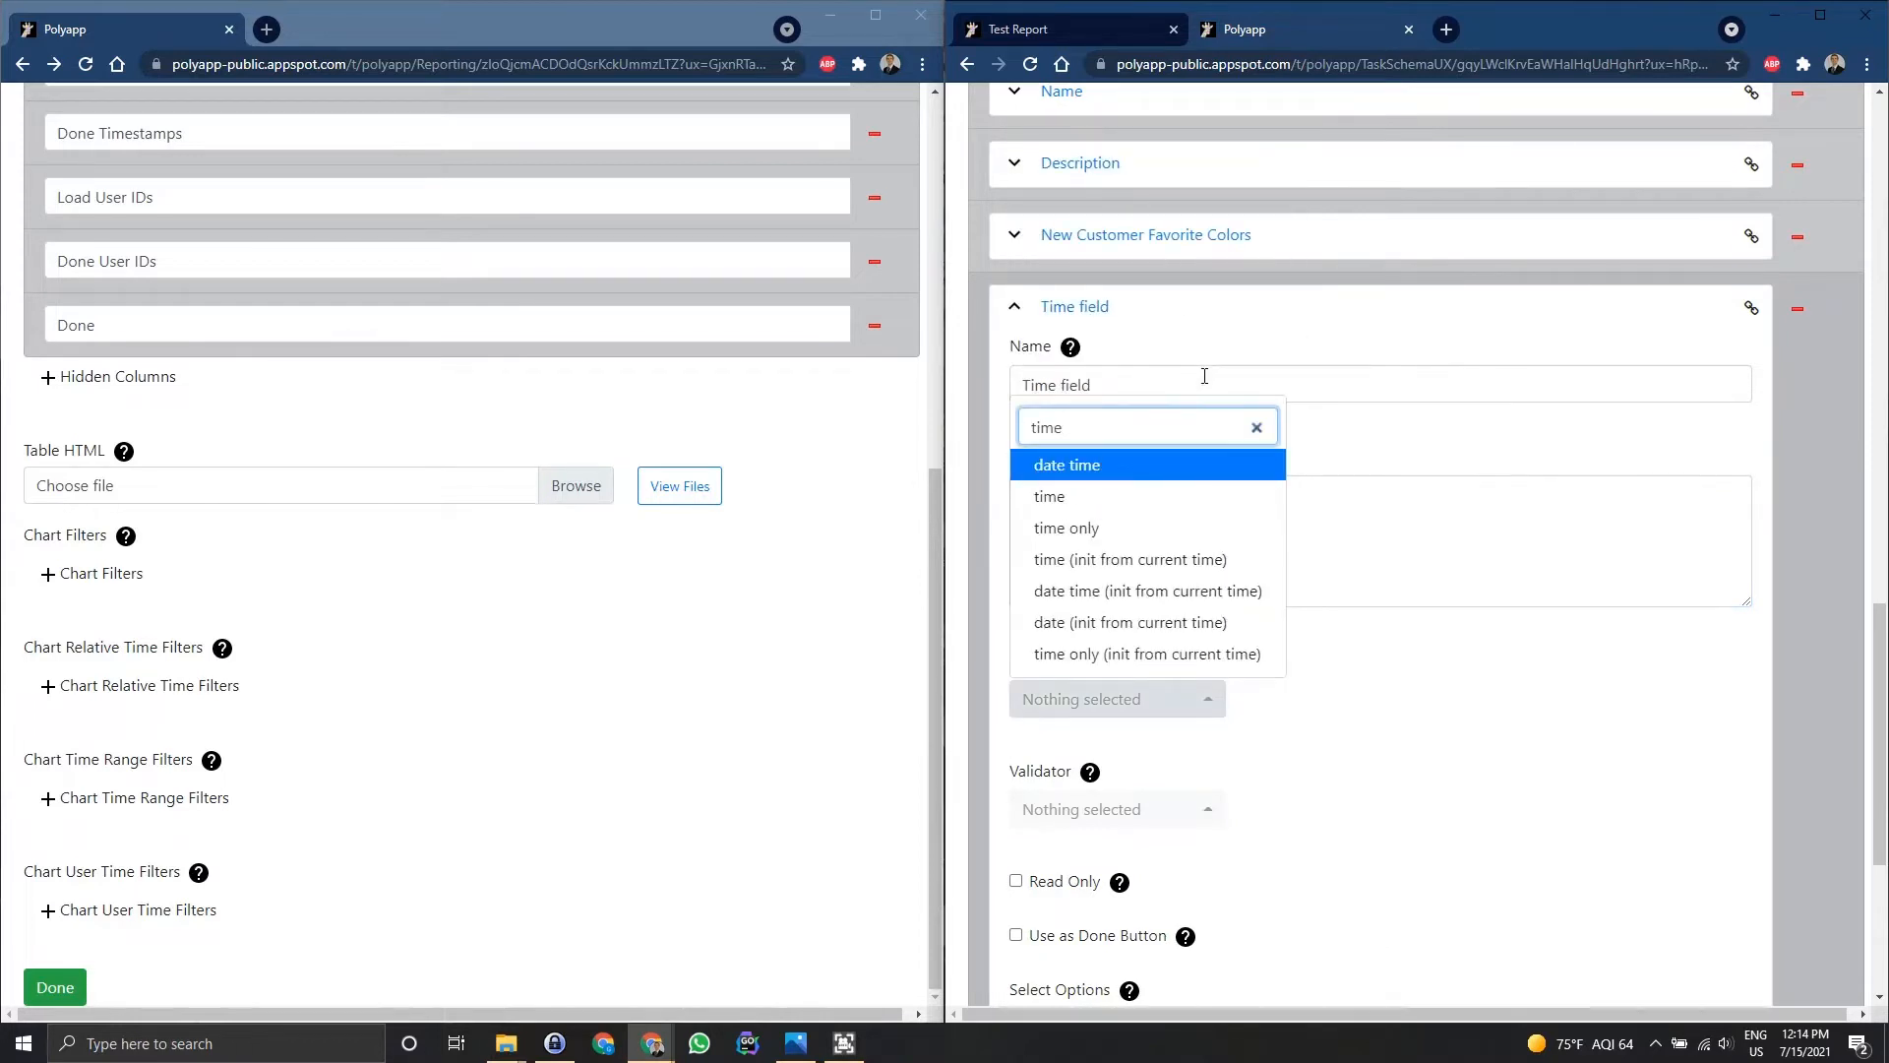
key("Return")
scroll(1279, 413, "down", 4)
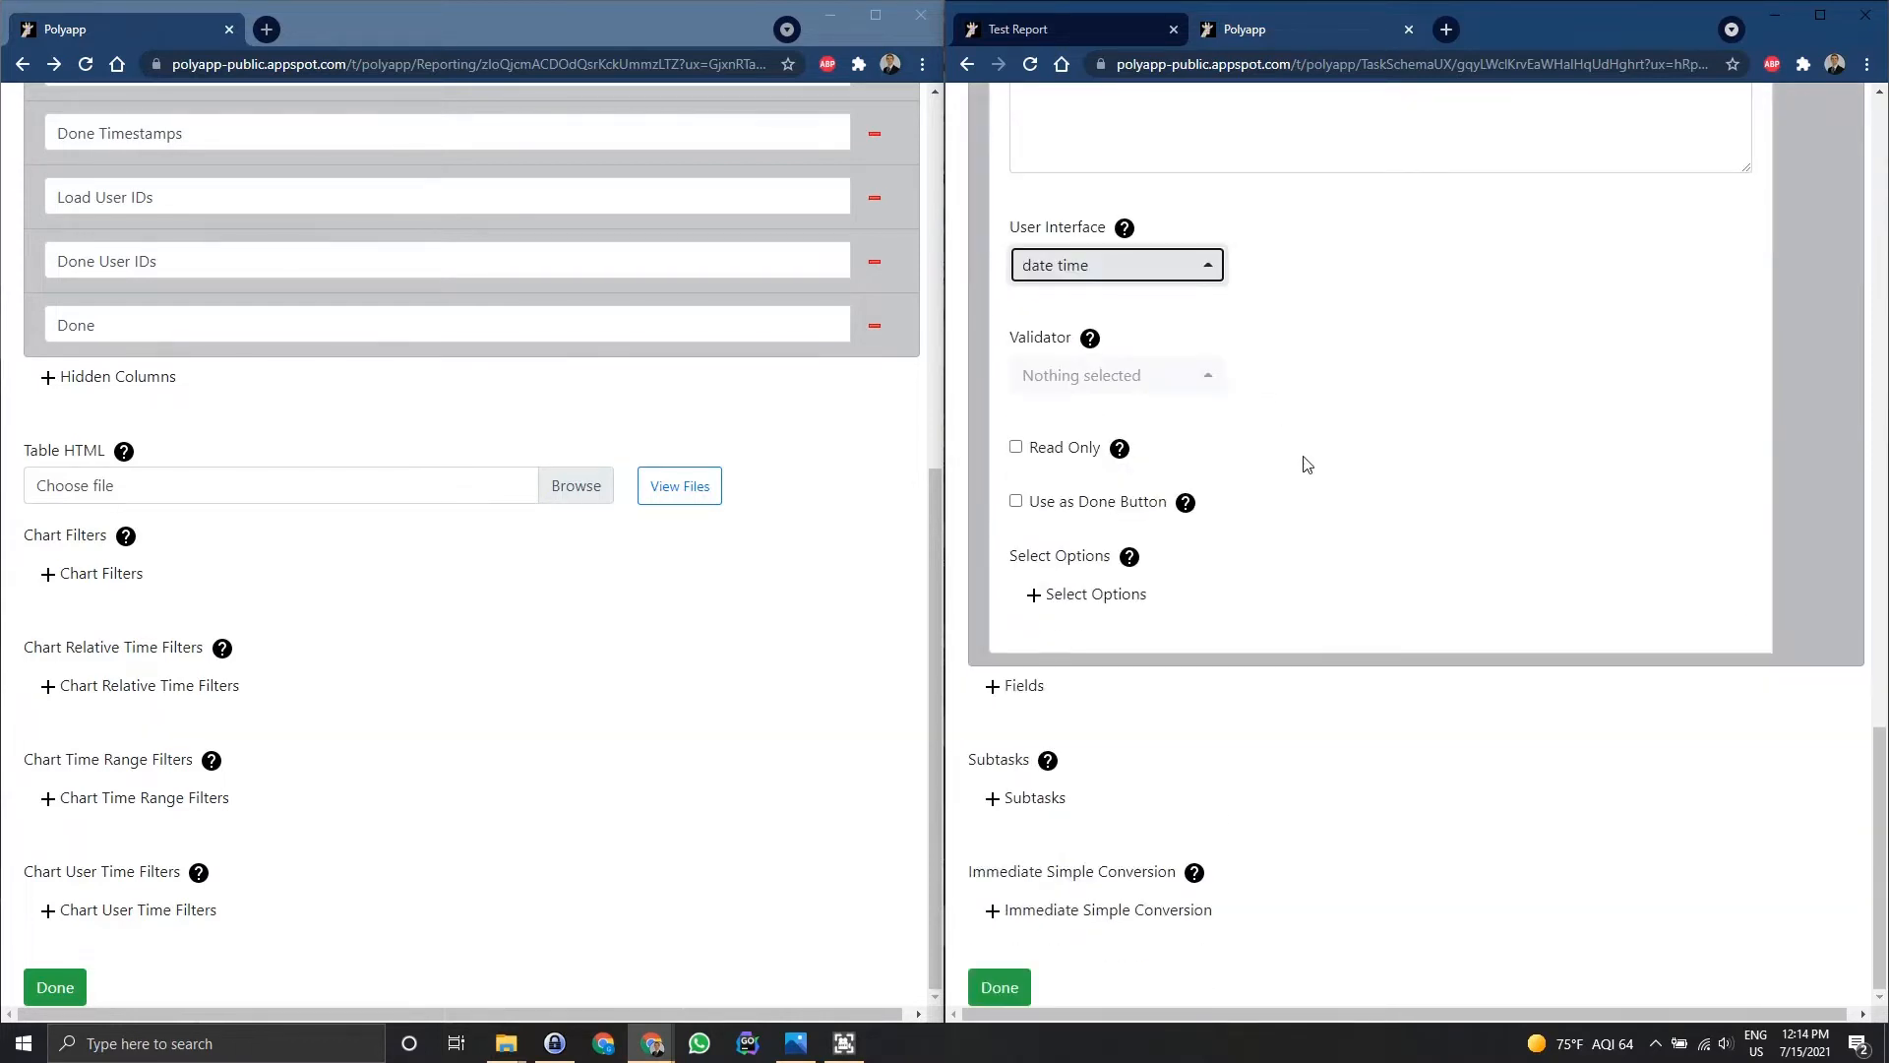
left_click(1021, 996)
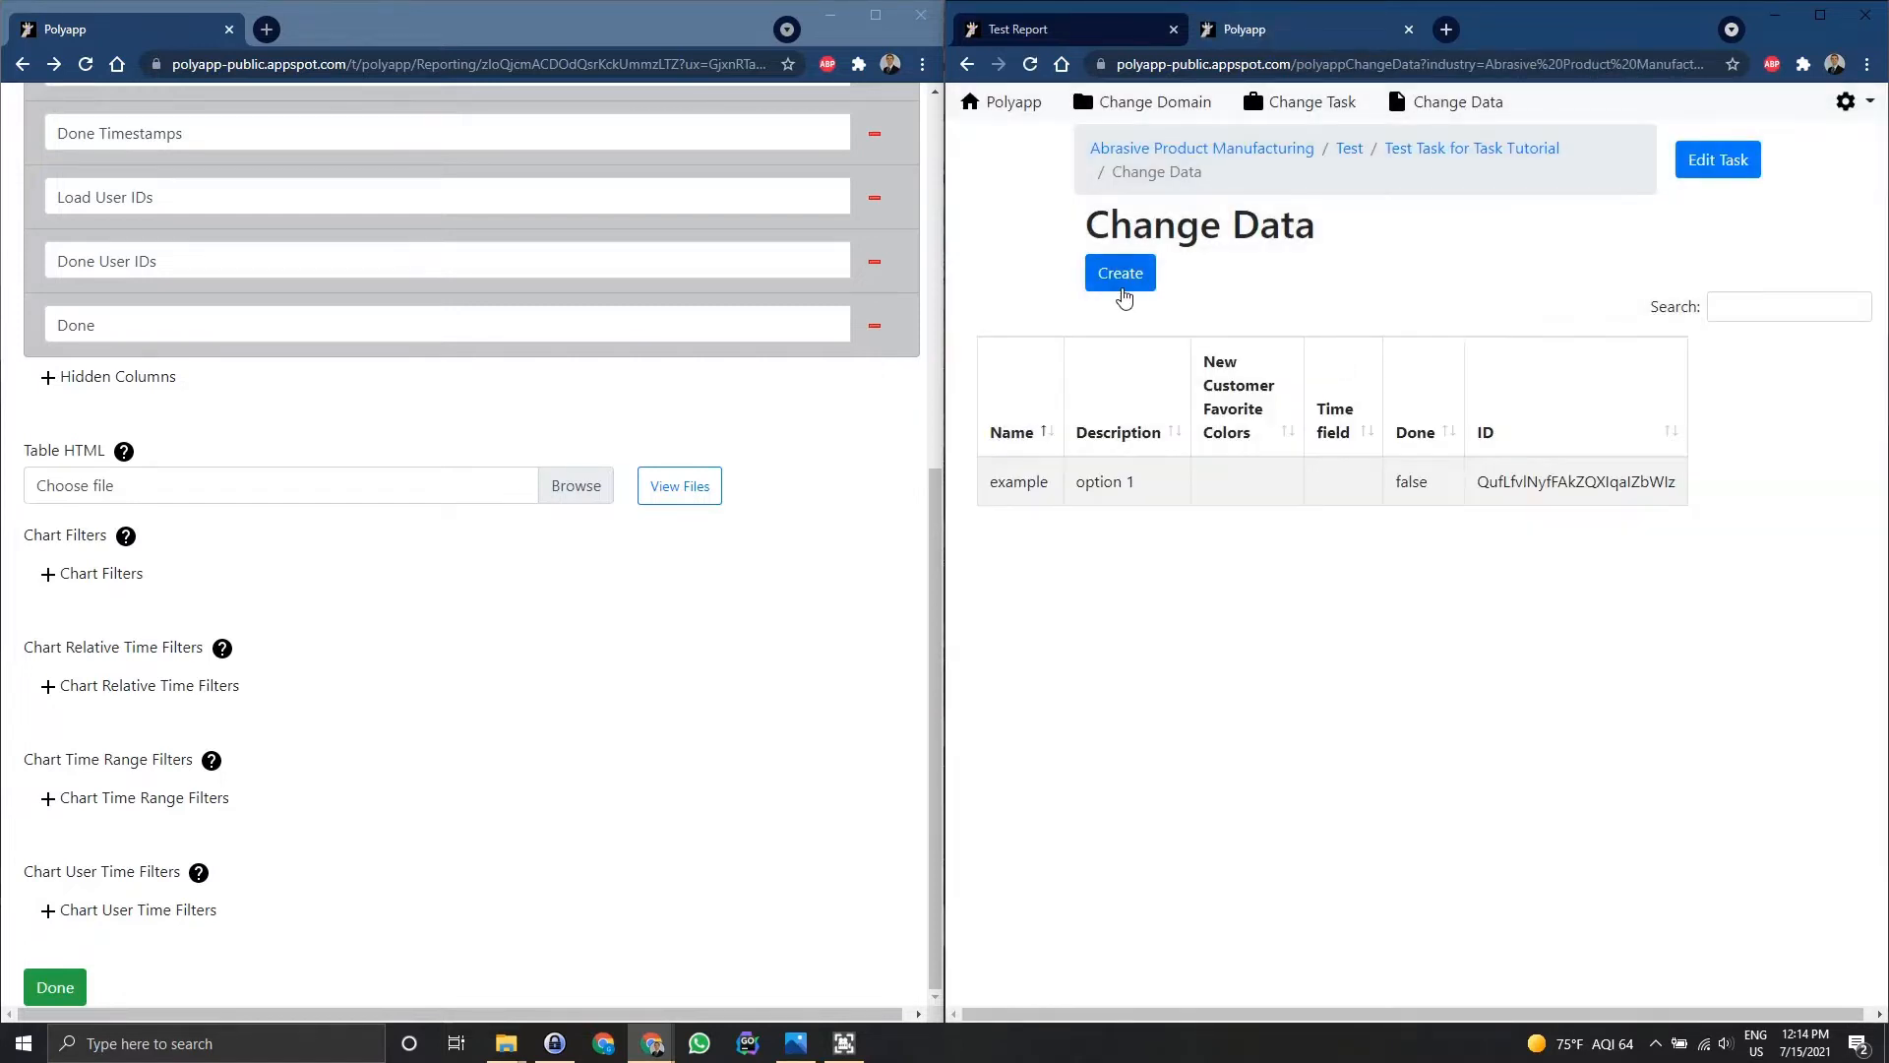
- Create a new data record for the task named "lksdkl" with the description option 1
left_click(1123, 286)
left_click(1132, 252)
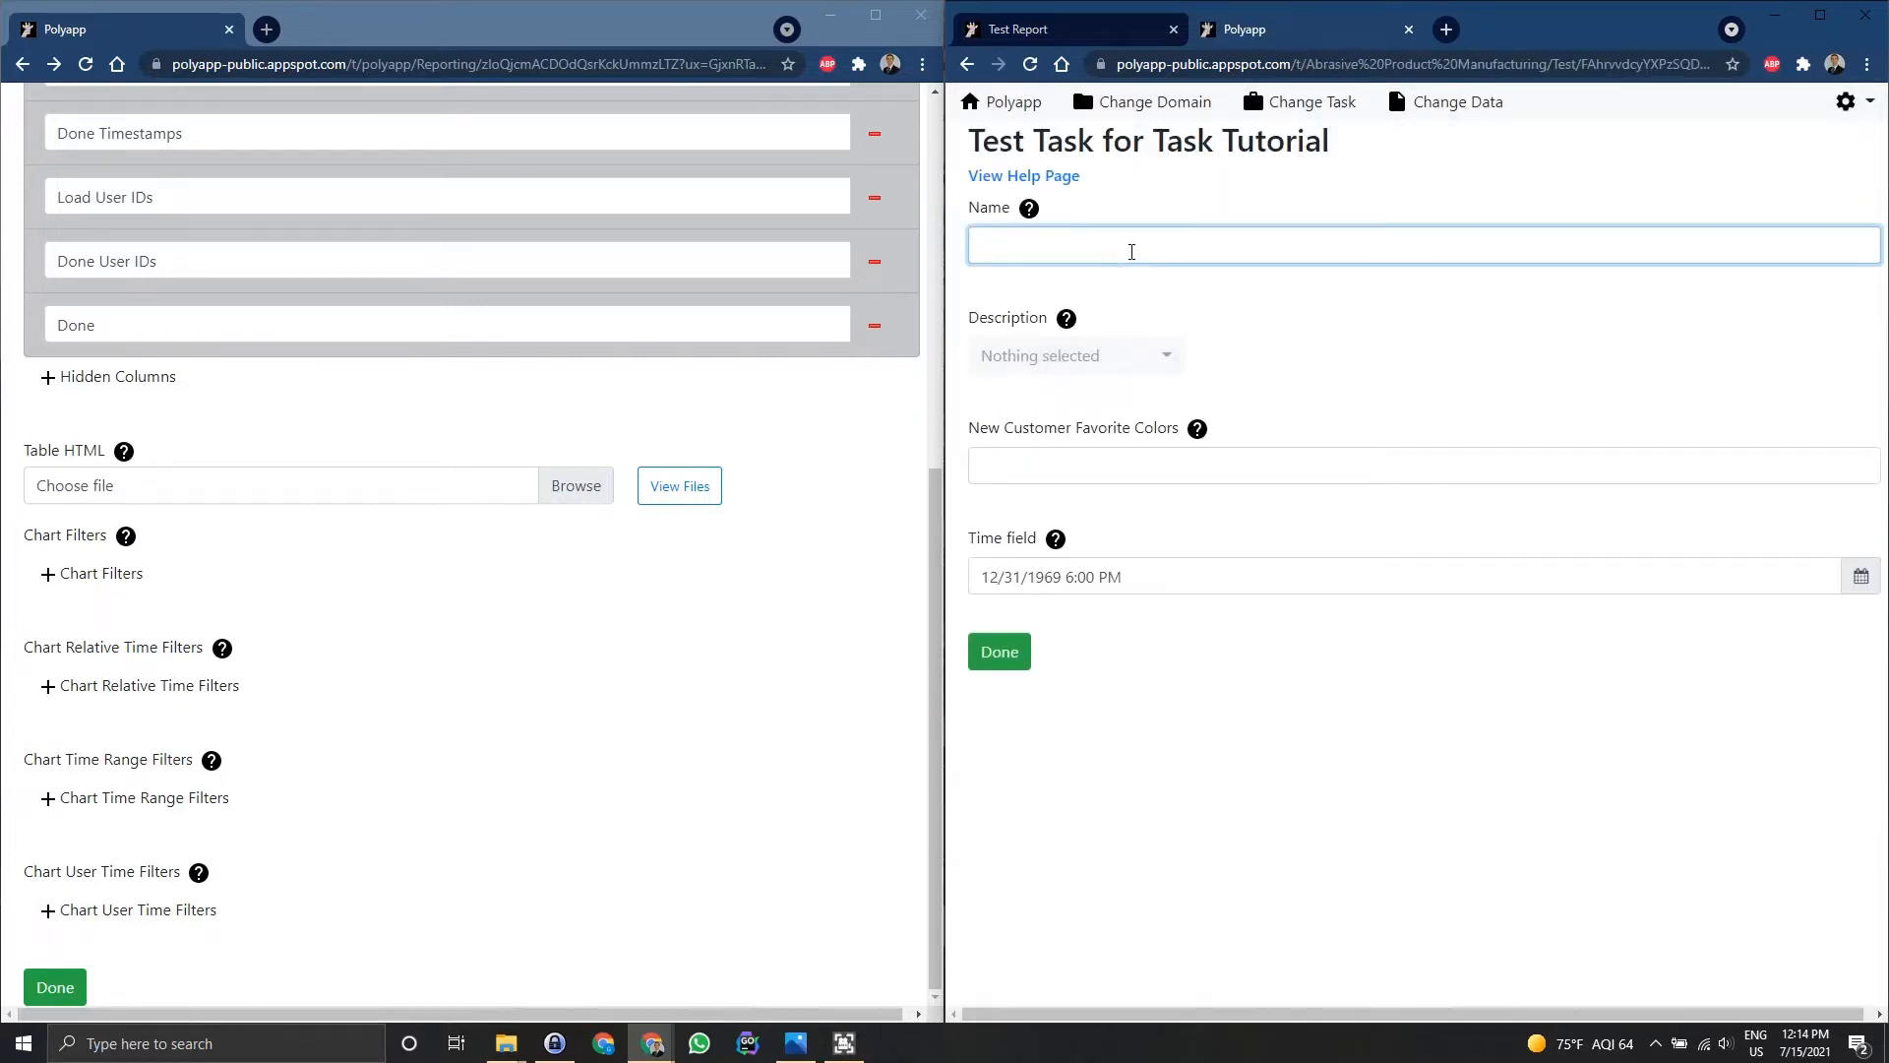
type("lksdkl")
key("Tab")
type("des")
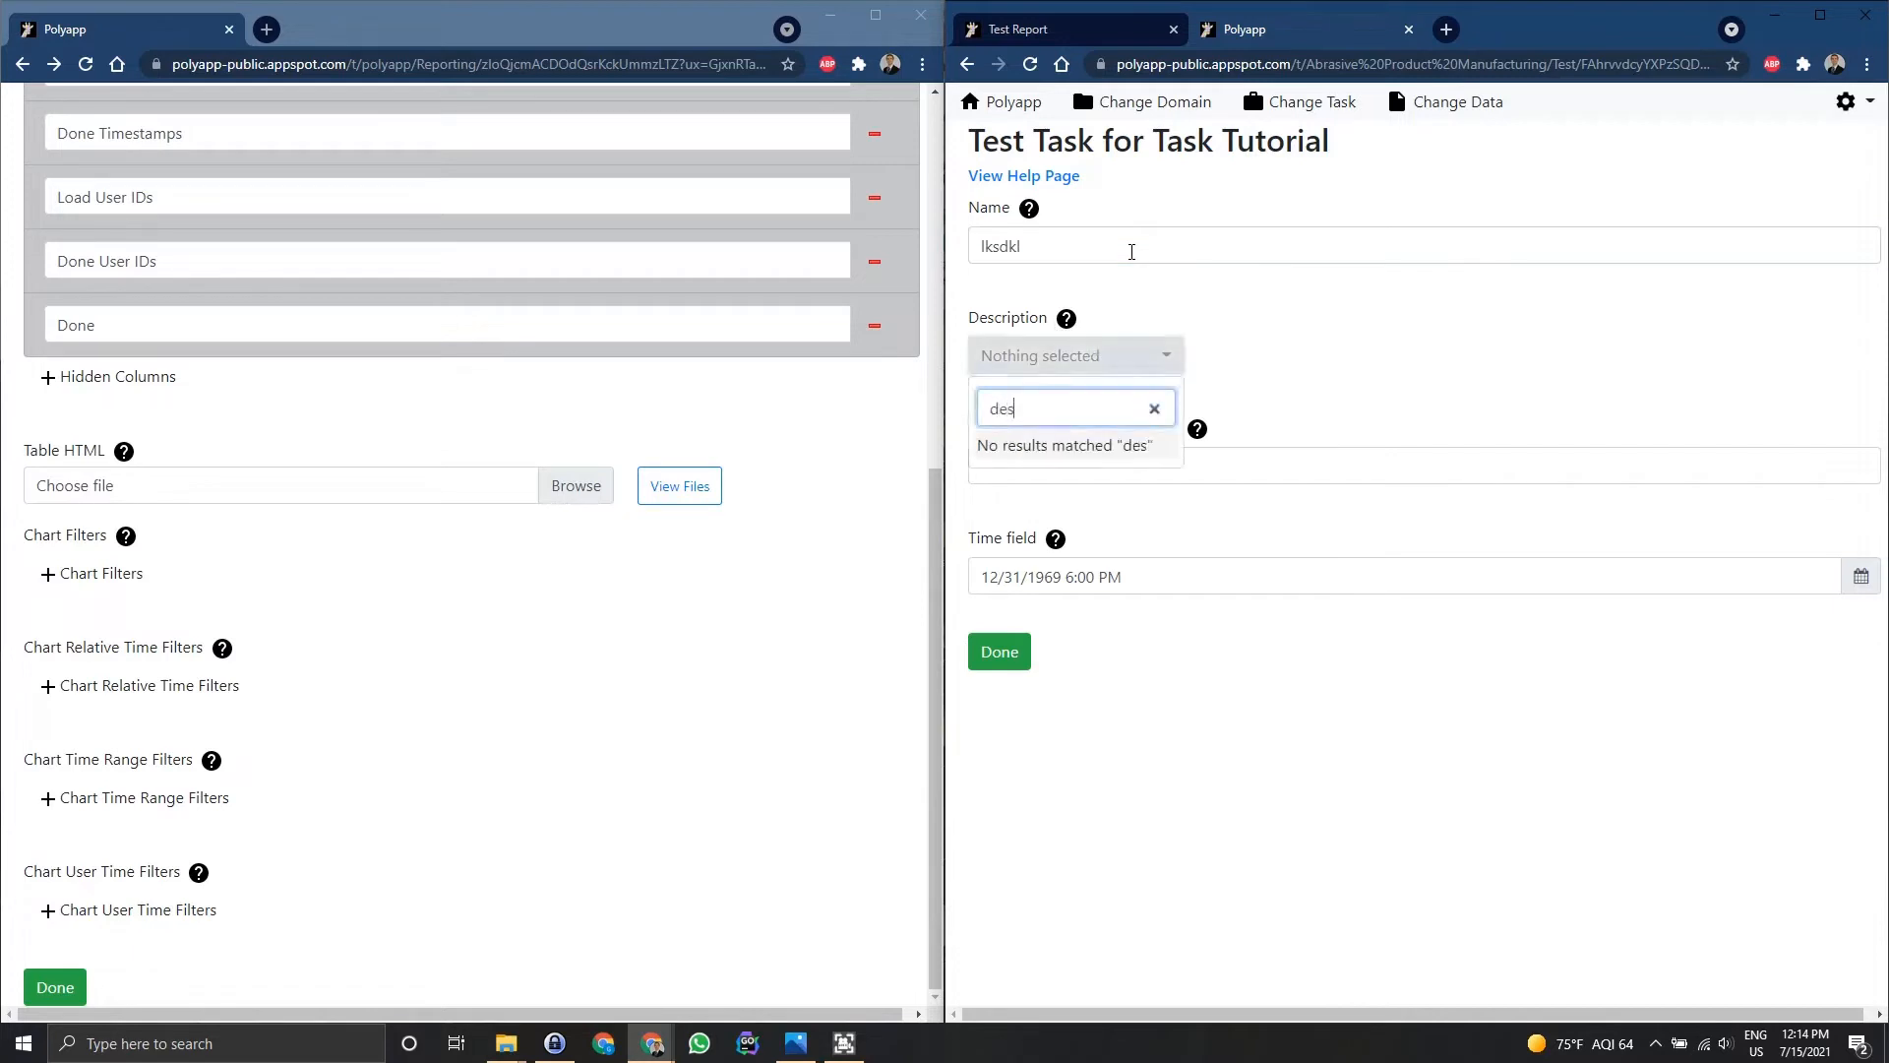
key("BackSpace")
key("BackSpace")
key("BackSpace")
key("Down")
key("Return")
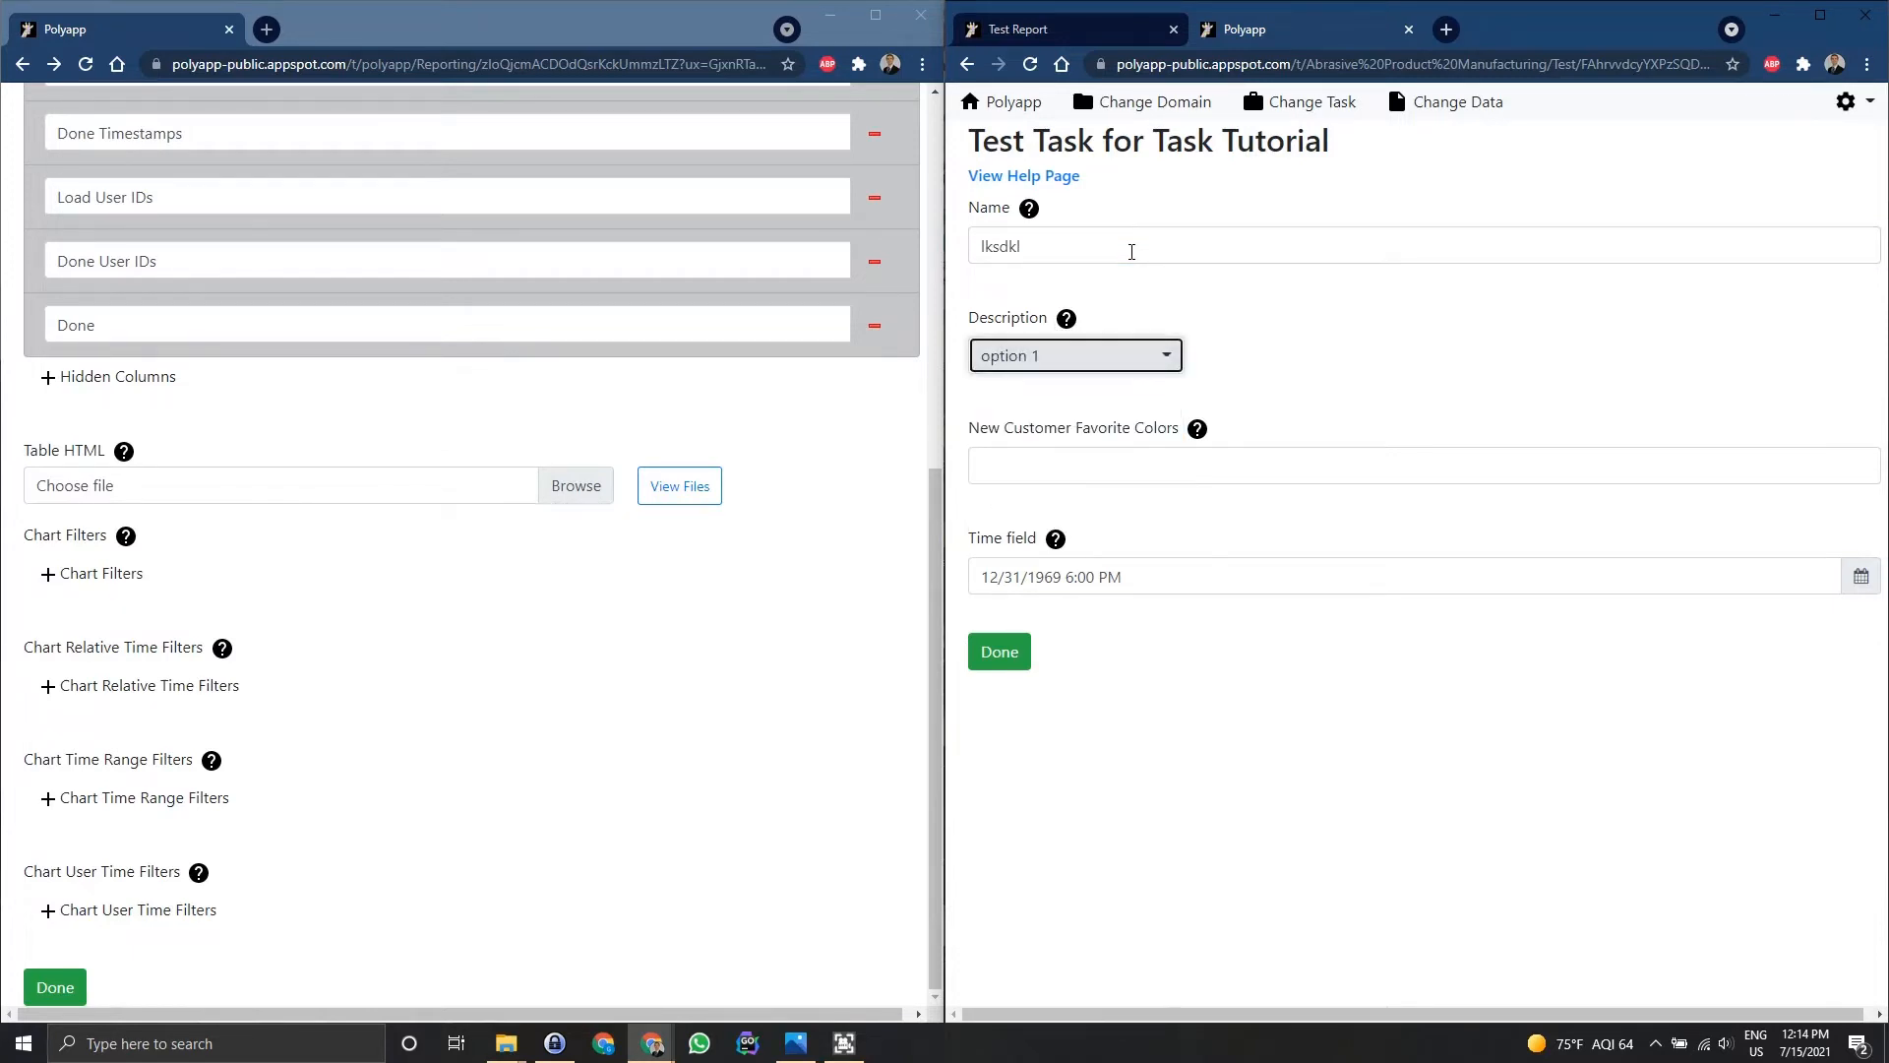
- Set the new record's Time field to 07/10/2021 12:00 AM and submit the record
key("Tab")
key("Tab")
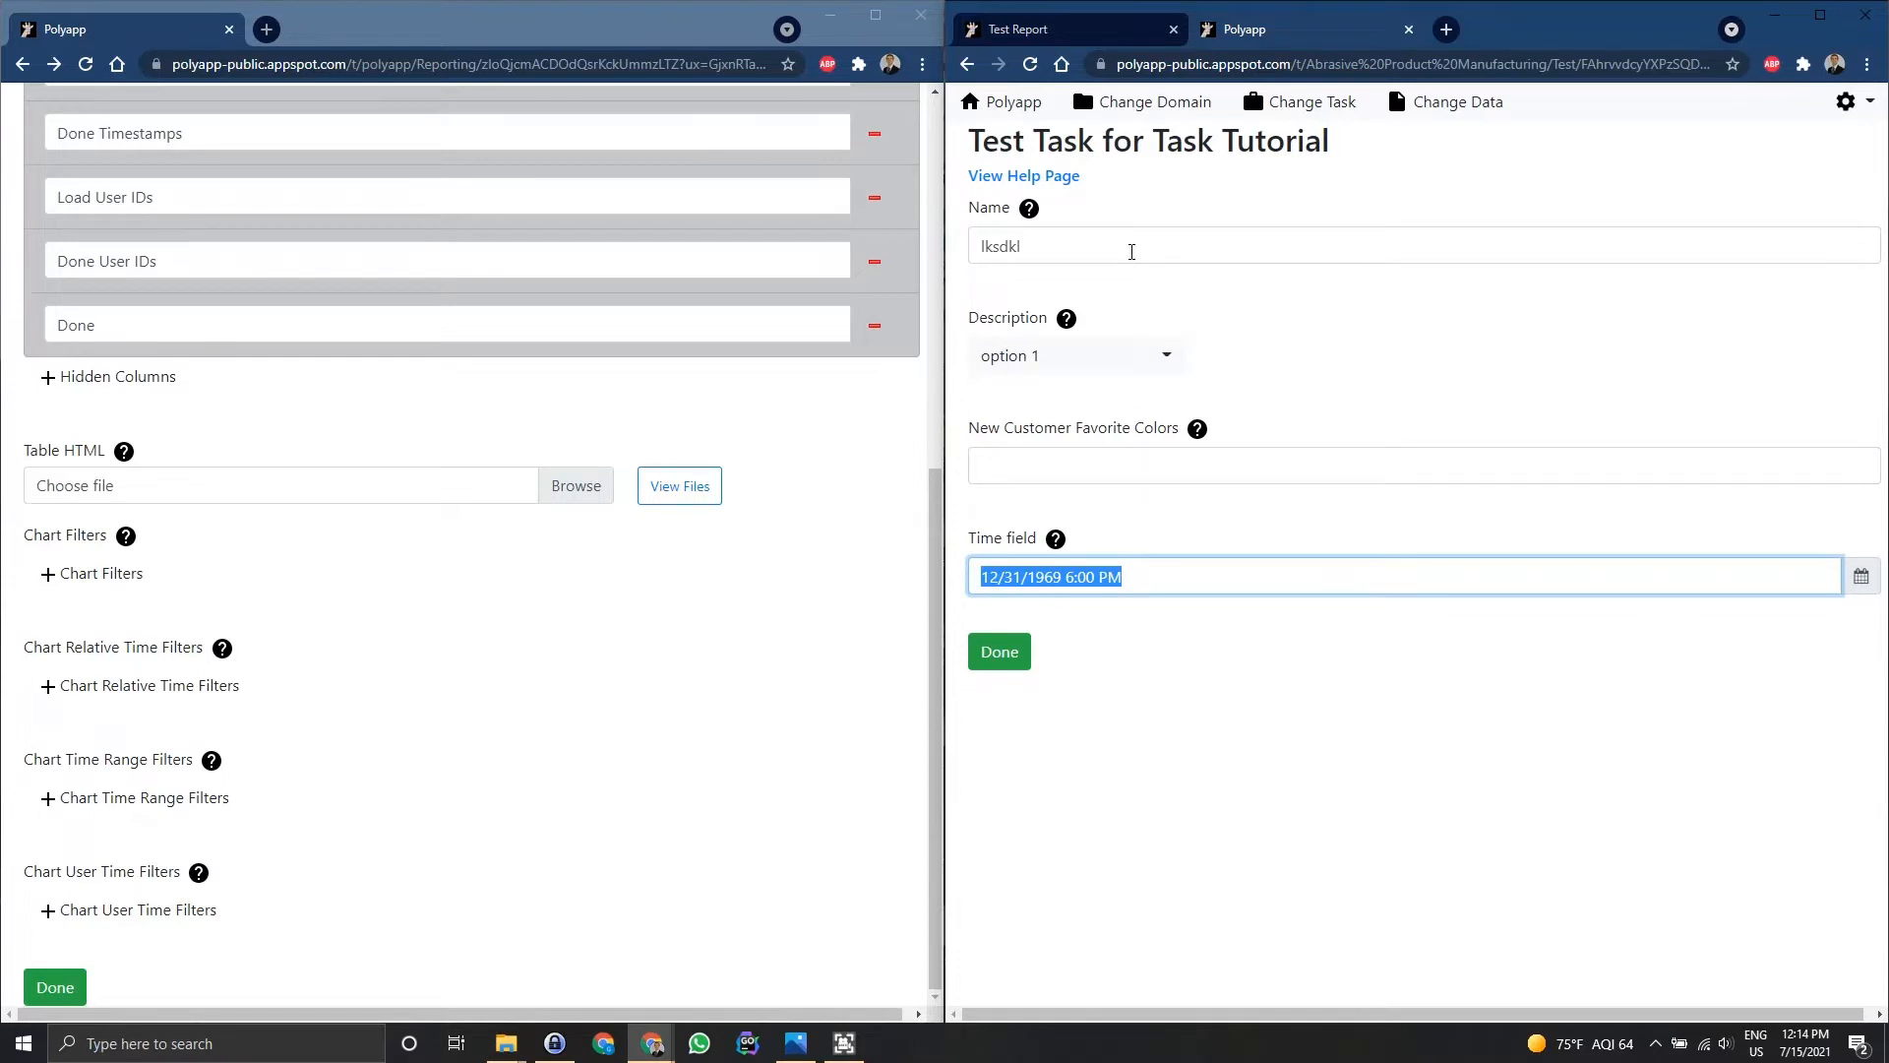
type("7")
type("/10/2021 12:00 AM")
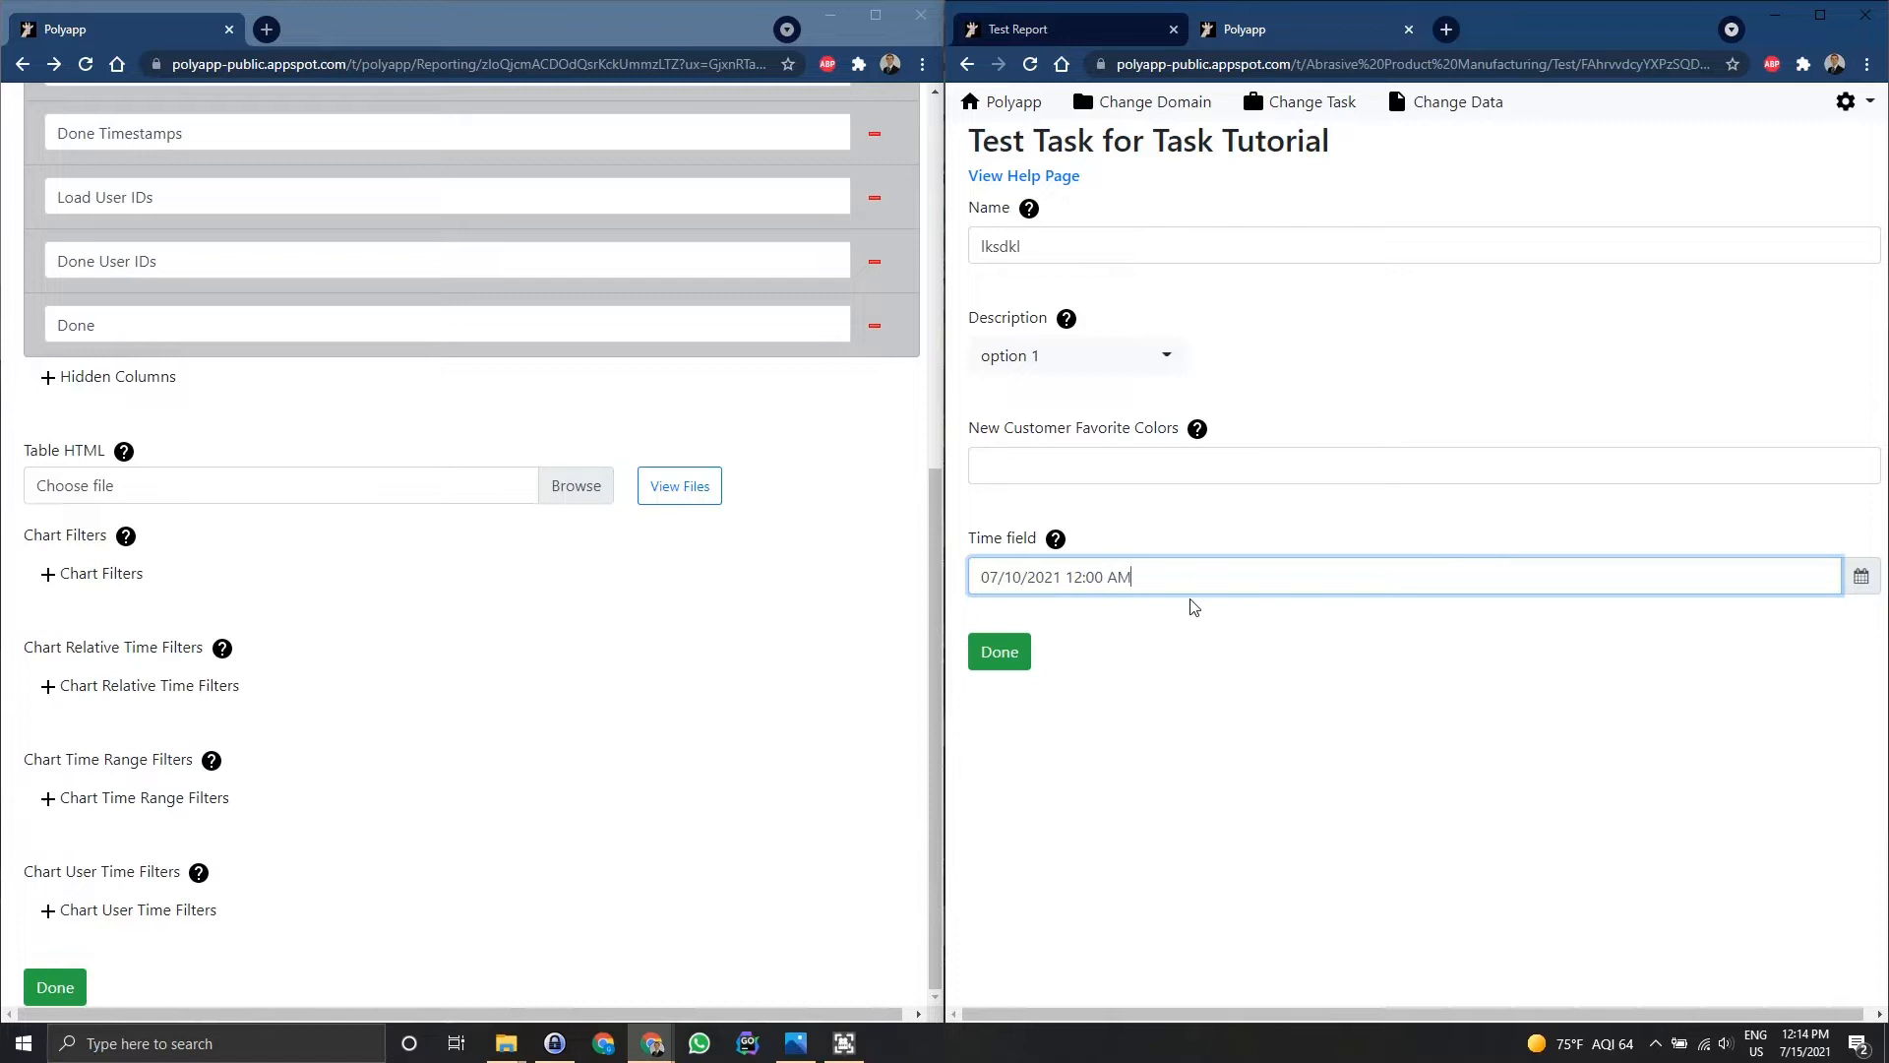
left_click(1123, 694)
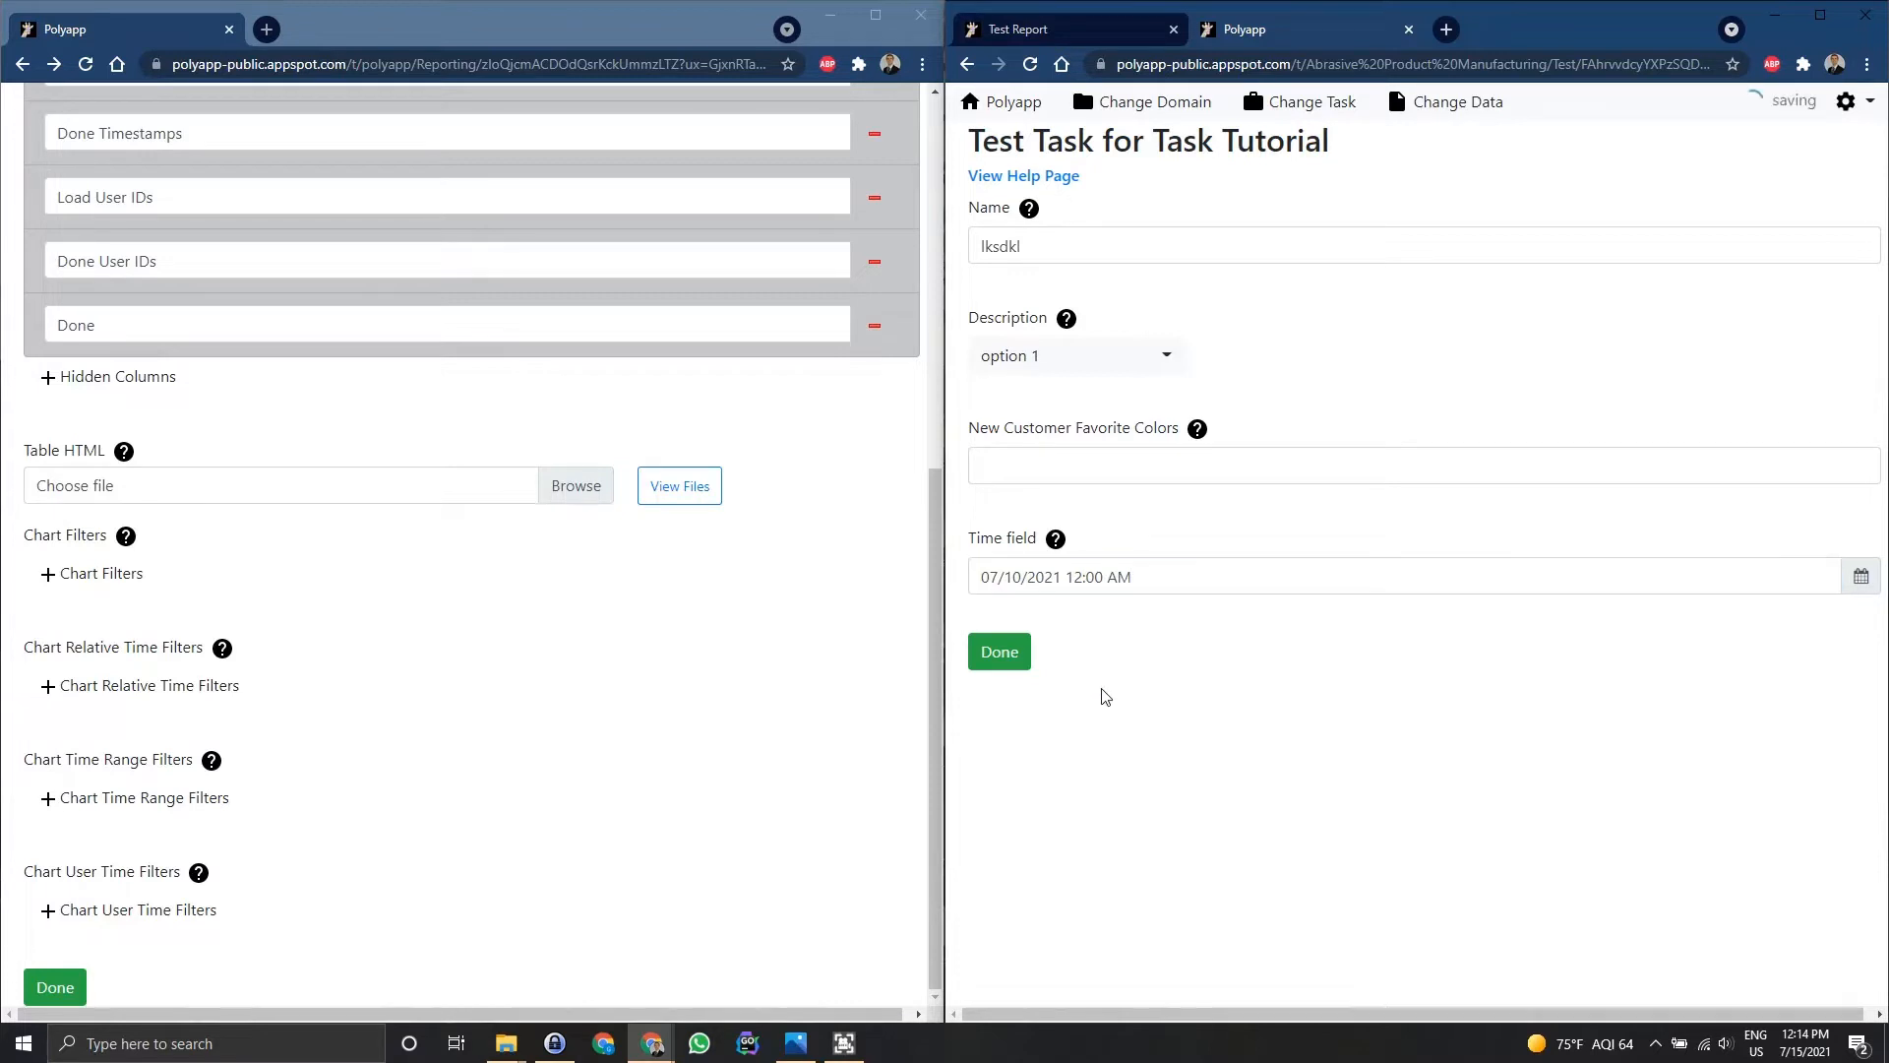
left_click(985, 668)
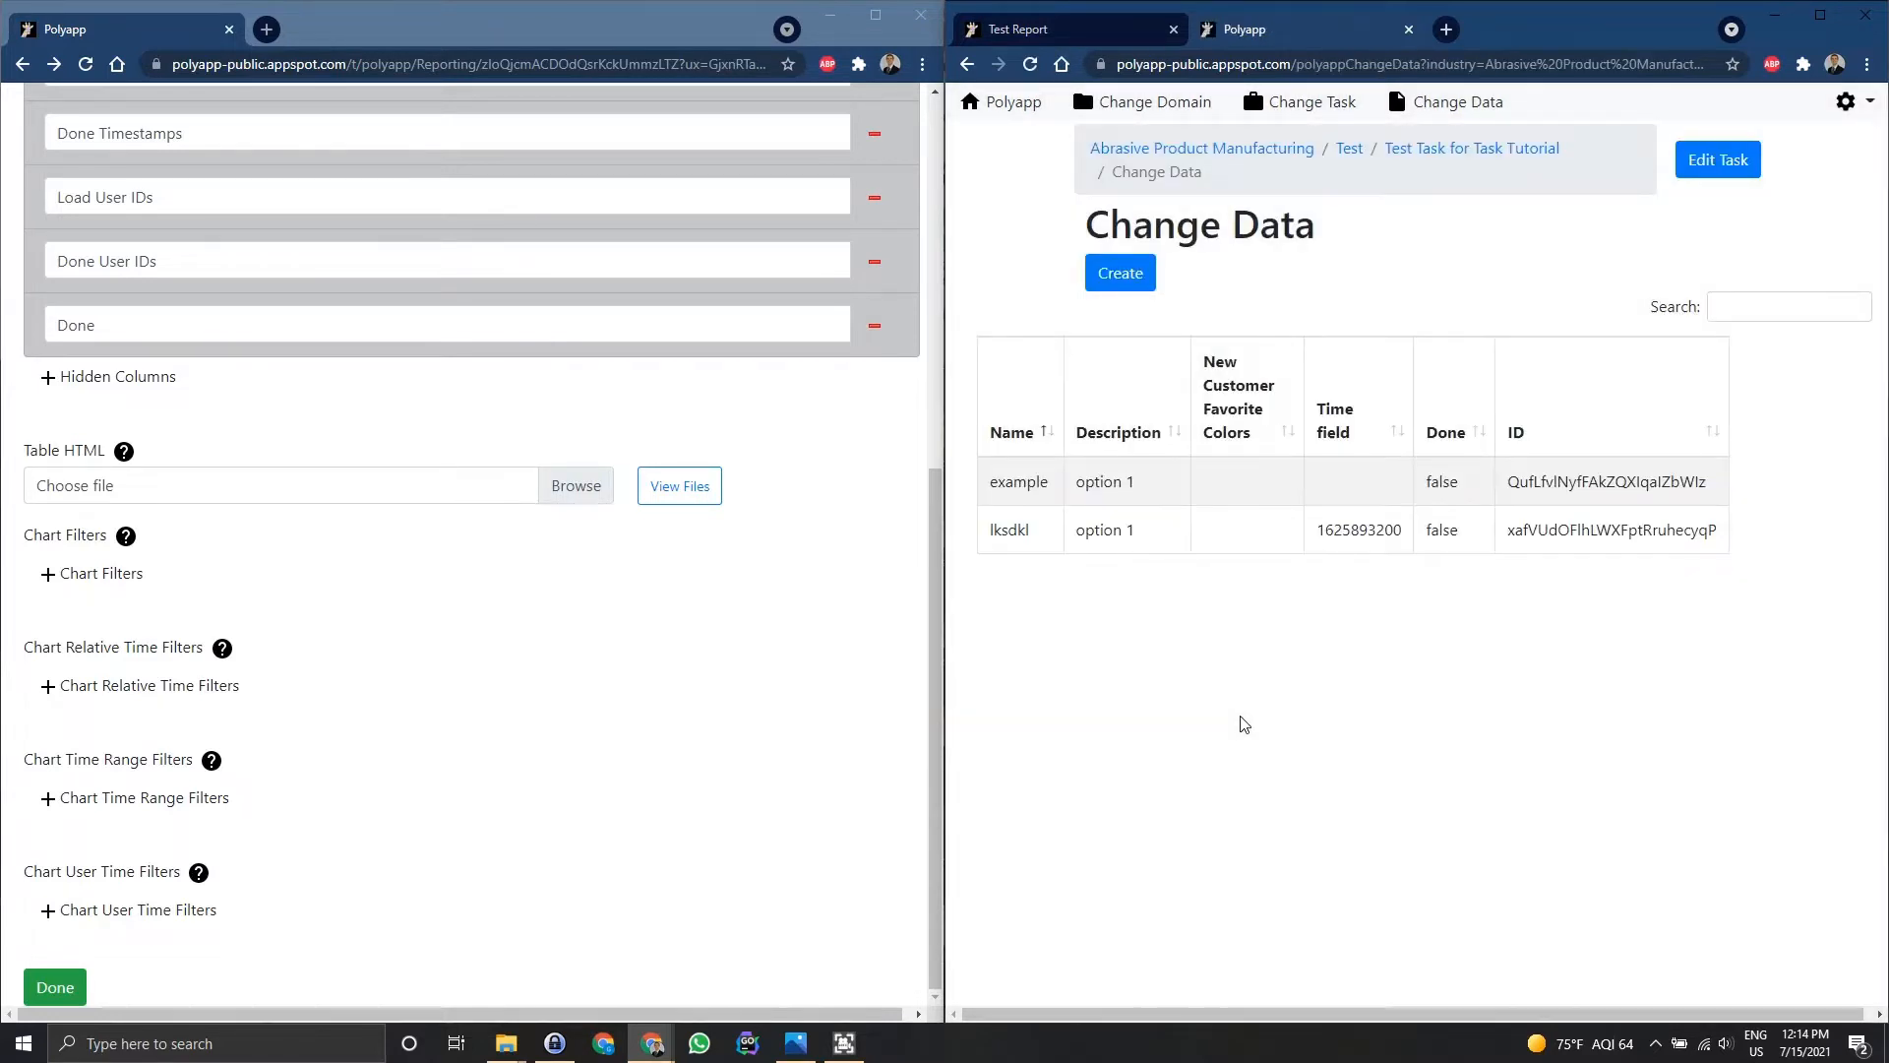
- Create another data record named "item 3" with the Time field set to 7/20/2021 12:00 AM and submit it
left_click(1144, 280)
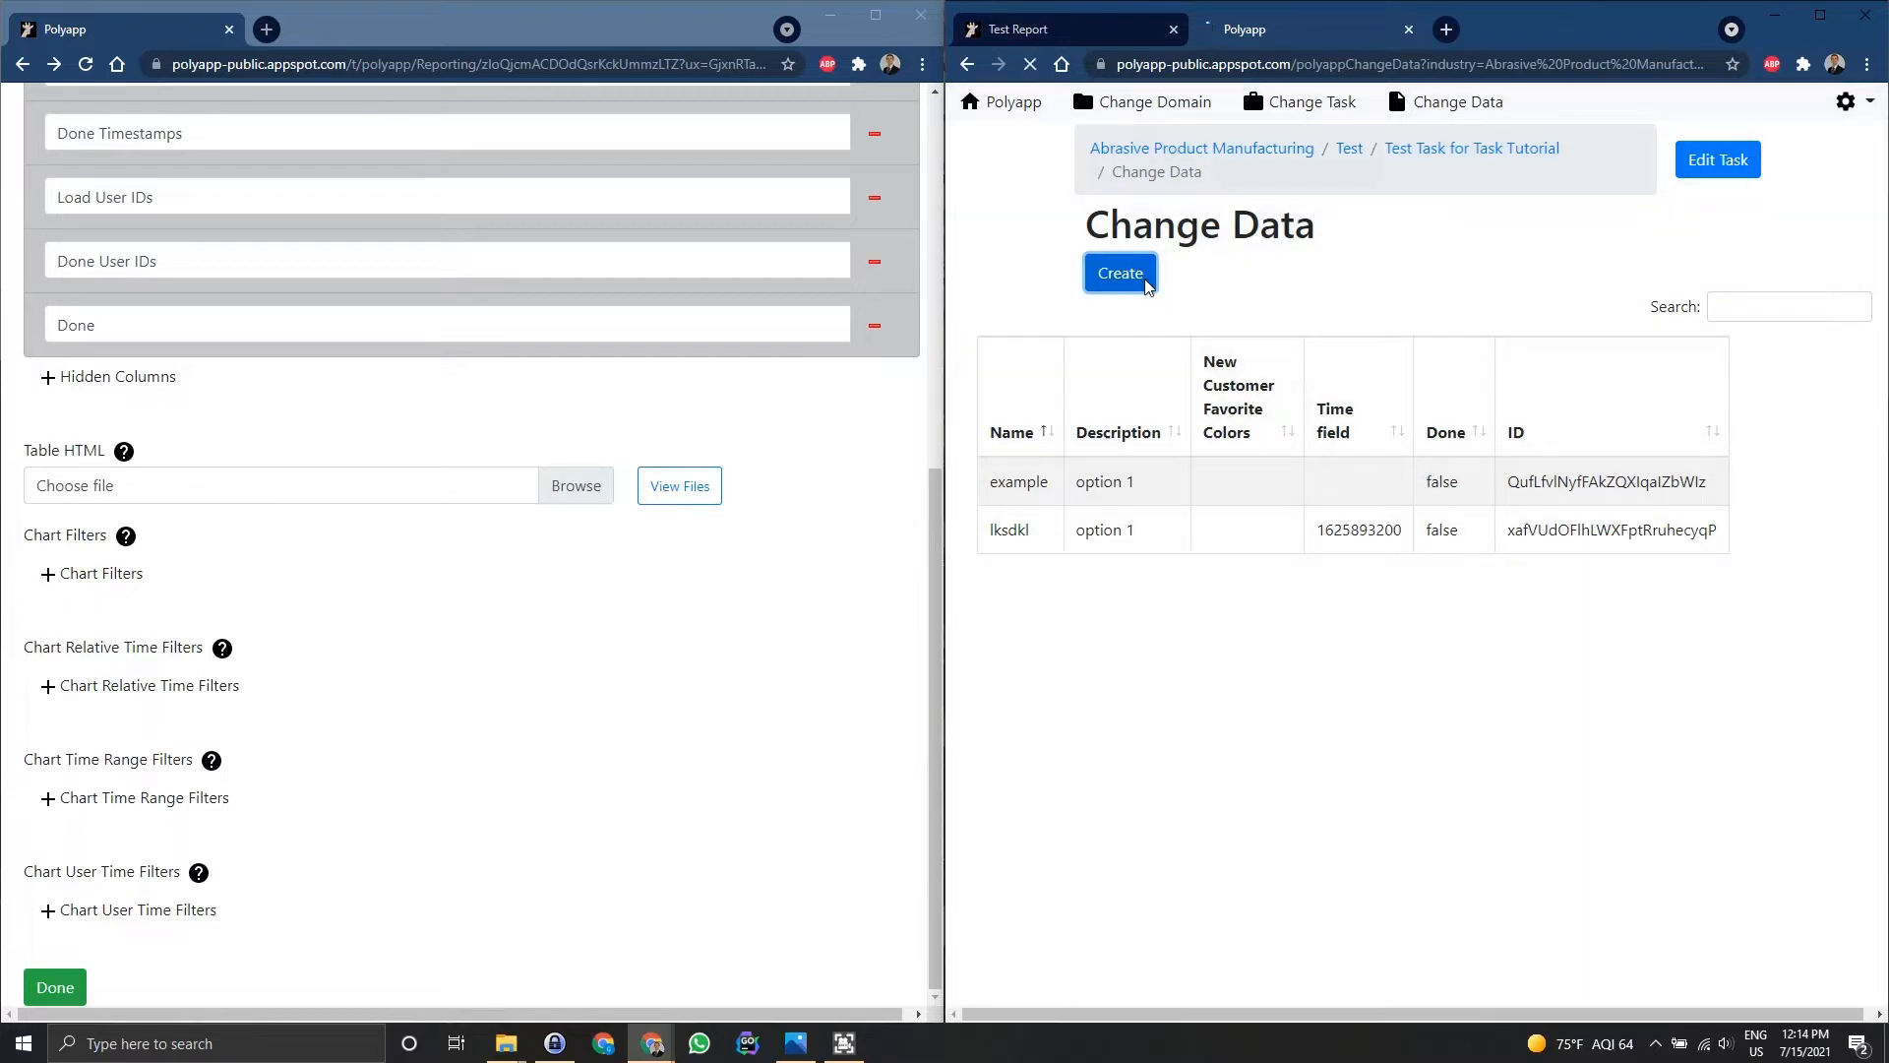
left_click(1144, 257)
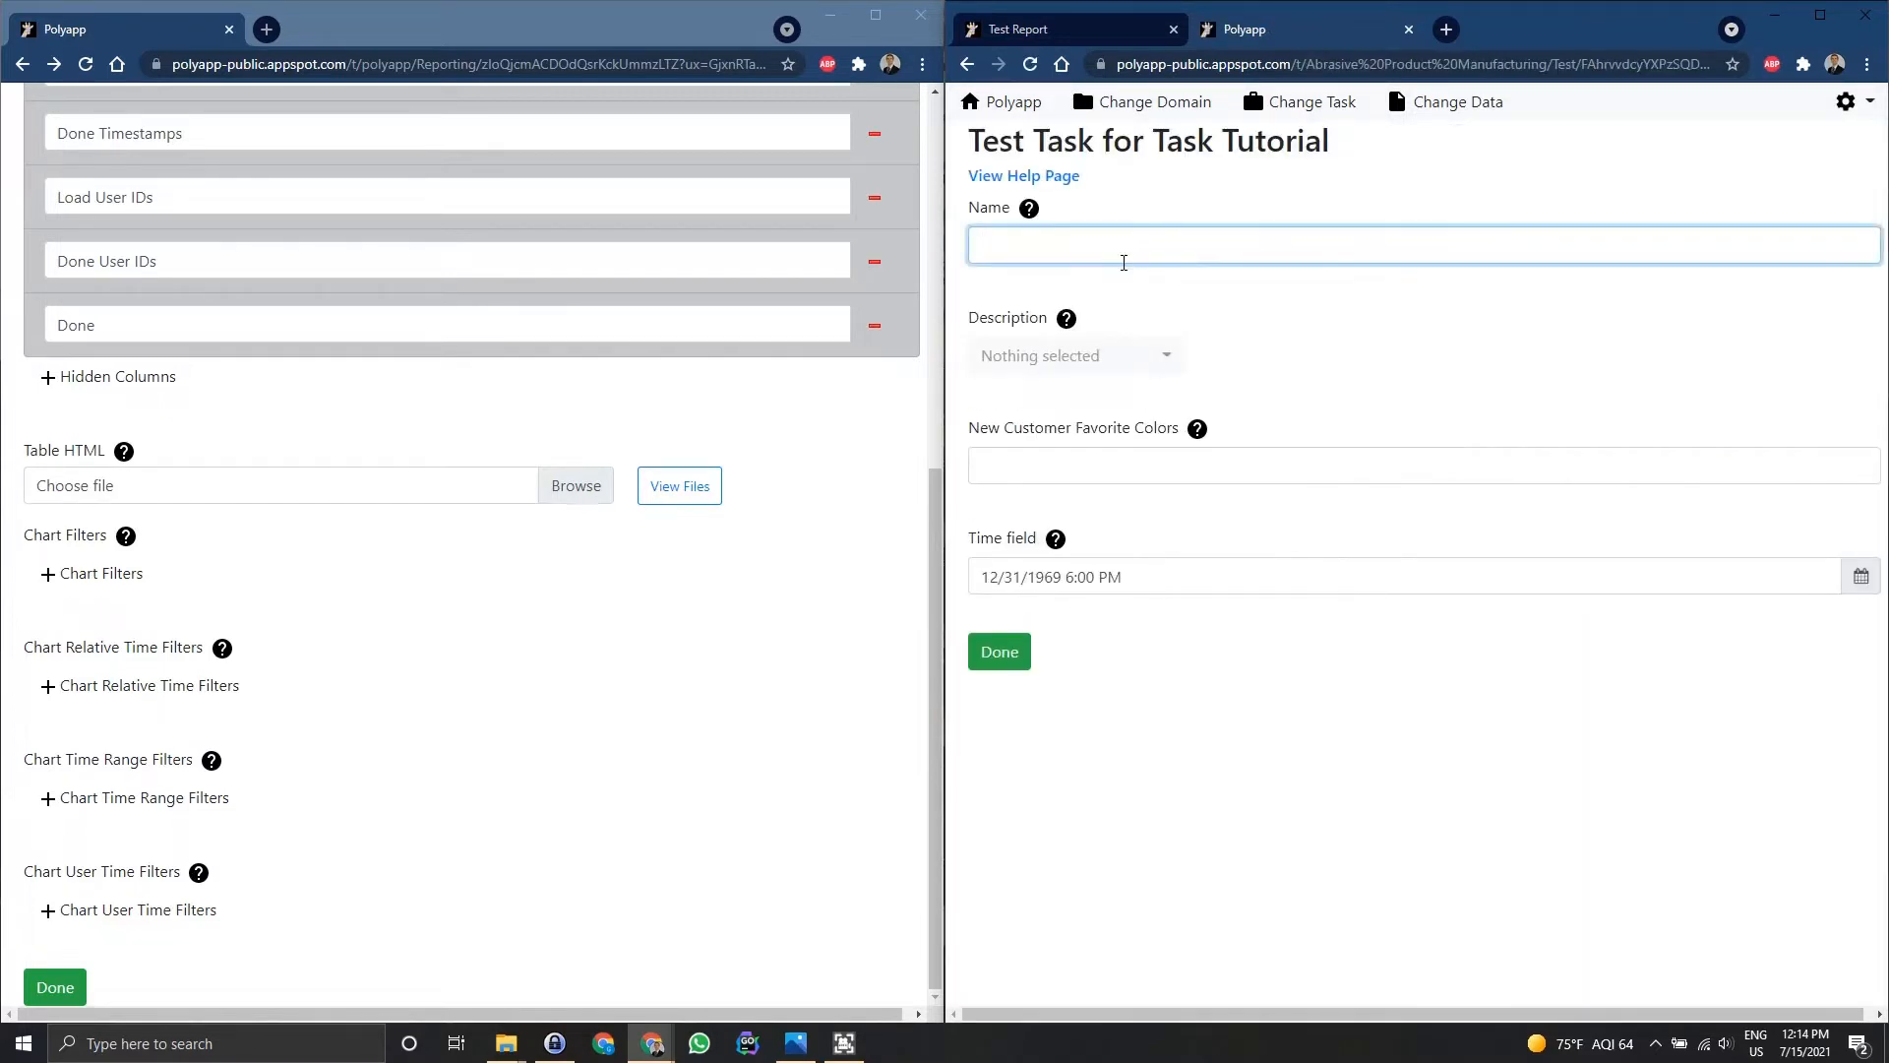
type("item 3")
key("Tab")
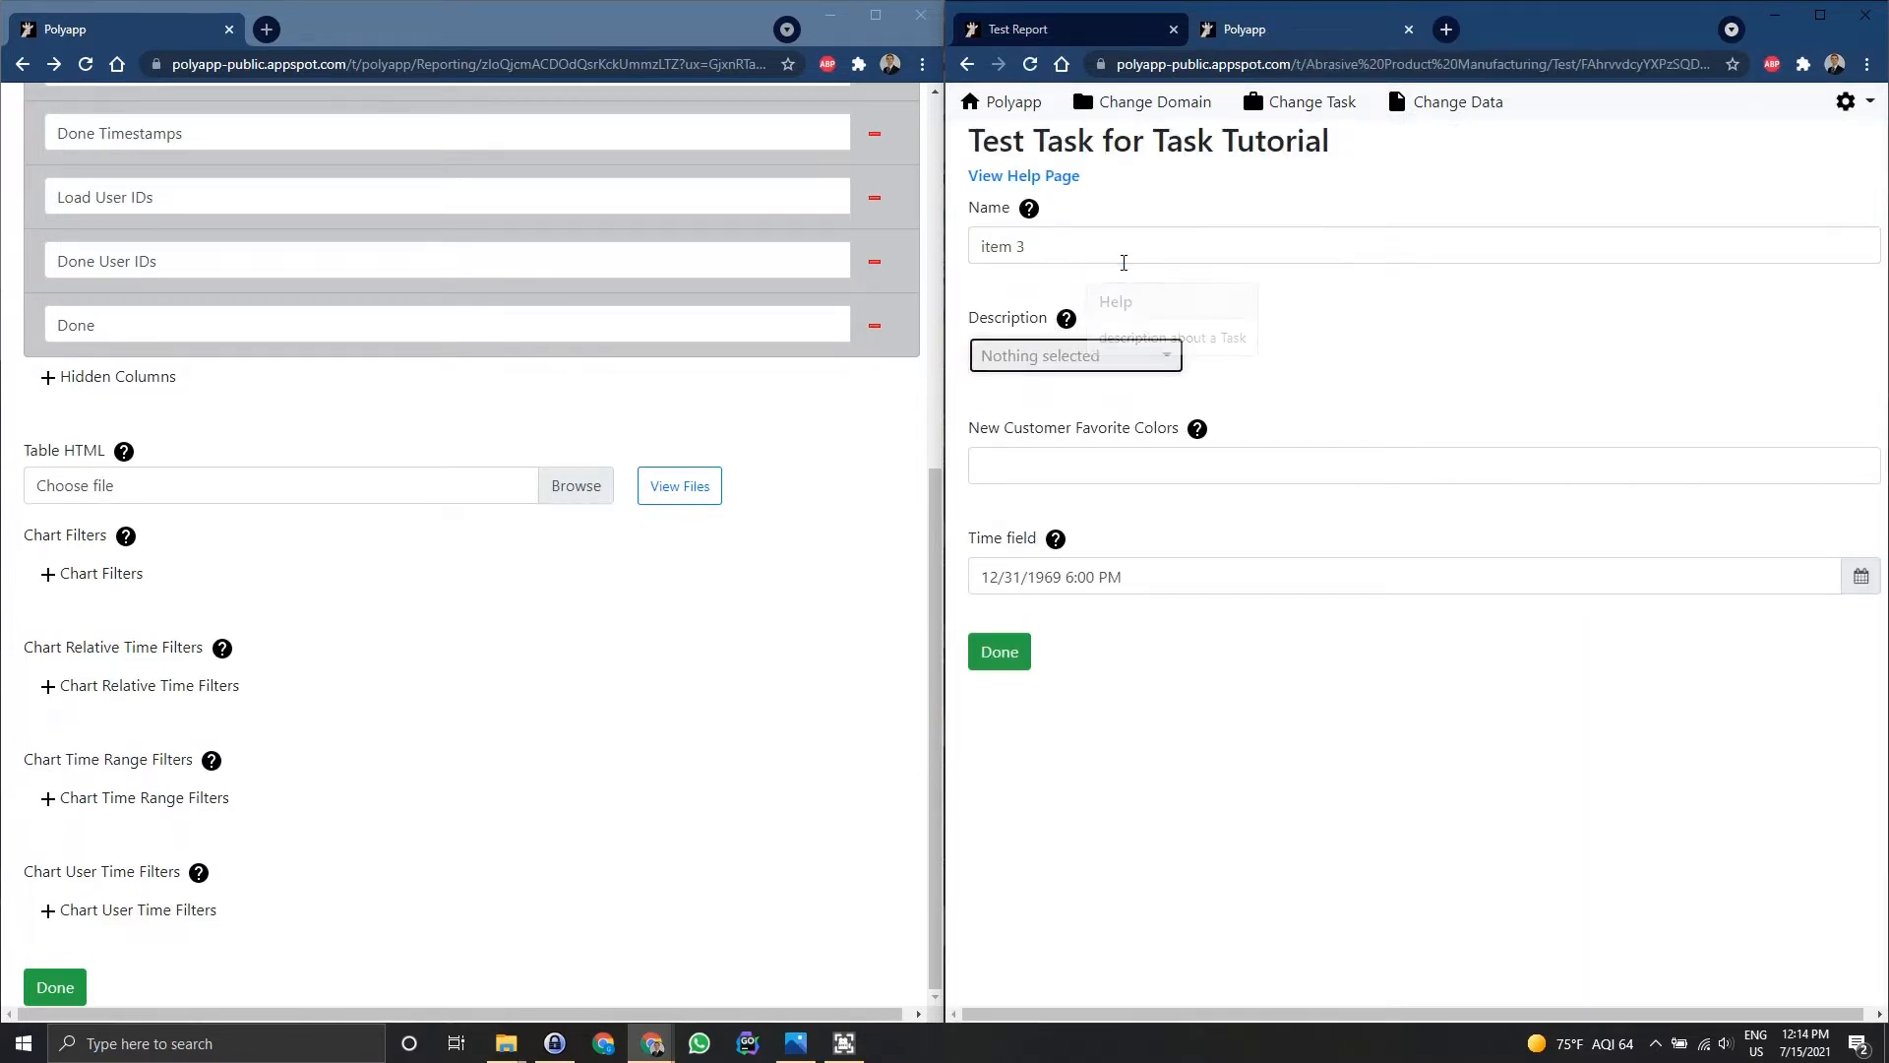
key("Tab")
key("Tab")
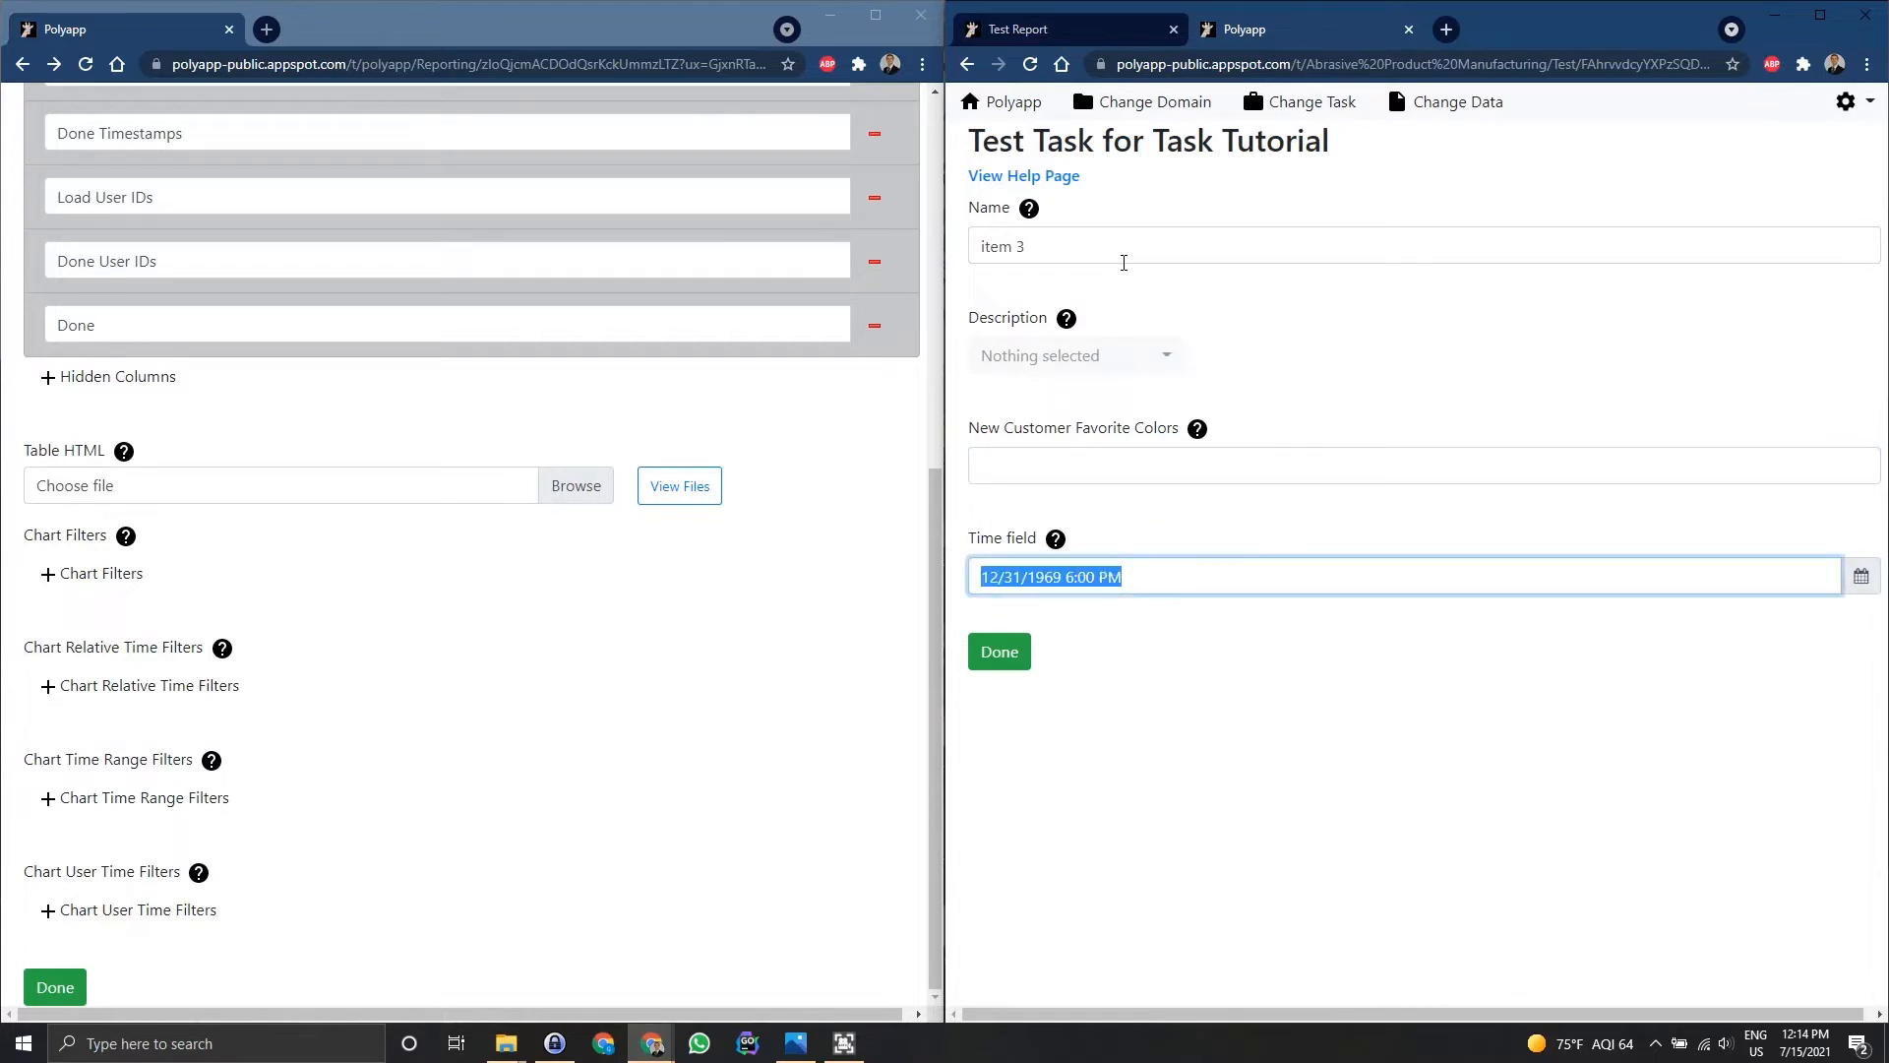
type("7/")
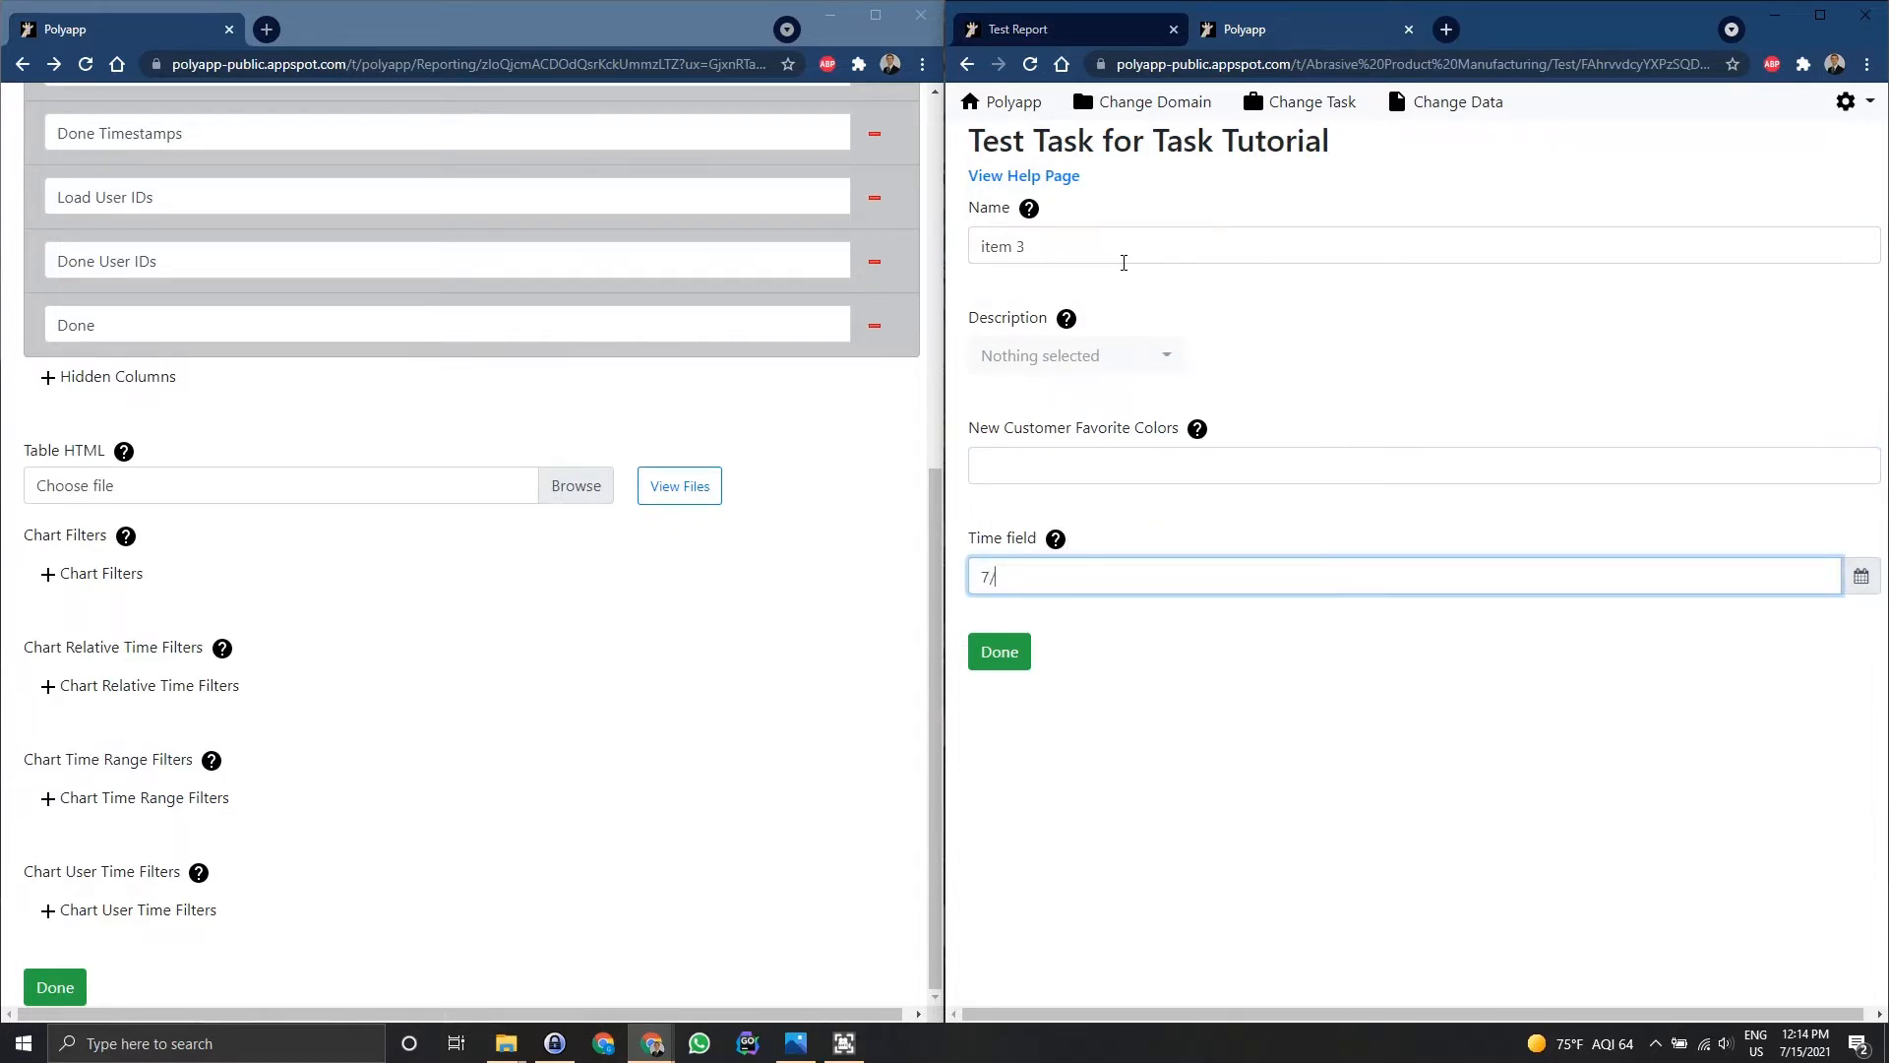
type("20/2021 12:00 AM")
left_click(1016, 649)
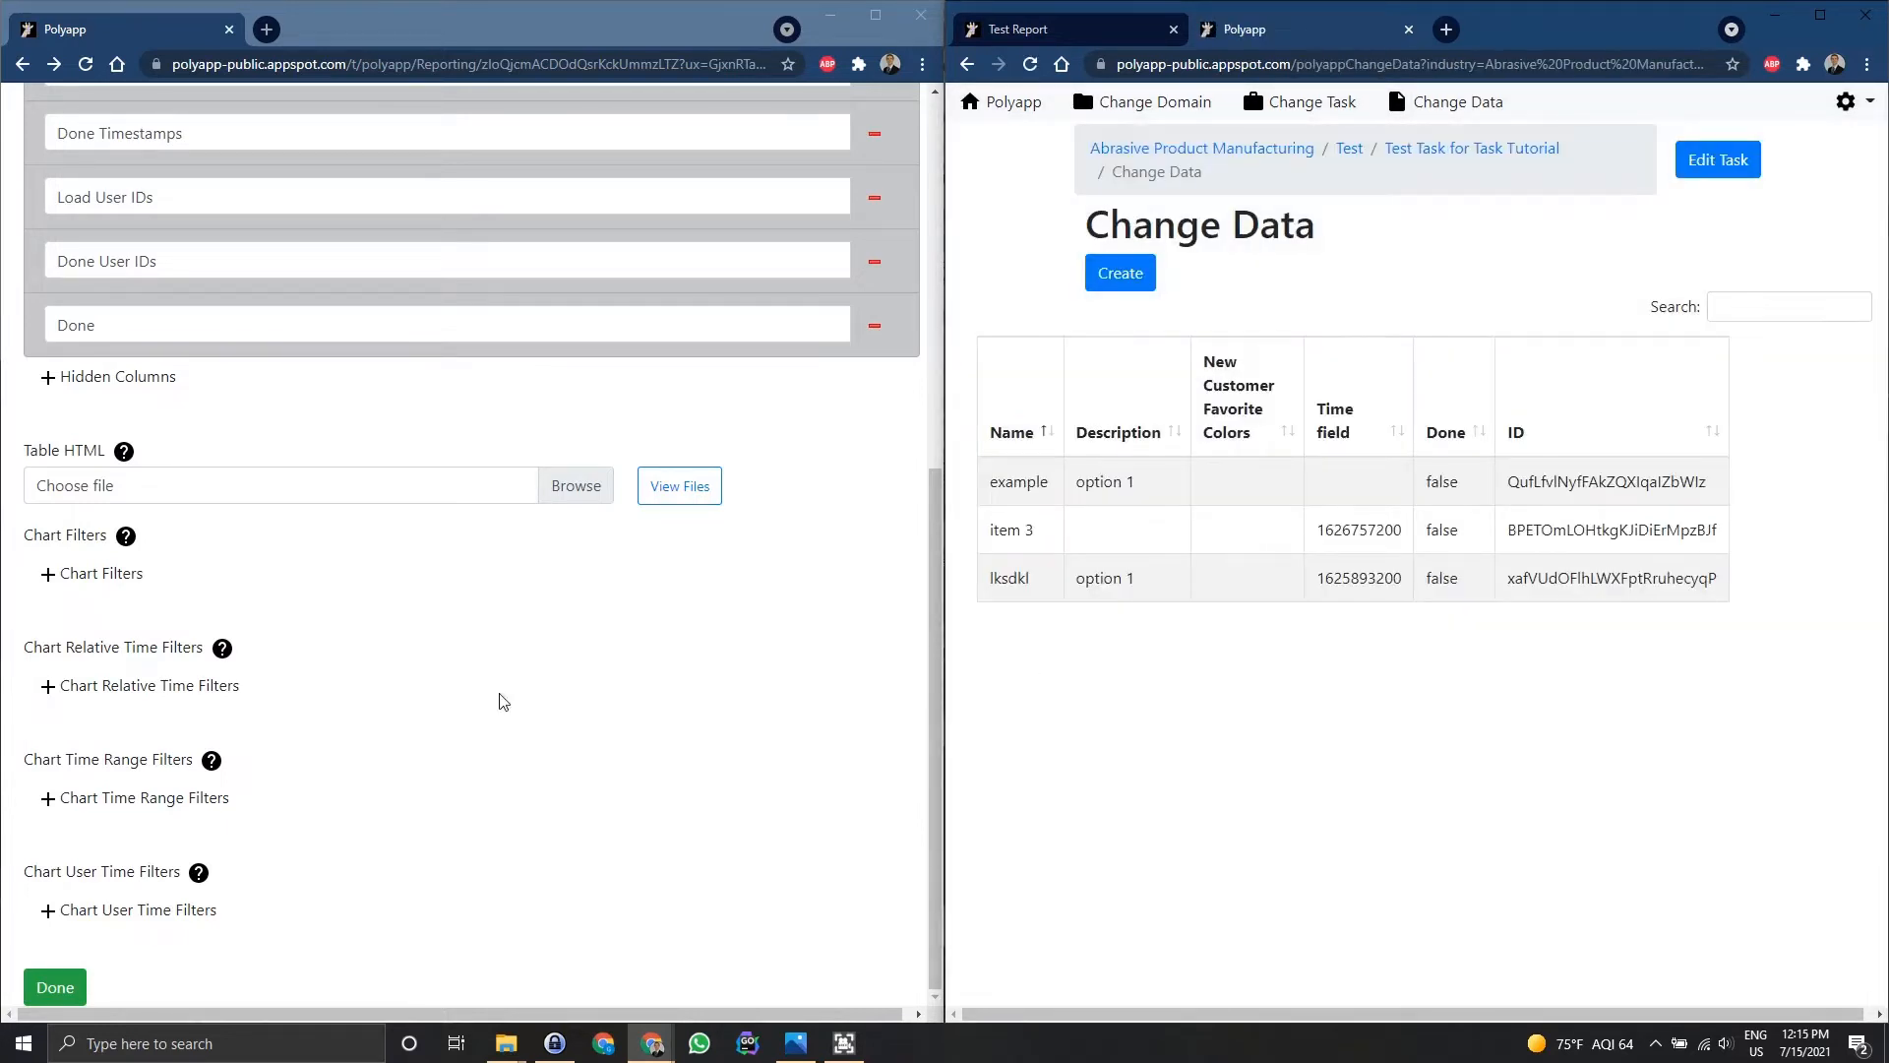
- Regenerate the Test Report from its edit form, return to the form, and reload the report open in the other window
left_click(1086, 34)
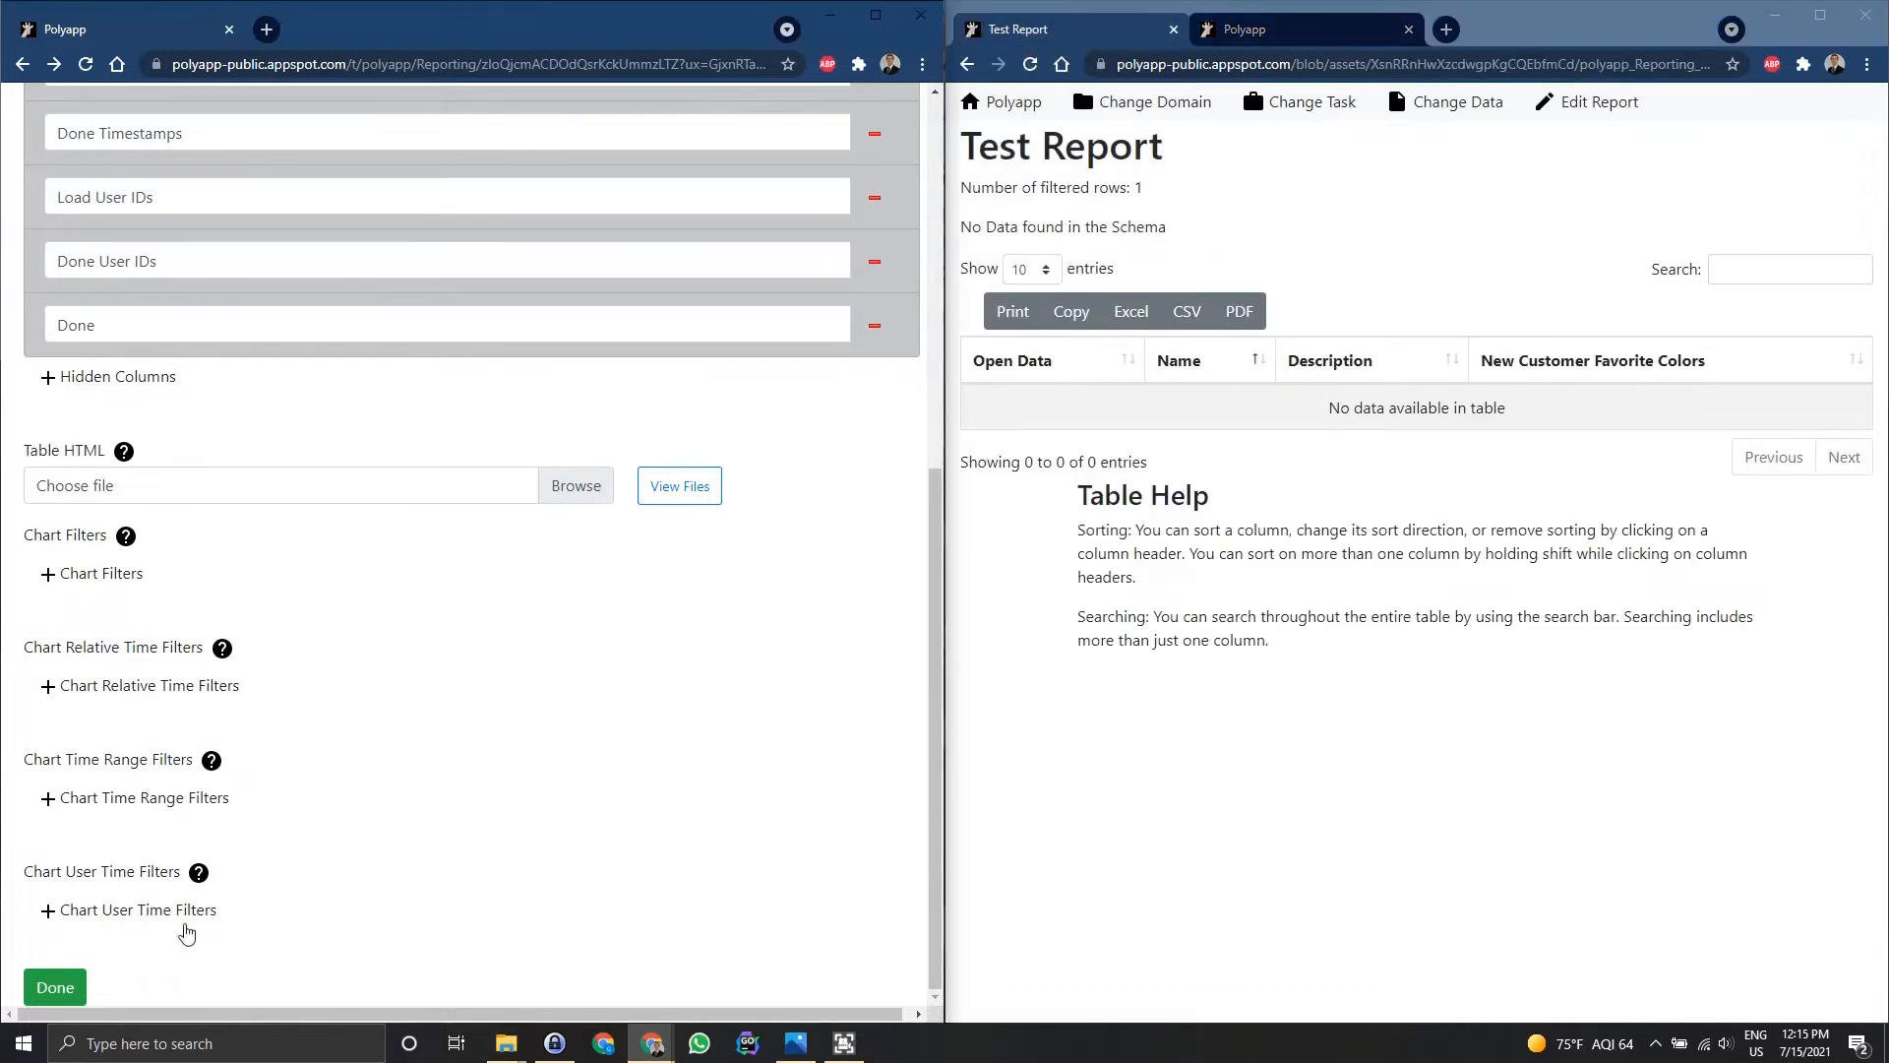
left_click(55, 987)
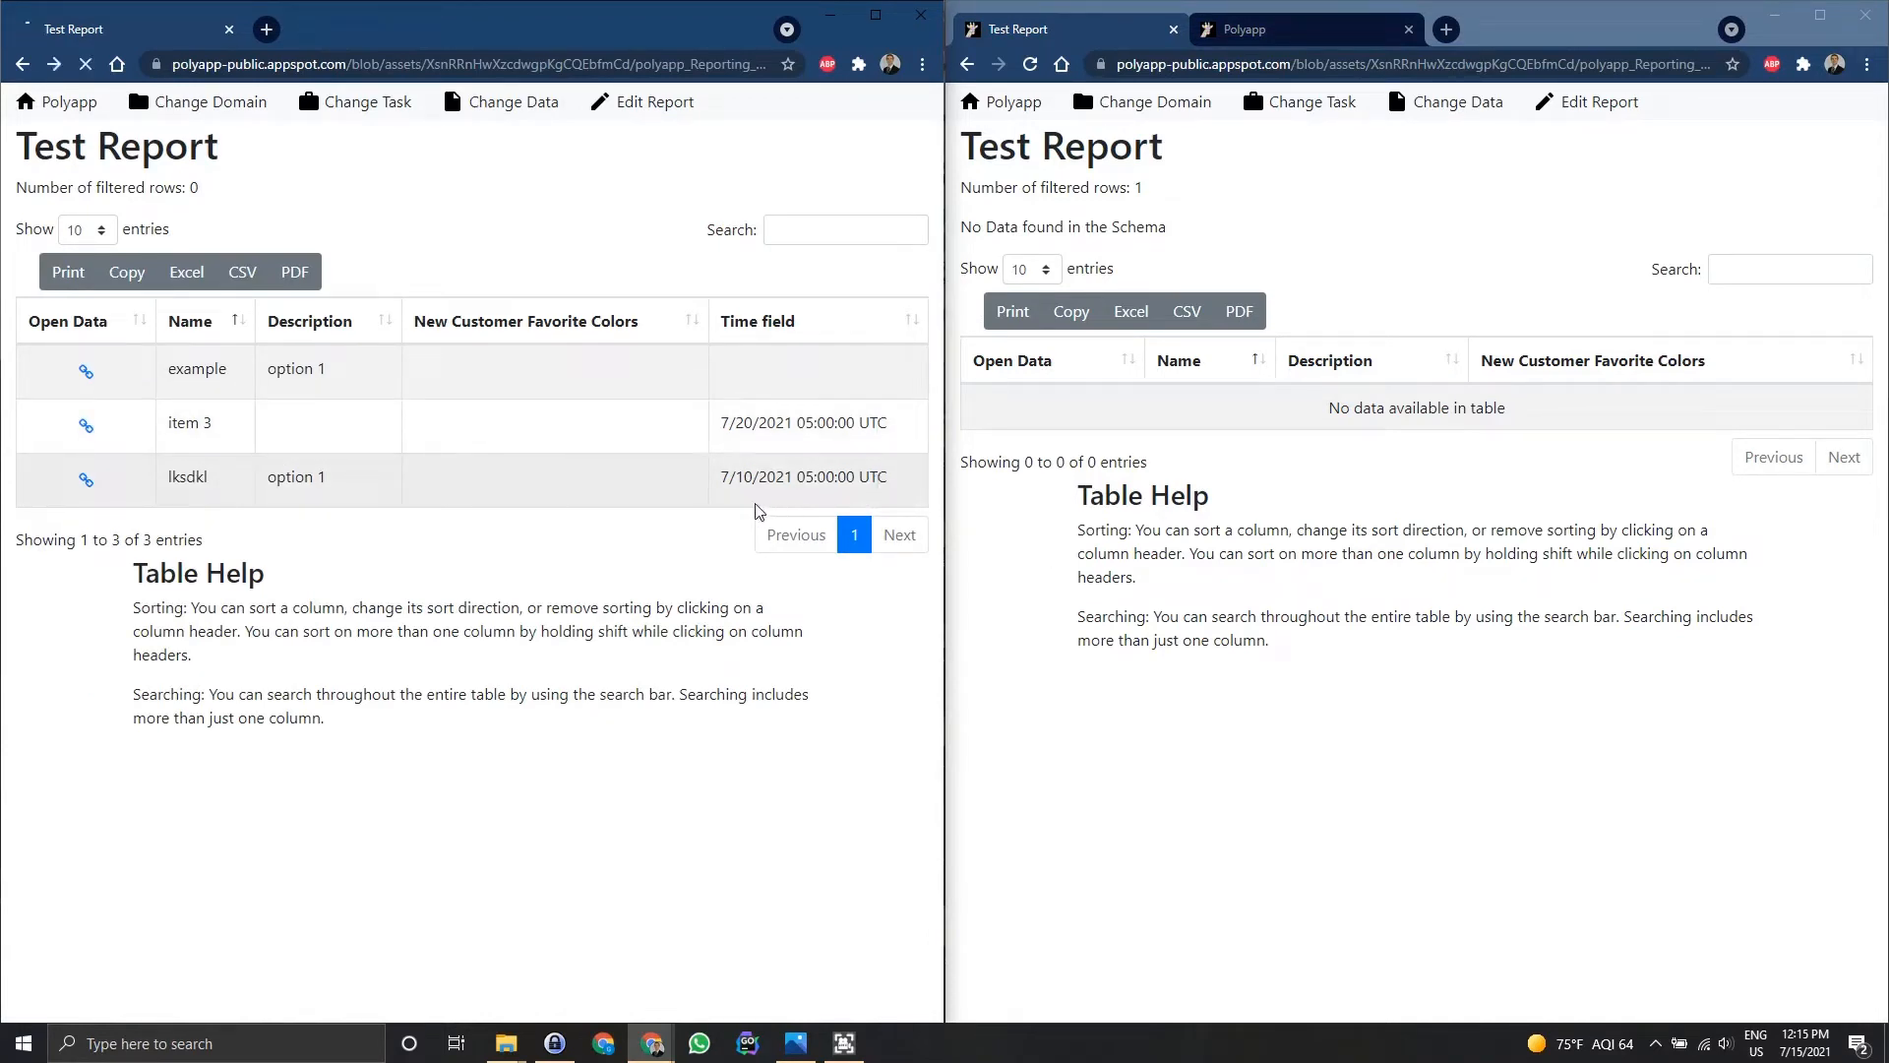
key("alt+Left")
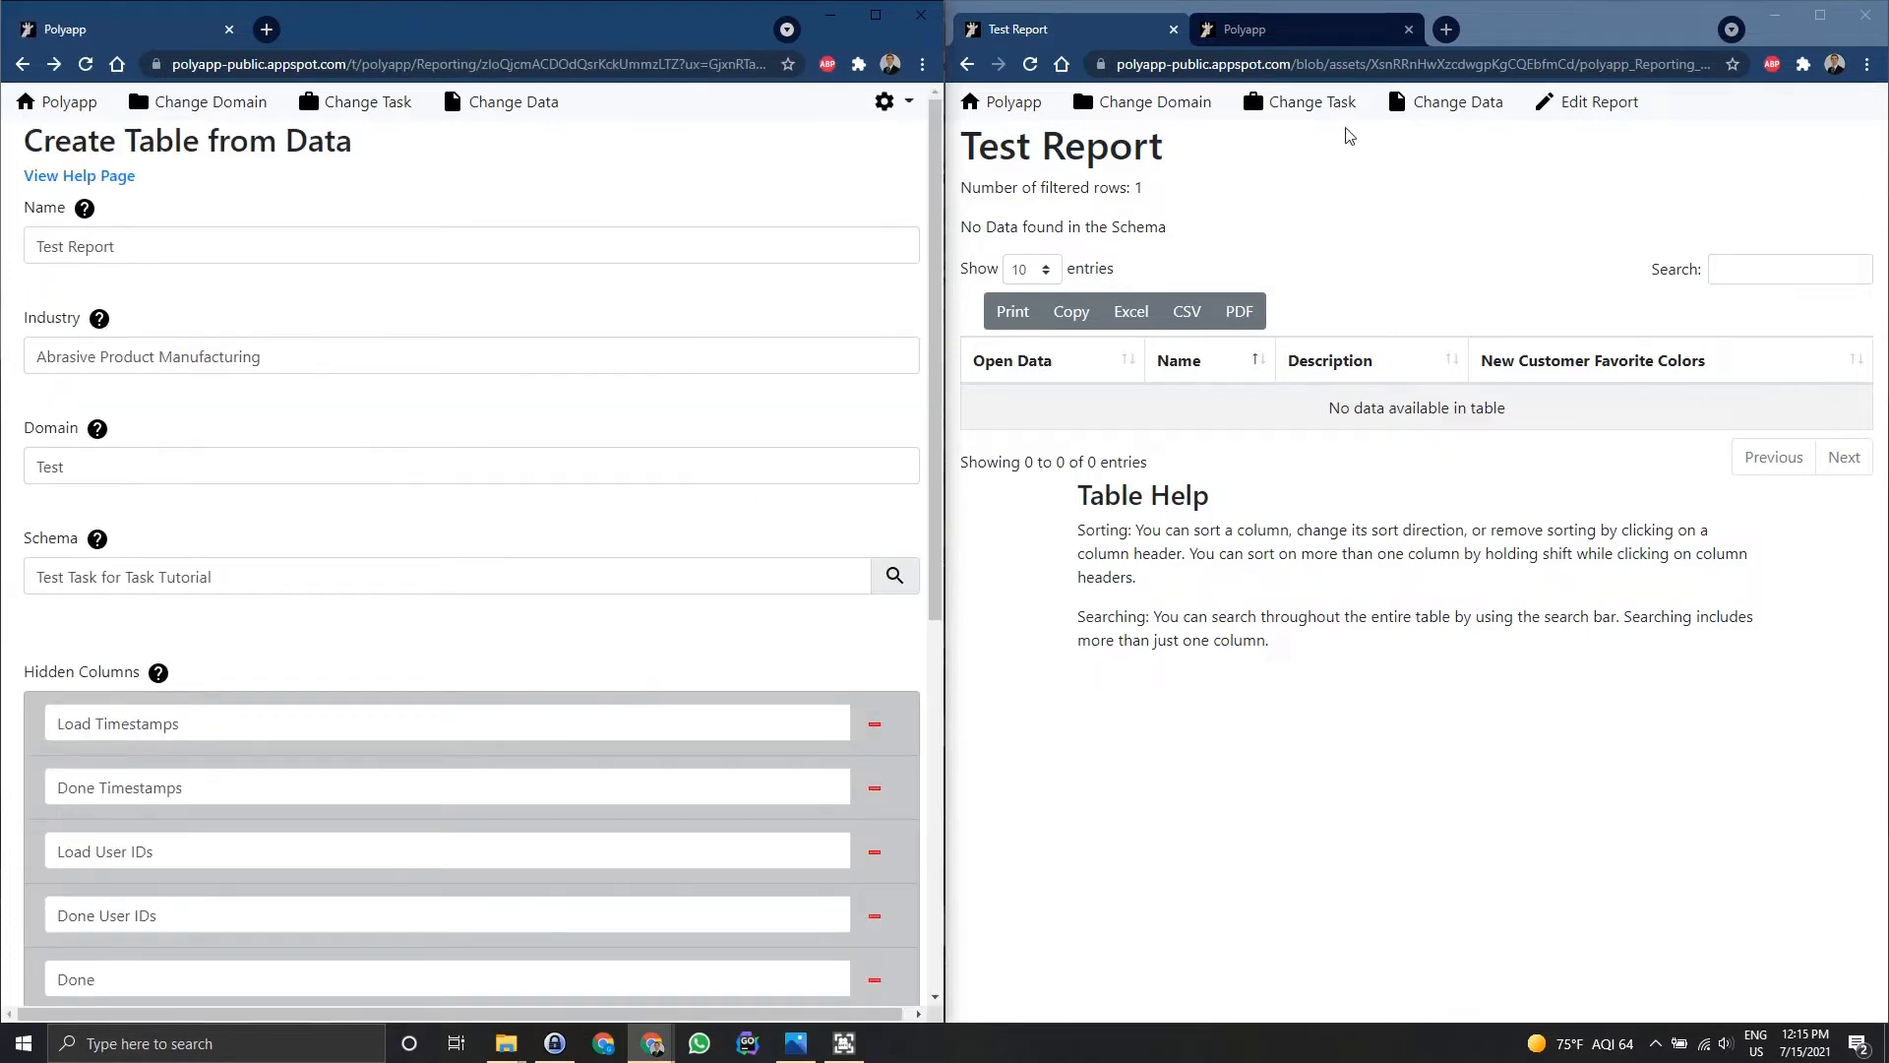
left_click(1028, 65)
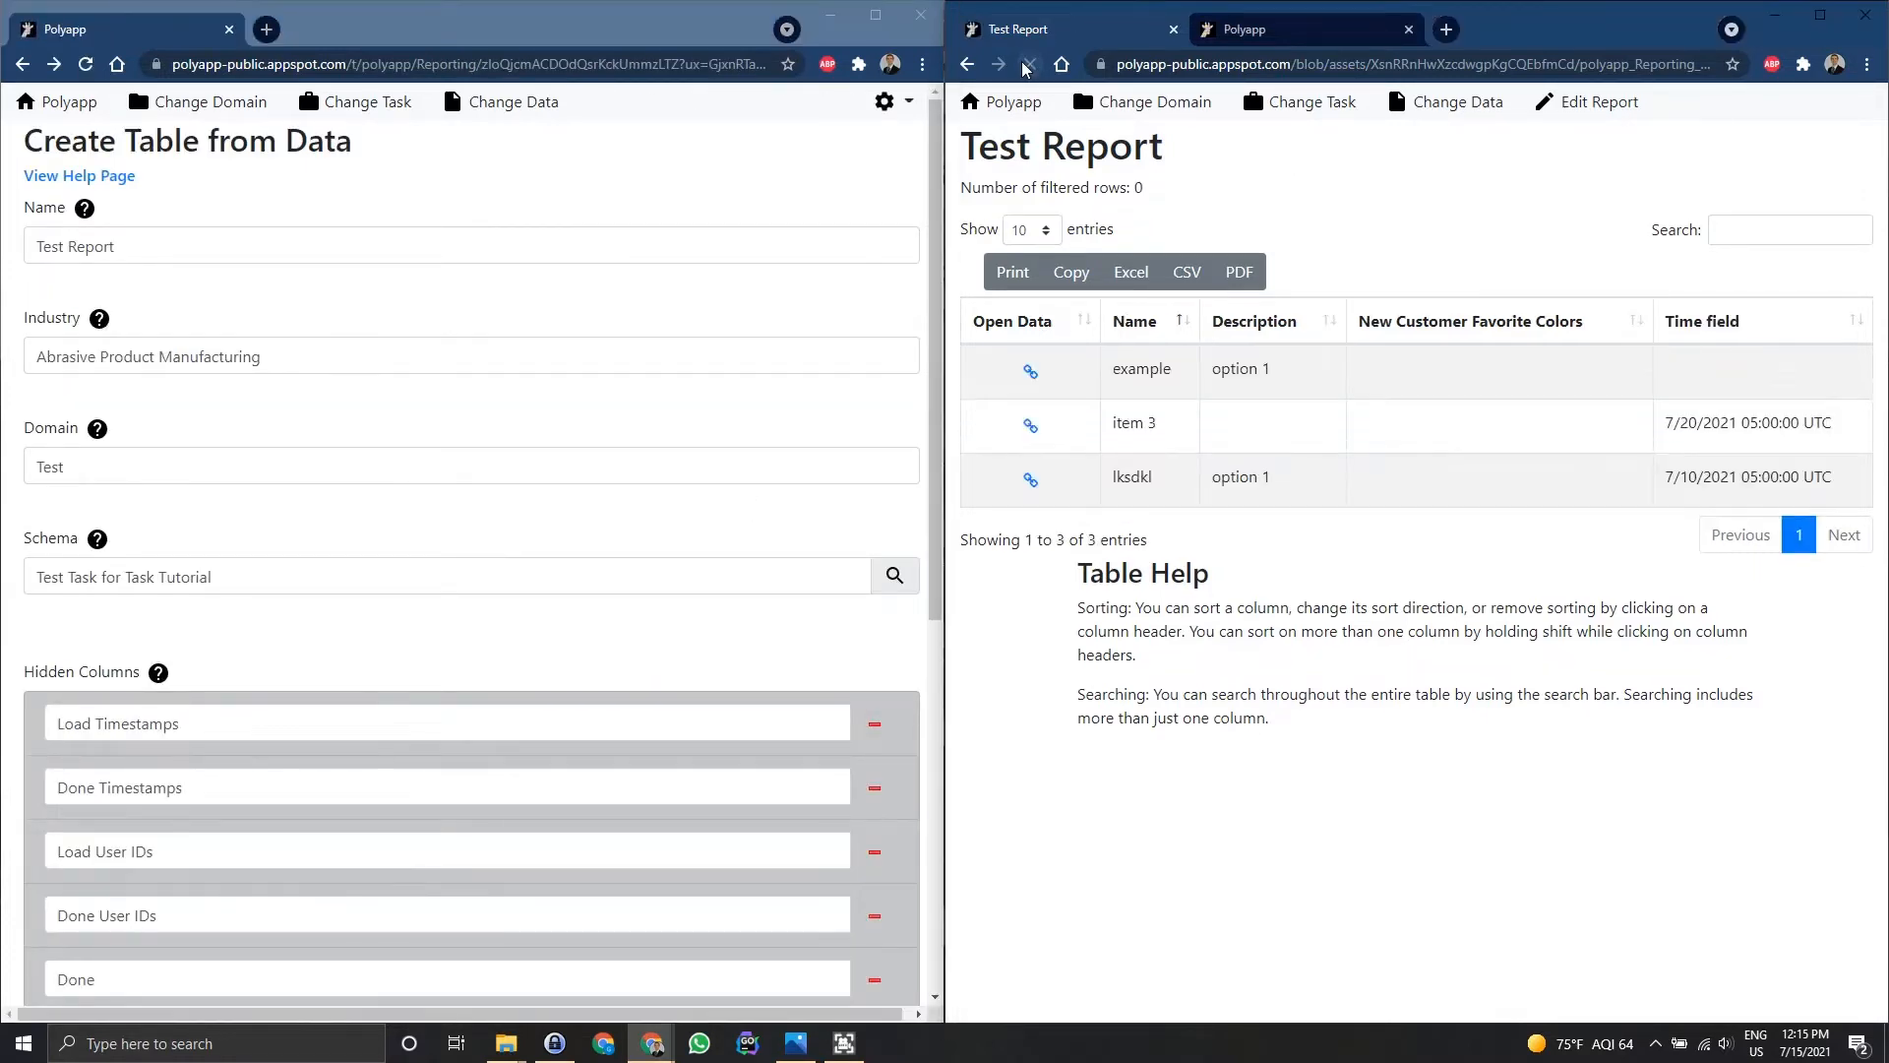
- Add a chart relative time filter to the report and expand its settings
left_click(767, 641)
scroll(765, 642, "down", 5)
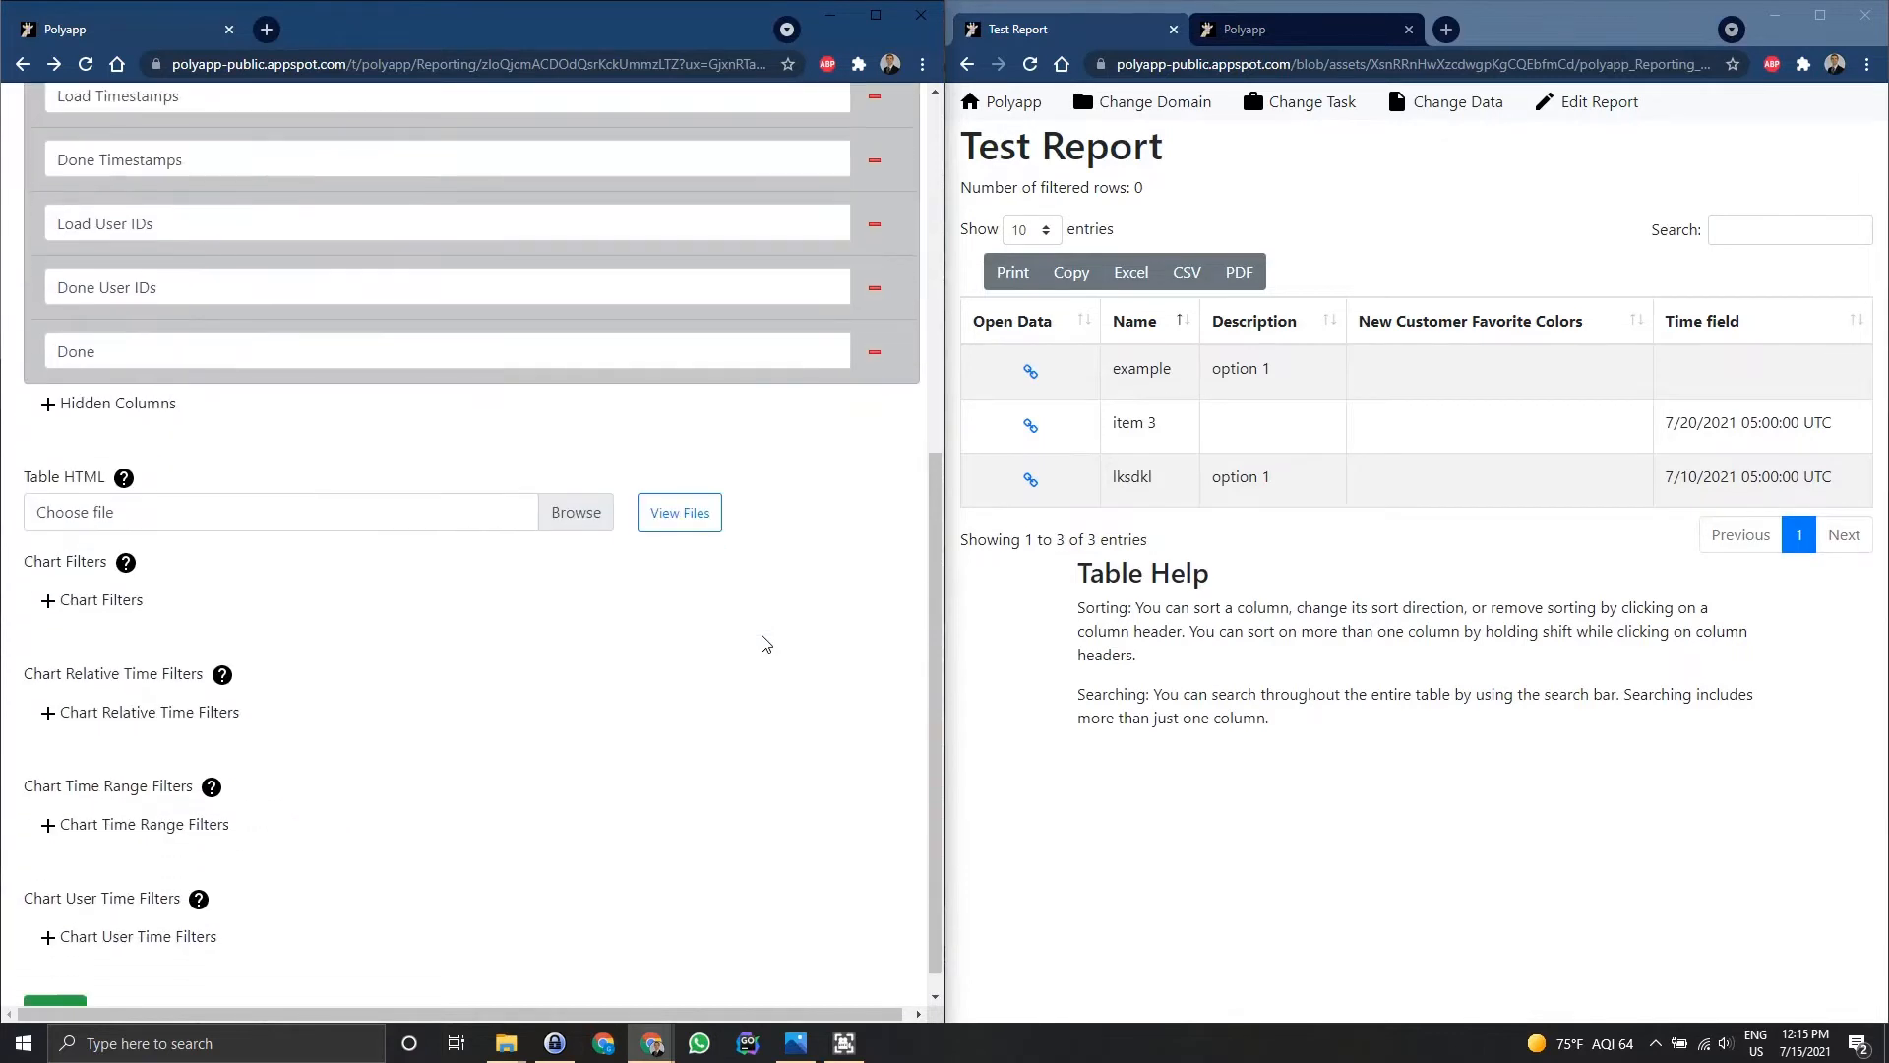
scroll(767, 644, "down", 2)
scroll(766, 644, "up", 3)
scroll(767, 645, "down", 3)
scroll(767, 644, "up", 2)
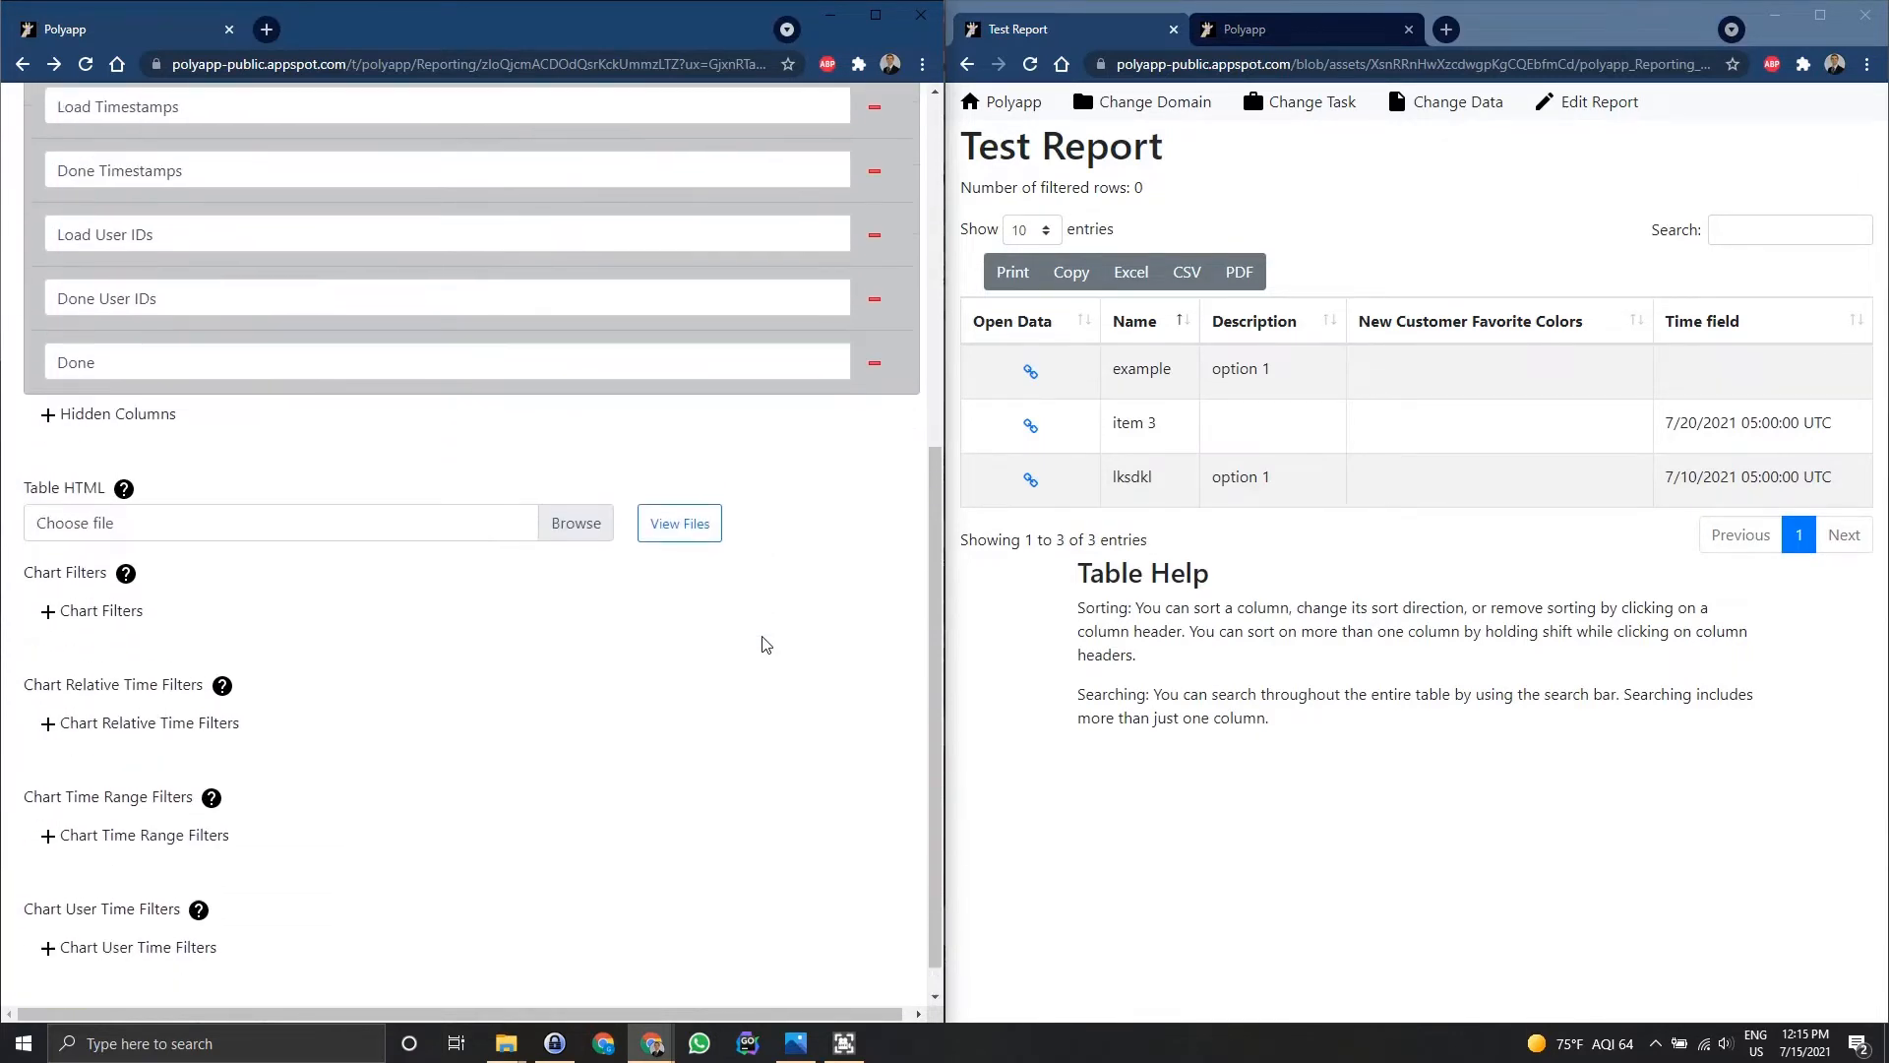
scroll(767, 645, "down", 1)
left_click(79, 685)
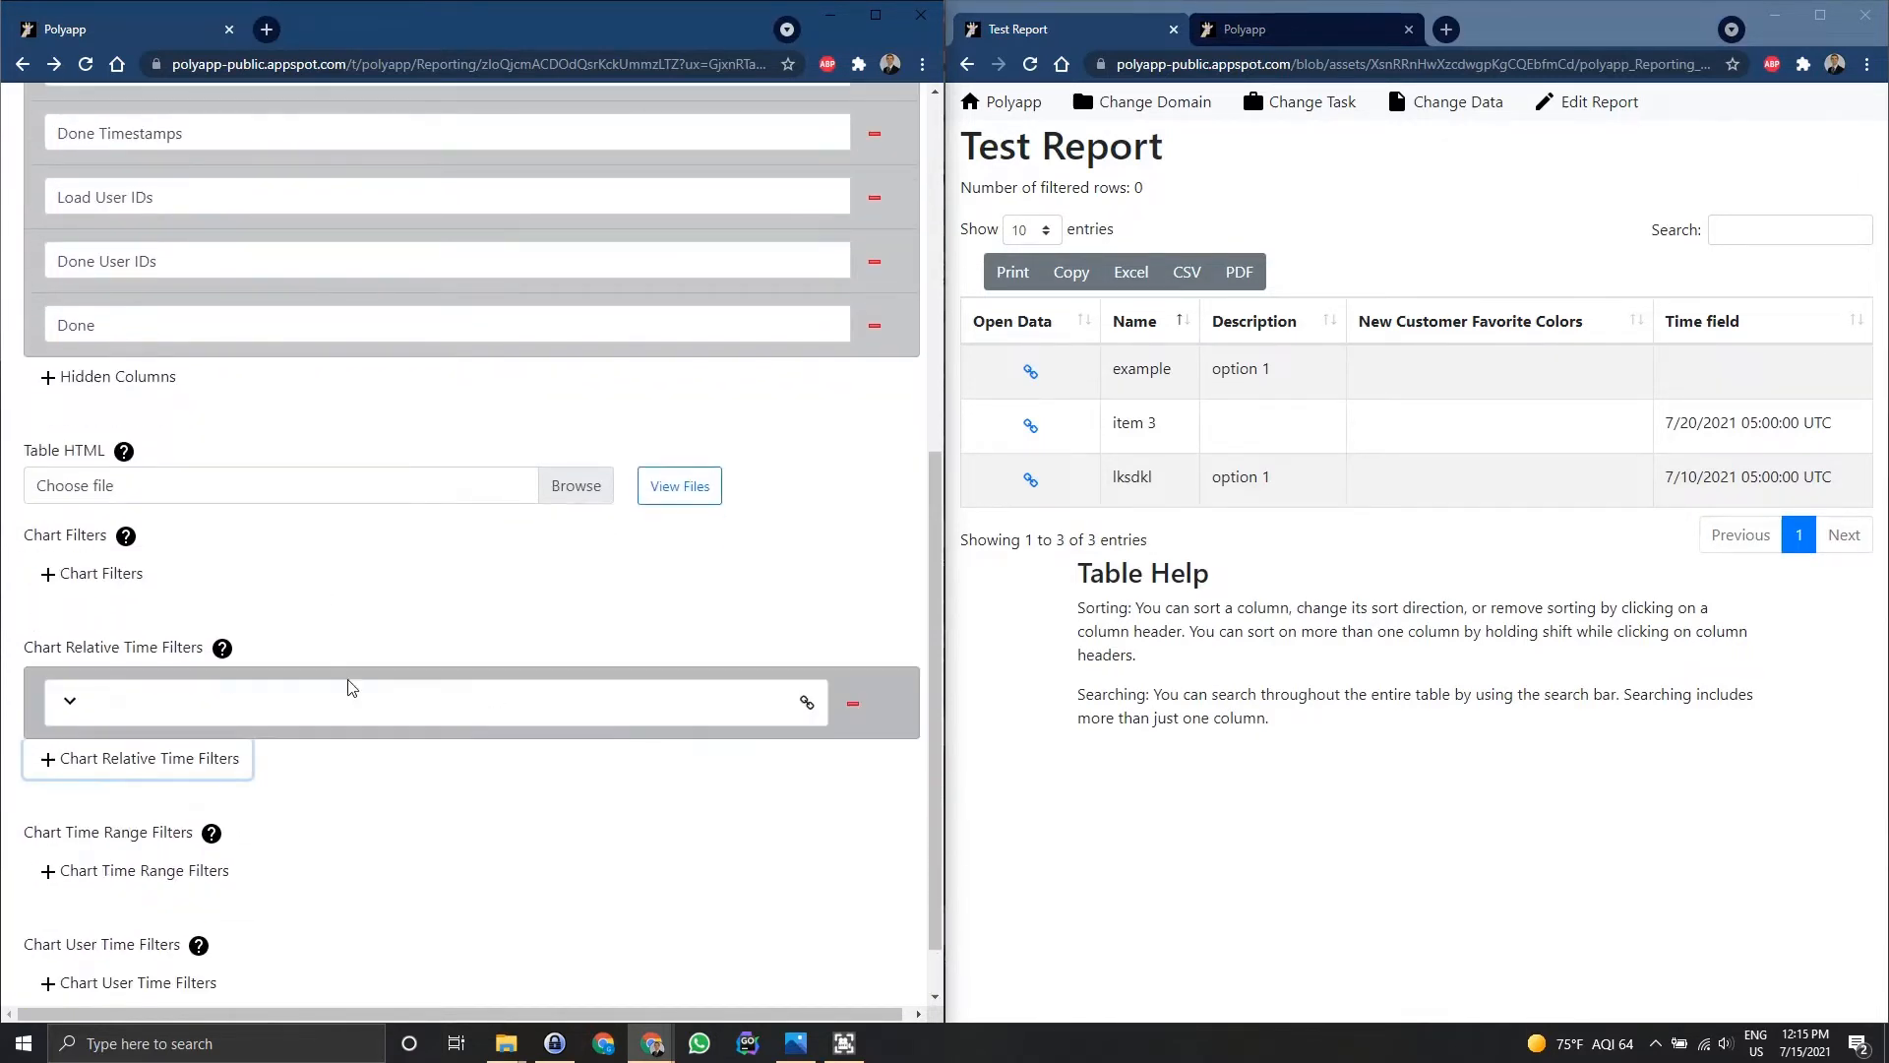
scroll(351, 688, "down", 1)
left_click(61, 637)
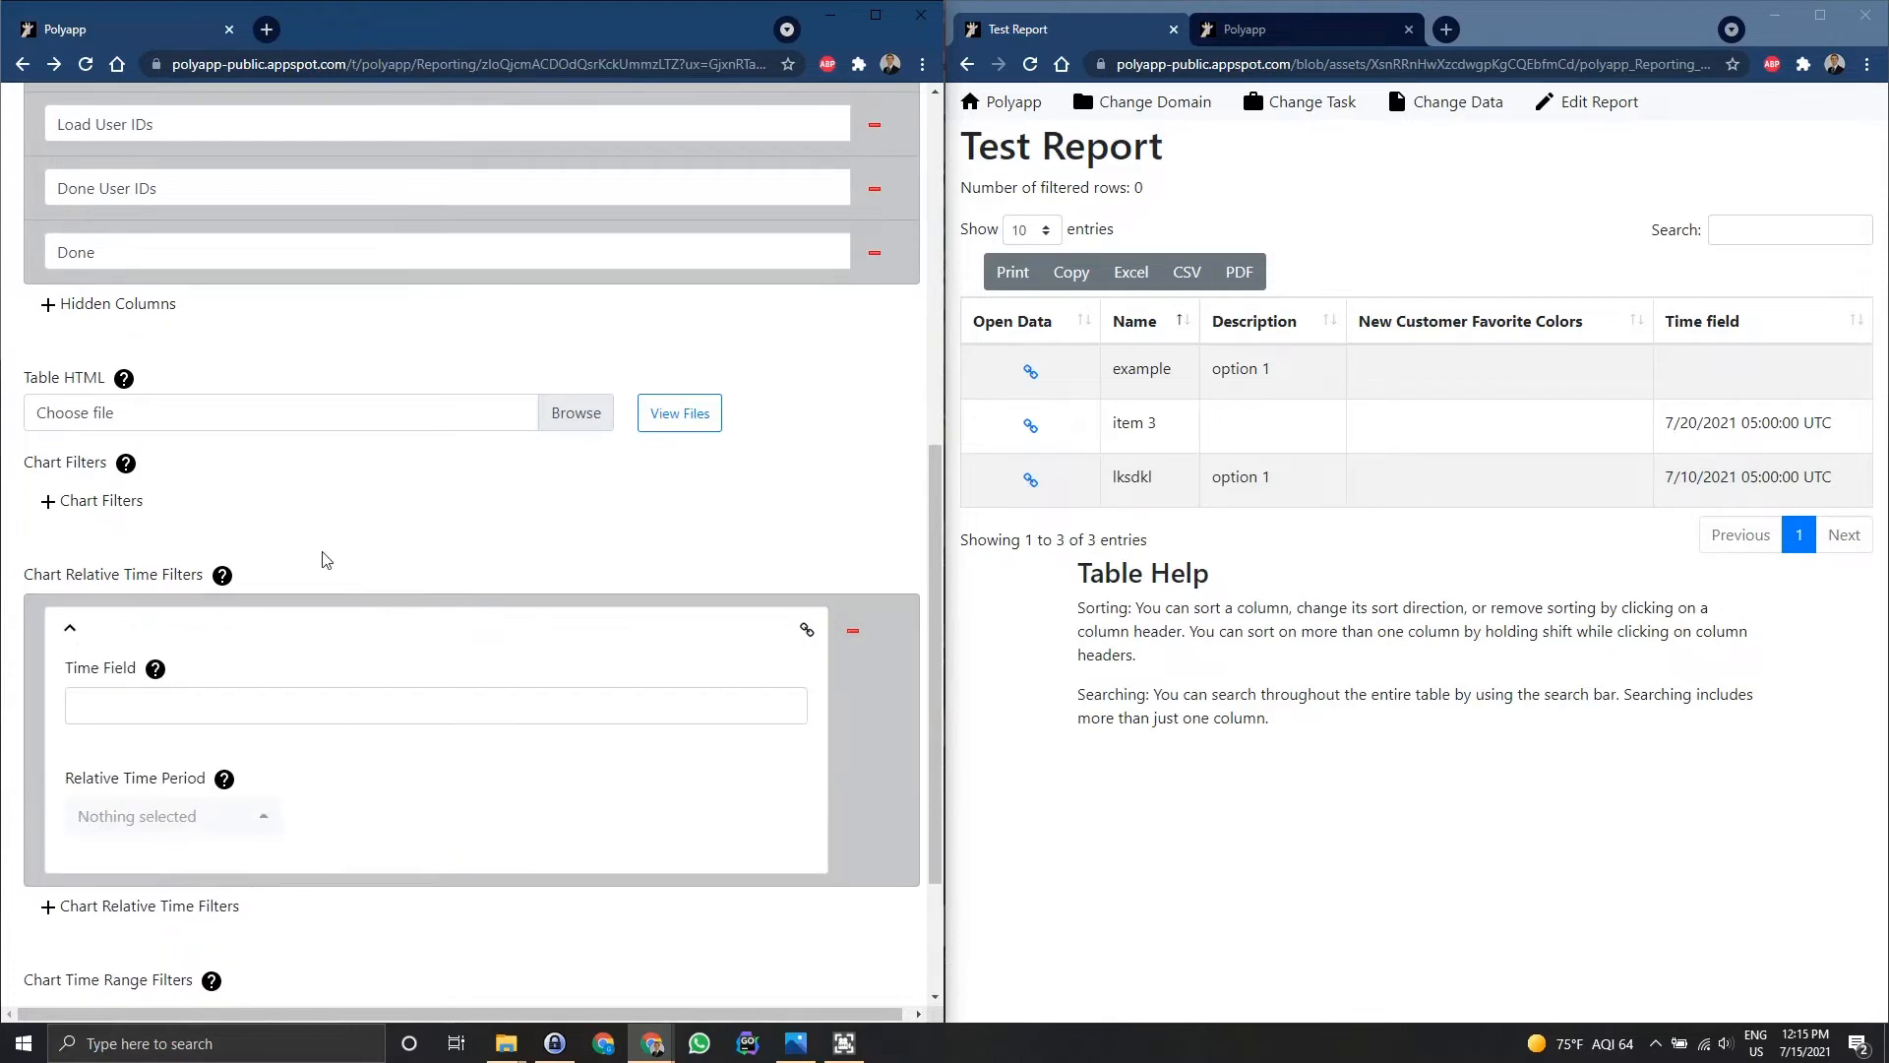
scroll(318, 556, "down", 2)
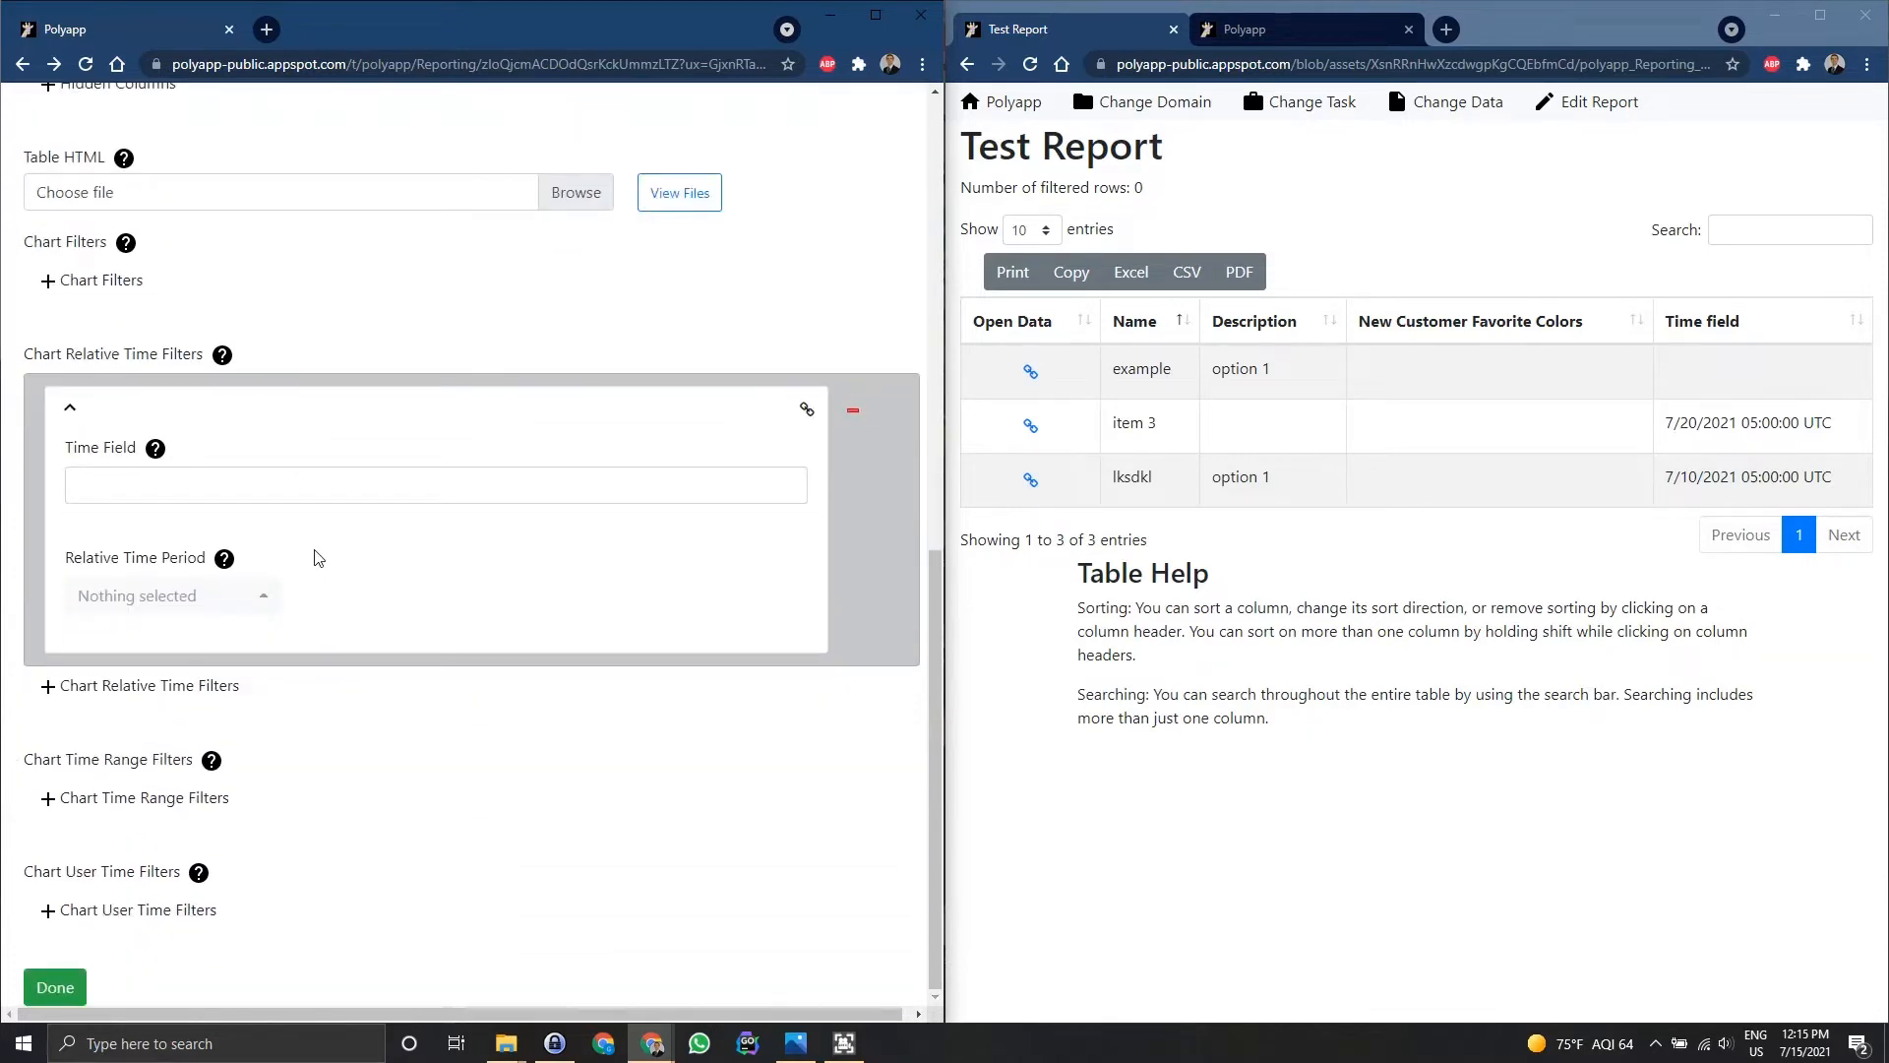
- Set the relative time filter to Last Week (M - Su) on the column "Time field" and submit the report
left_click(206, 605)
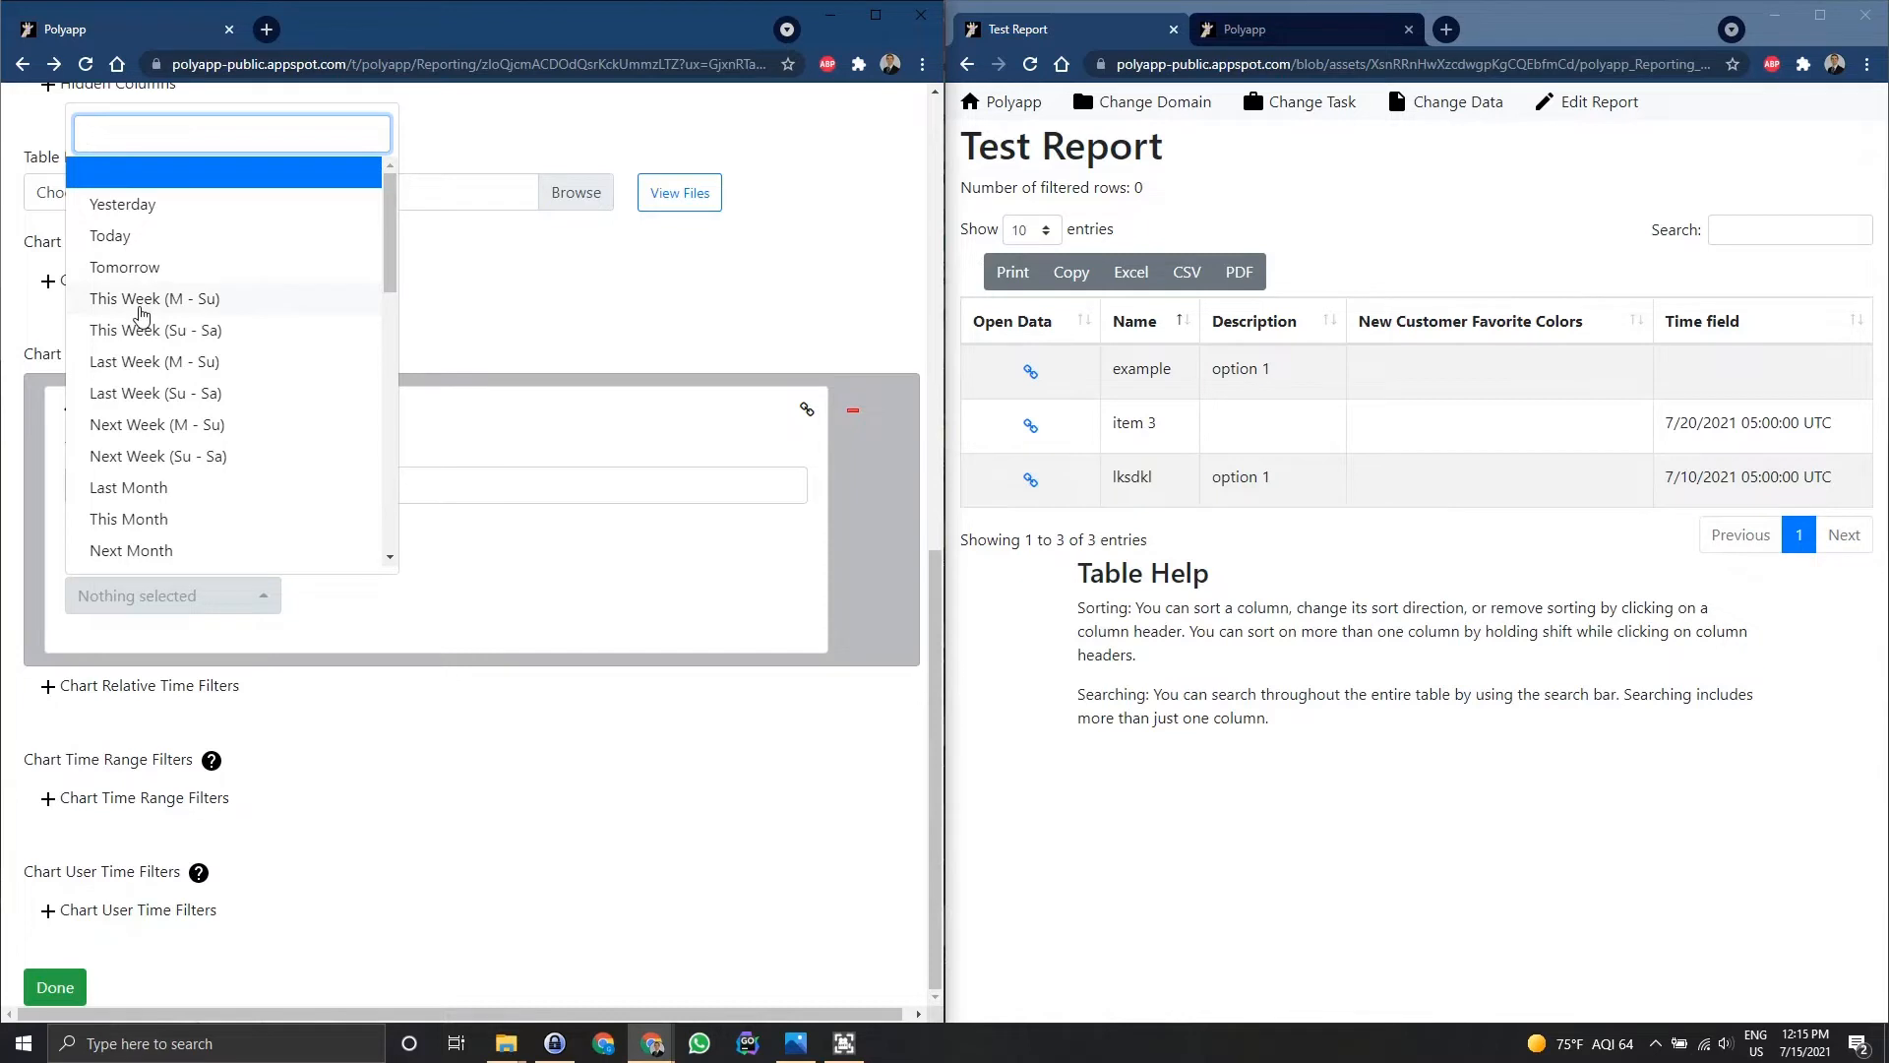
left_click(171, 364)
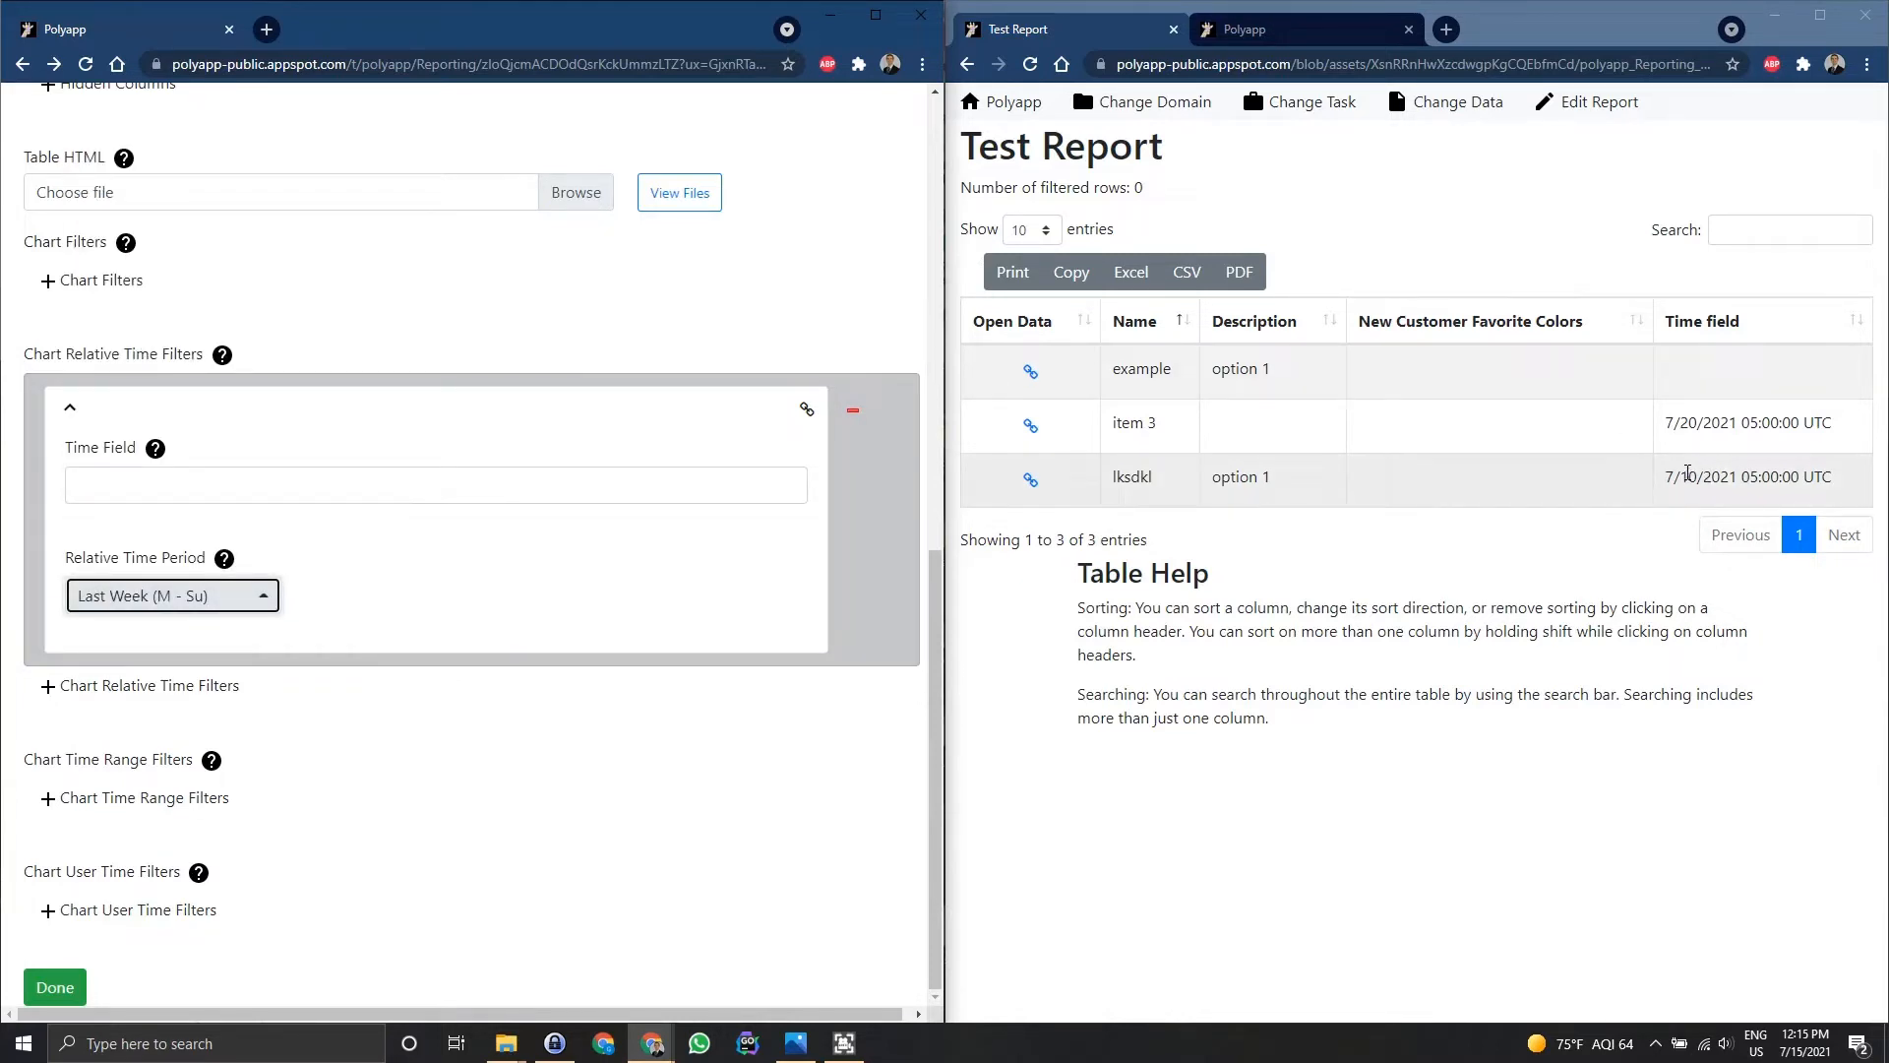
left_click(1796, 1041)
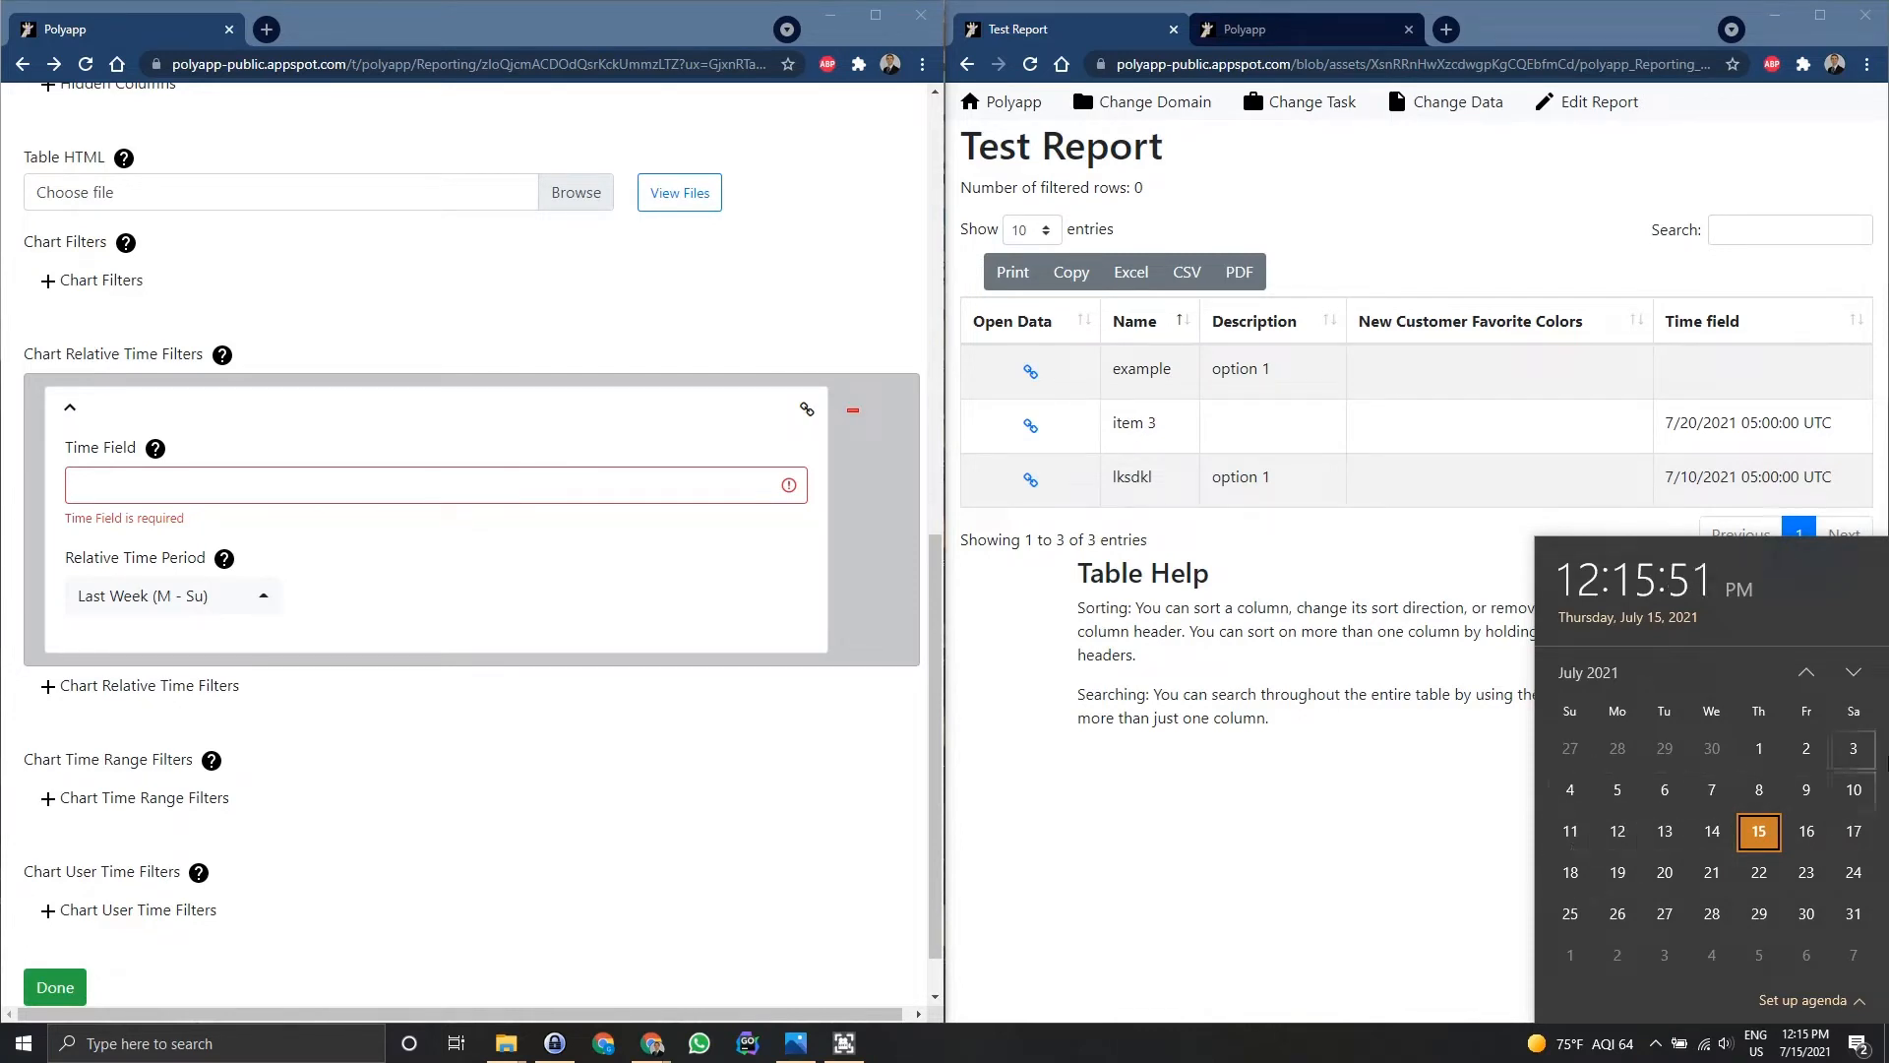
left_click(311, 497)
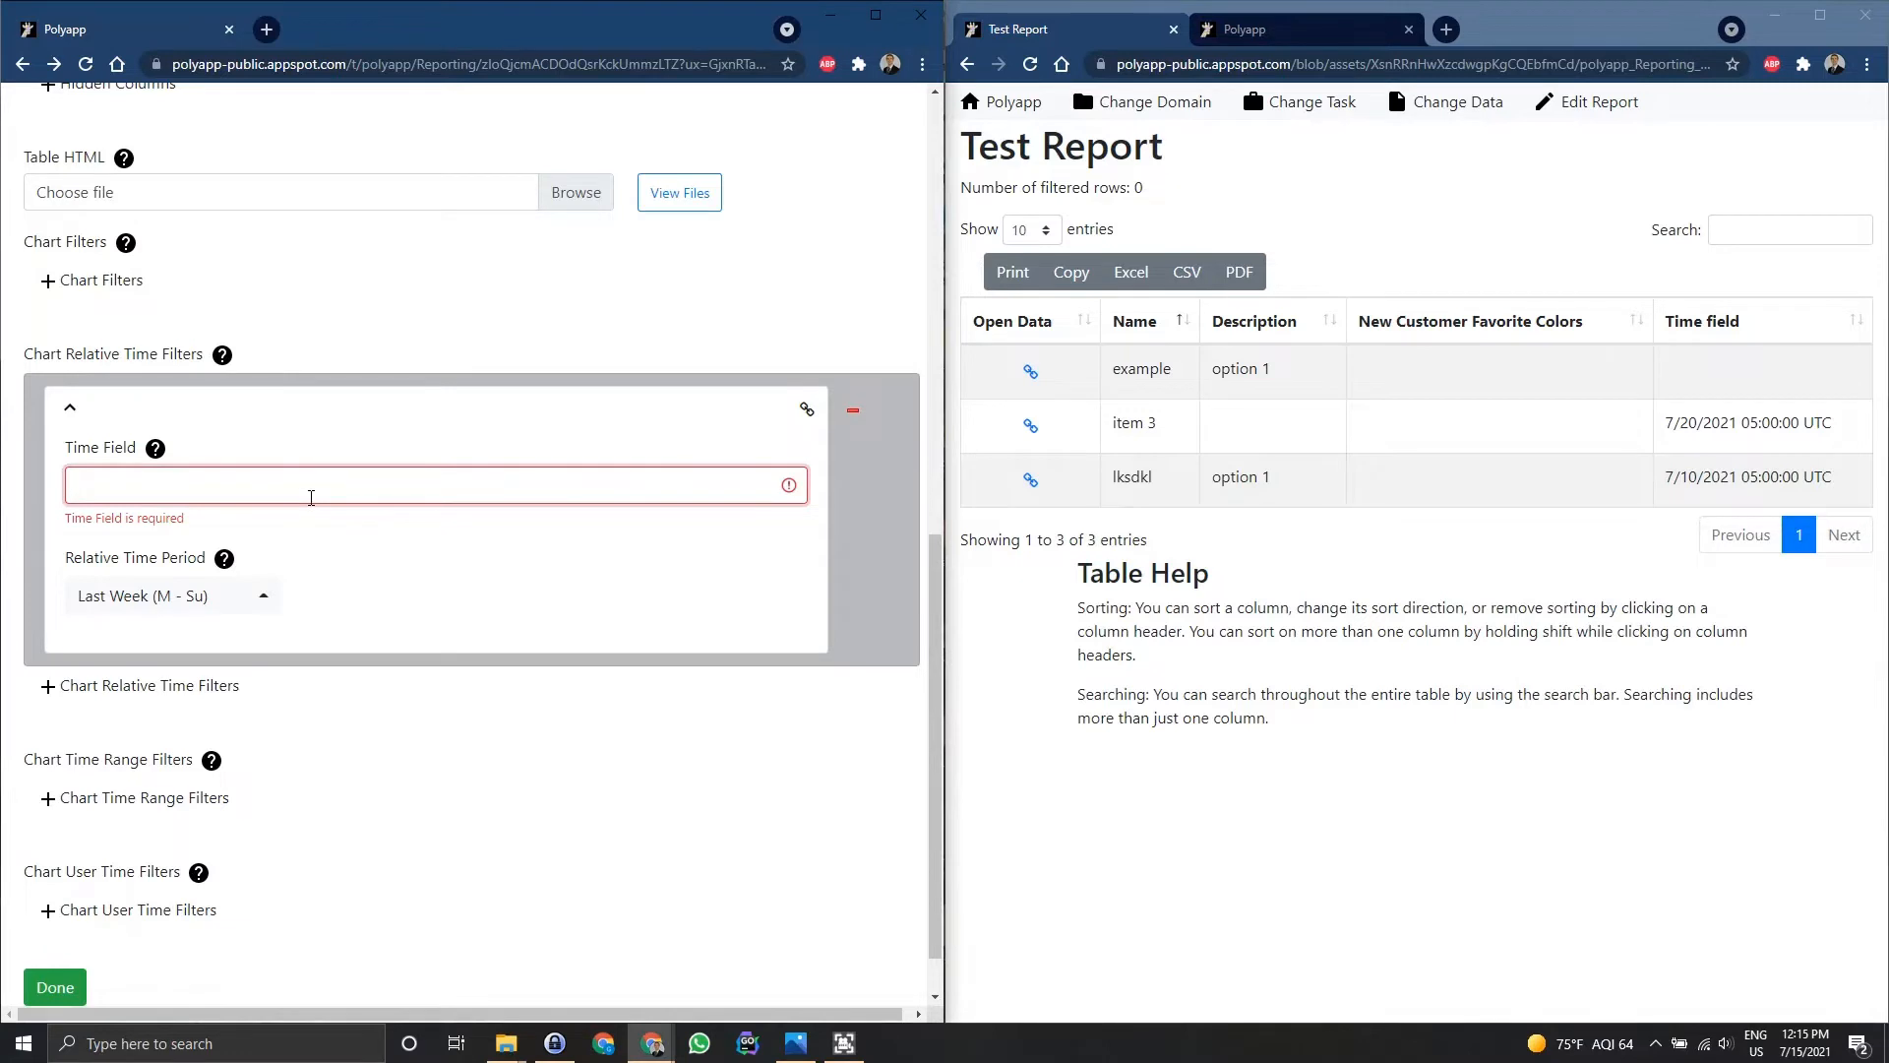
type("Time field")
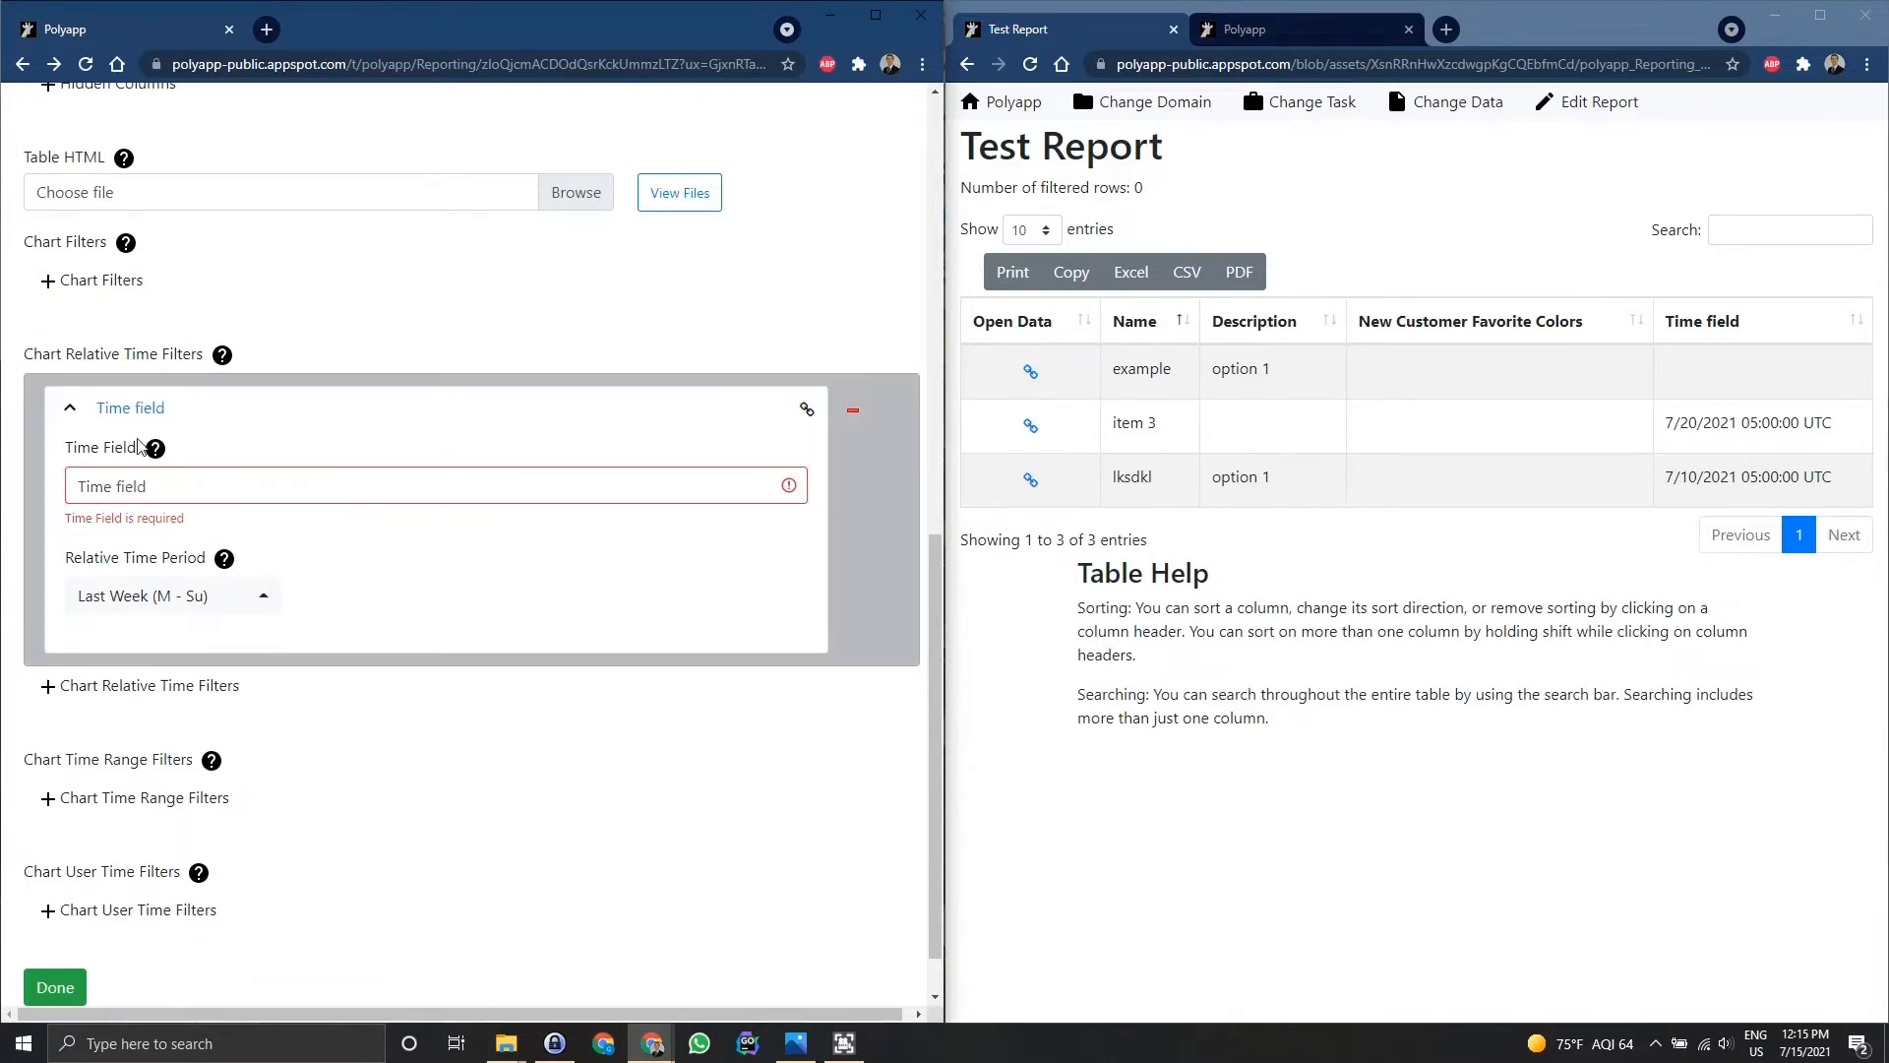
left_click(64, 996)
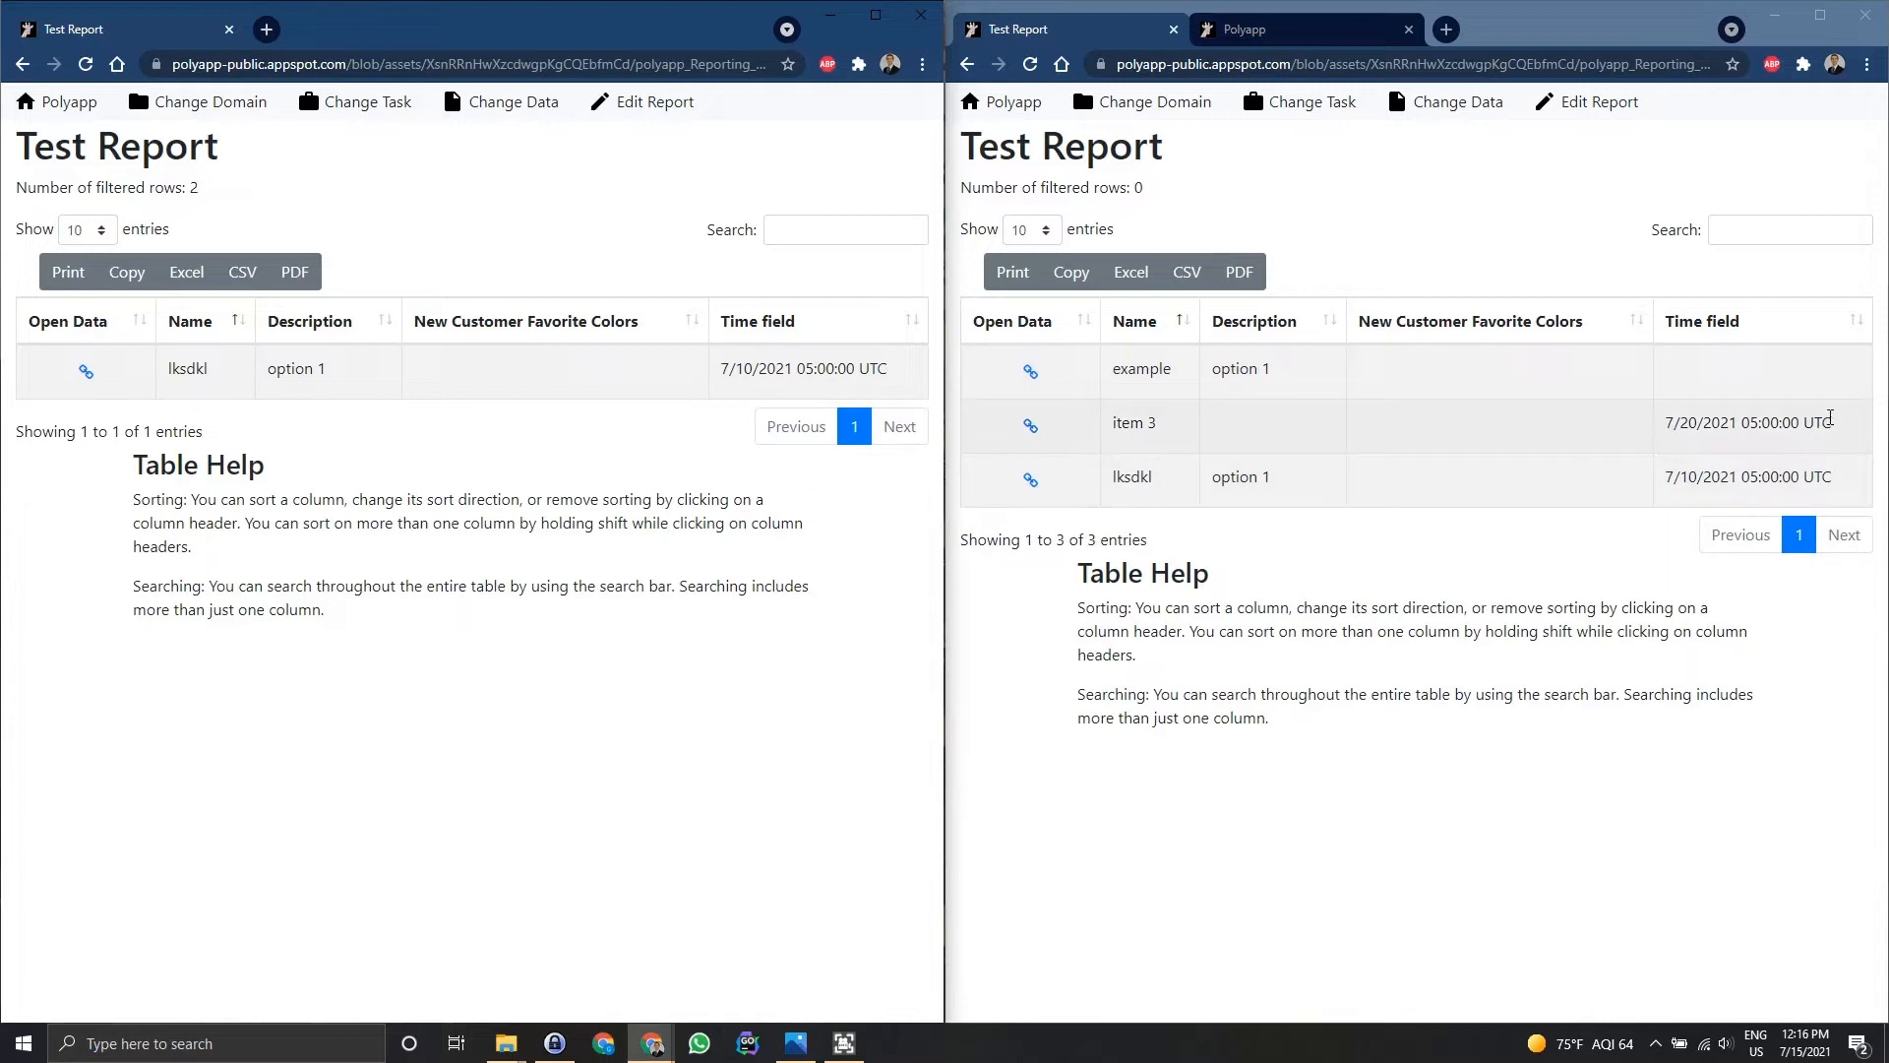
- Return to the report's edit form and review the relative time filter's available periods, keeping the selected one
key("alt+Left")
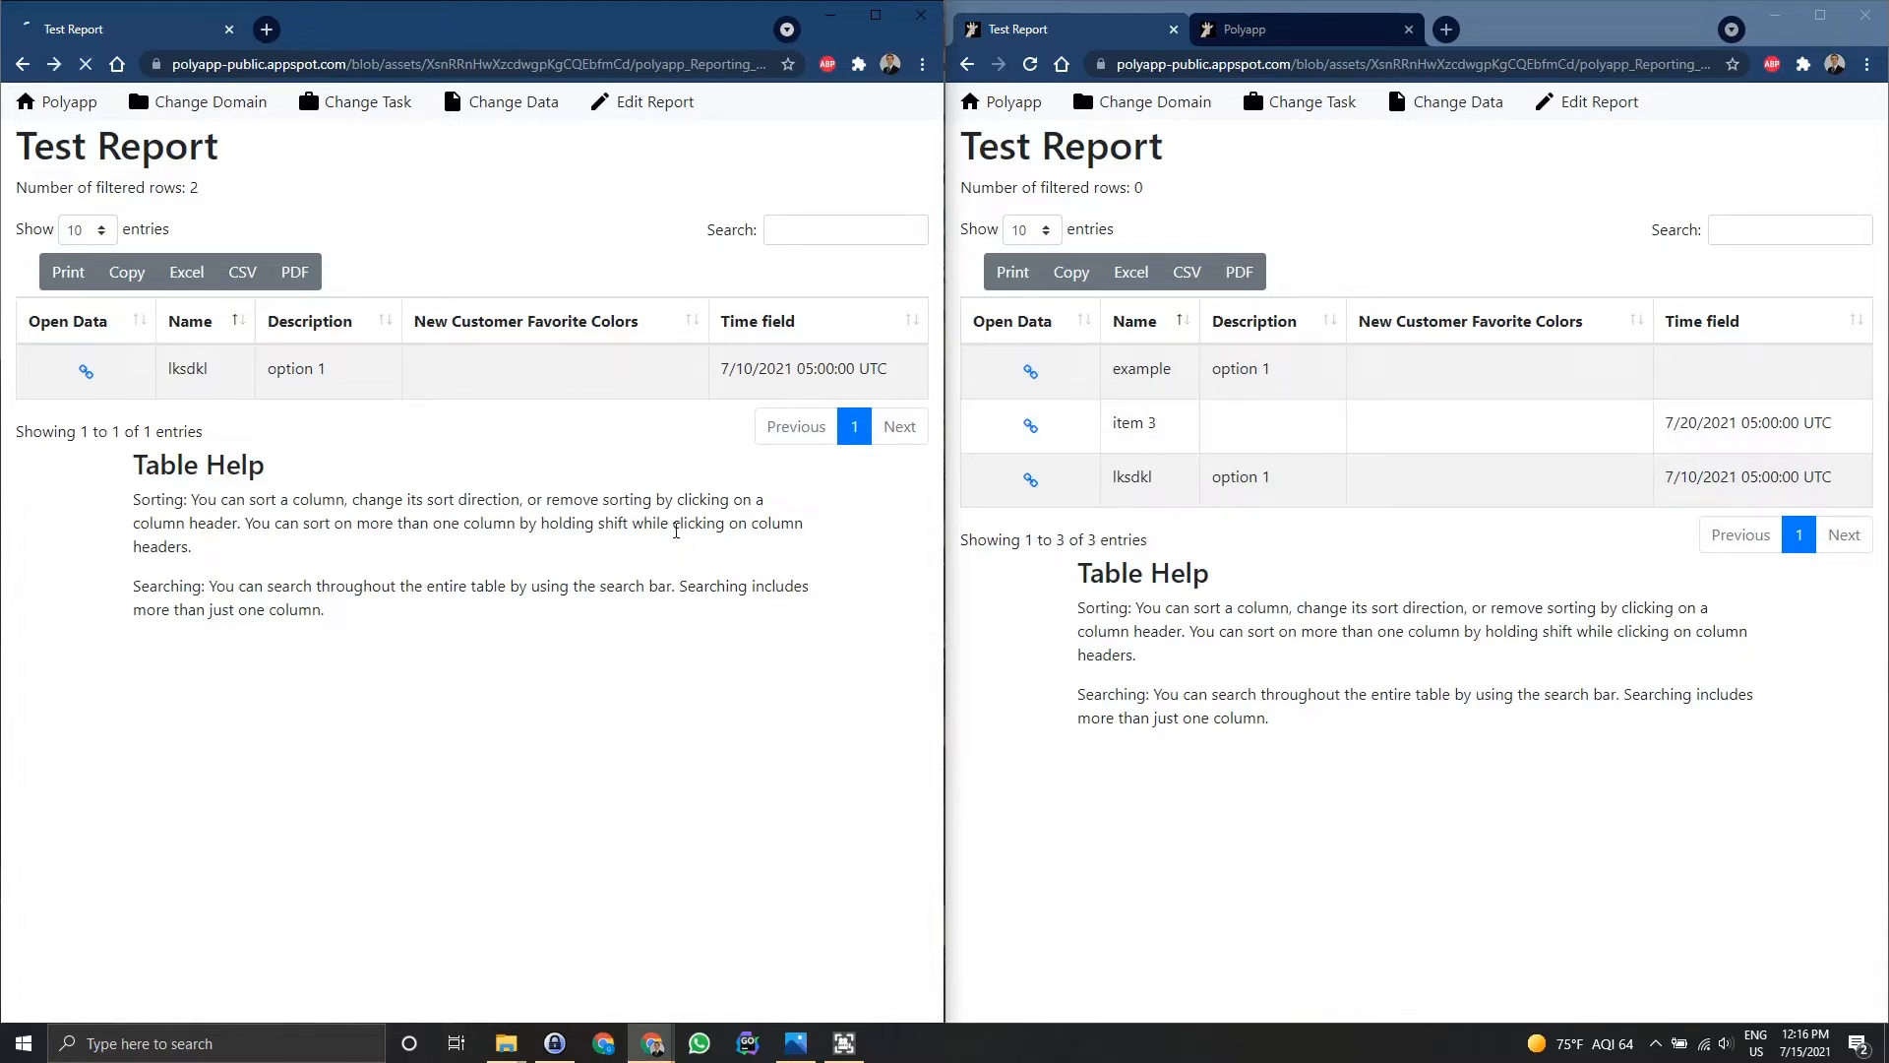
scroll(472, 607, "down", 8)
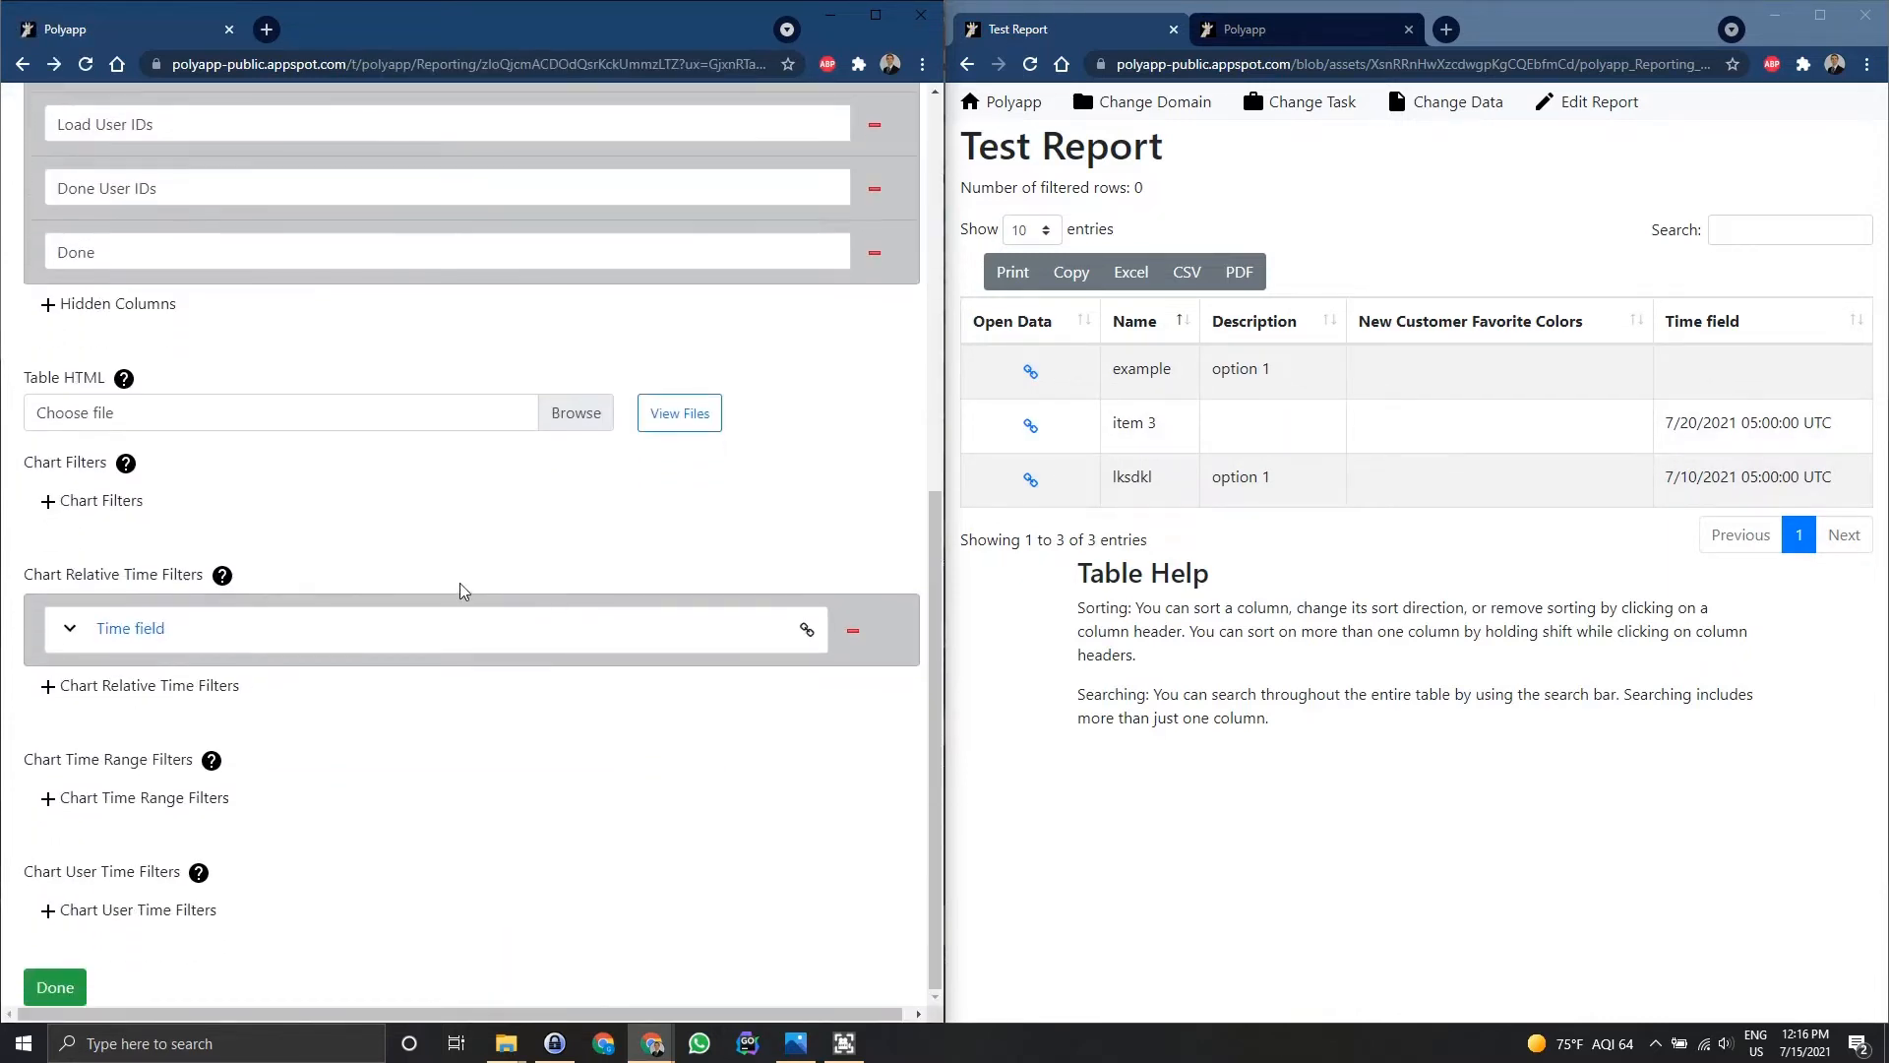
left_click(164, 631)
scroll(226, 630, "down", 2)
left_click(213, 640)
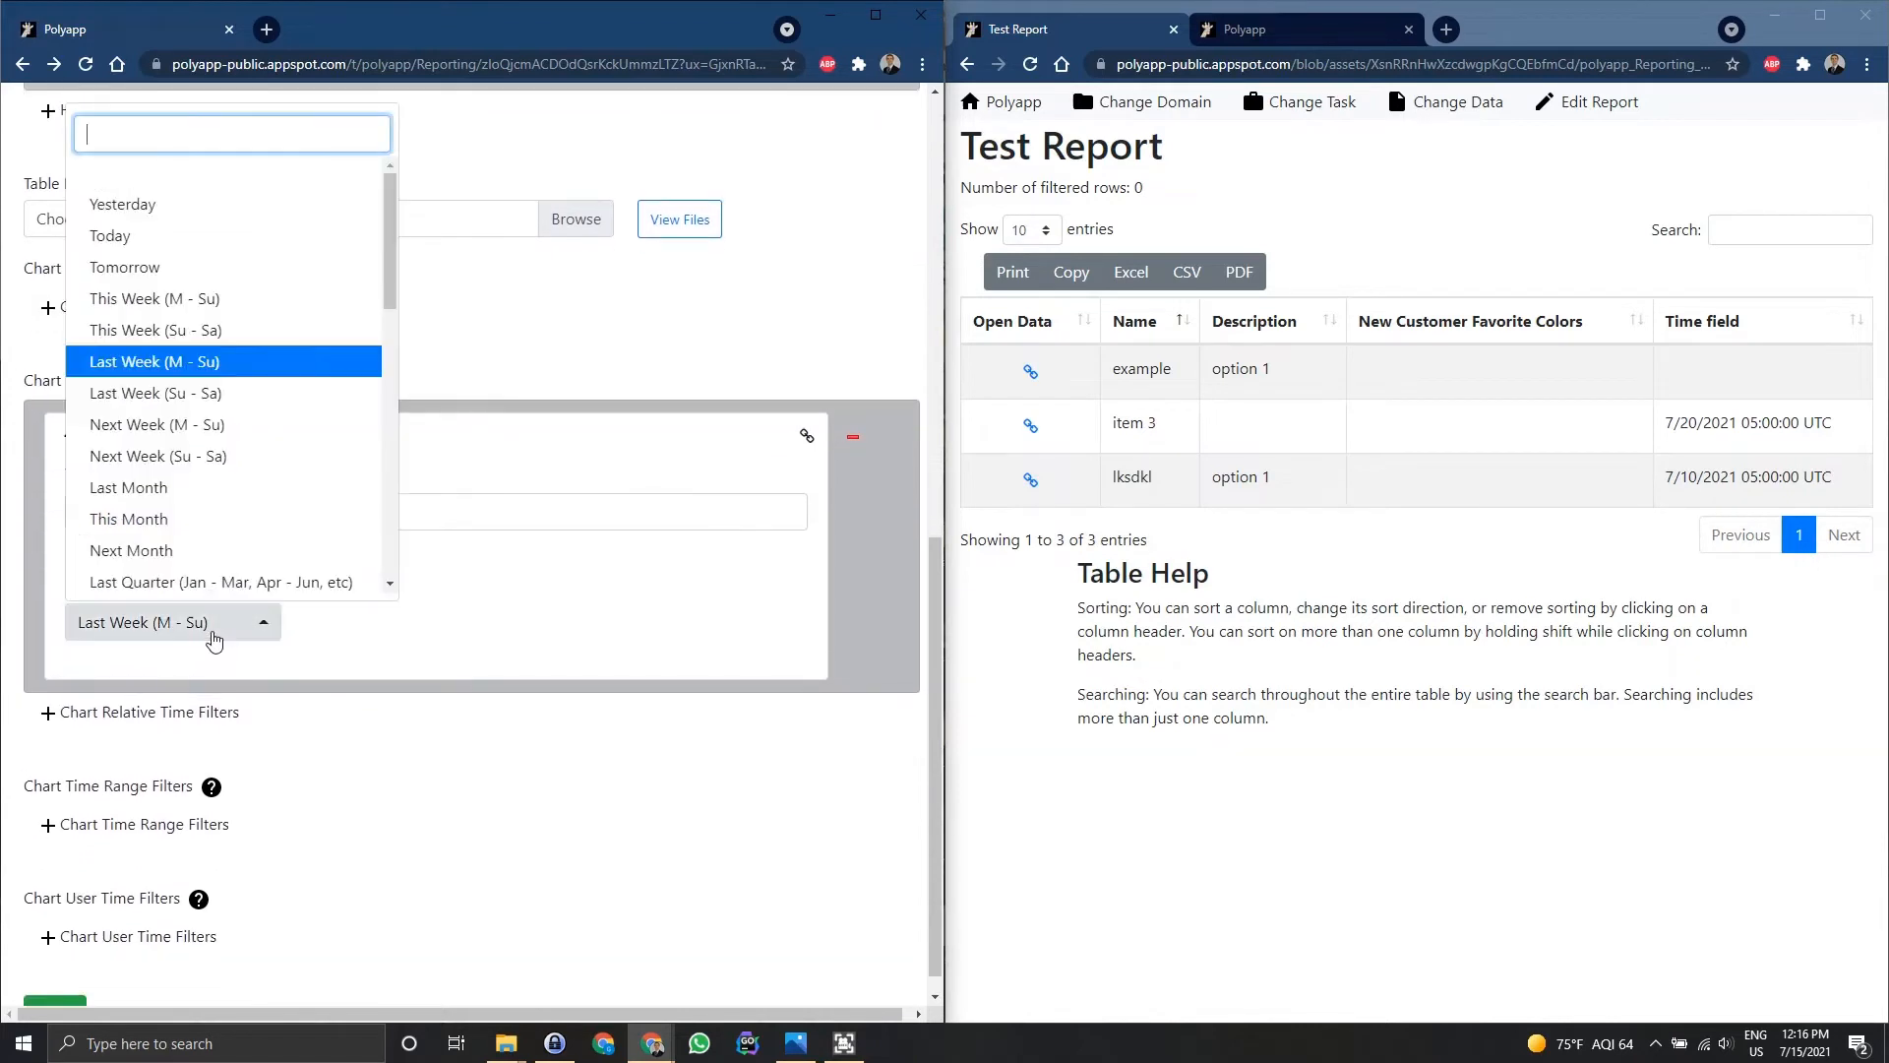
left_click(213, 640)
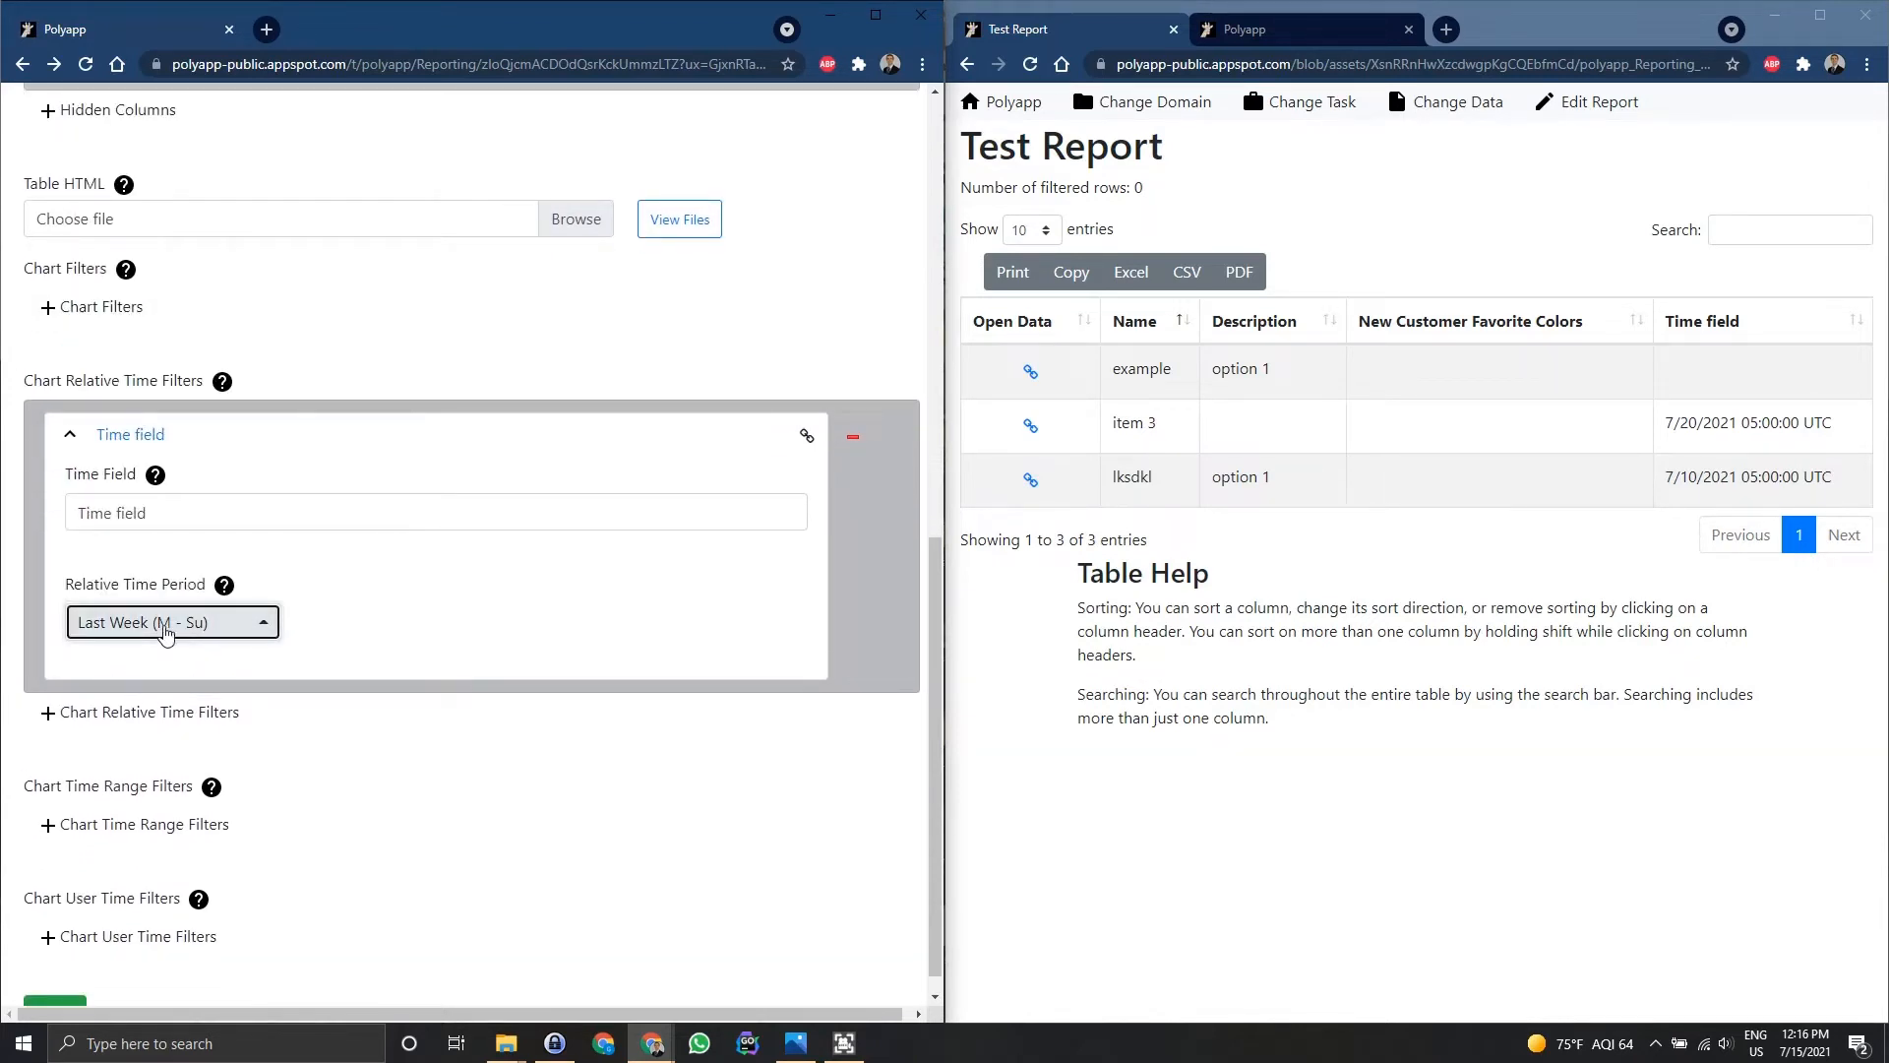
left_click(140, 444)
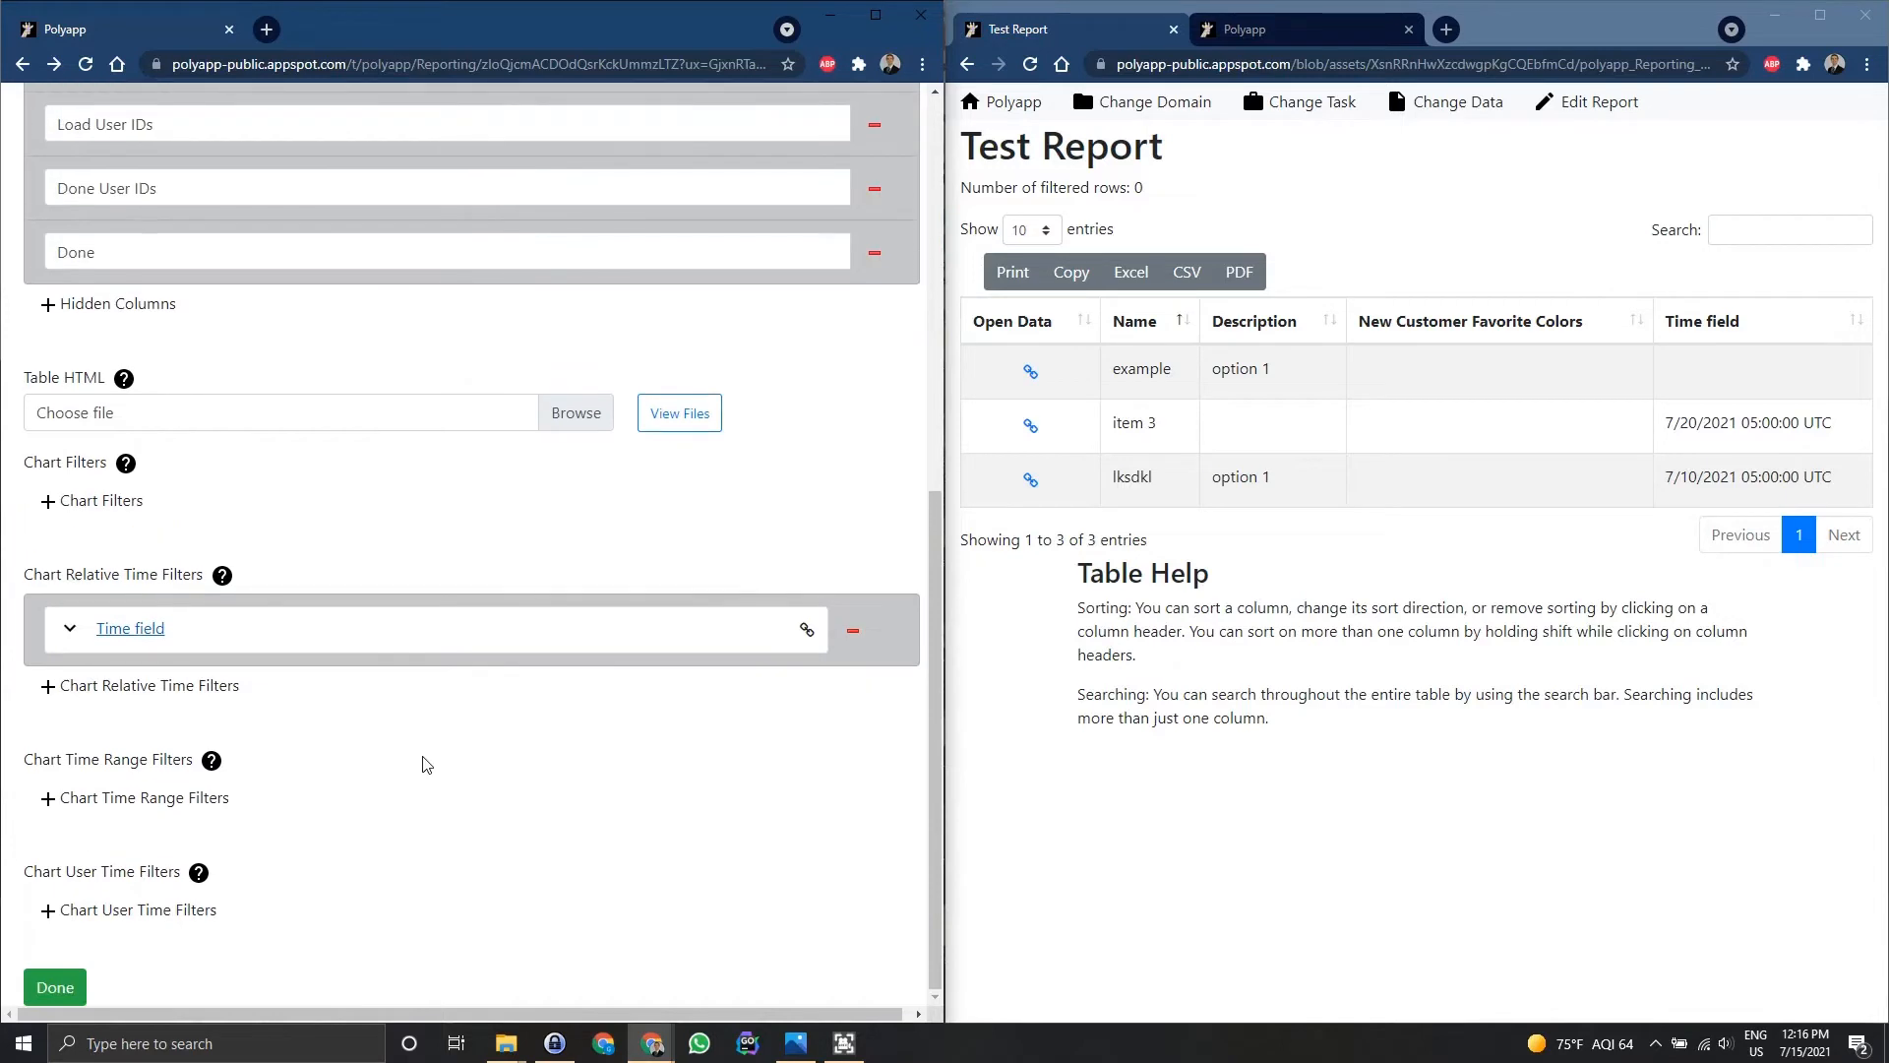
- Add a chart time range filter with lower limit 12/20/2020 and upper limit 12/30/2020
left_click(106, 804)
left_click(74, 743)
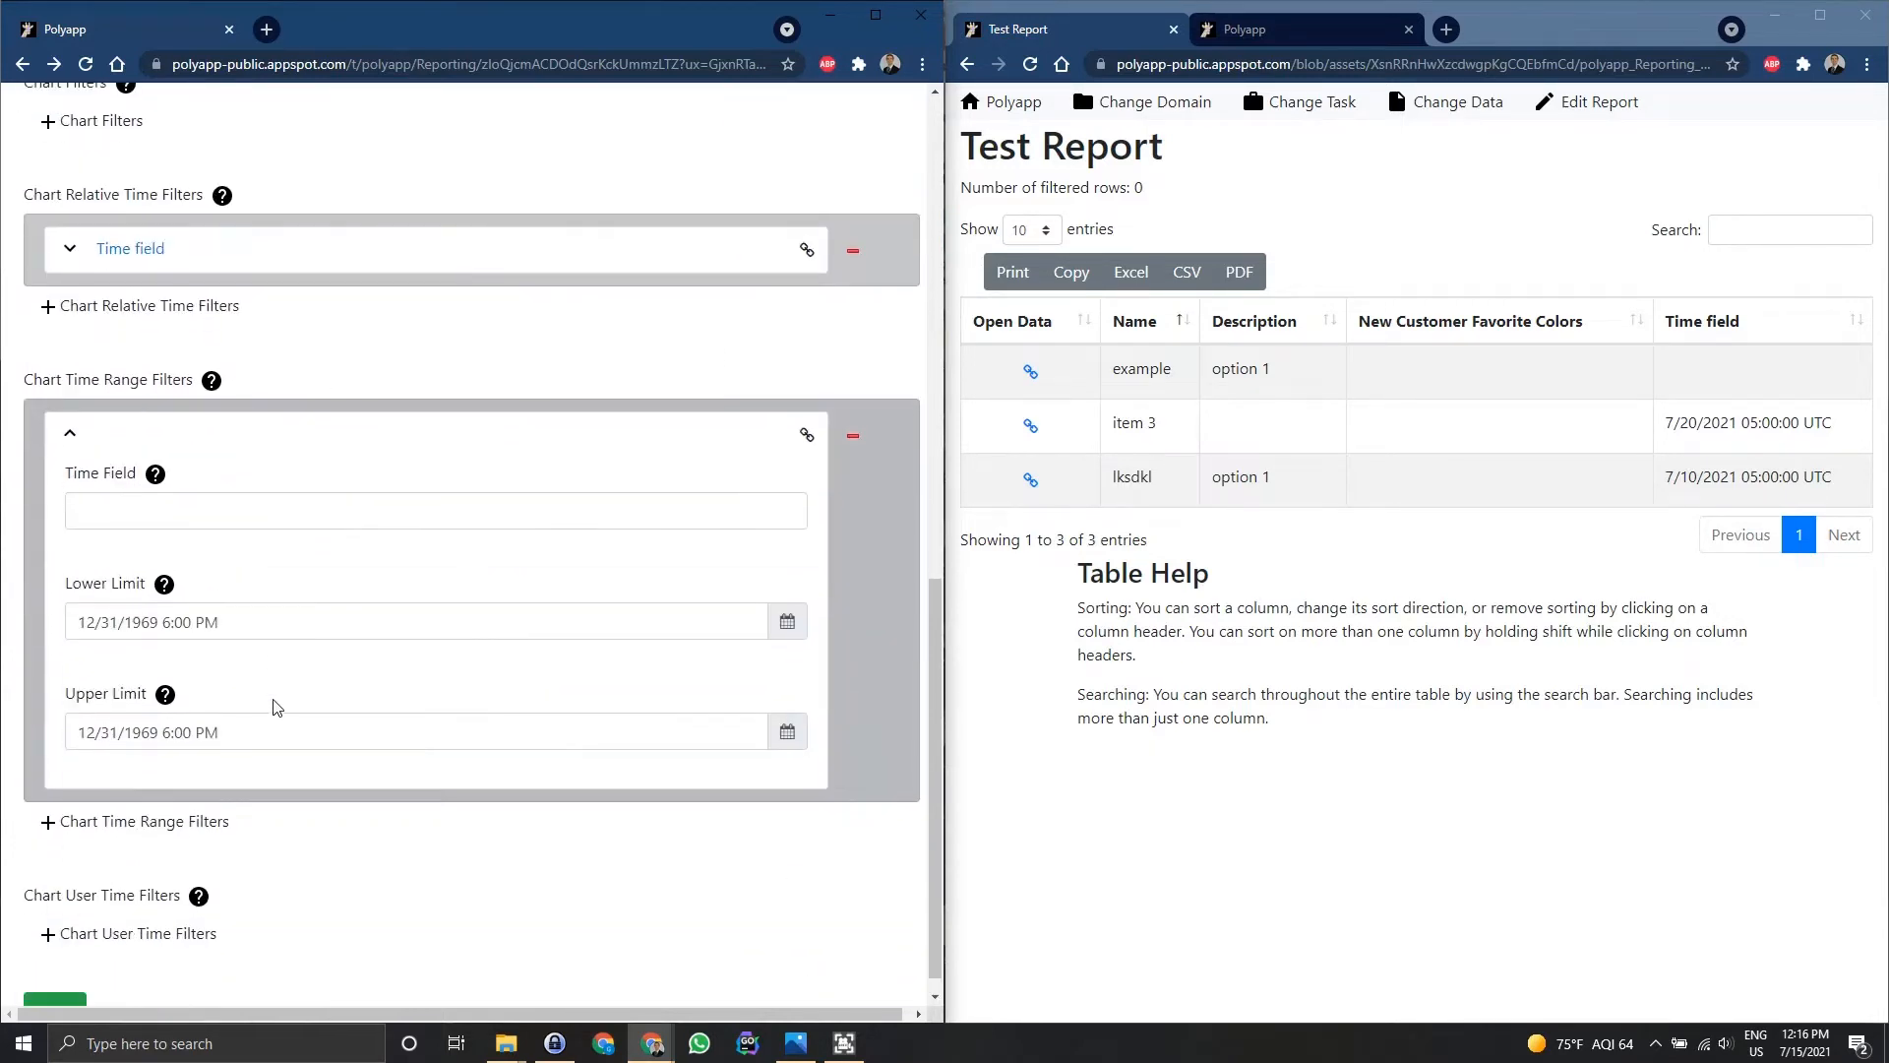
left_click(283, 510)
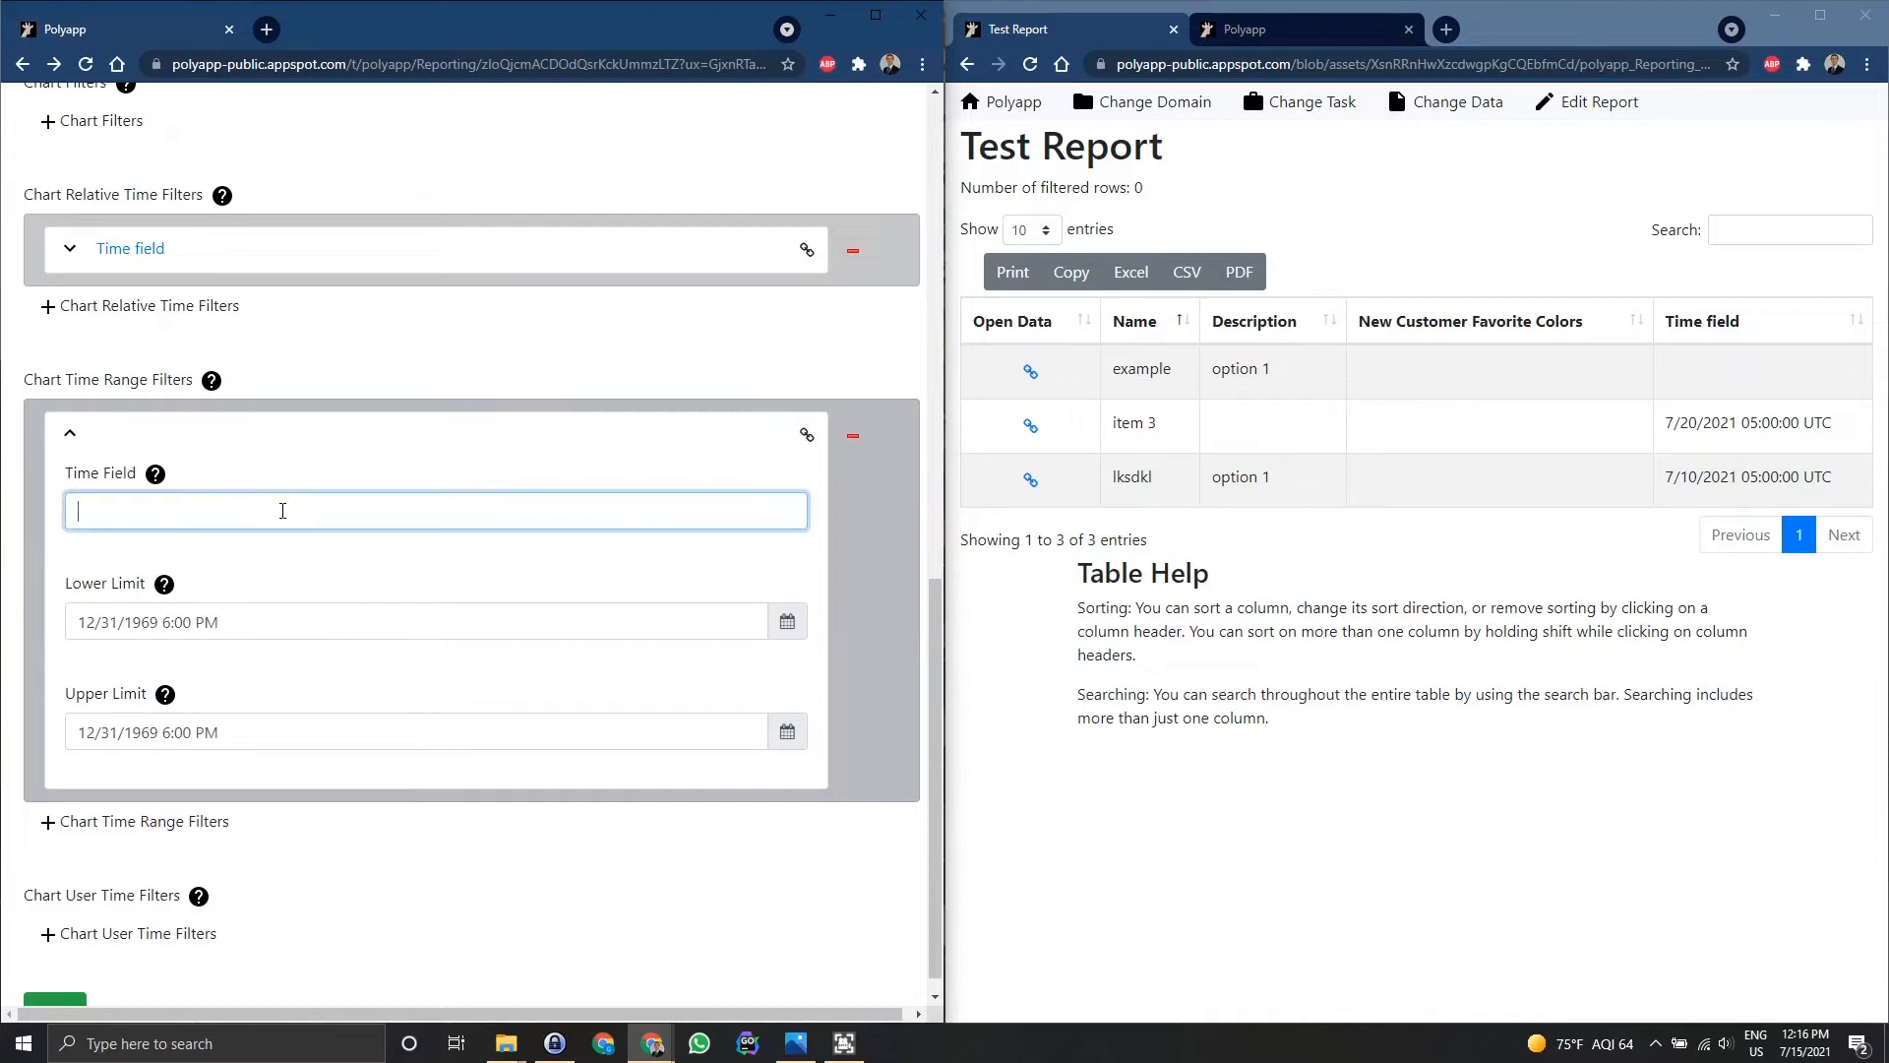
left_click(319, 613)
triple_click(324, 620)
type("12/")
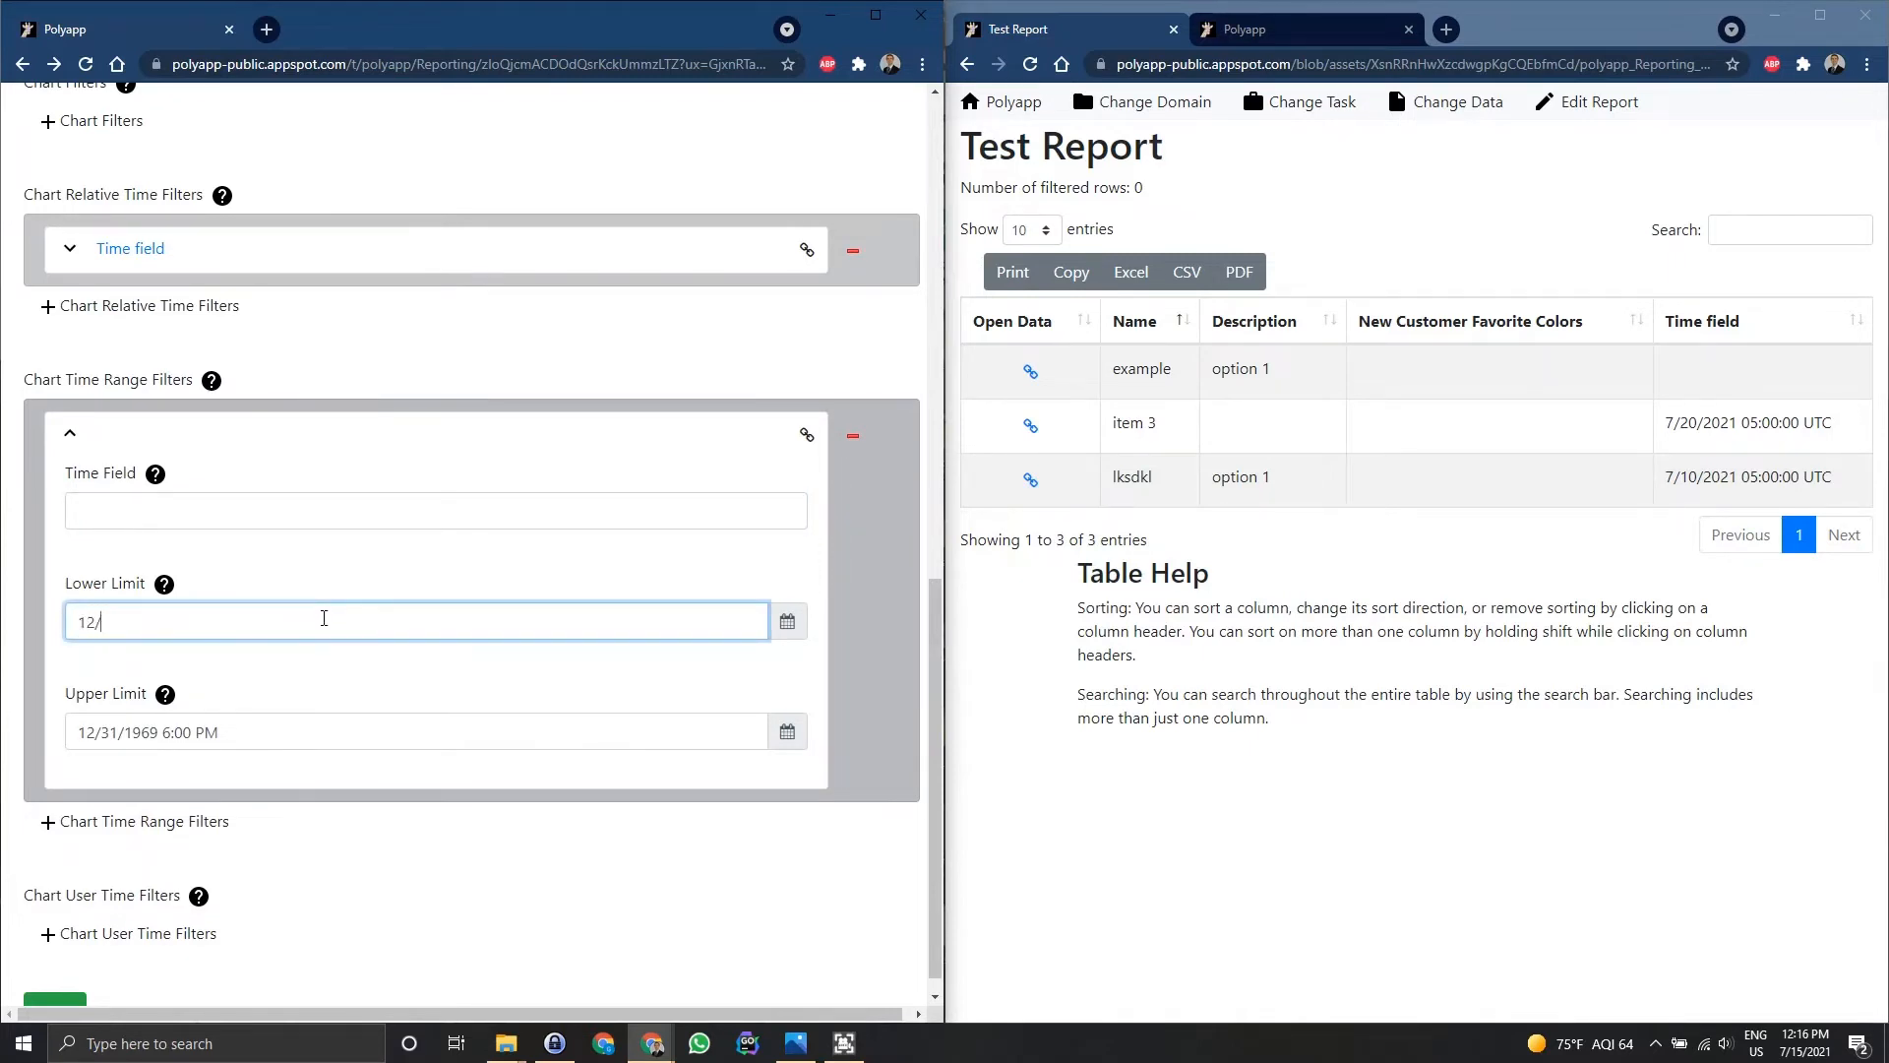
type("20/2020")
key("Tab")
type("12/3")
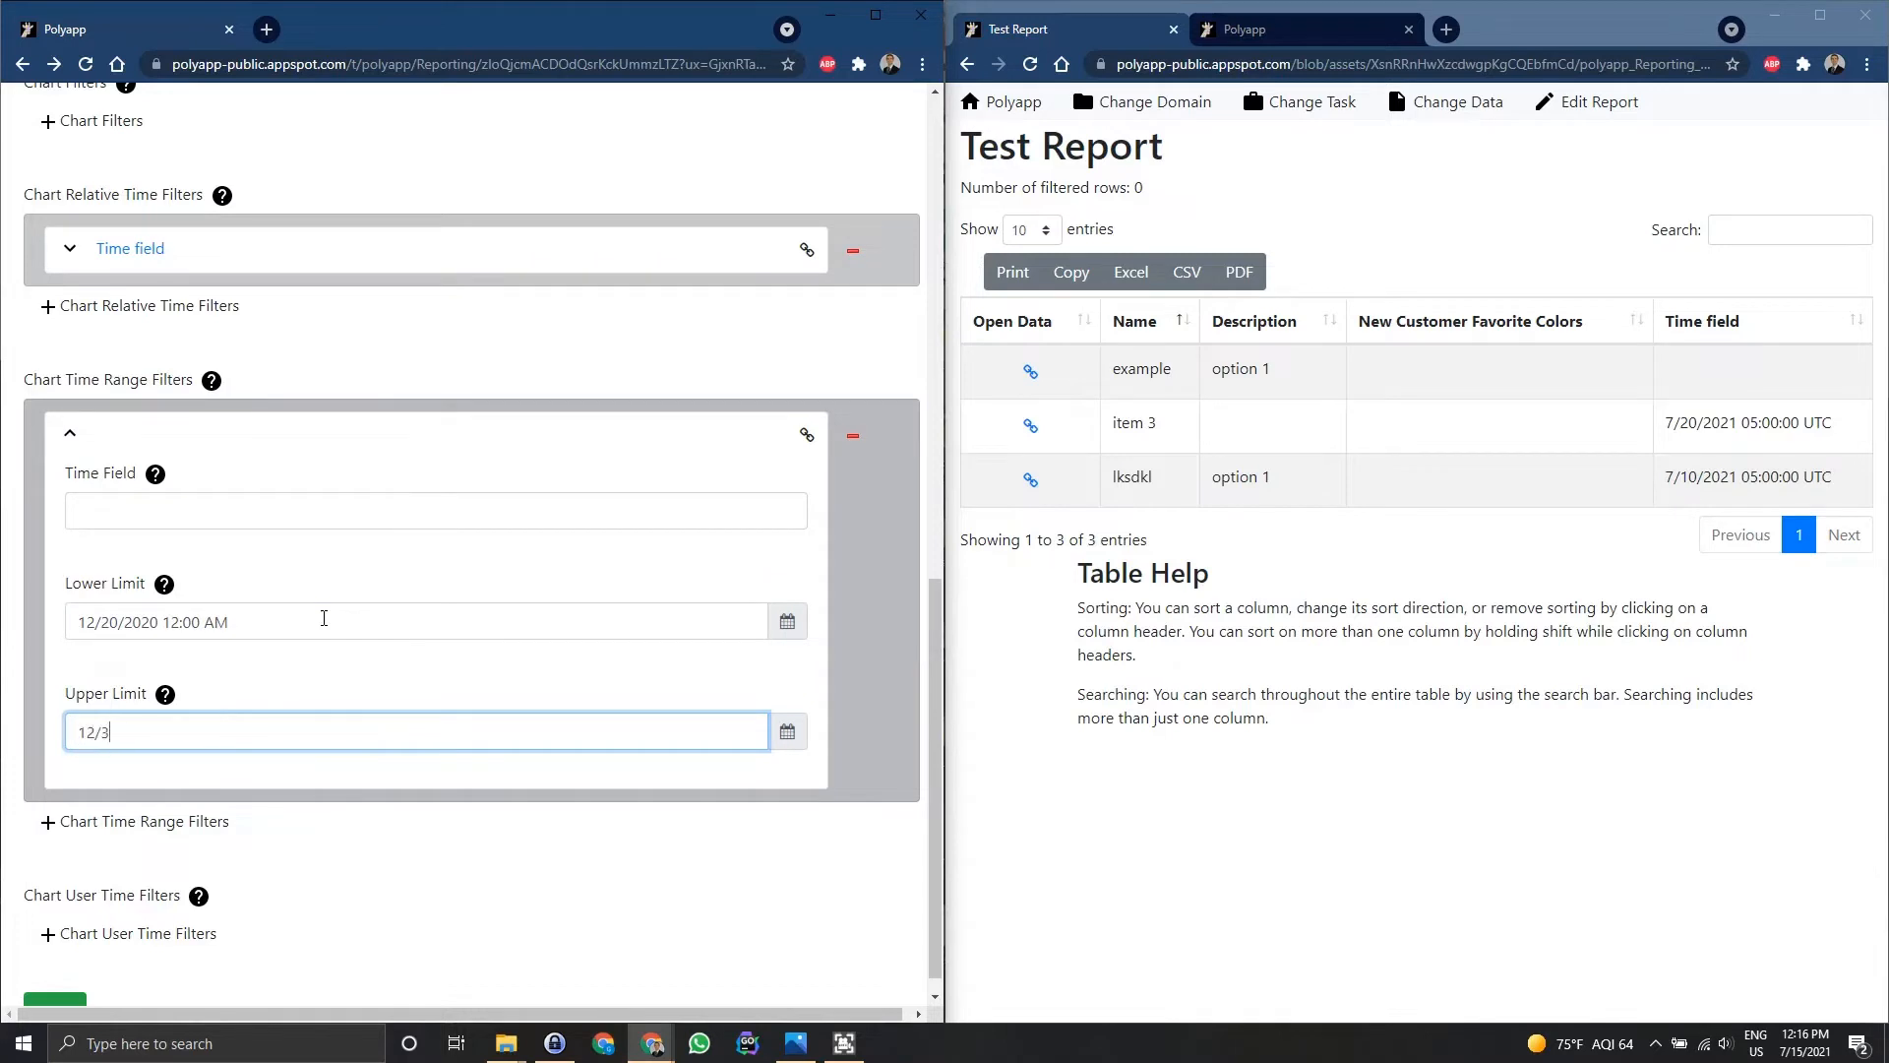
type("0/2020")
key("Tab")
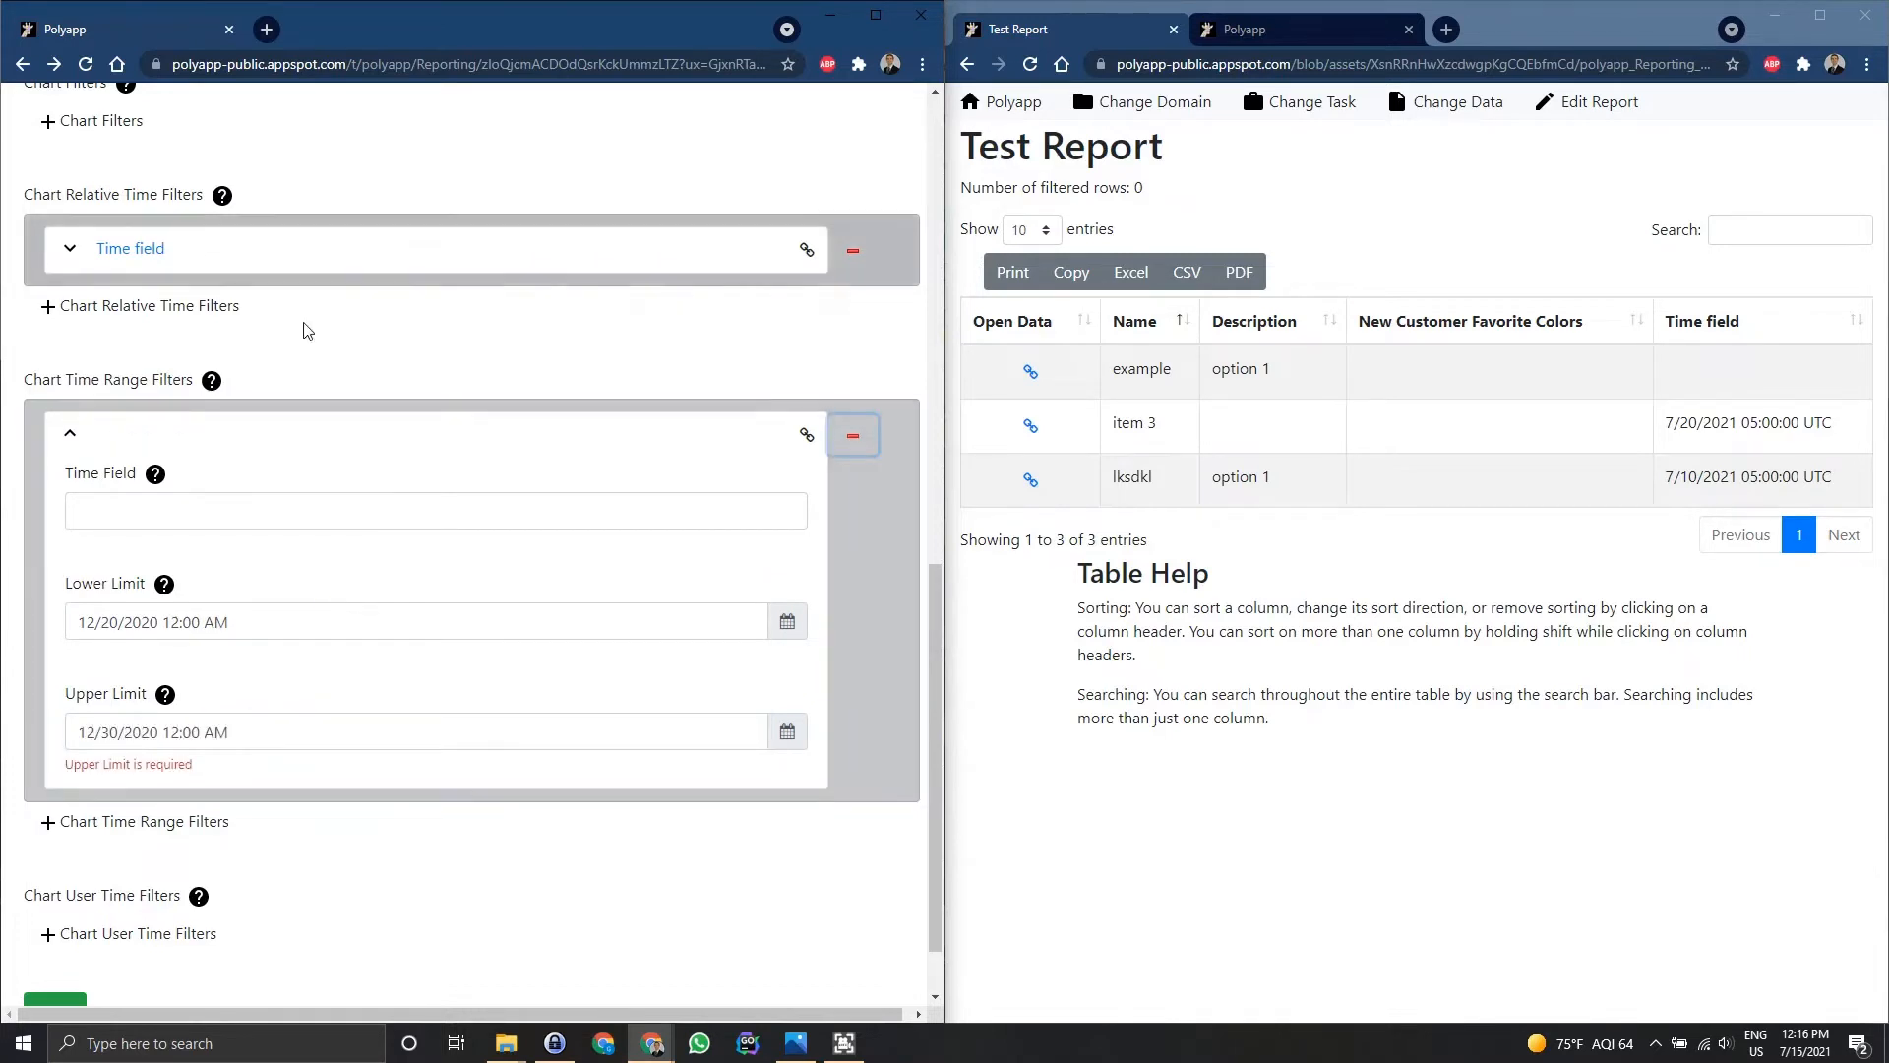
- Set the time range filter's column to "Time field" and submit the report
left_click(313, 493)
type("Time field")
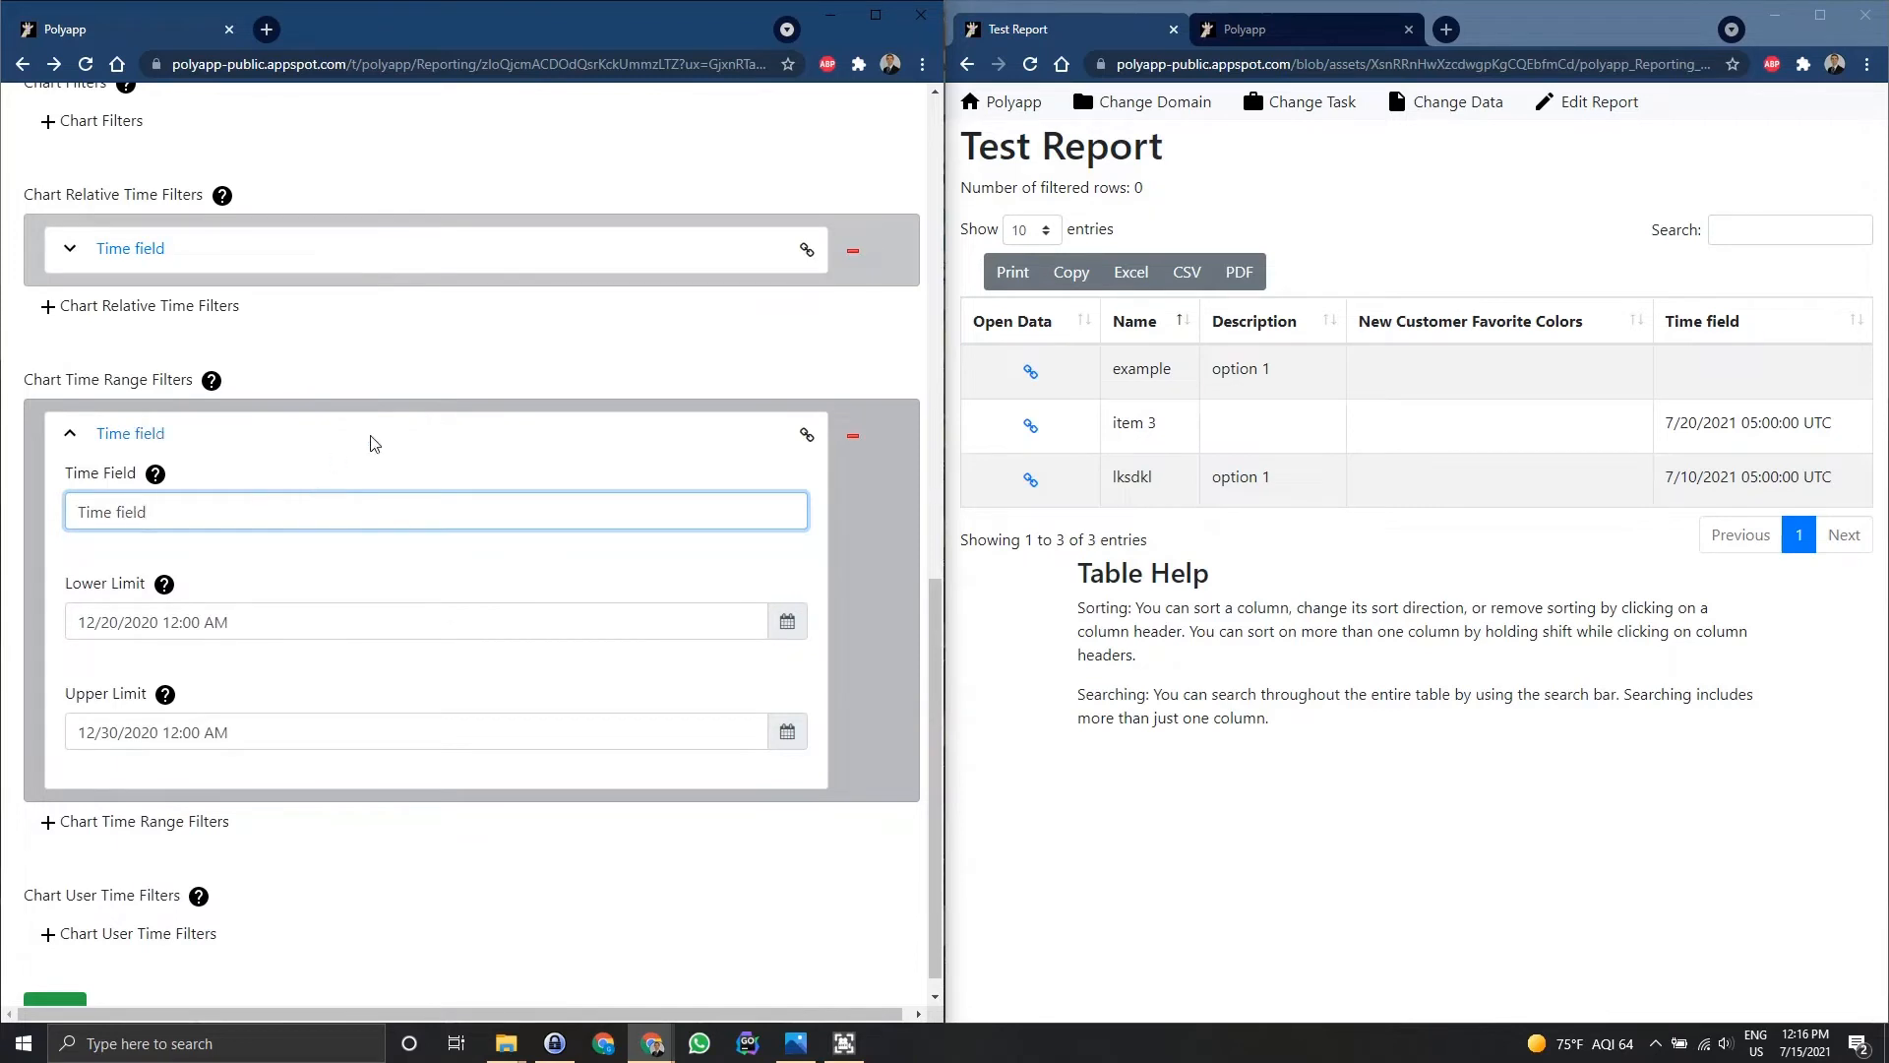
left_click(126, 434)
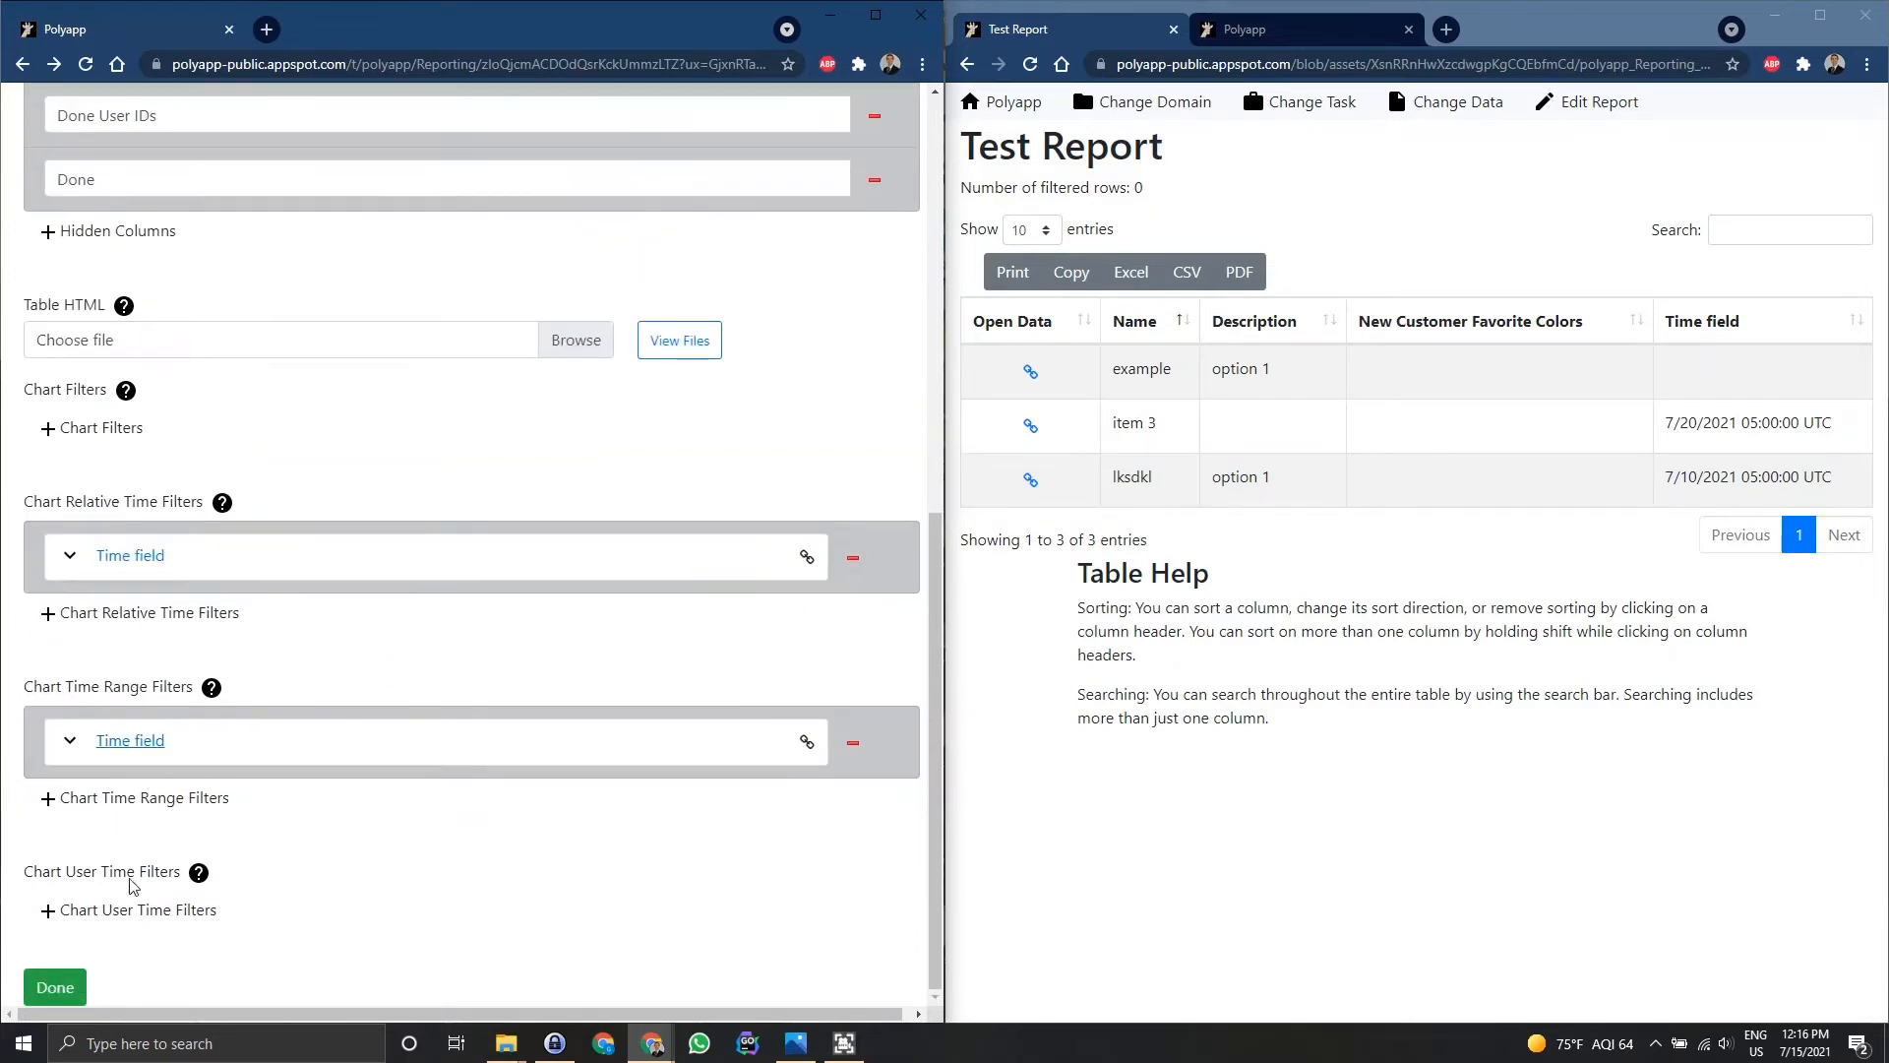
left_click(72, 984)
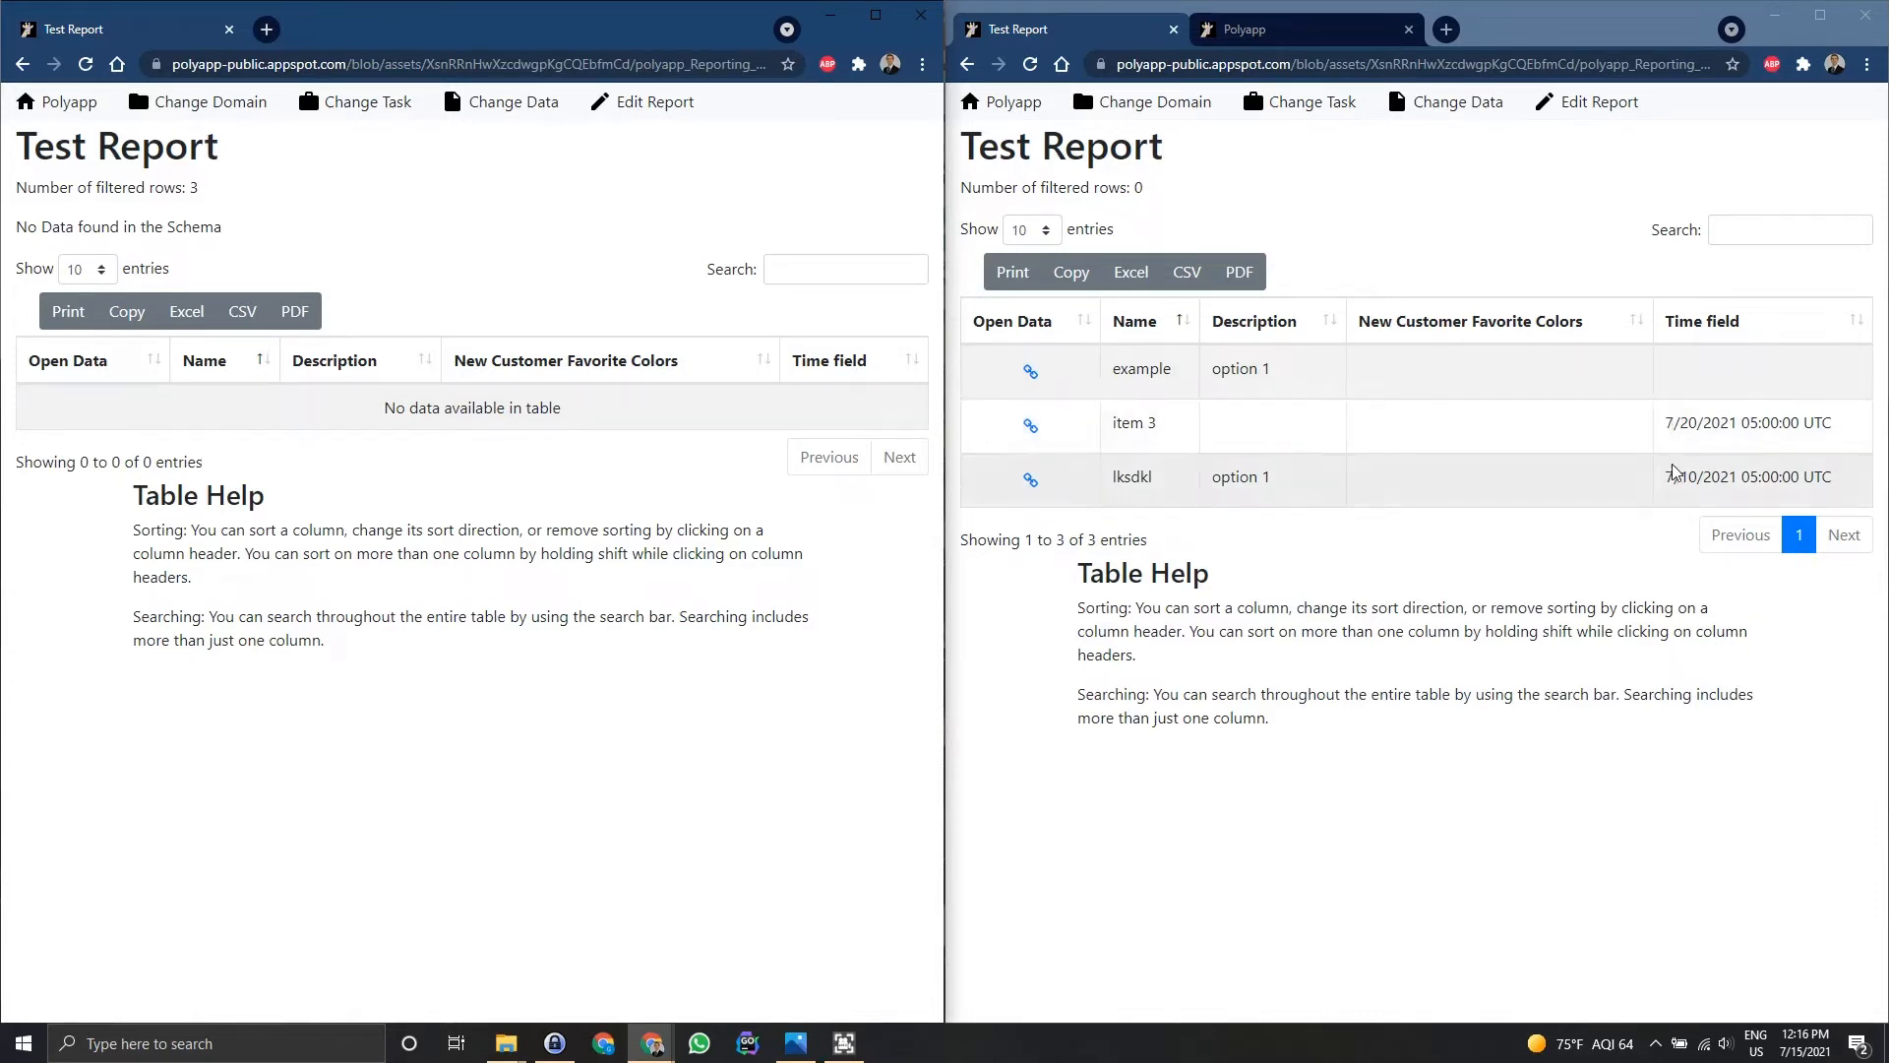
- Return to the report's edit form and examine the time range filter's lower and upper limits
key("alt+Left")
scroll(400, 548, "down", 9)
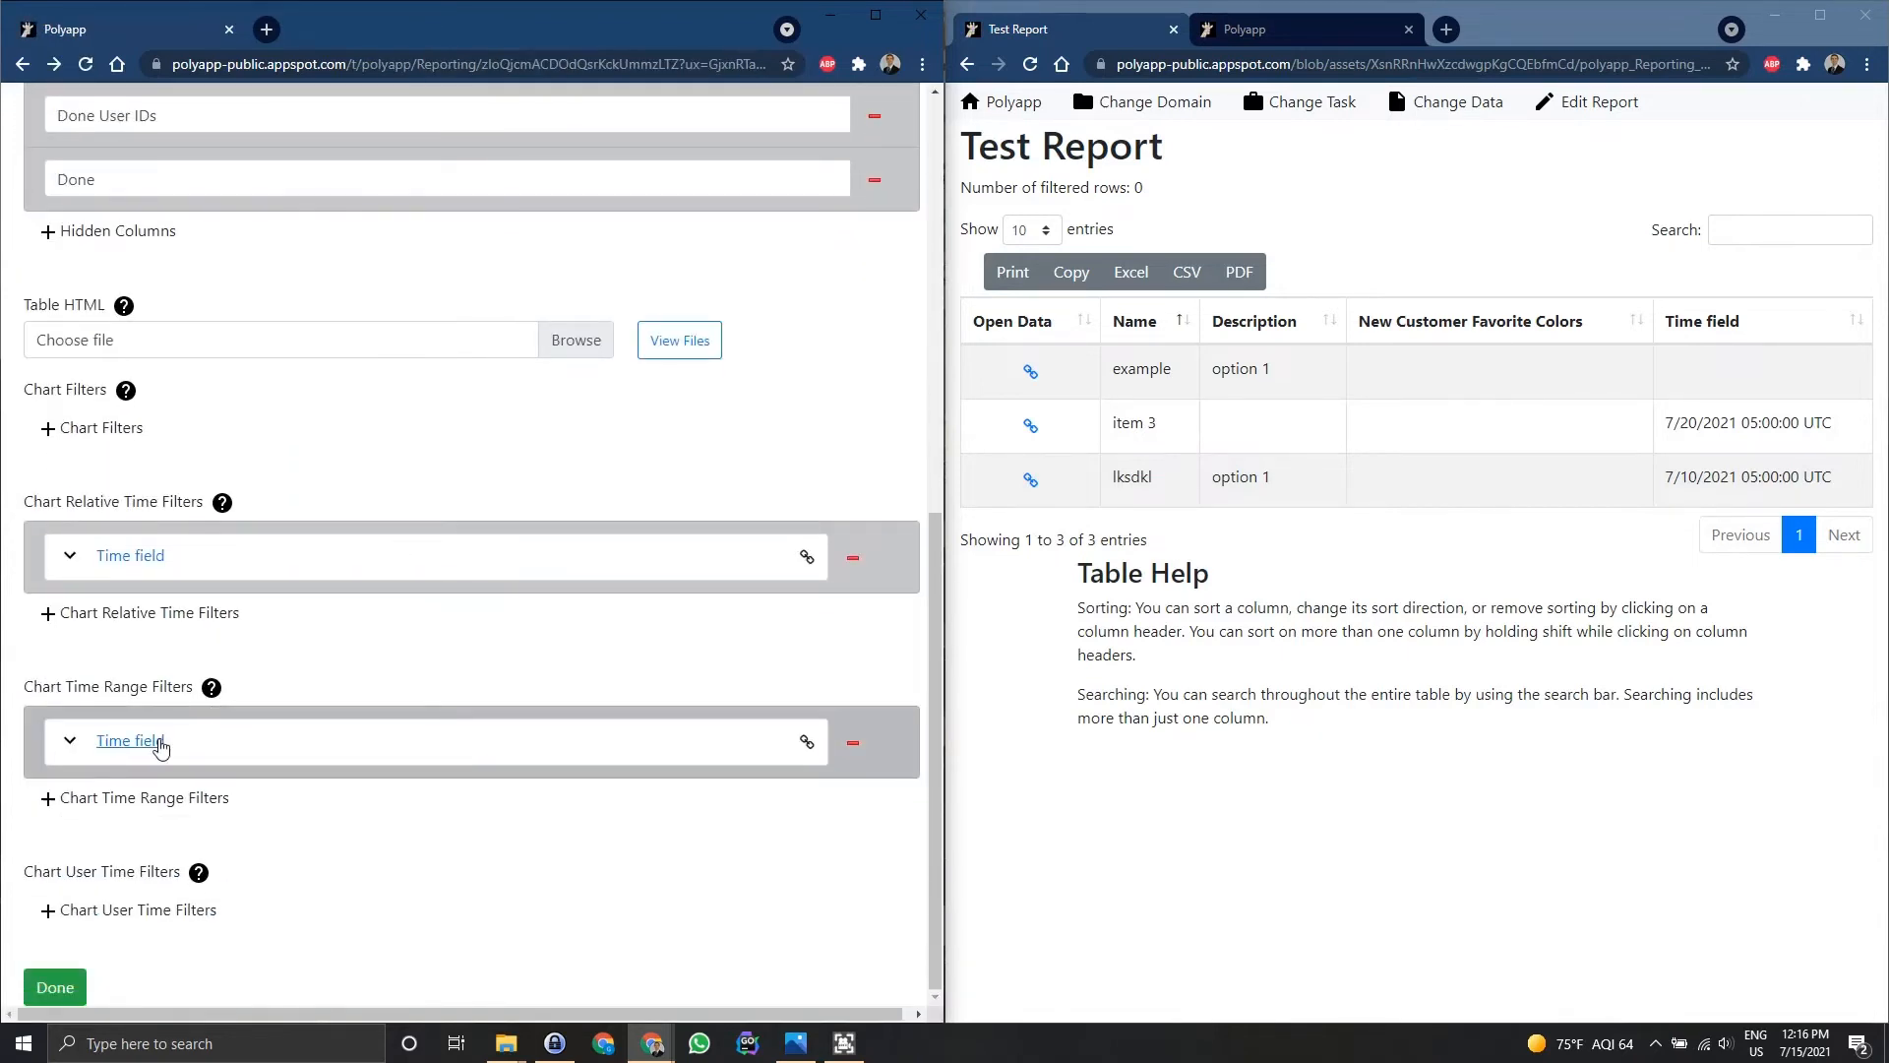
left_click(156, 742)
scroll(621, 627, "down", 1)
scroll(621, 627, "down", 2)
left_click(254, 638)
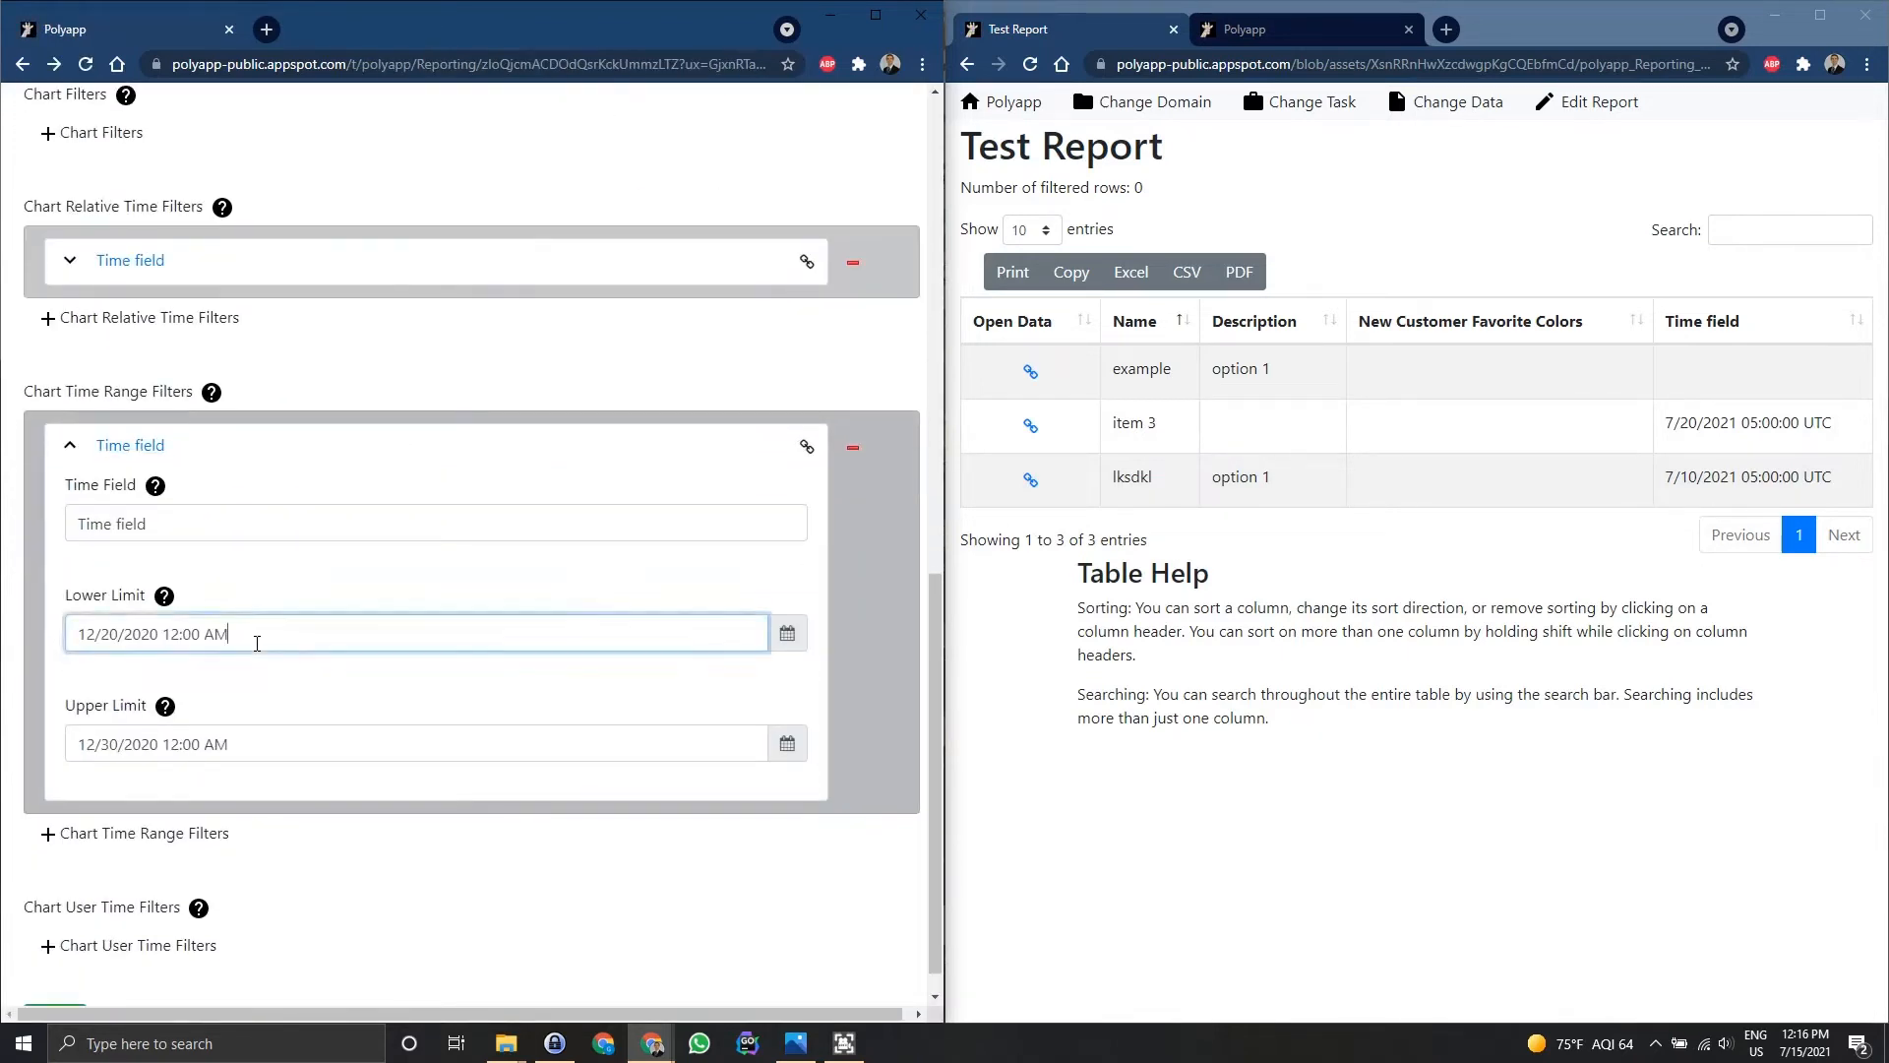
left_click(108, 634)
left_click(411, 357)
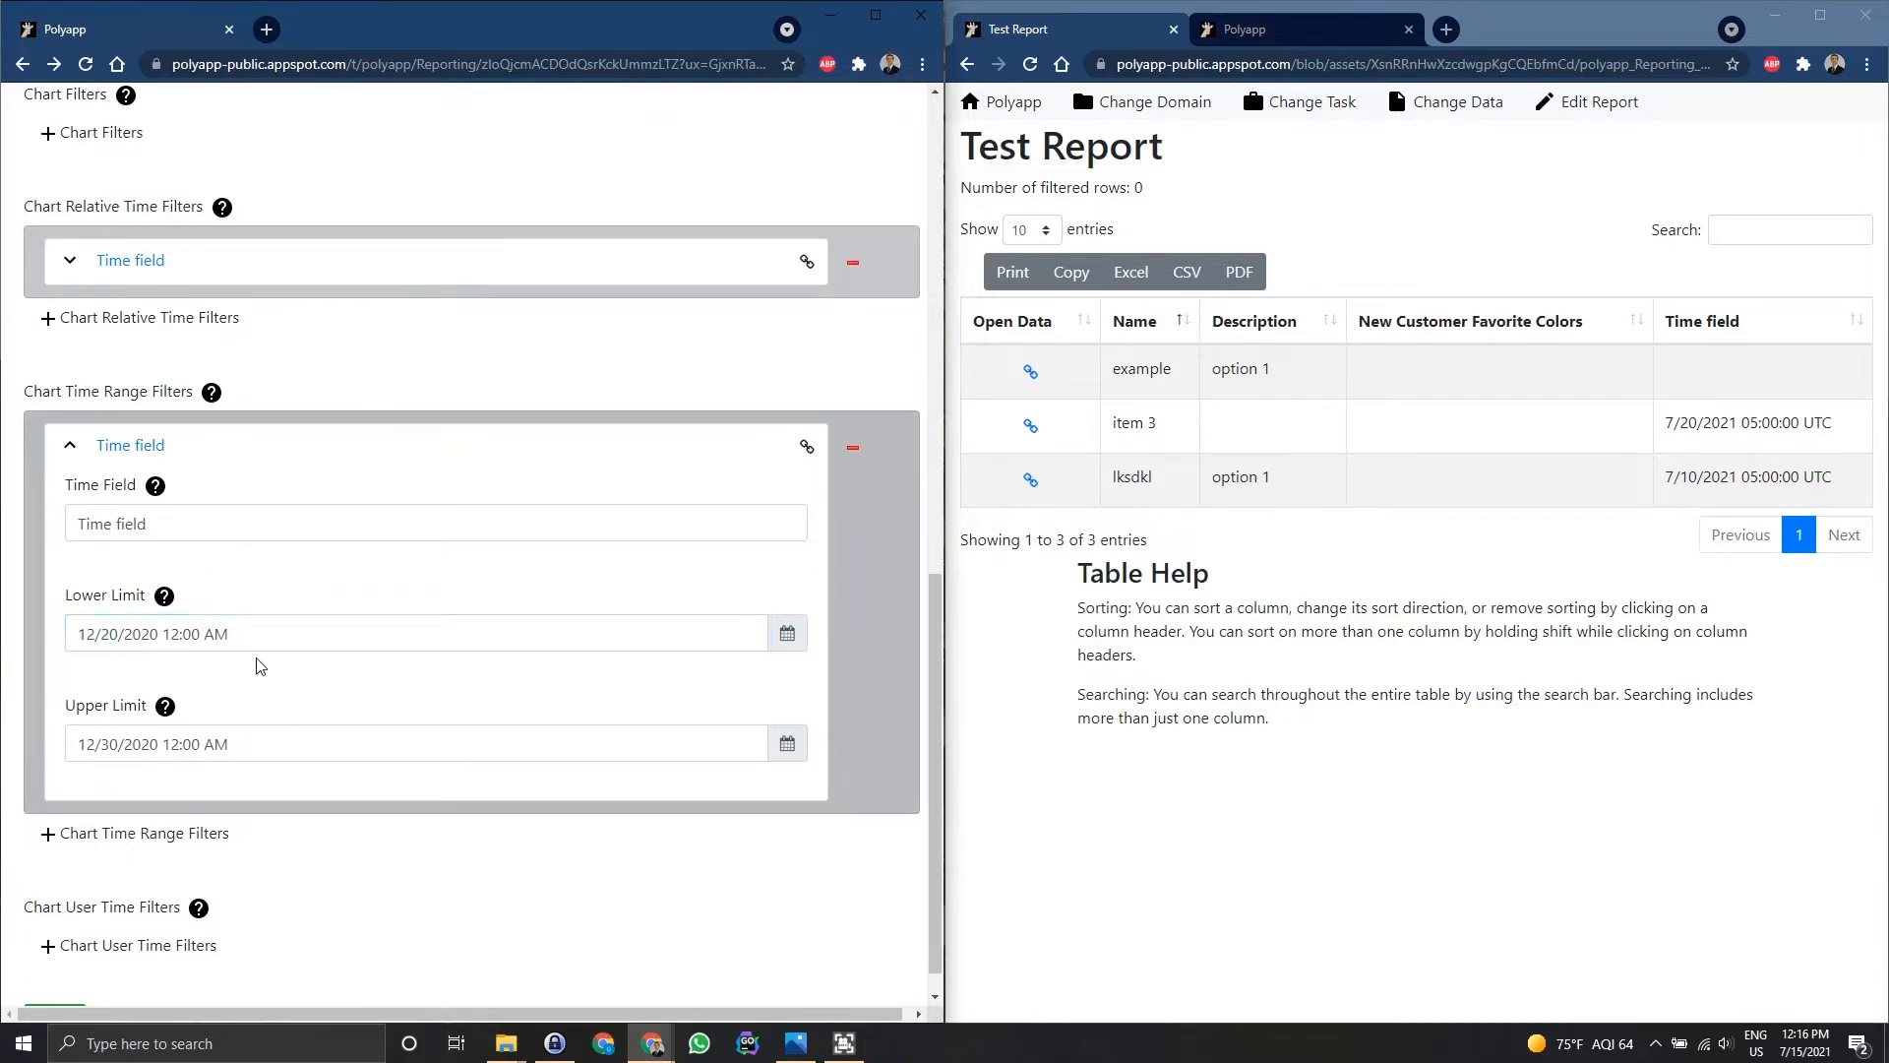
left_click(1521, 593)
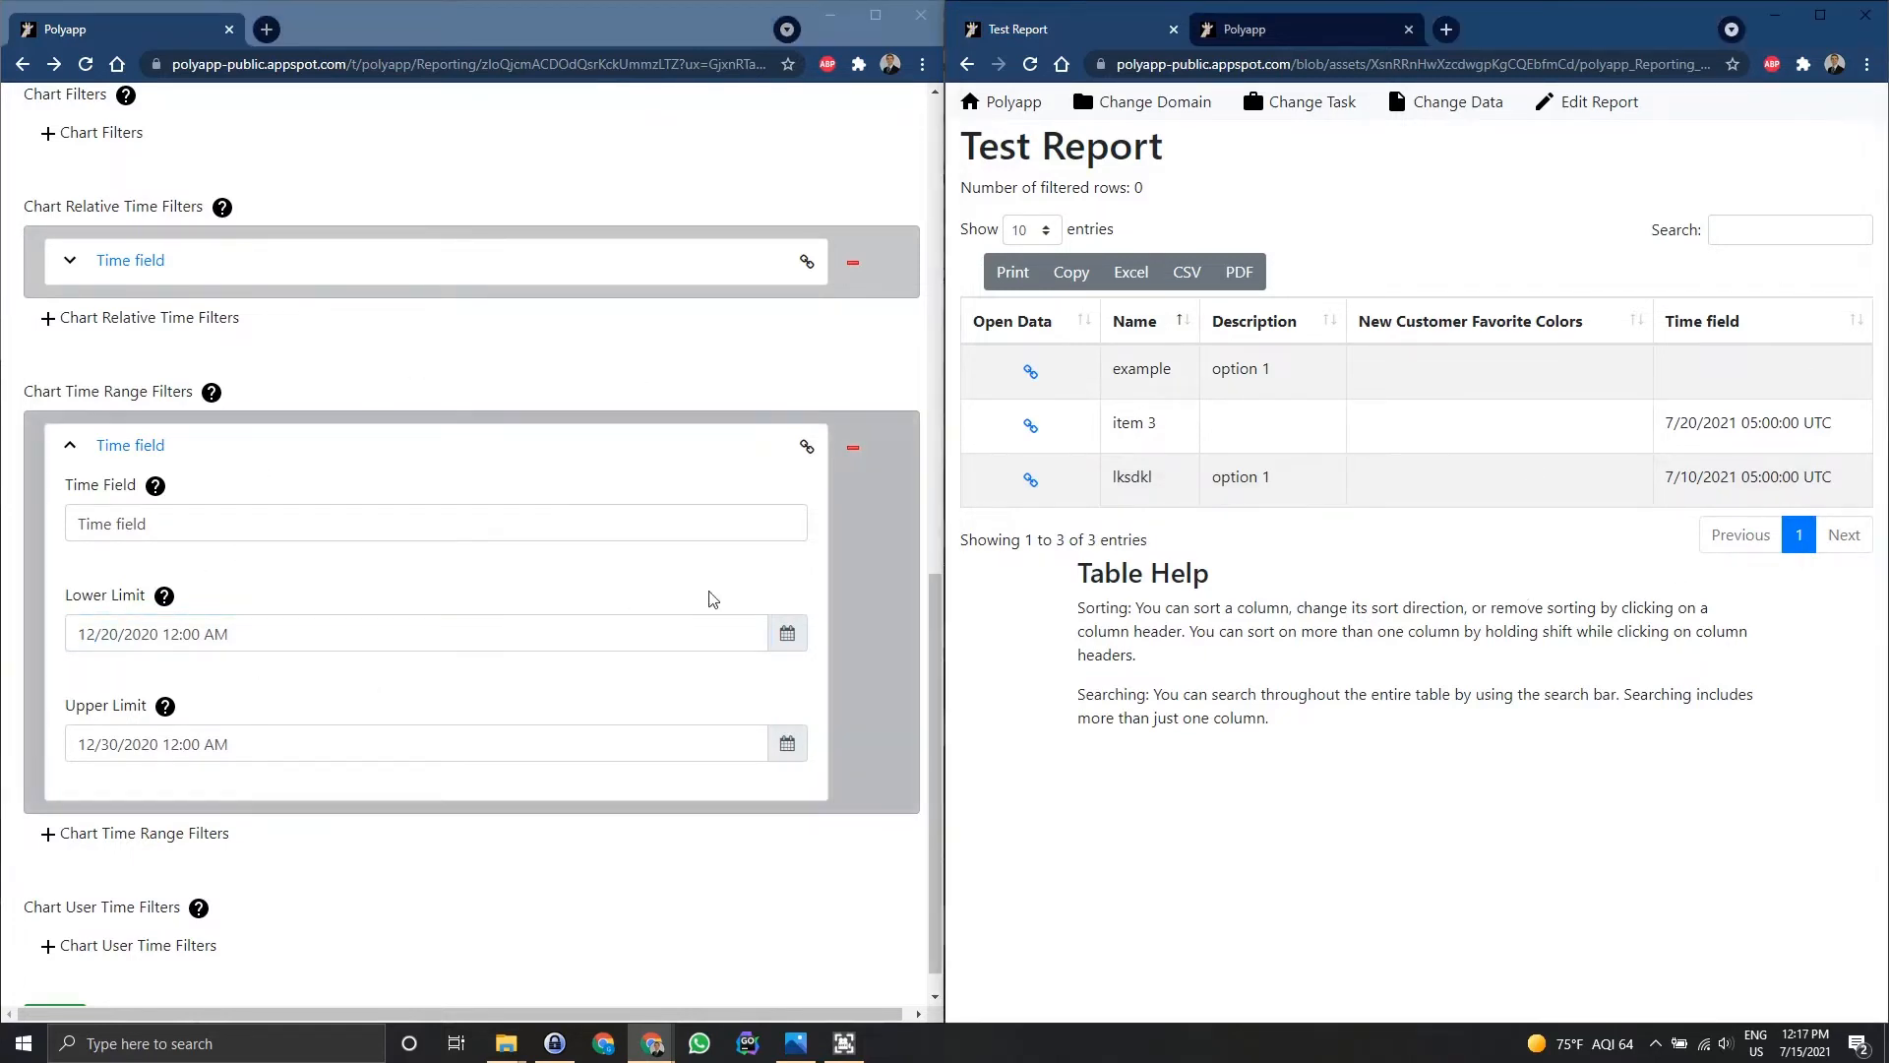
- Collapse the chart time range filter and remove it from the report
left_click(130, 445)
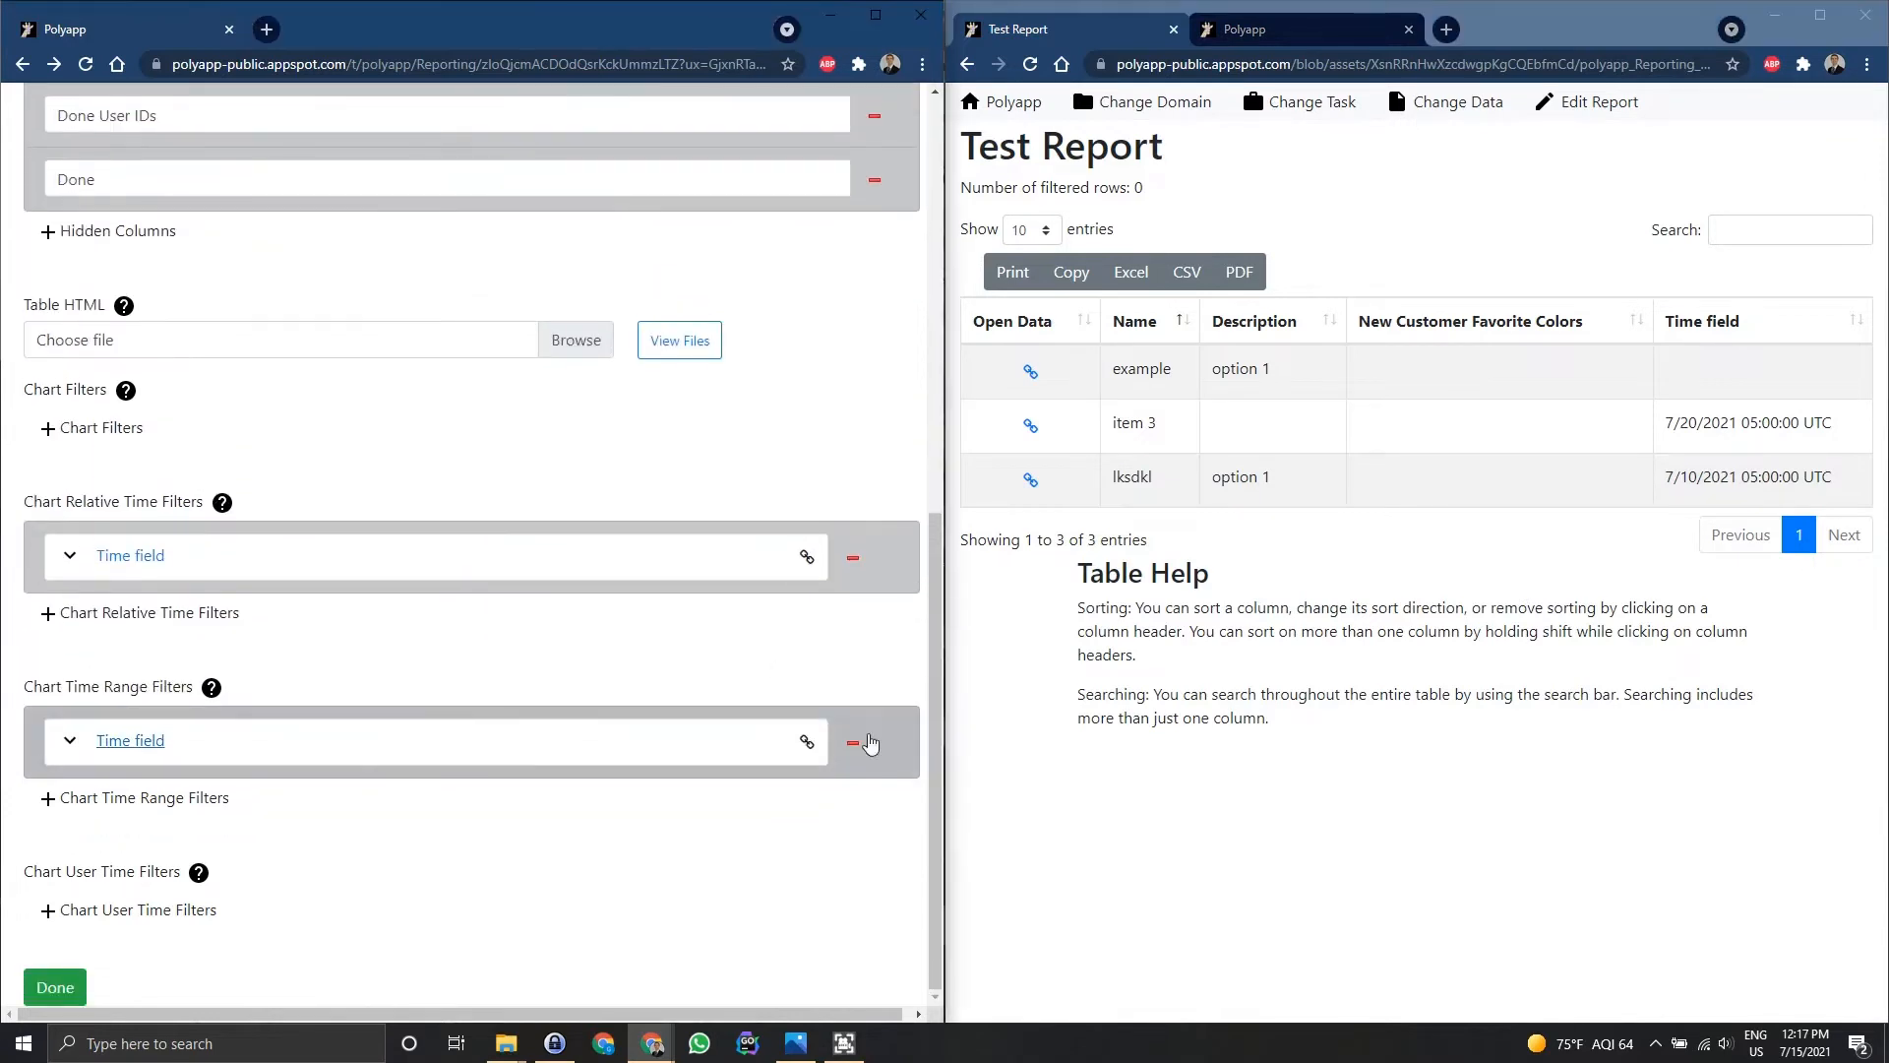
left_click(846, 746)
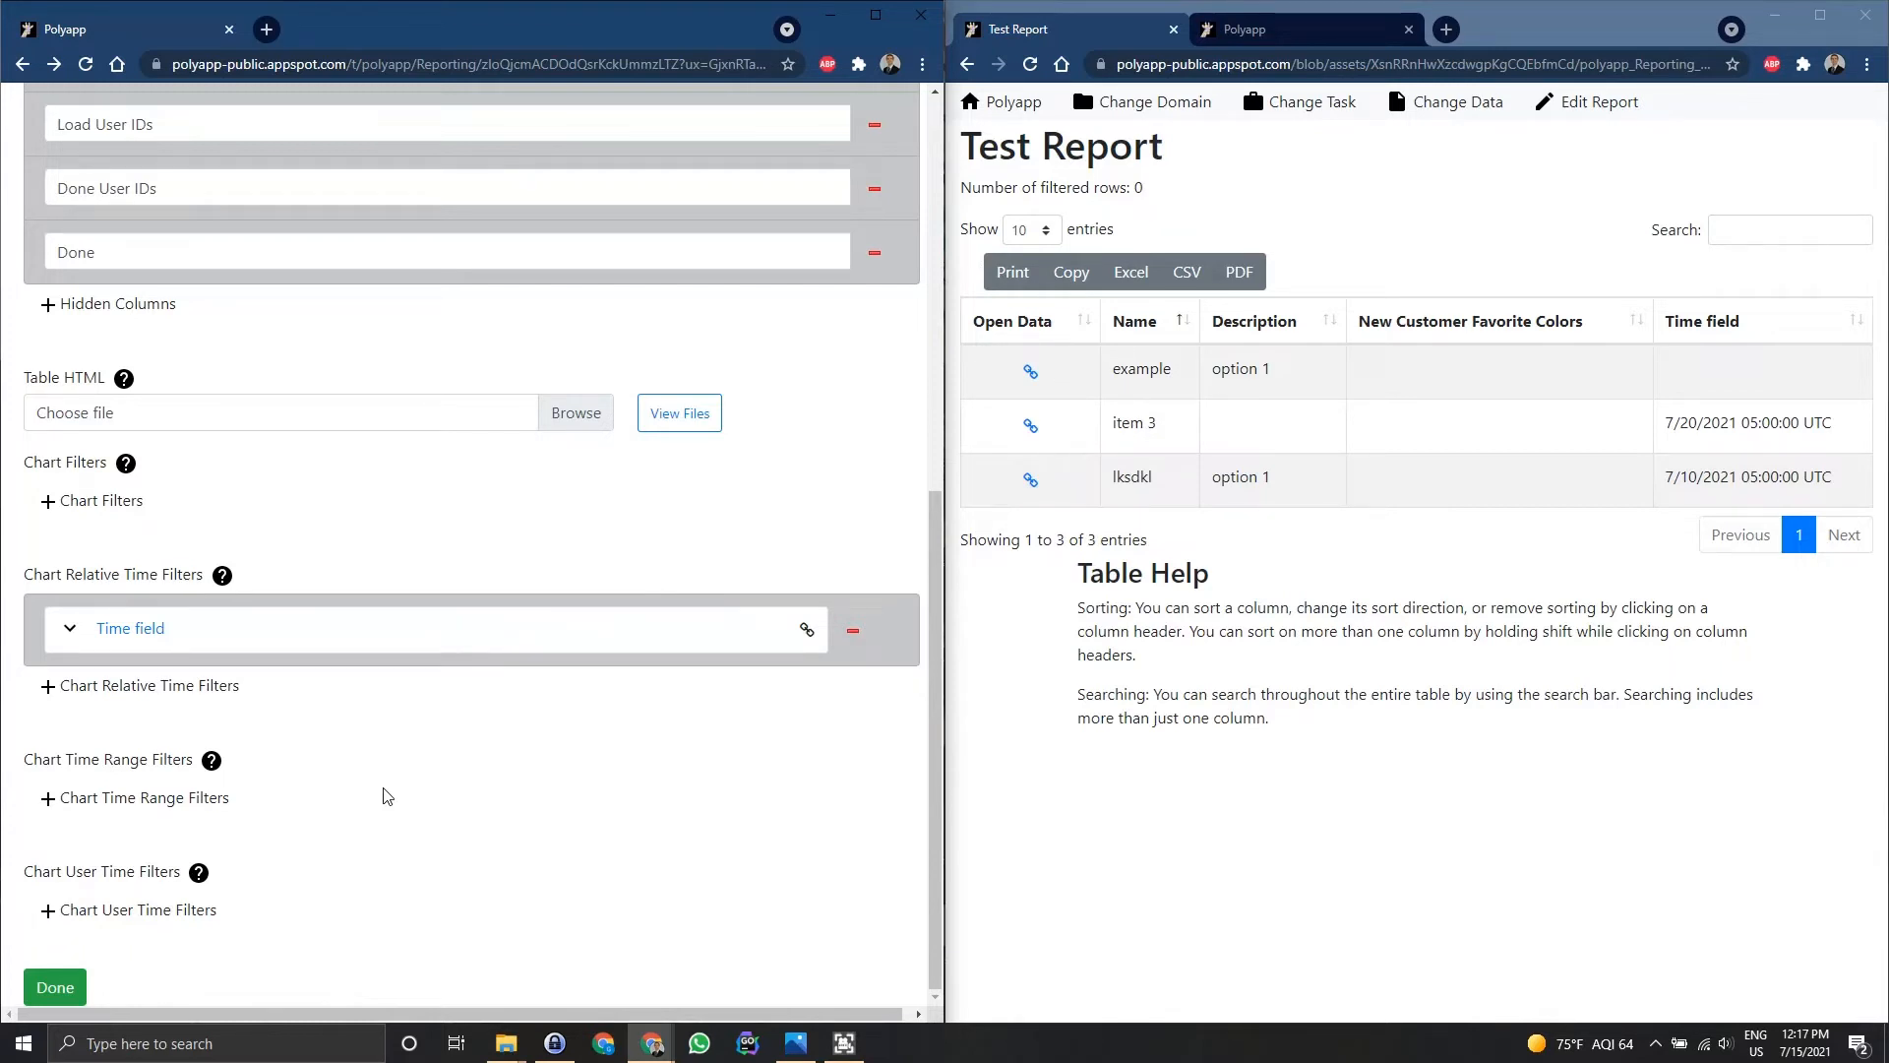
scroll(358, 767, "up", 1)
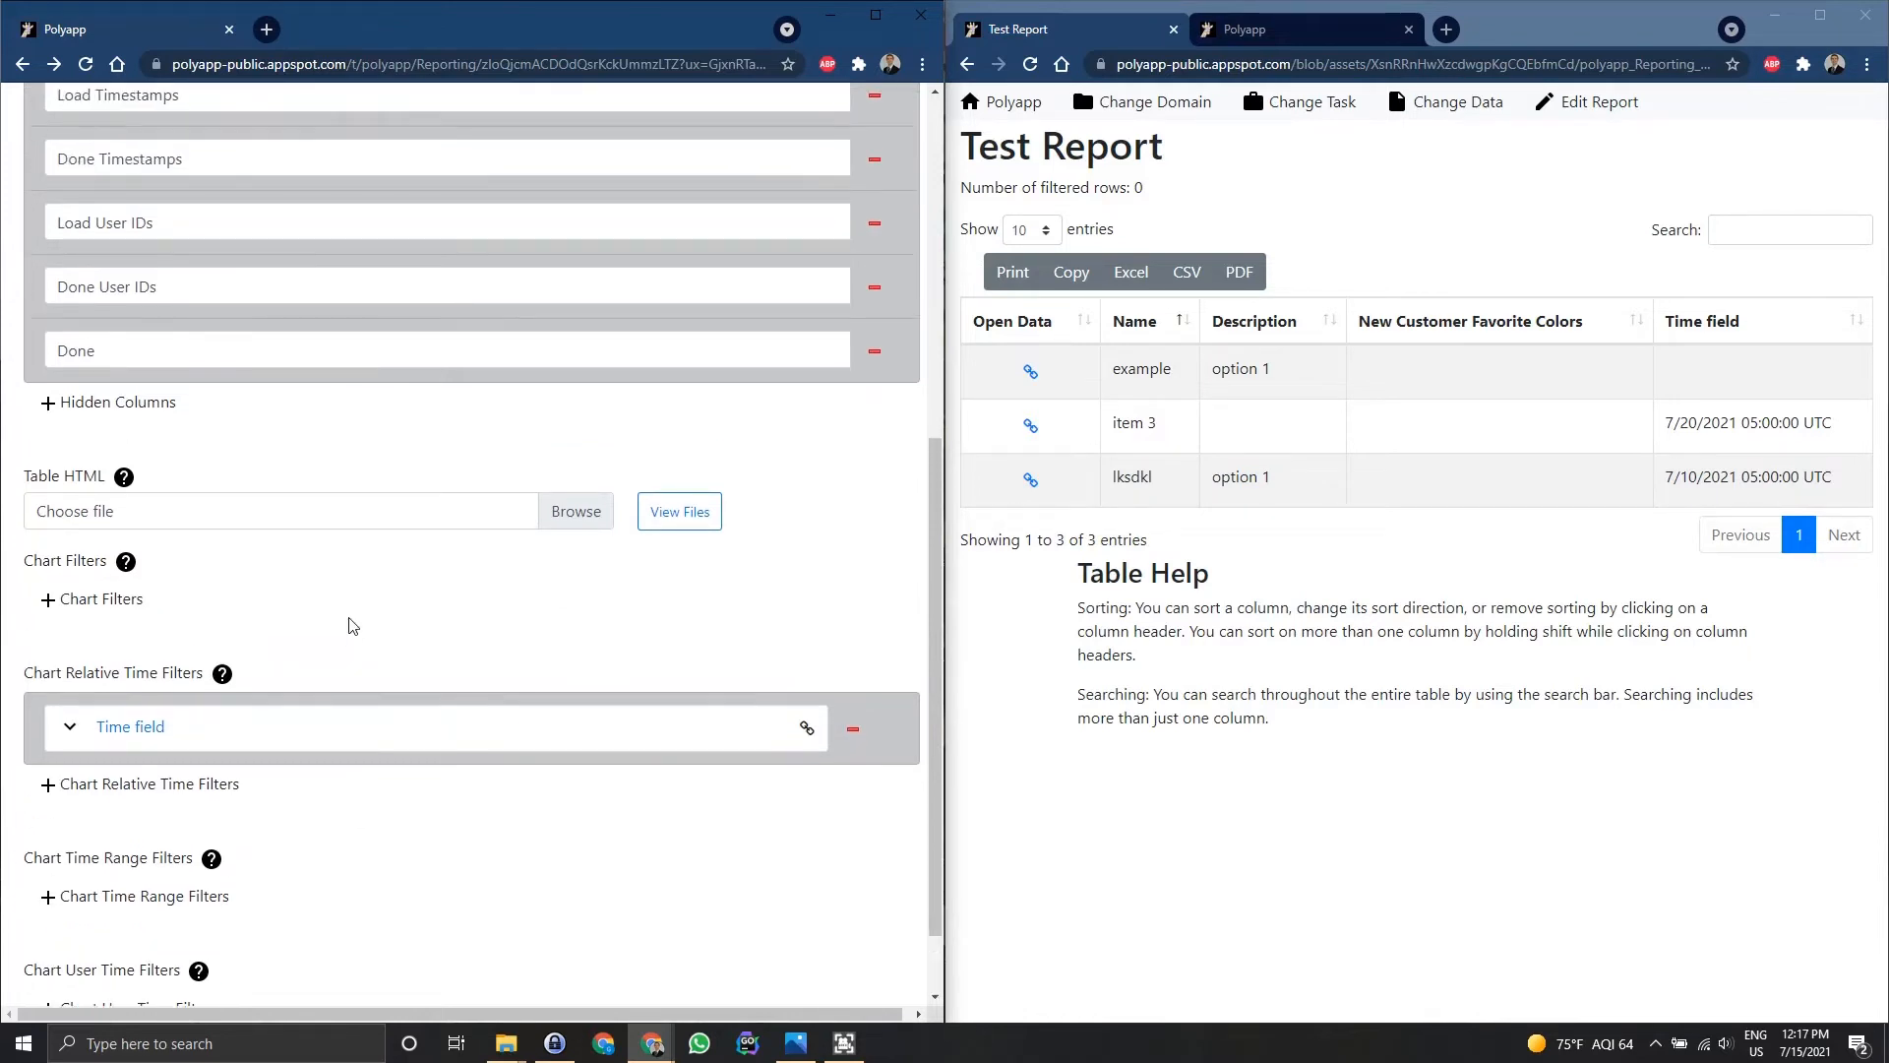
- Open the "example" row's record from Test Report, return to the report and check the task's data list
scroll(353, 626, "down", 1)
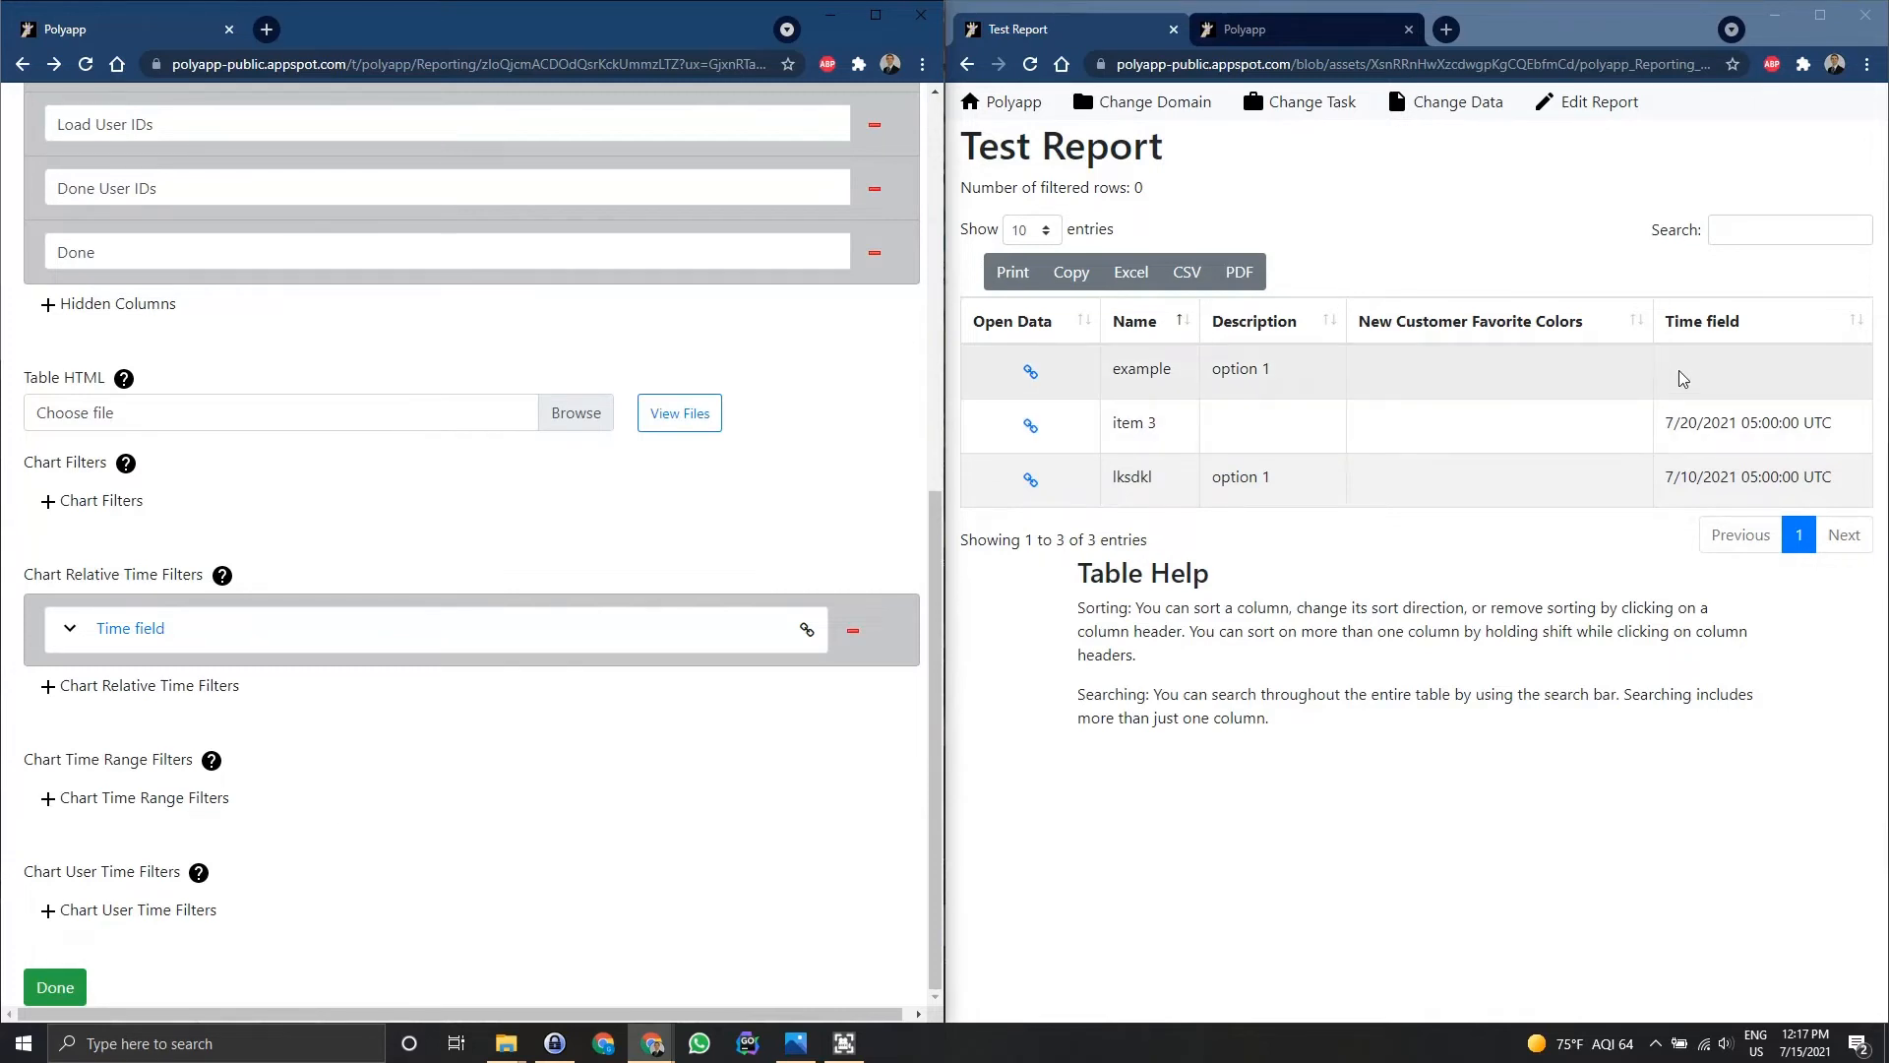
left_click(1031, 383)
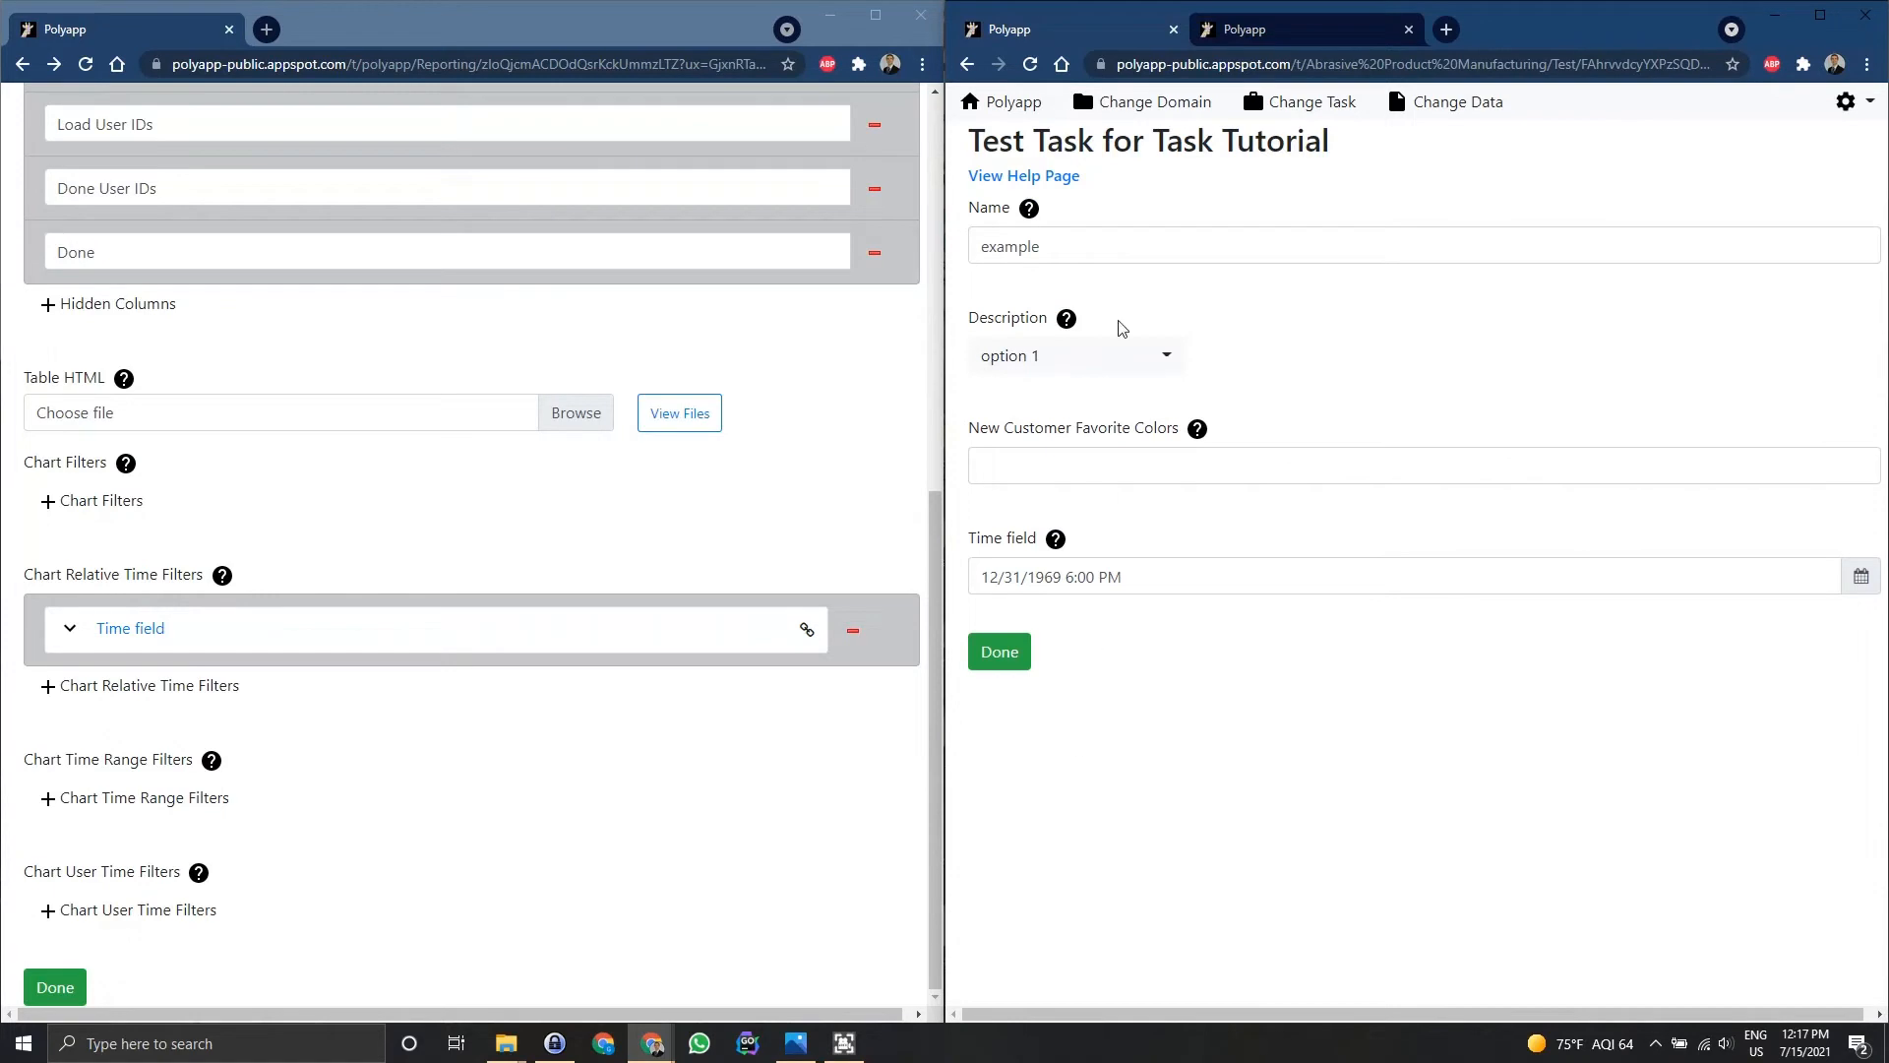
key("alt+Left")
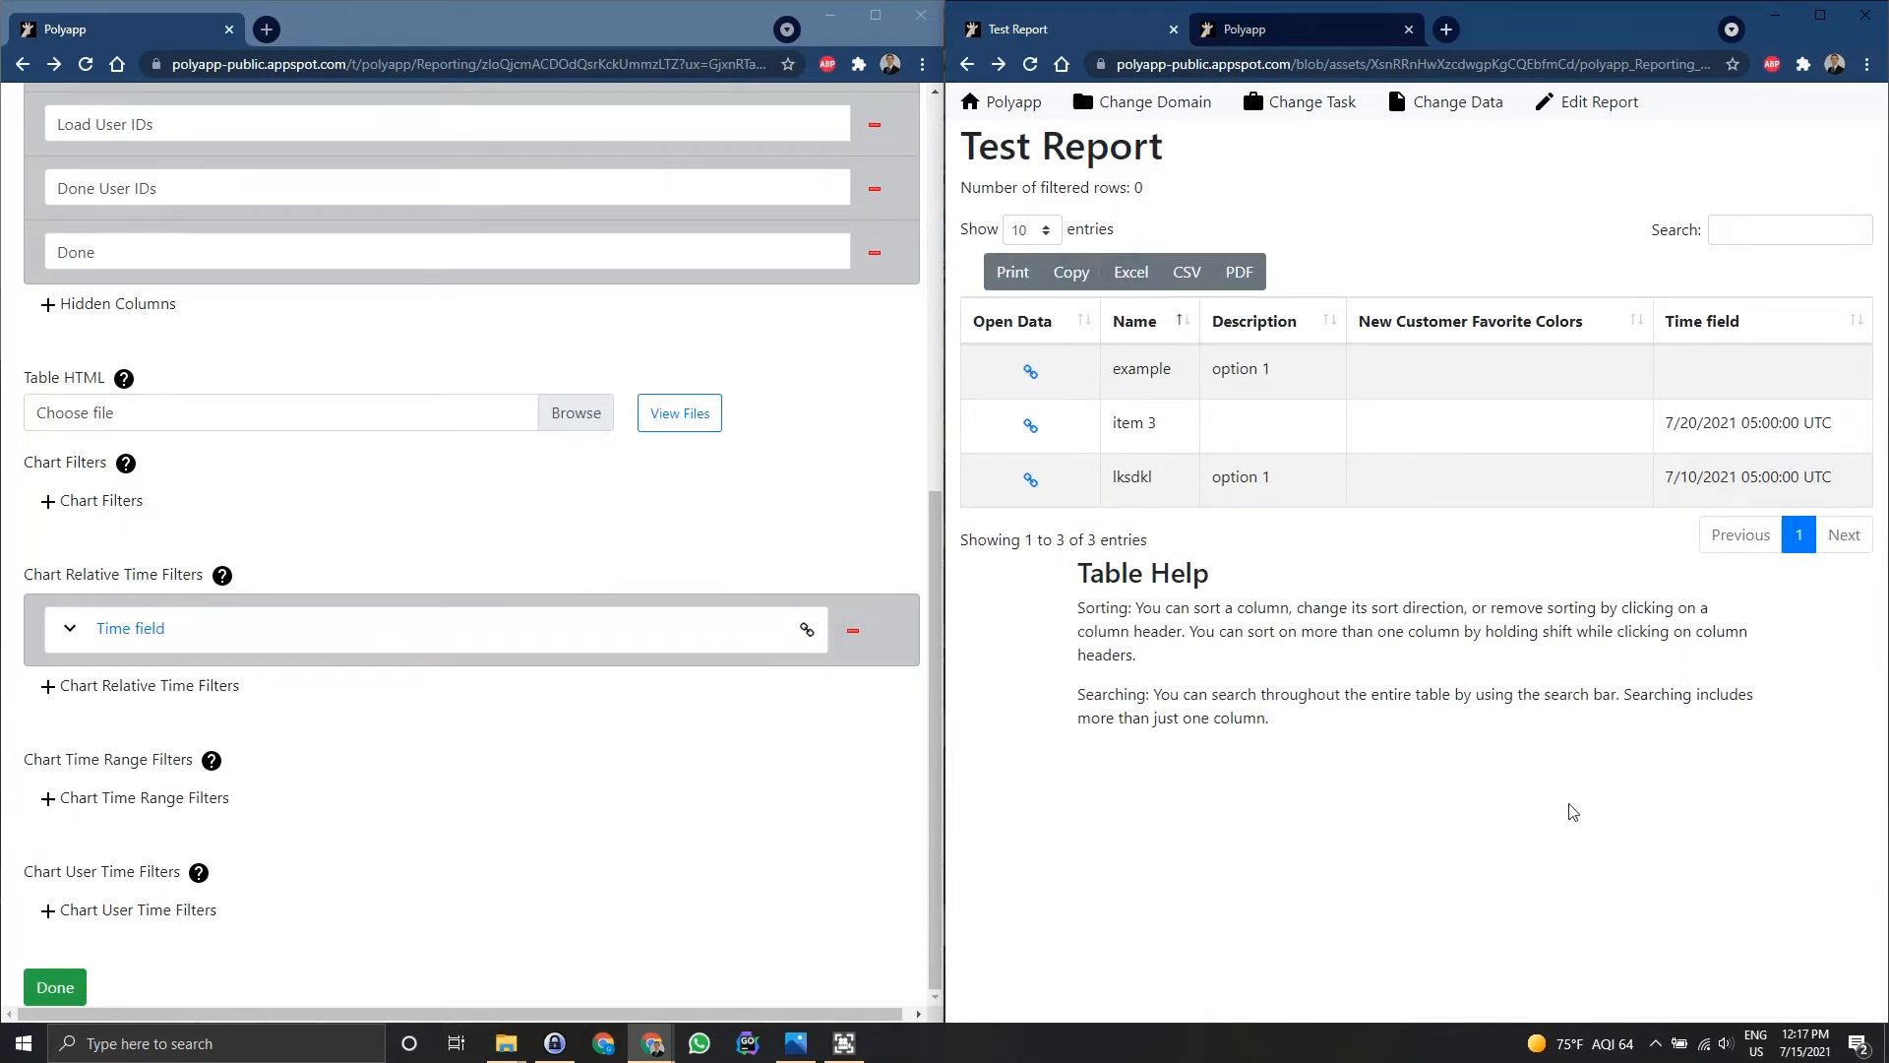
left_click(699, 871)
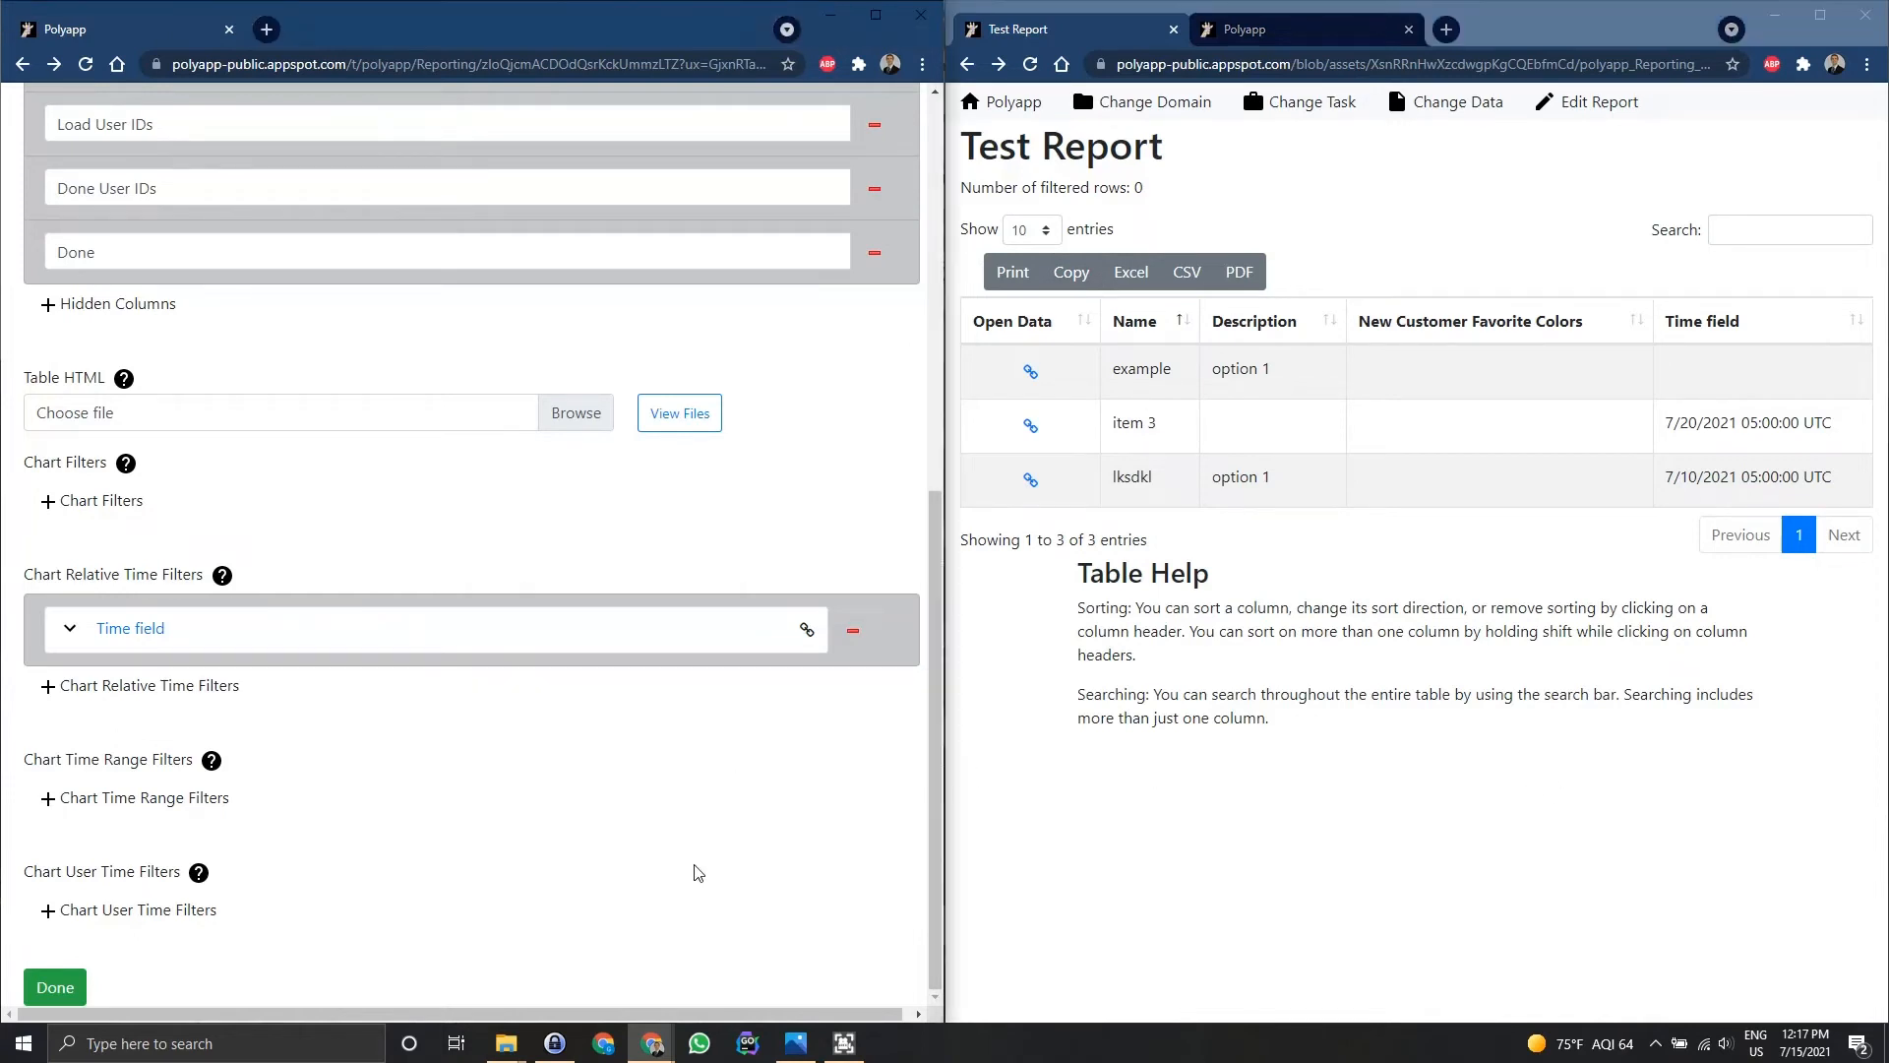
left_click(1235, 25)
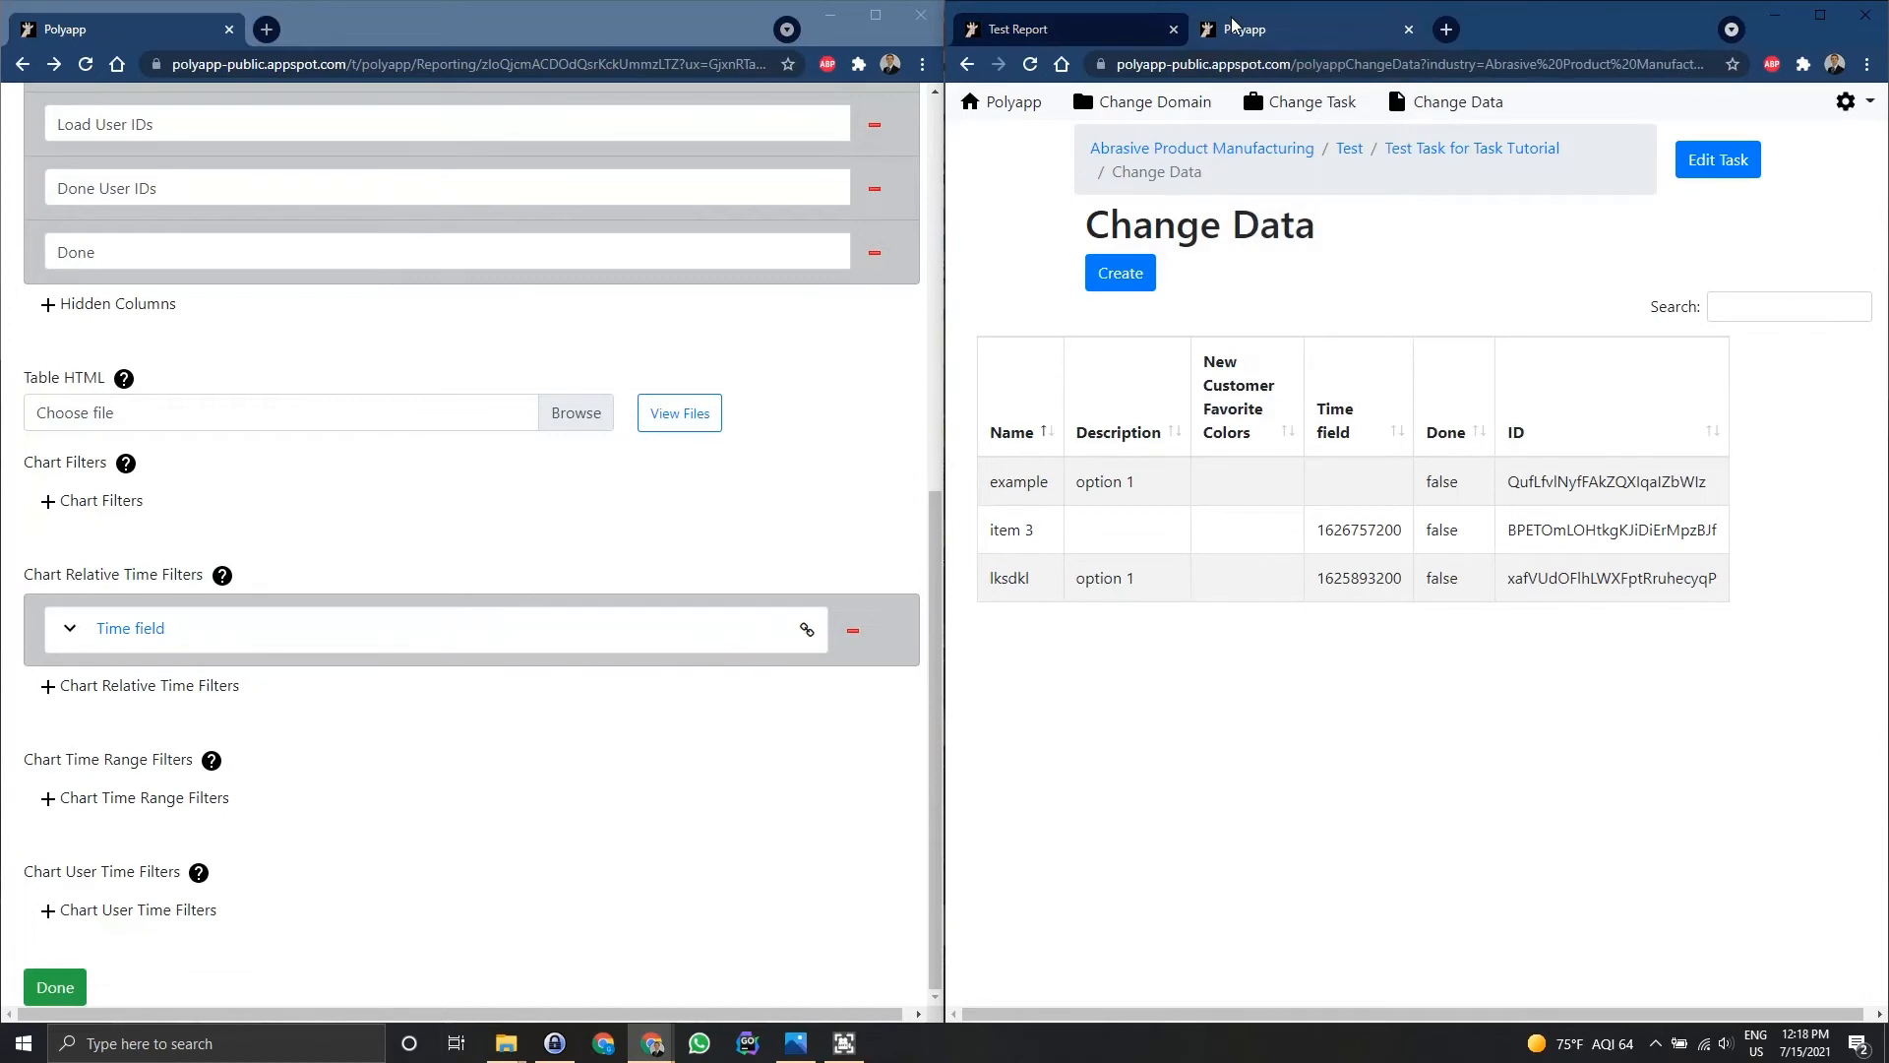
left_click(1109, 35)
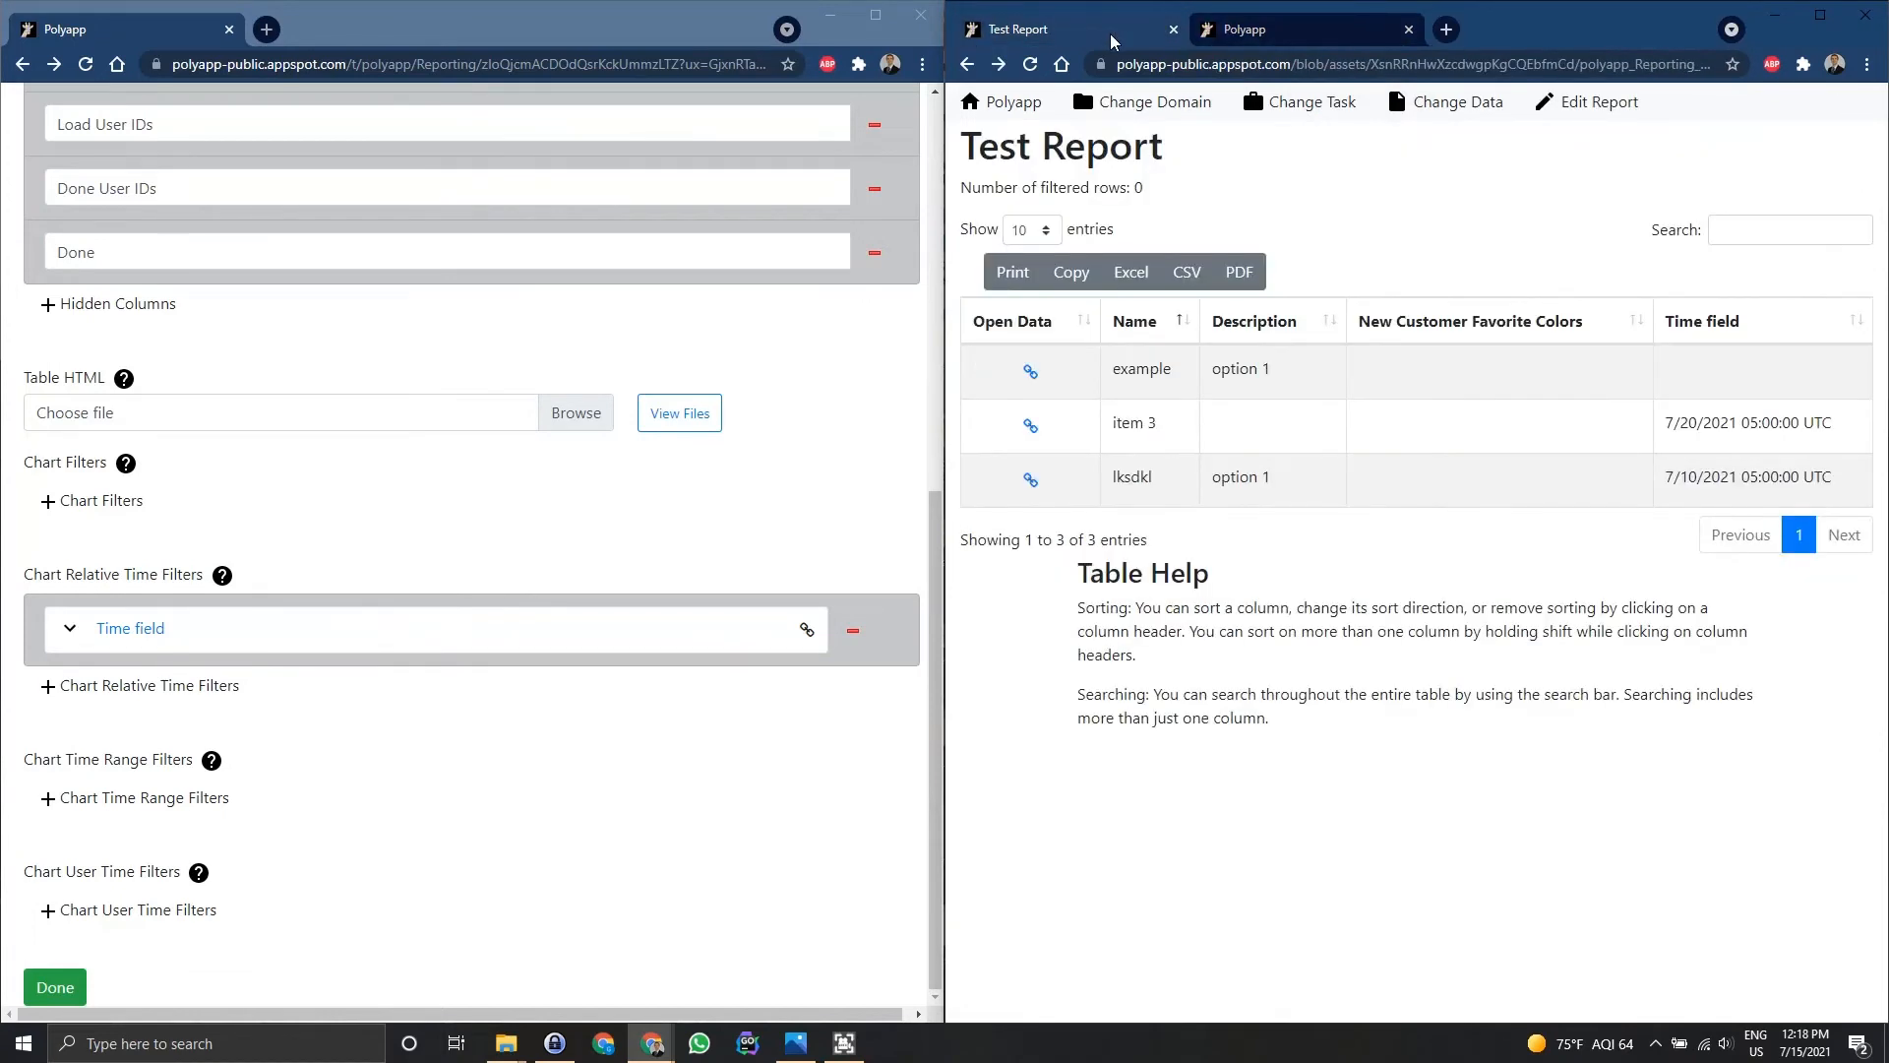
- Go to the Polyapp home page with the recent tasks and reload the Test Report table
left_click(772, 481)
scroll(771, 481, "up", 8)
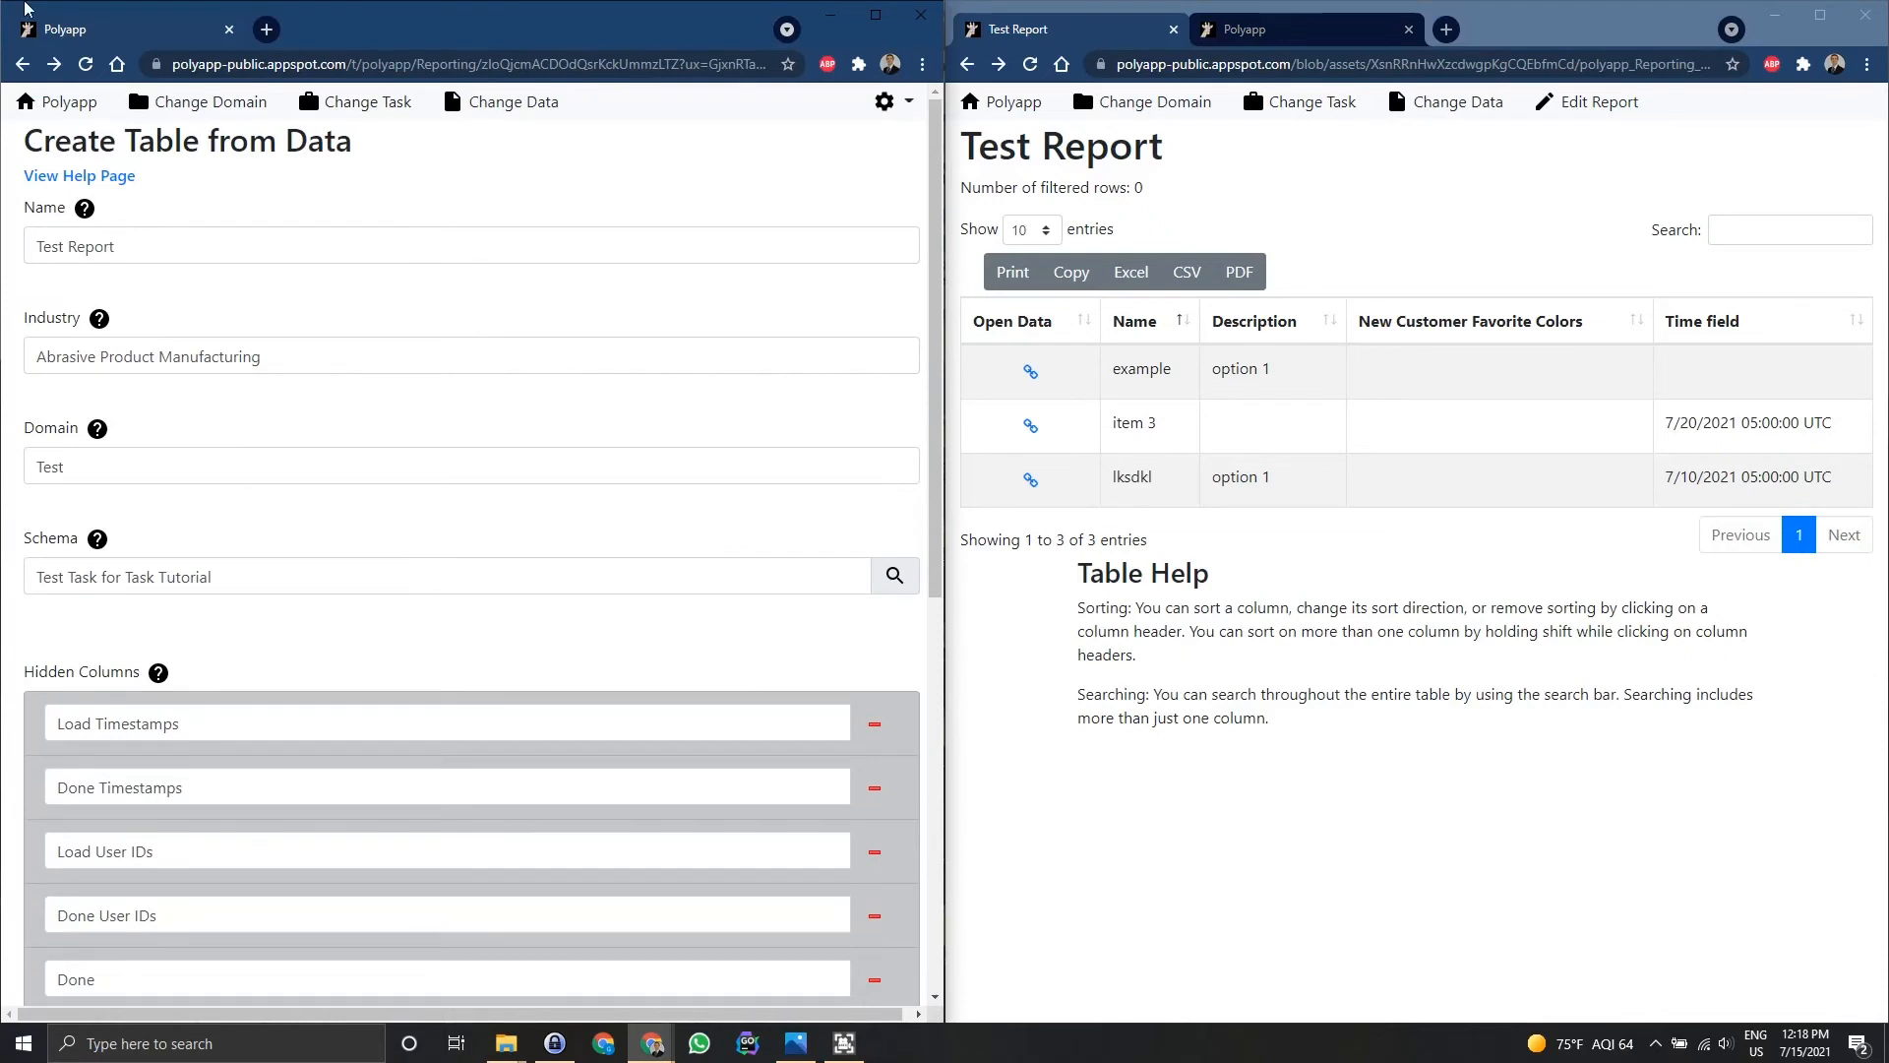
left_click(69, 103)
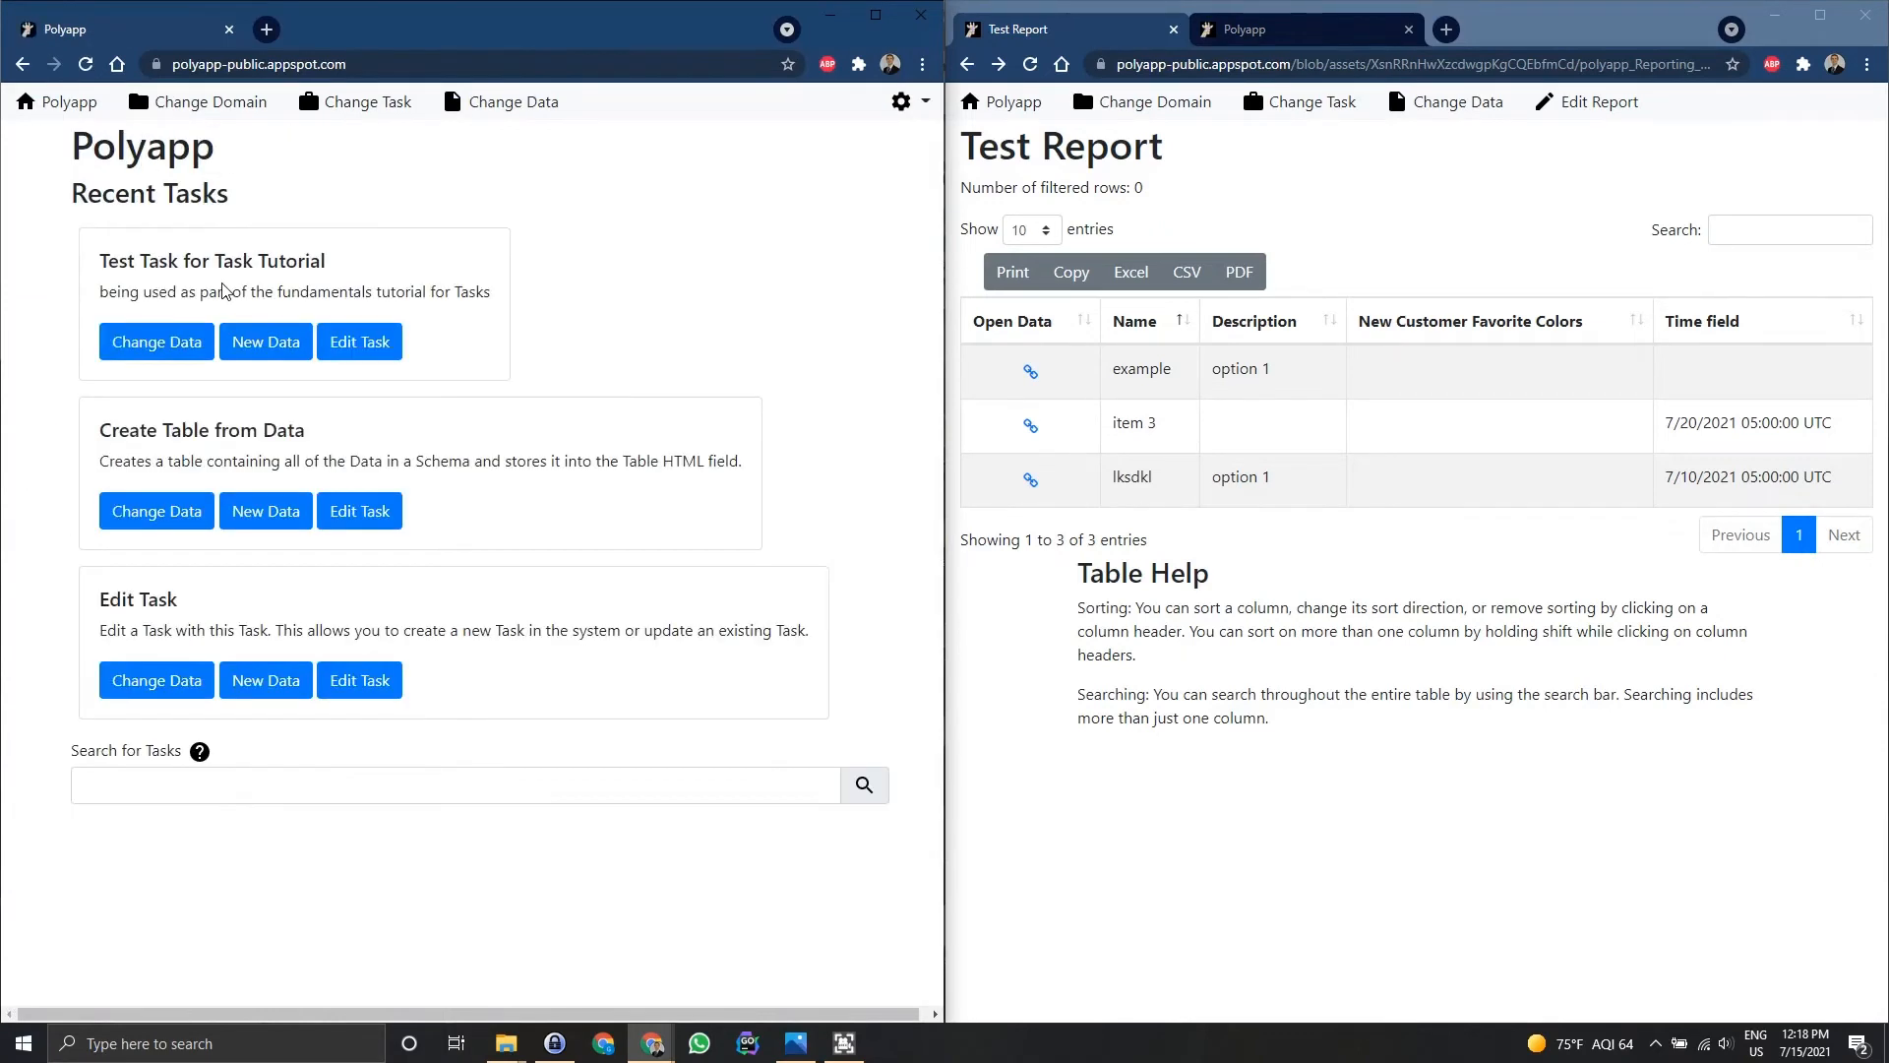
left_click(1031, 65)
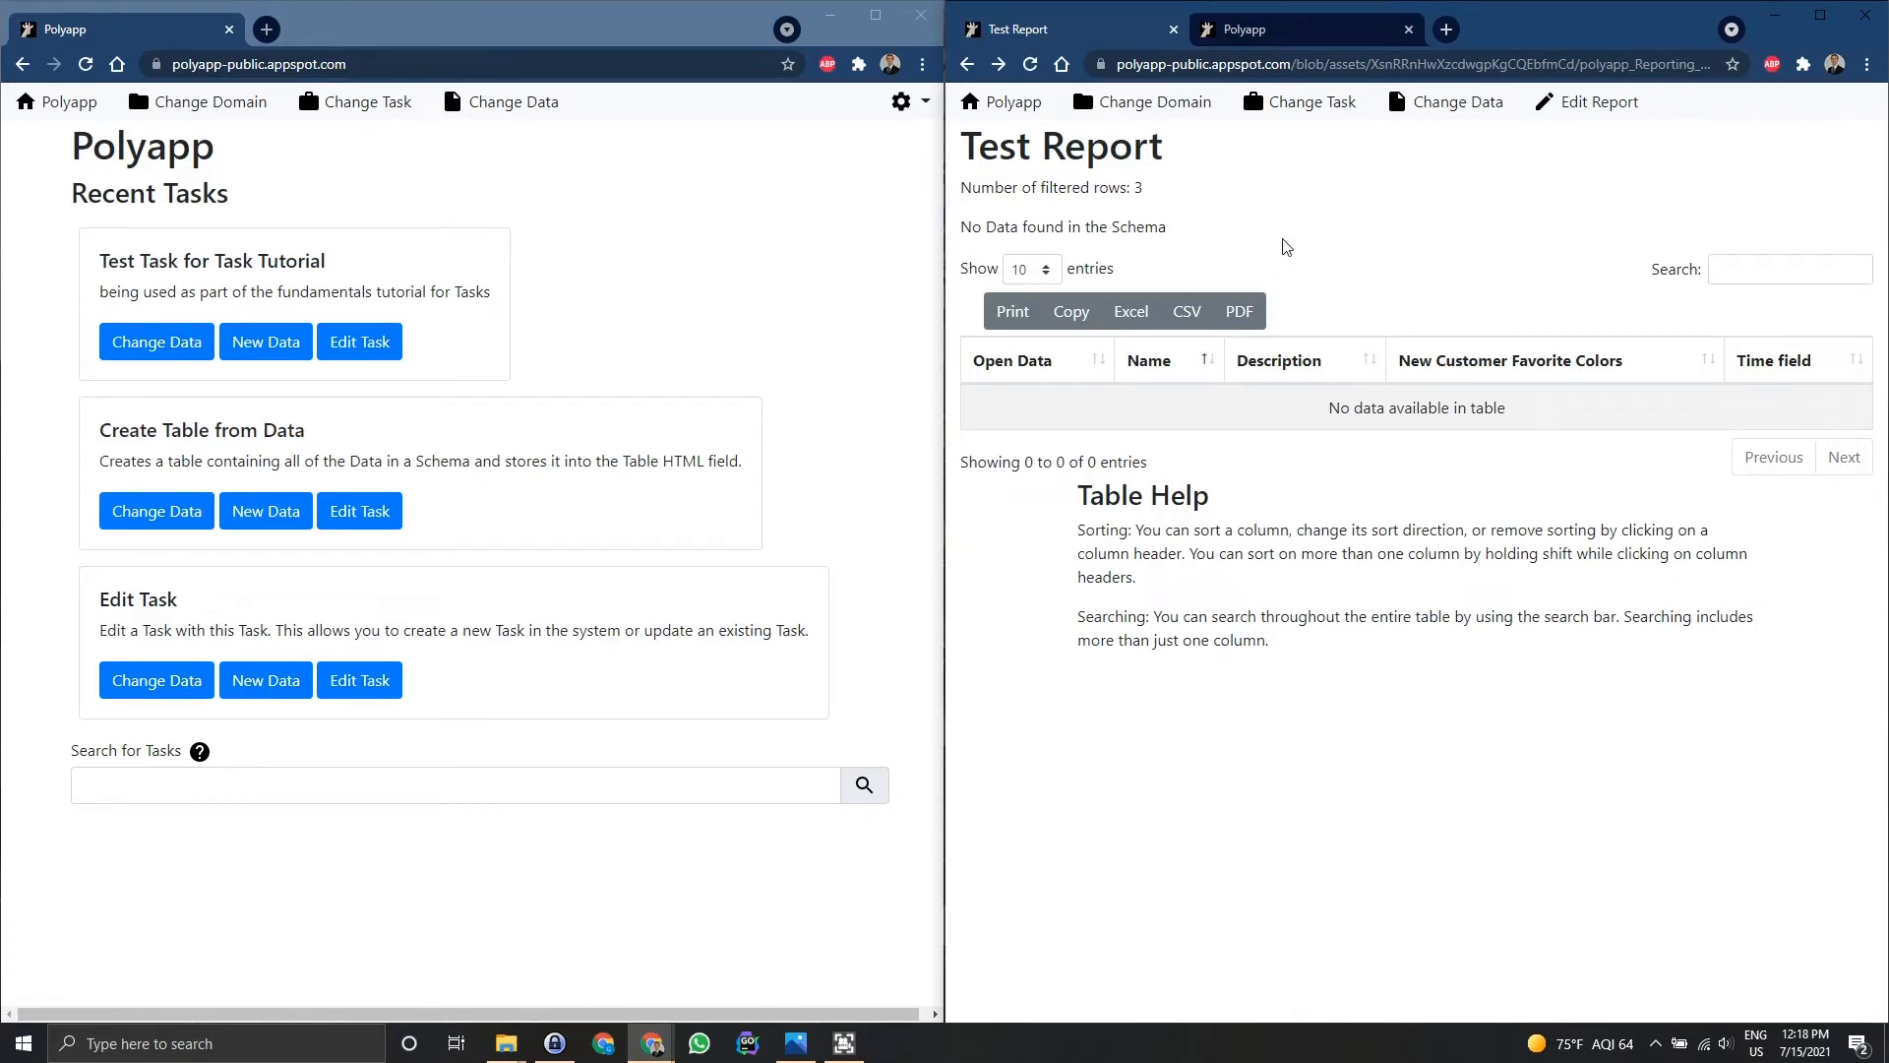
- Search the tasks for "chart" and start new data for the Chart from Data task
left_click(270, 793)
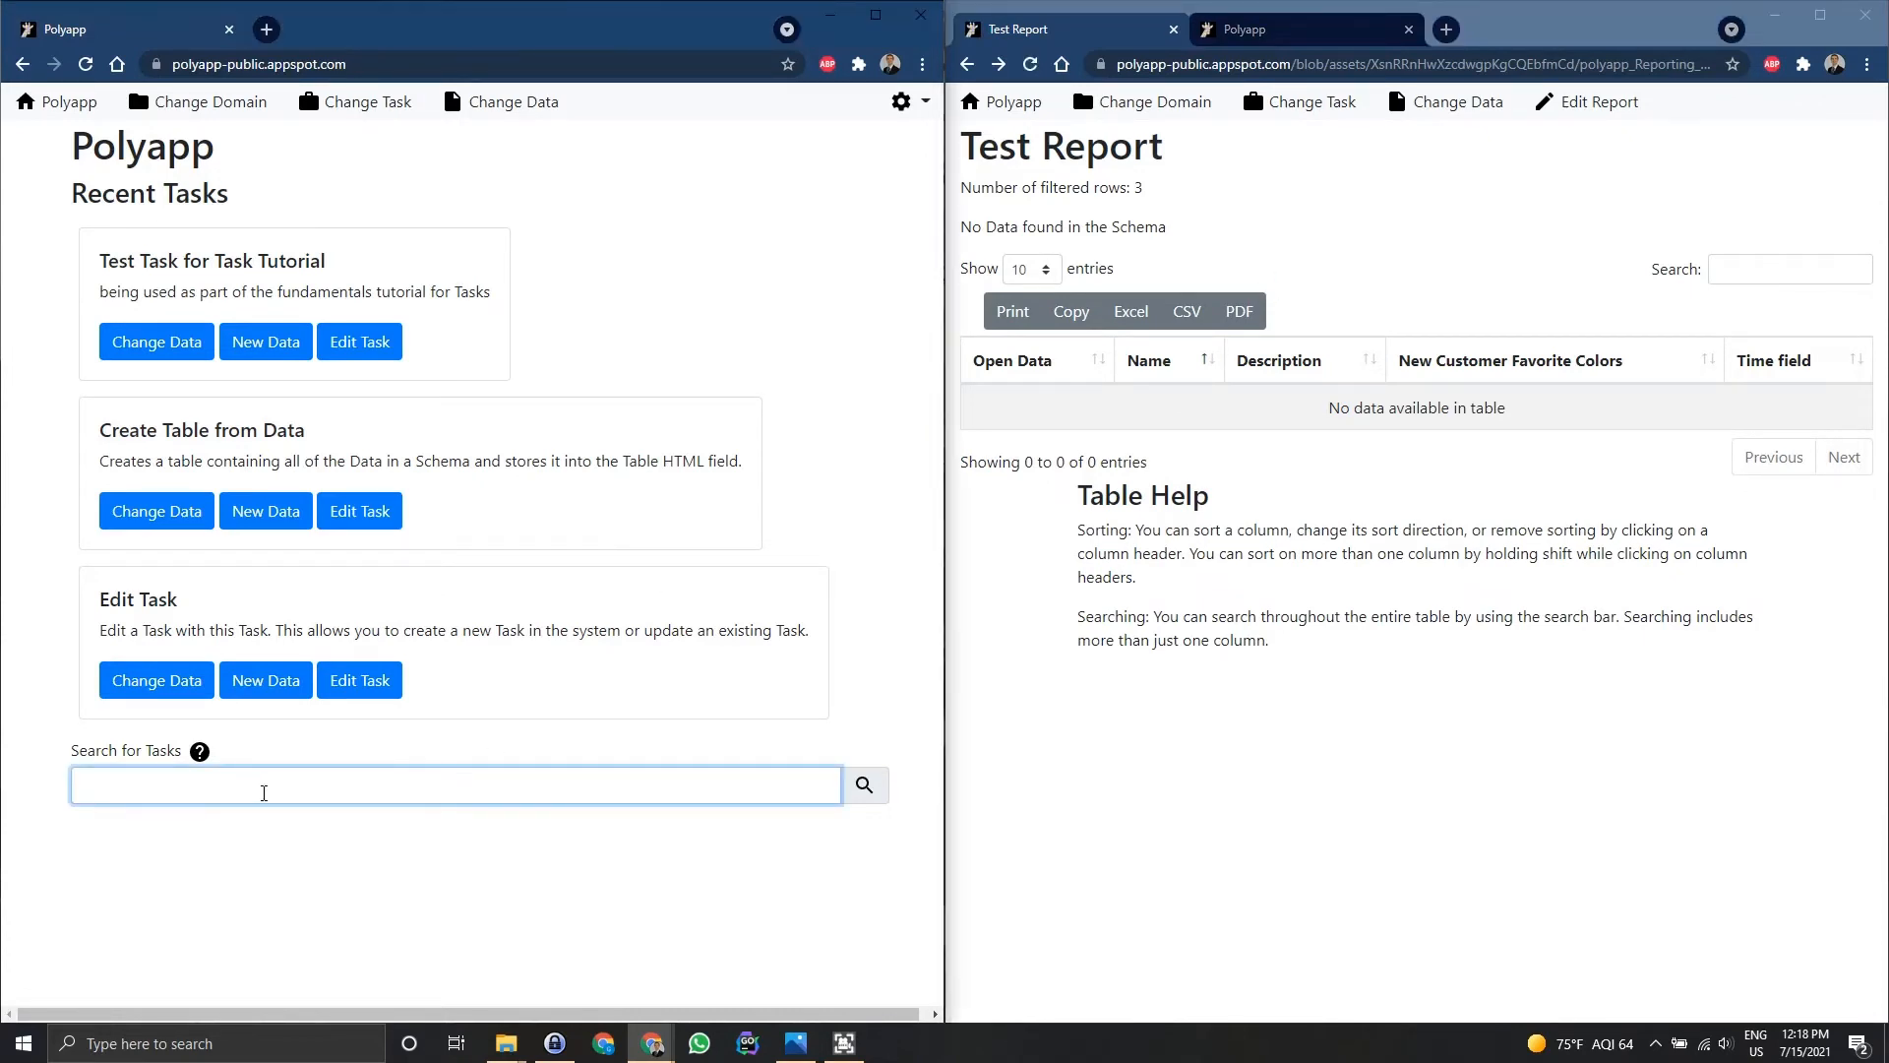
type("chart")
scroll(280, 748, "down", 6)
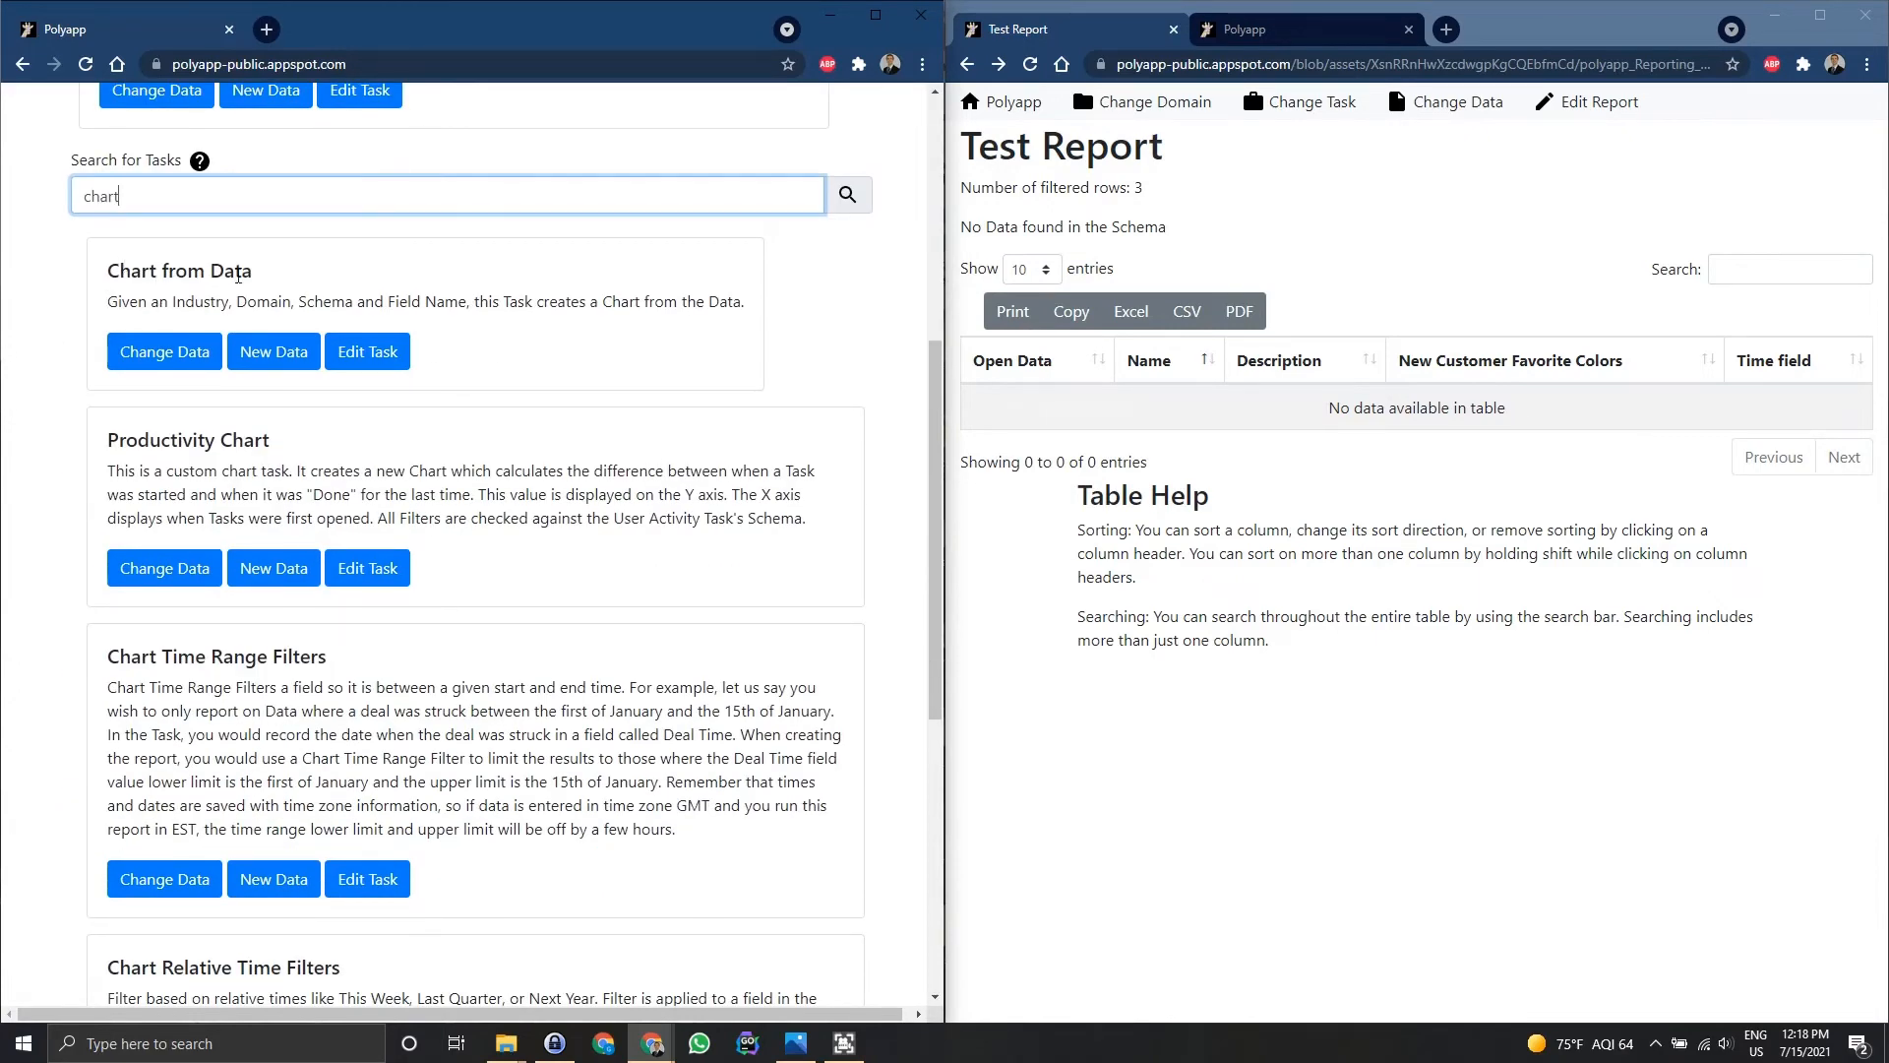
left_click(272, 352)
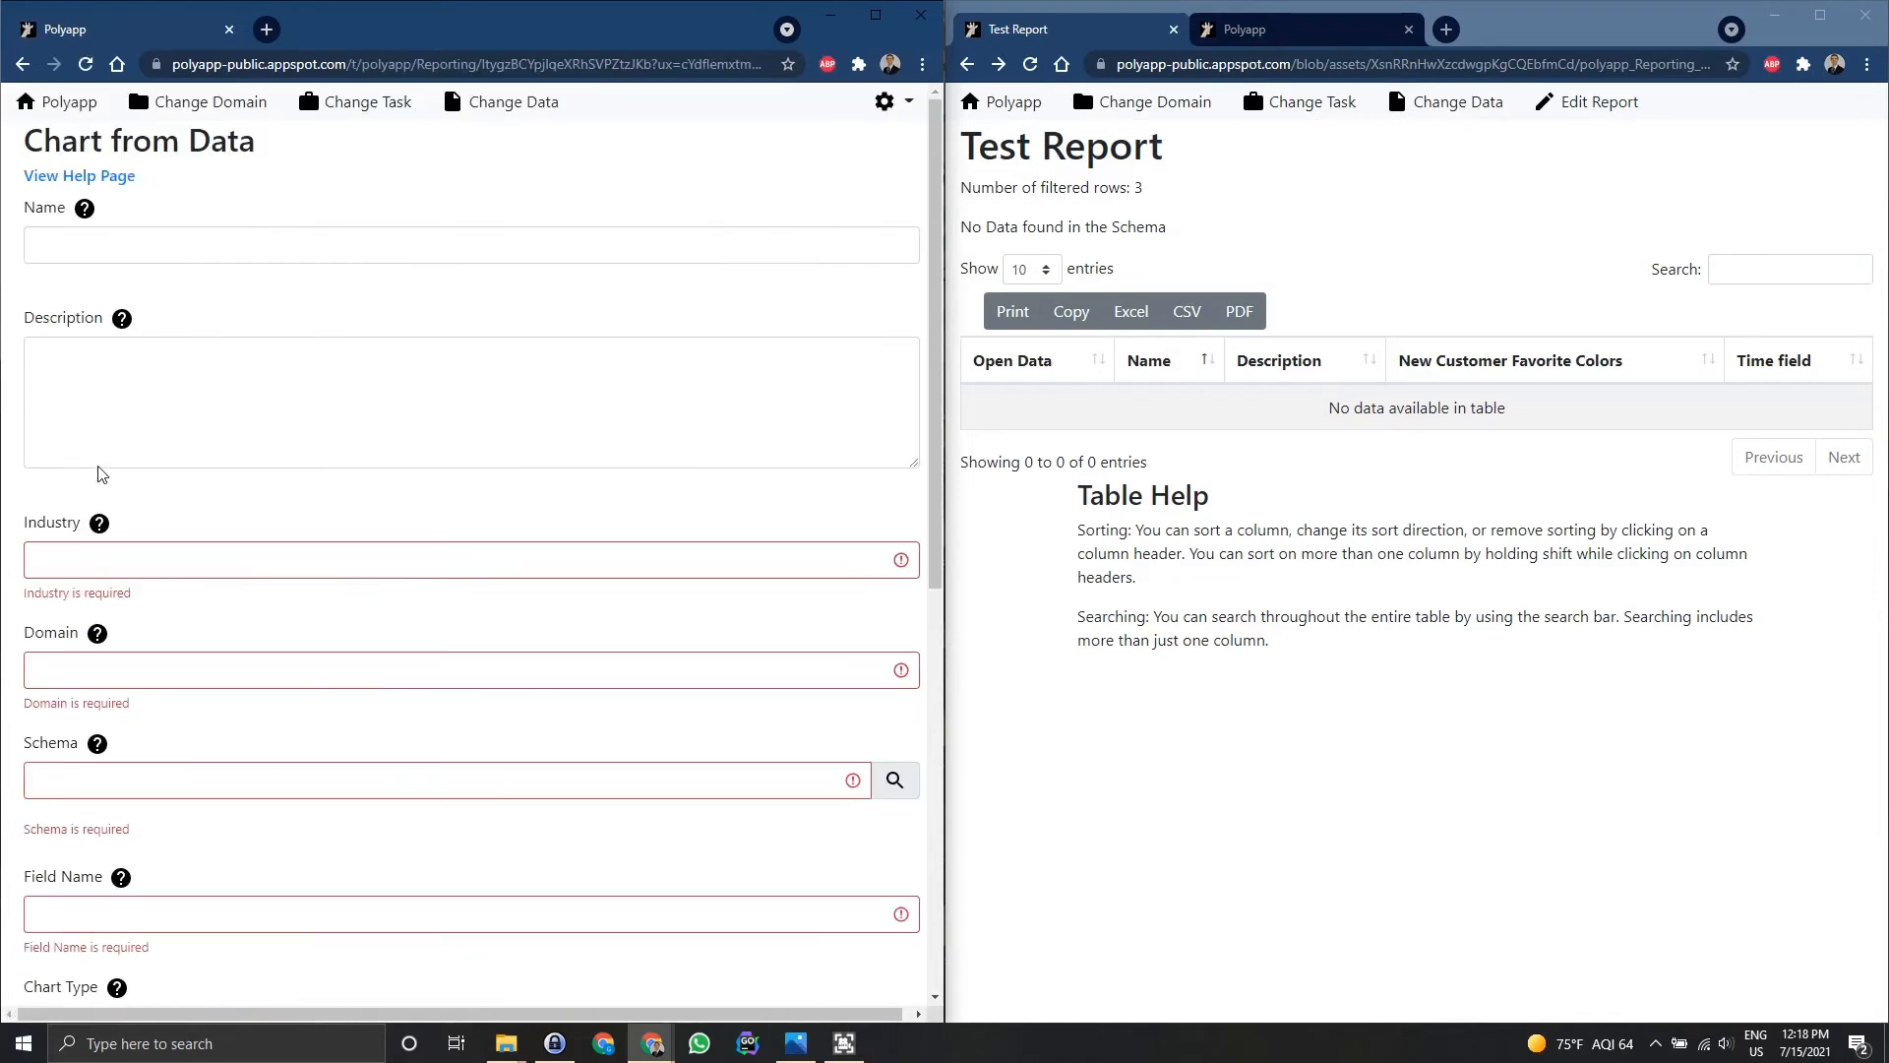
- Open Test Report's edit form and copy its name, Test Report, into the new chart's name
left_click(212, 562)
left_click(1128, 384)
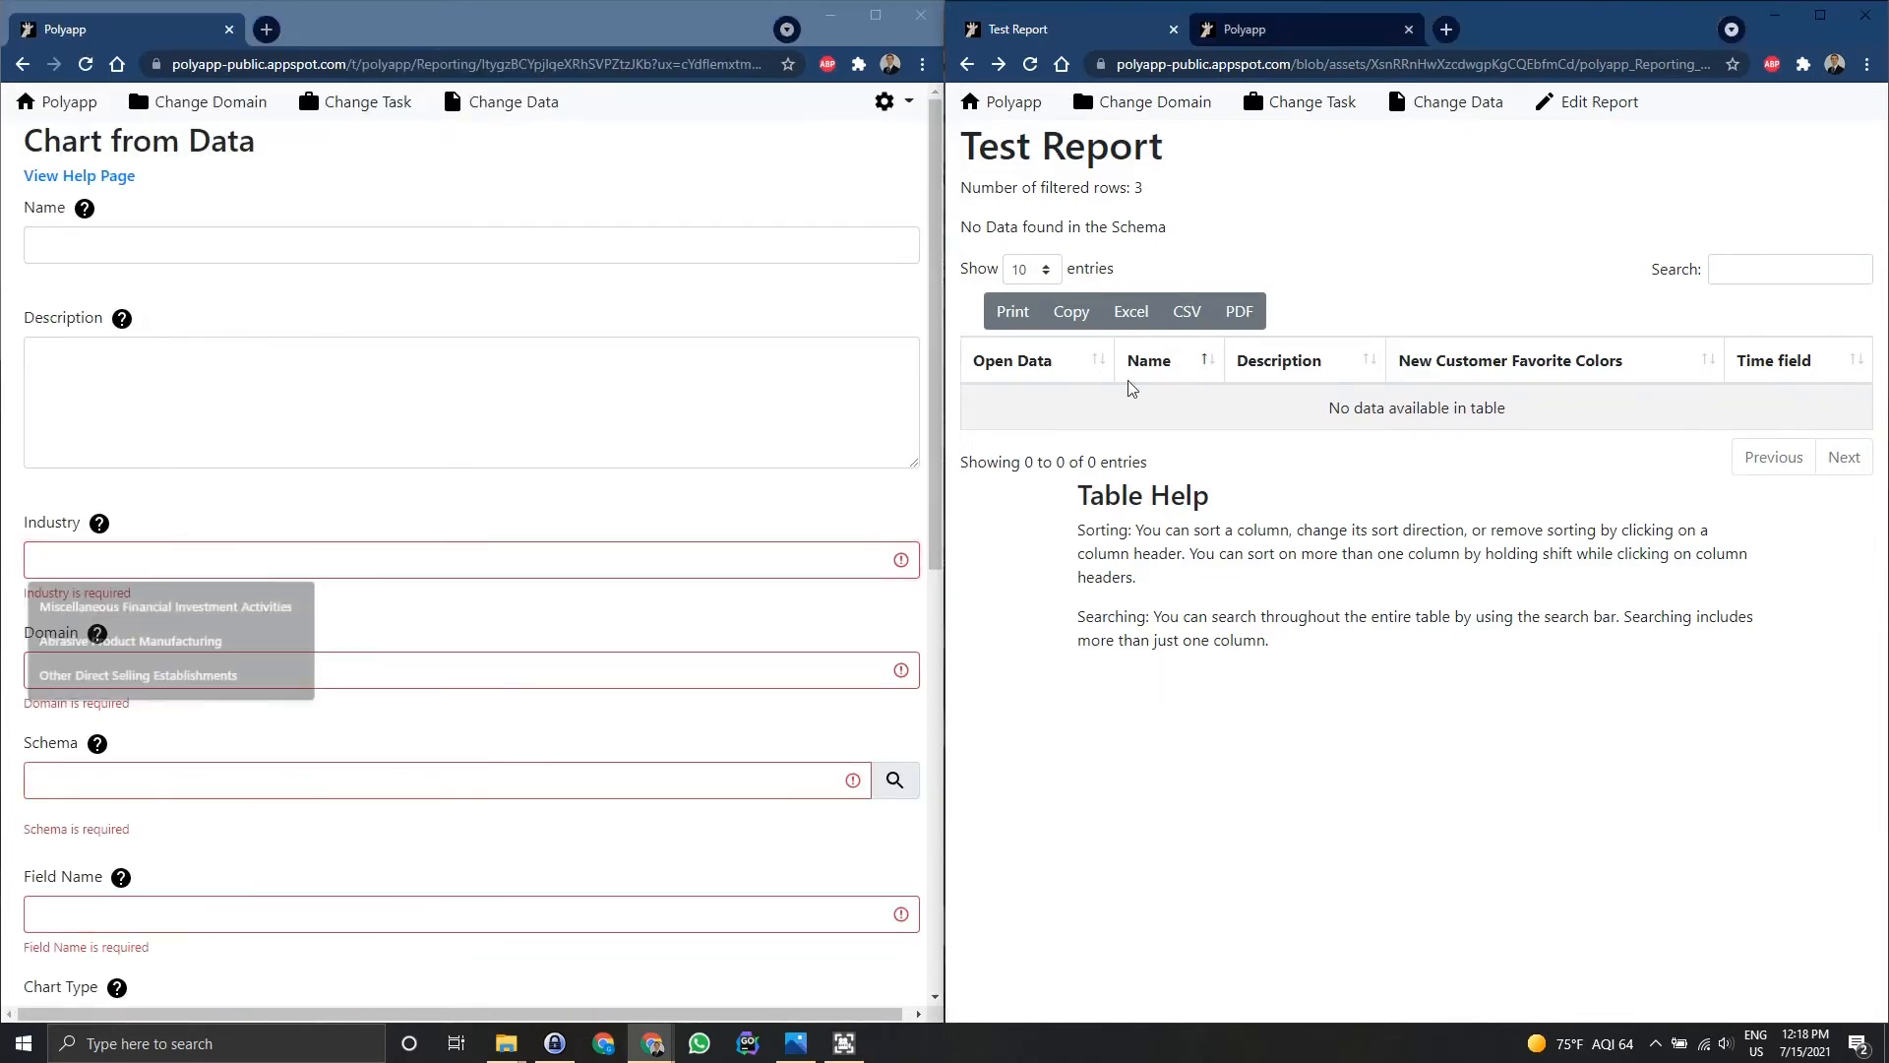
left_click(1615, 112)
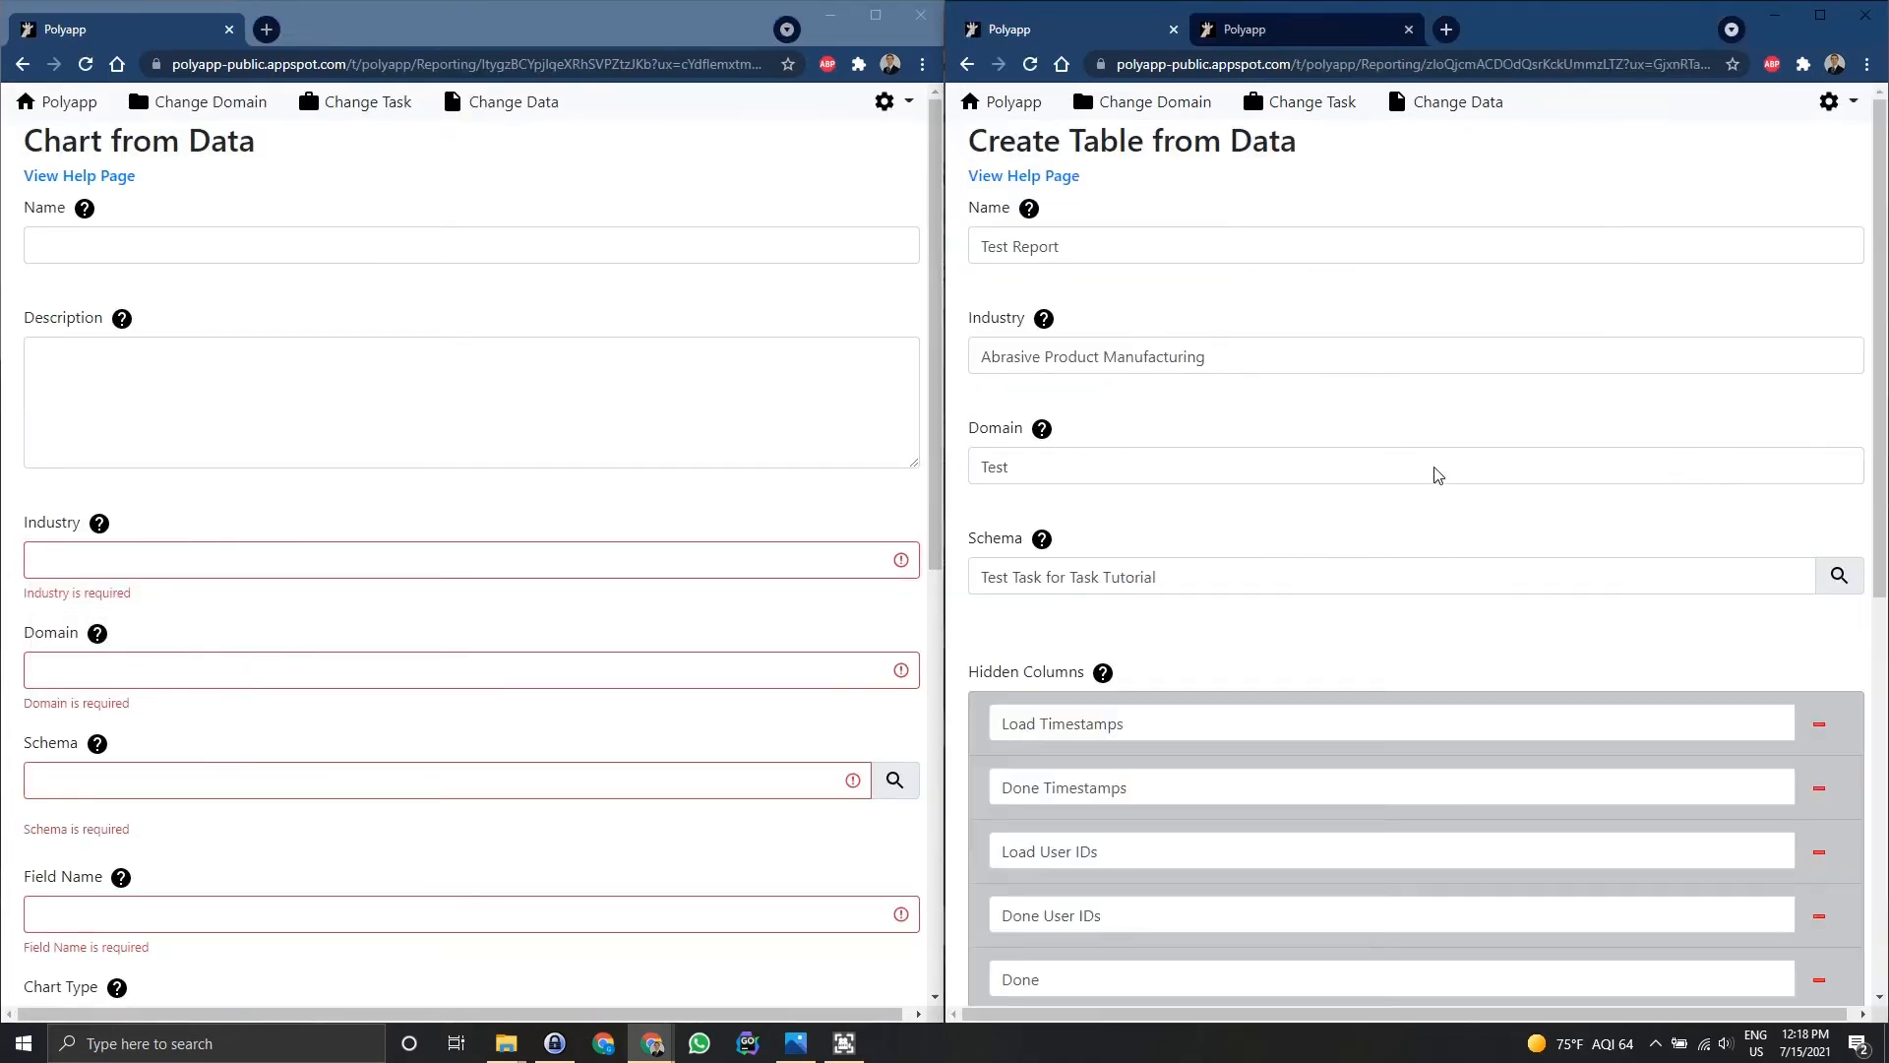
scroll(1434, 474, "down", 3)
scroll(1433, 465, "up", 3)
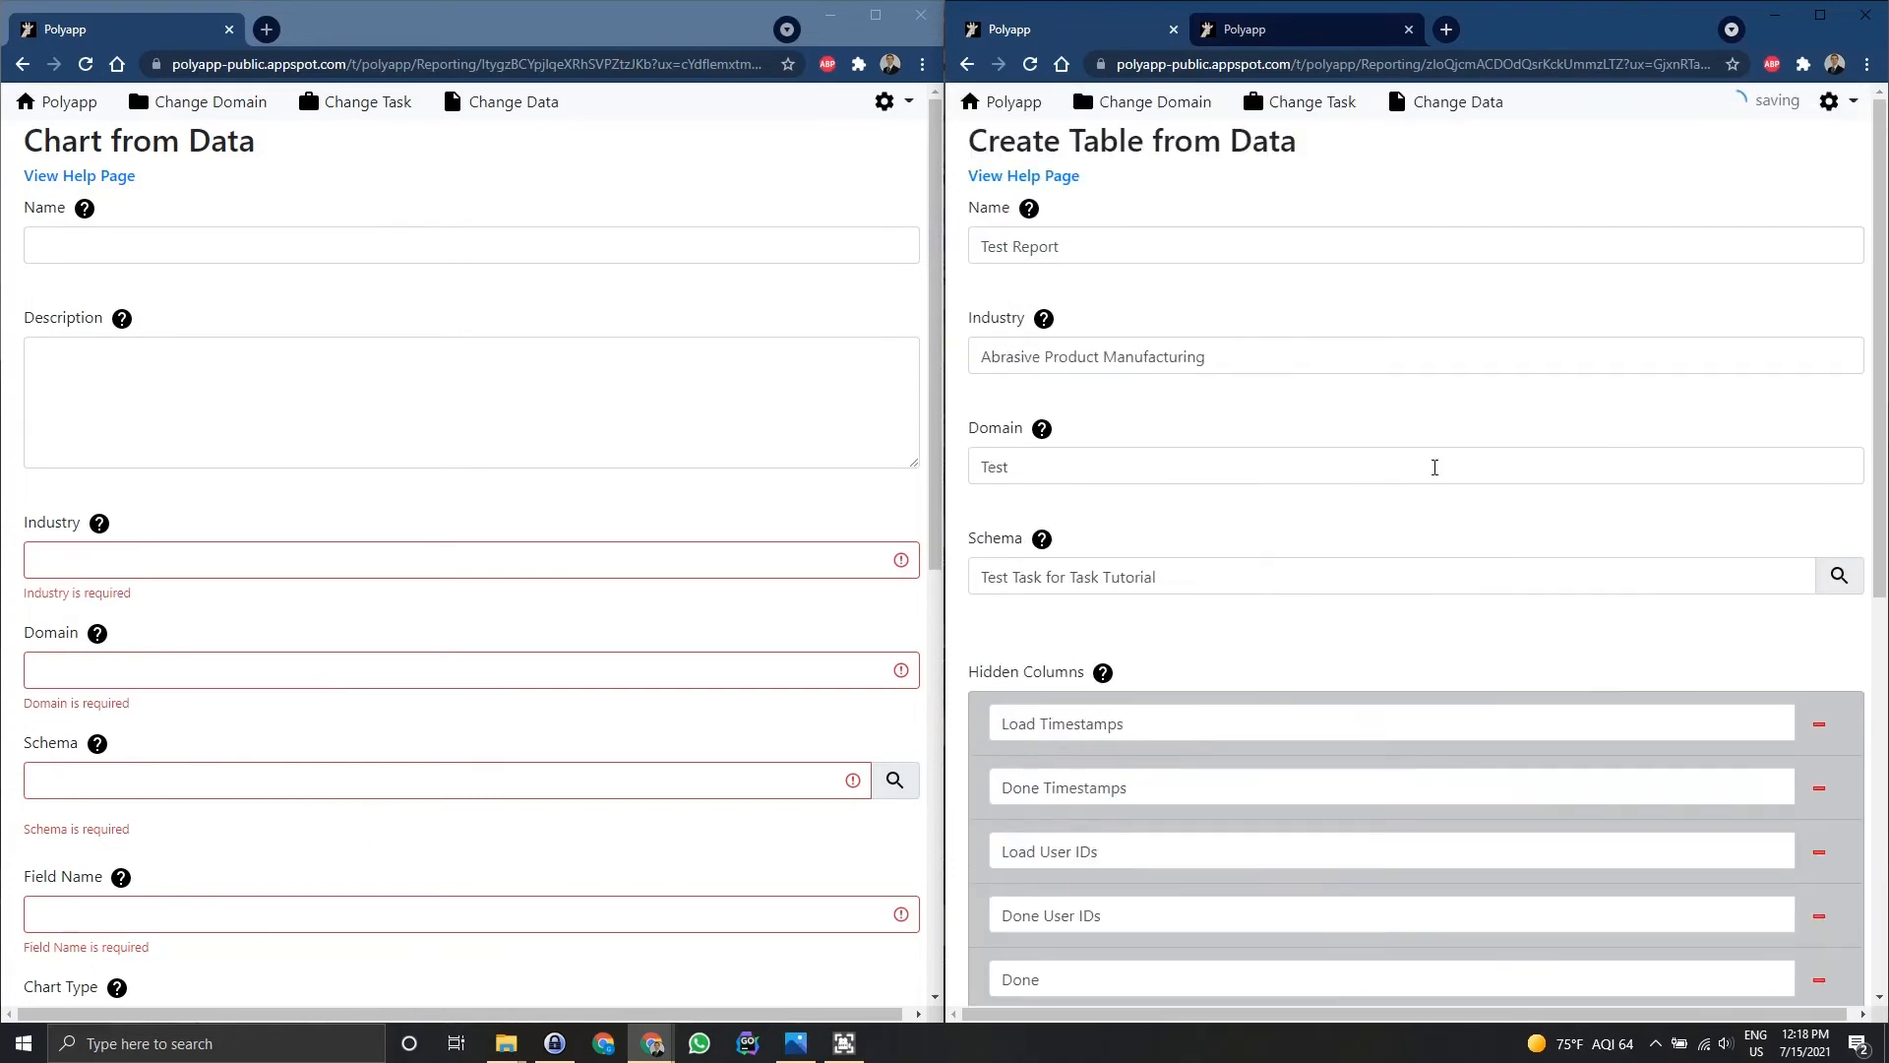
triple_click(1210, 241)
key("ctrl+c")
left_click(245, 243)
key("ctrl+v")
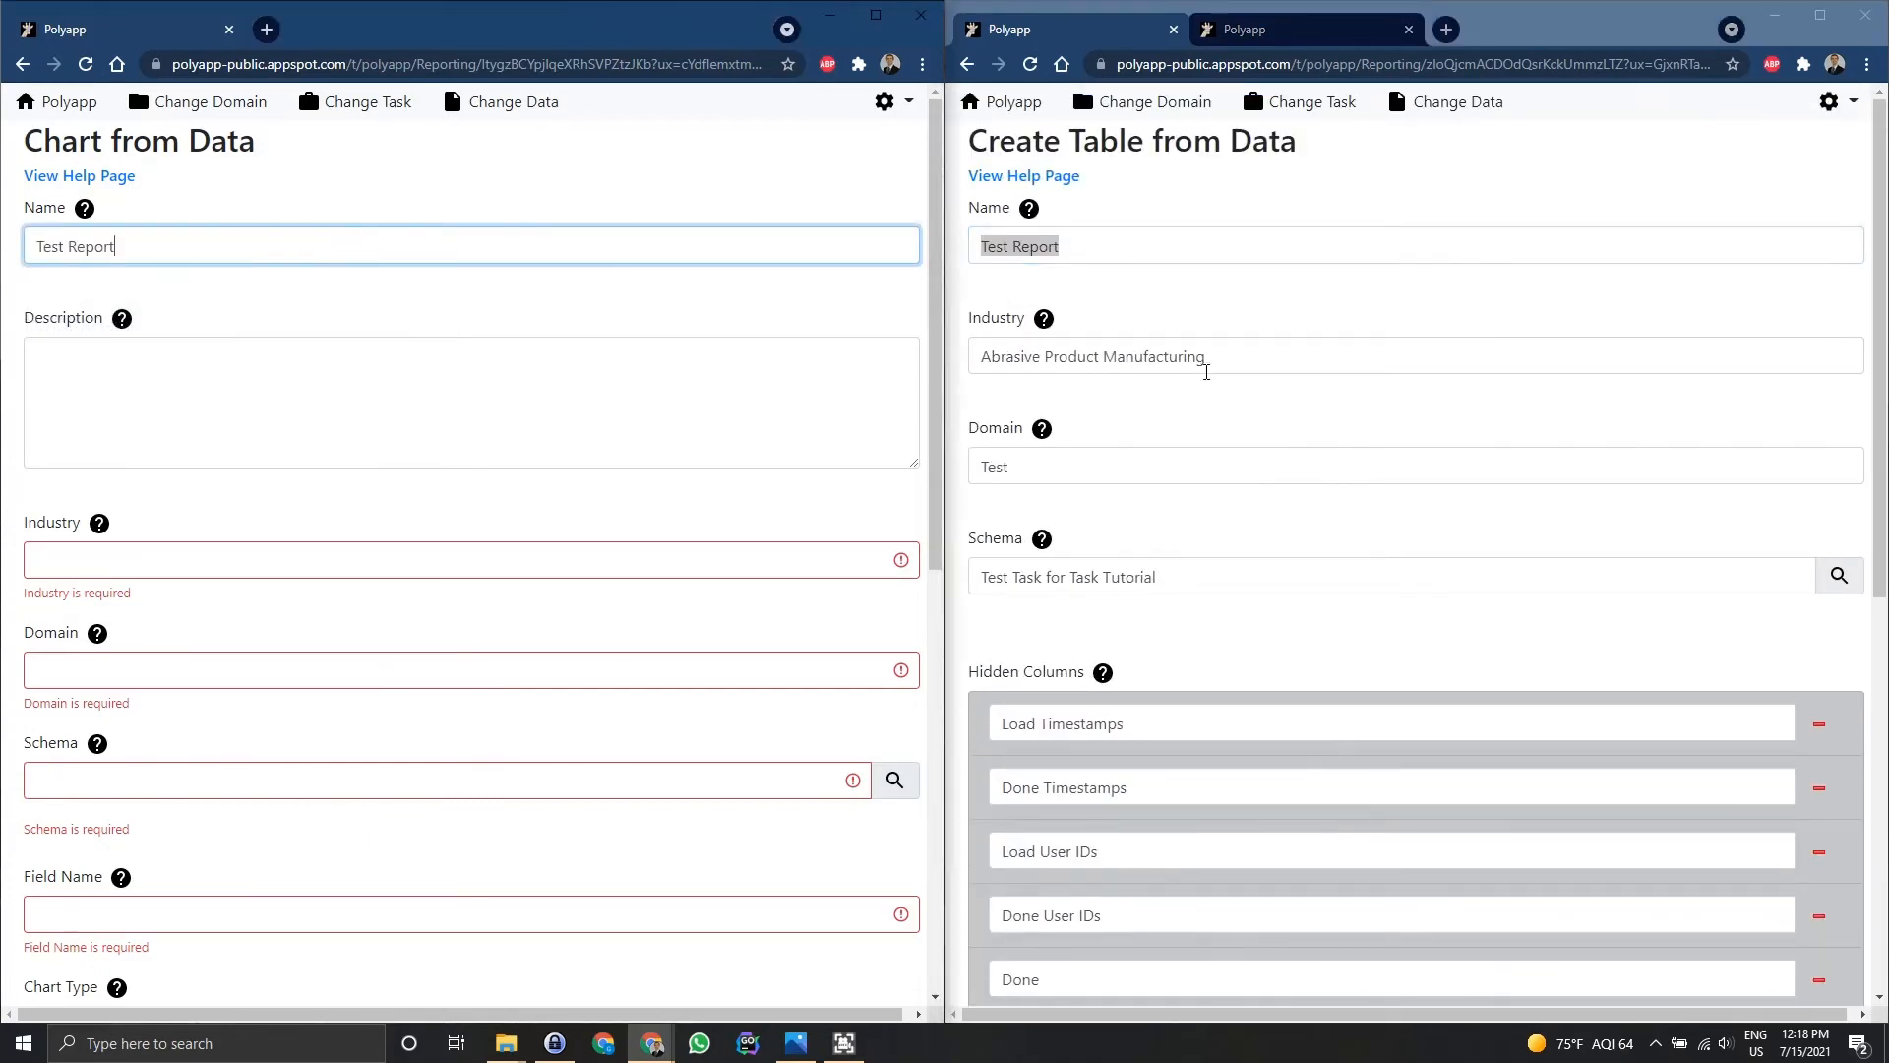
- Copy the industry Abrasive Product Manufacturing and the domain Test from the table report into the chart form
left_click(316, 392)
left_click(833, 546)
left_click(1214, 356)
triple_click(1214, 356)
key("ctrl+c")
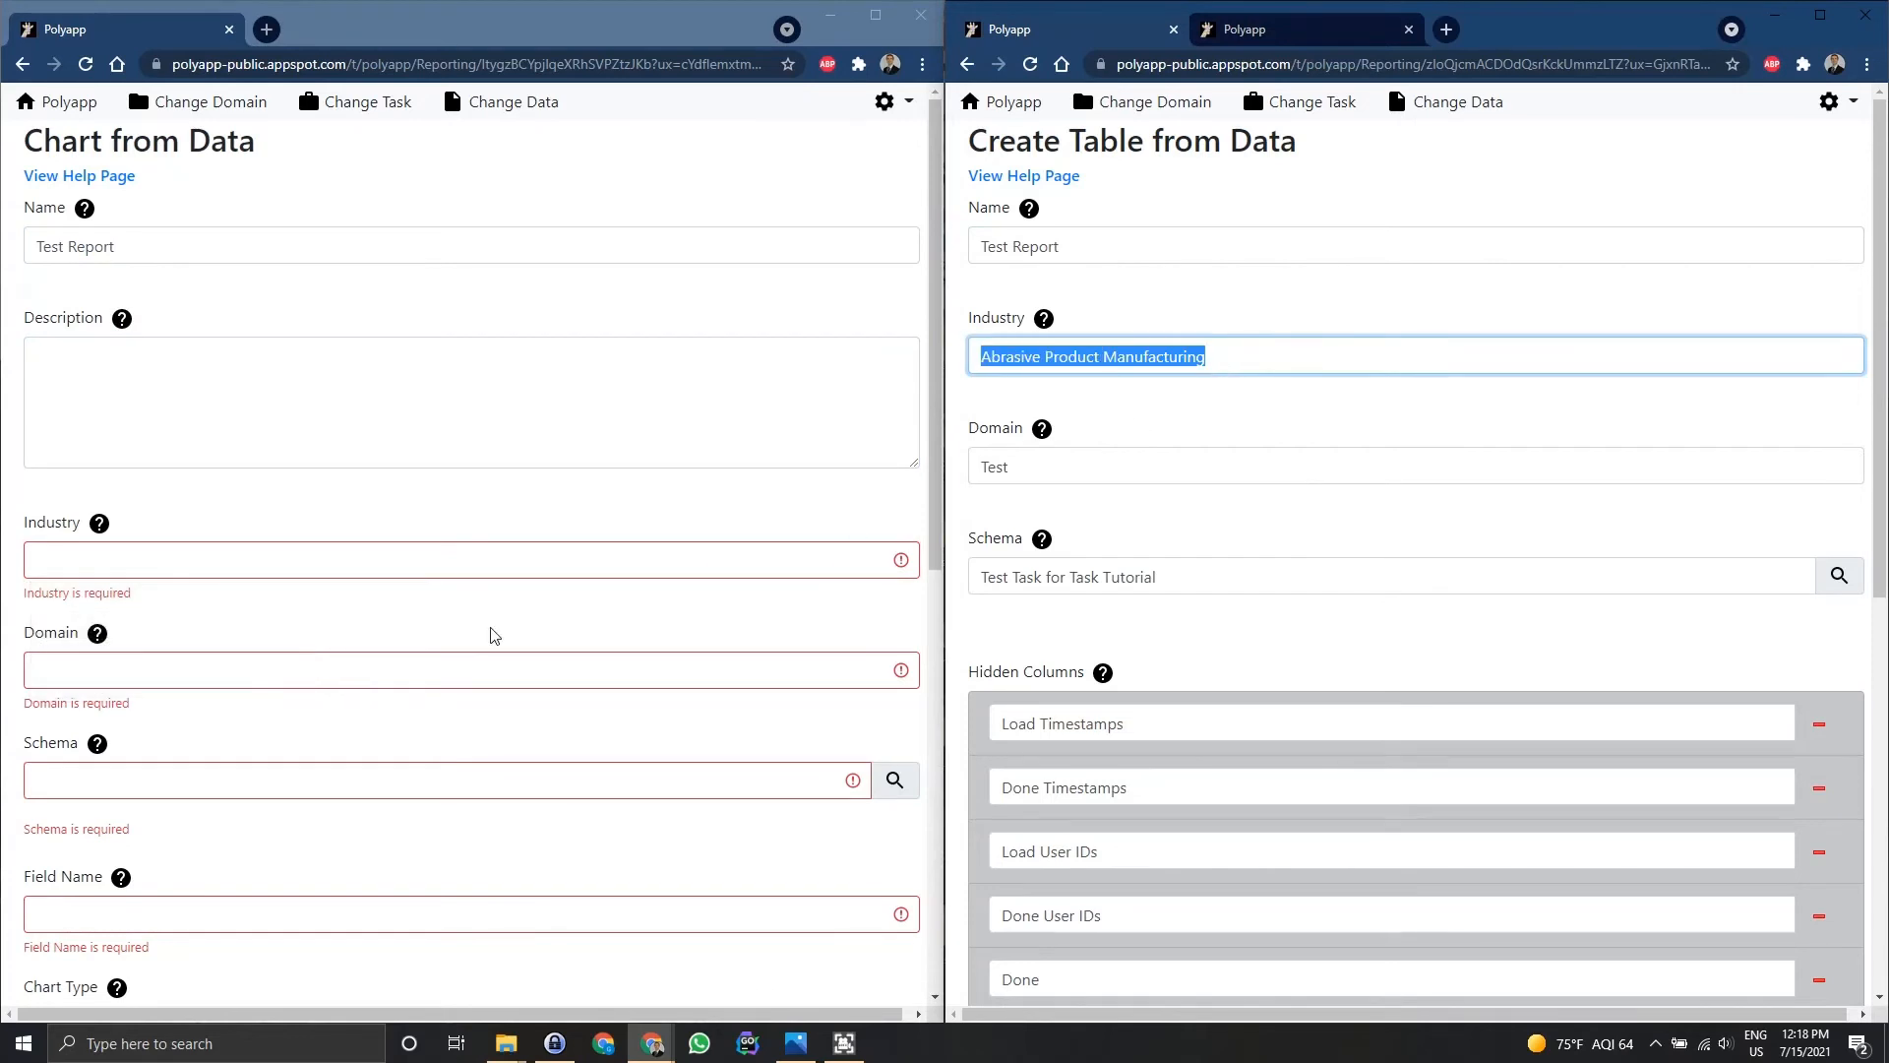
left_click(464, 558)
key("ctrl+v")
double_click(1172, 470)
key("ctrl+c")
left_click(500, 664)
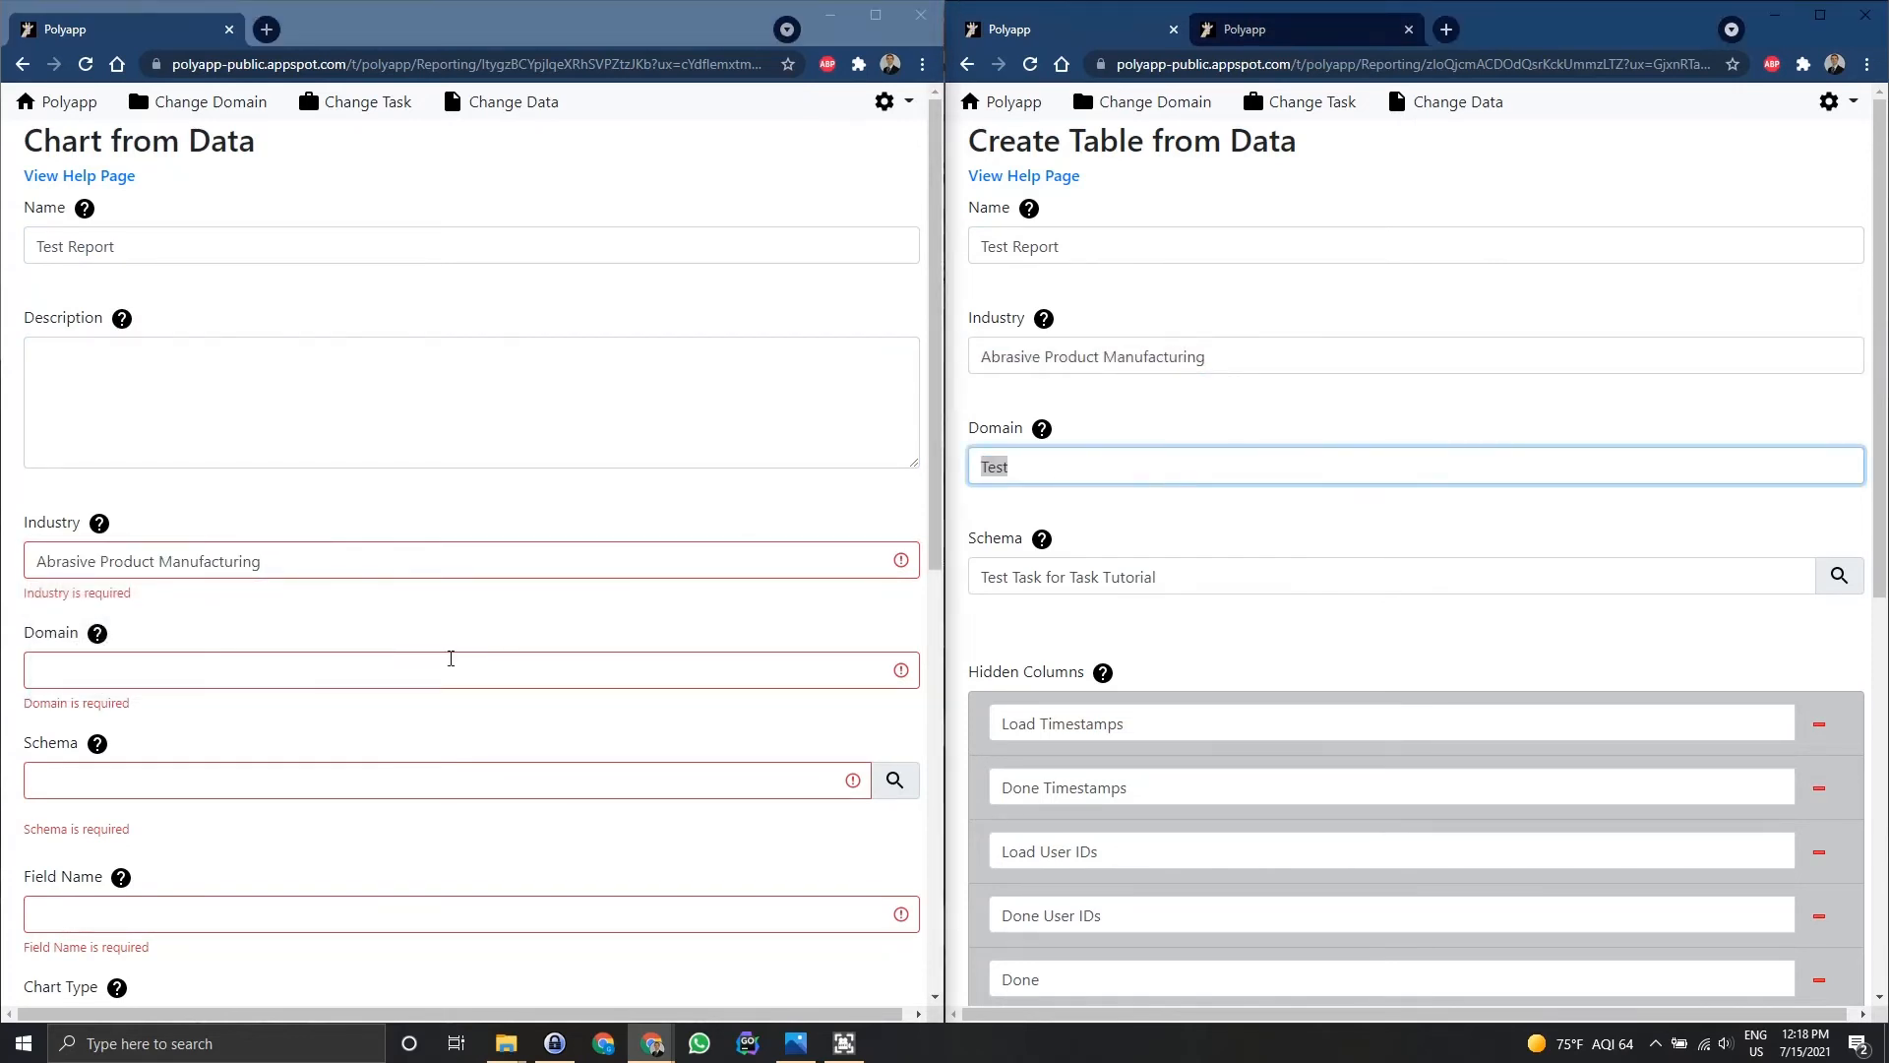
key("ctrl+v")
- Copy the schema Test Task for Task Tutorial from the table report into the chart form
double_click(1231, 575)
triple_click(1231, 575)
key("ctrl+c")
left_click(474, 768)
key("ctrl+v")
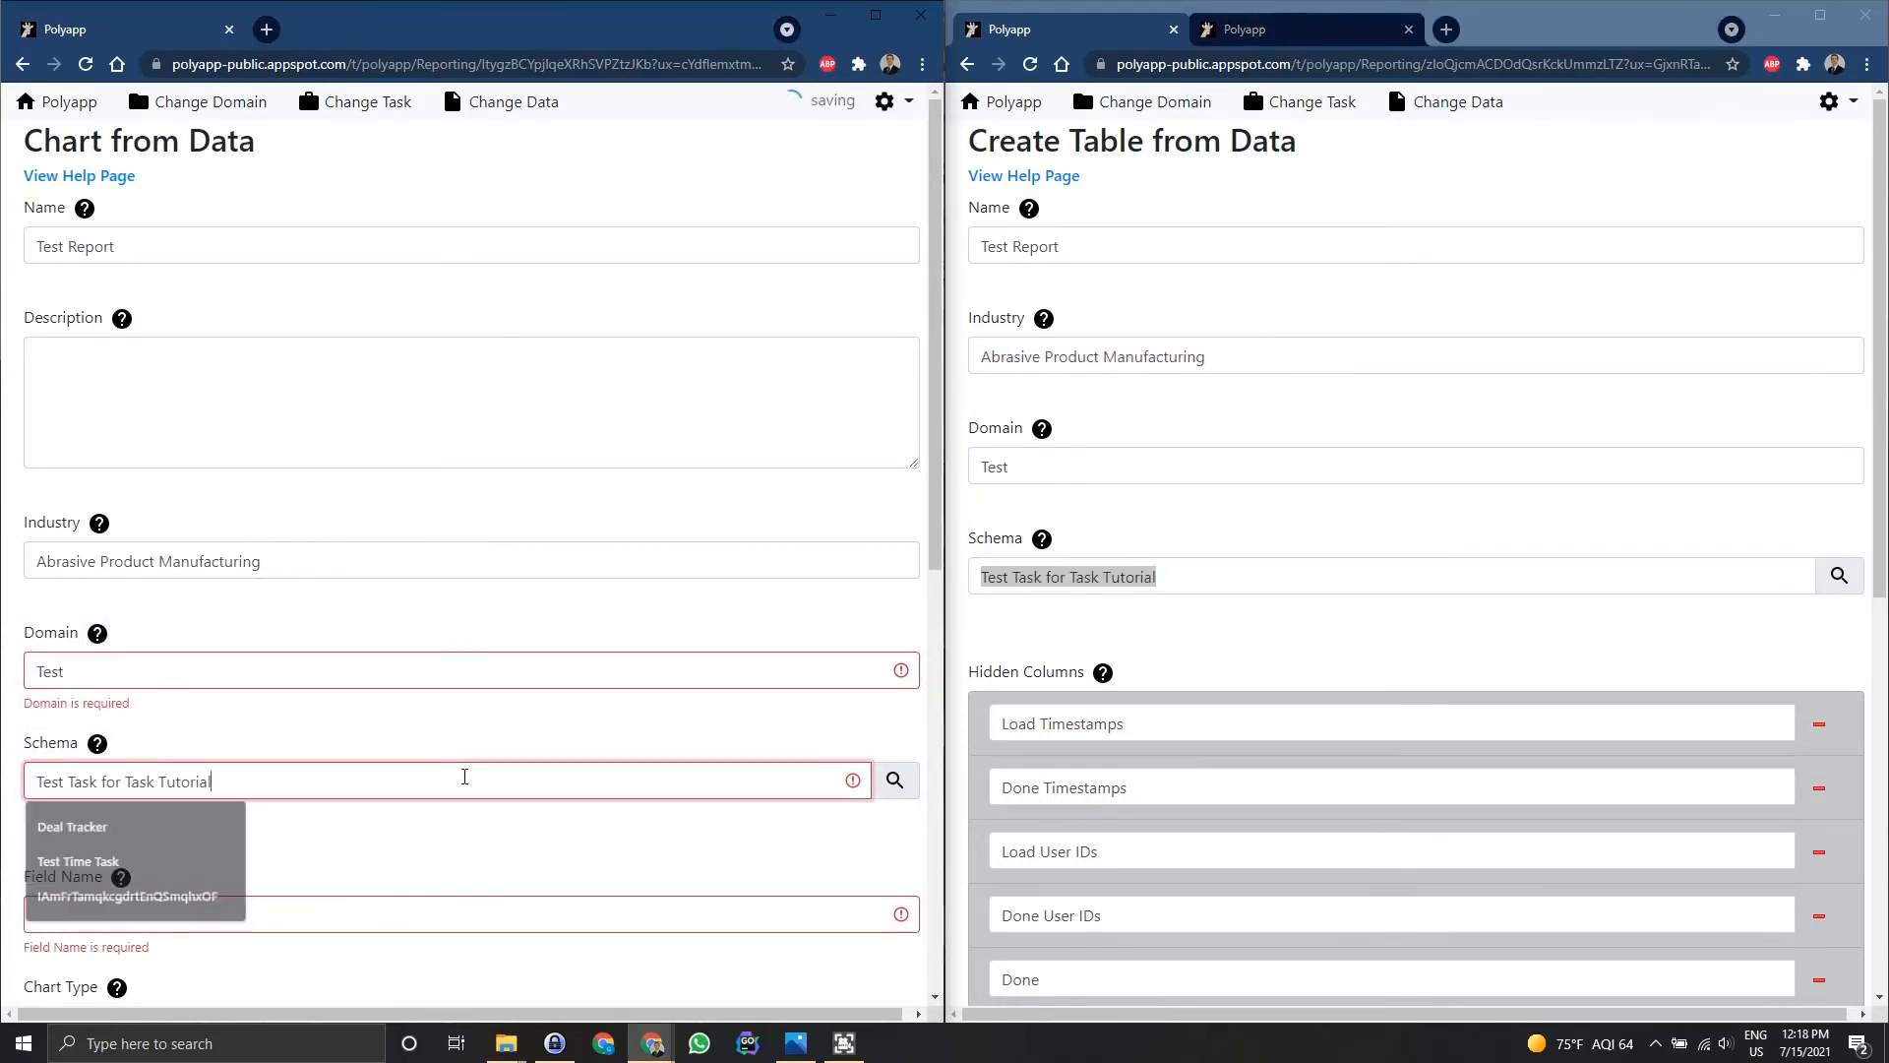
left_click(159, 920)
- Consult the Change Data list for the schema's fields and set the chart type to doughnut
scroll(354, 839, "down", 4)
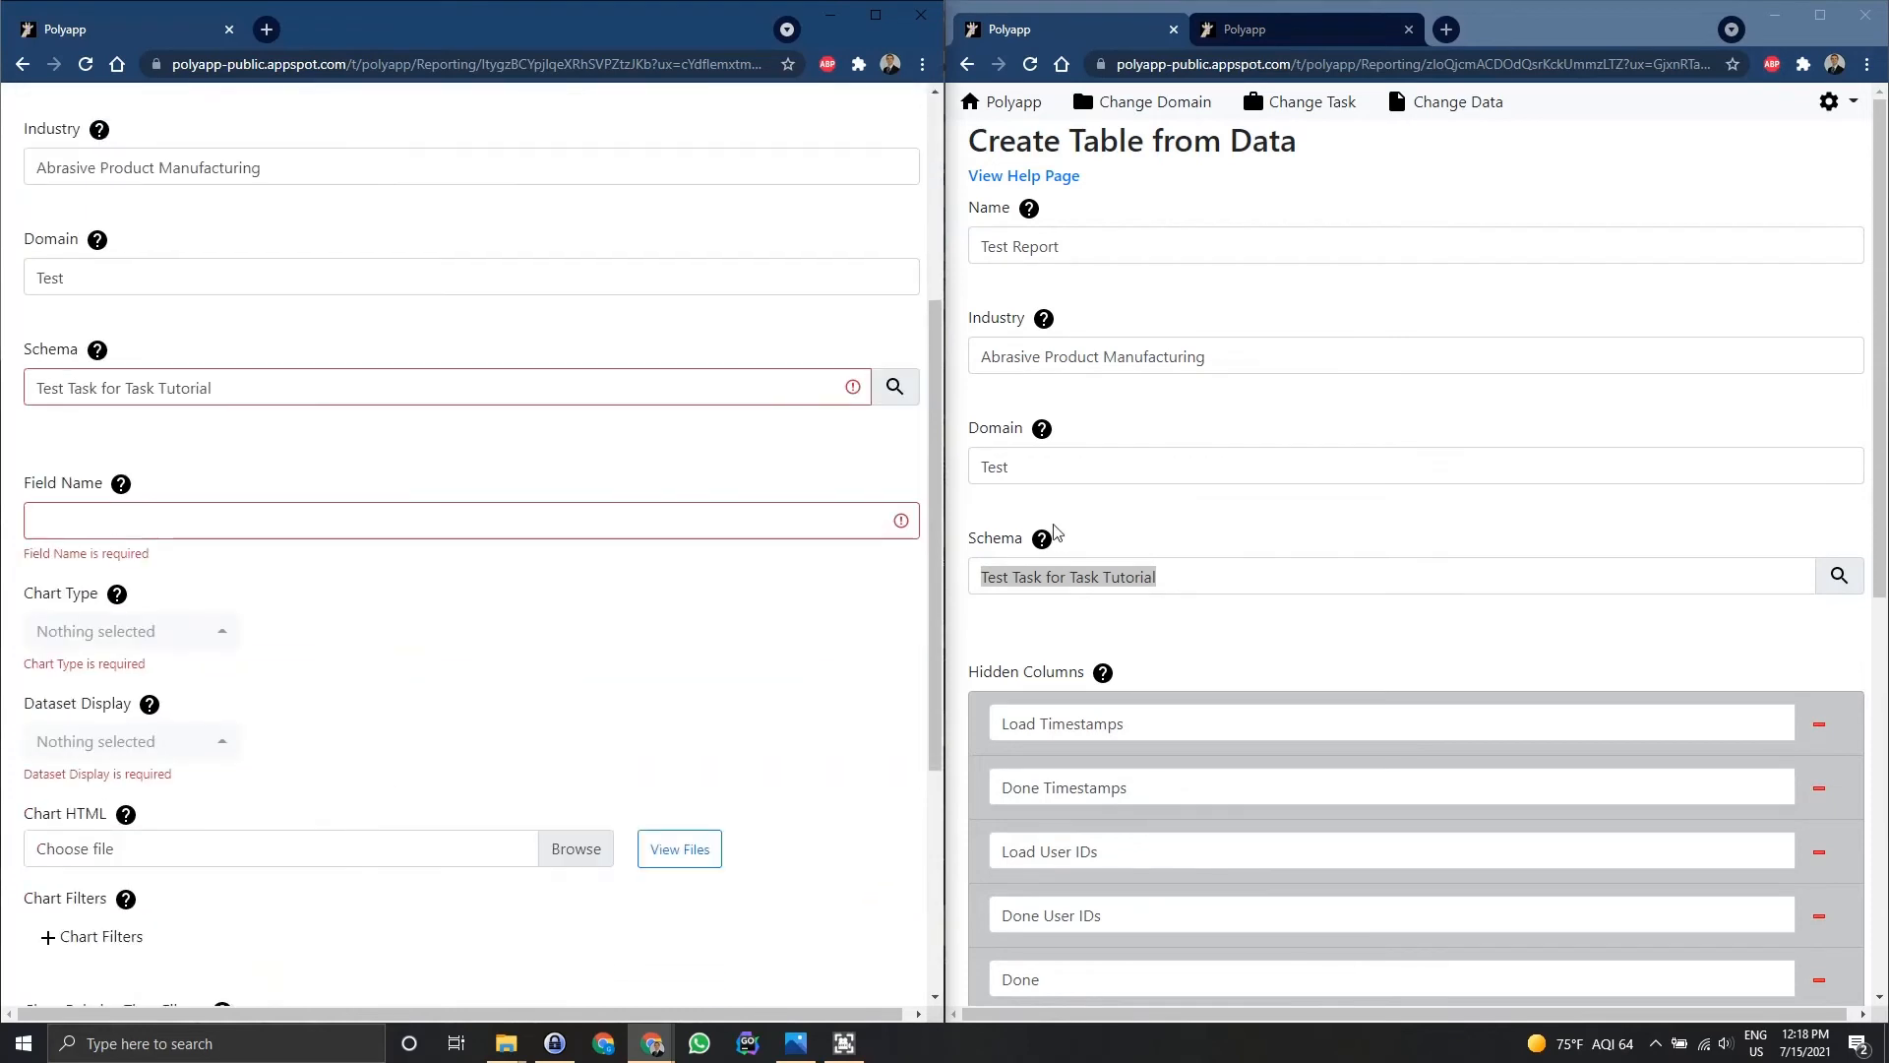
scroll(1057, 533, "down", 4)
left_click(285, 518)
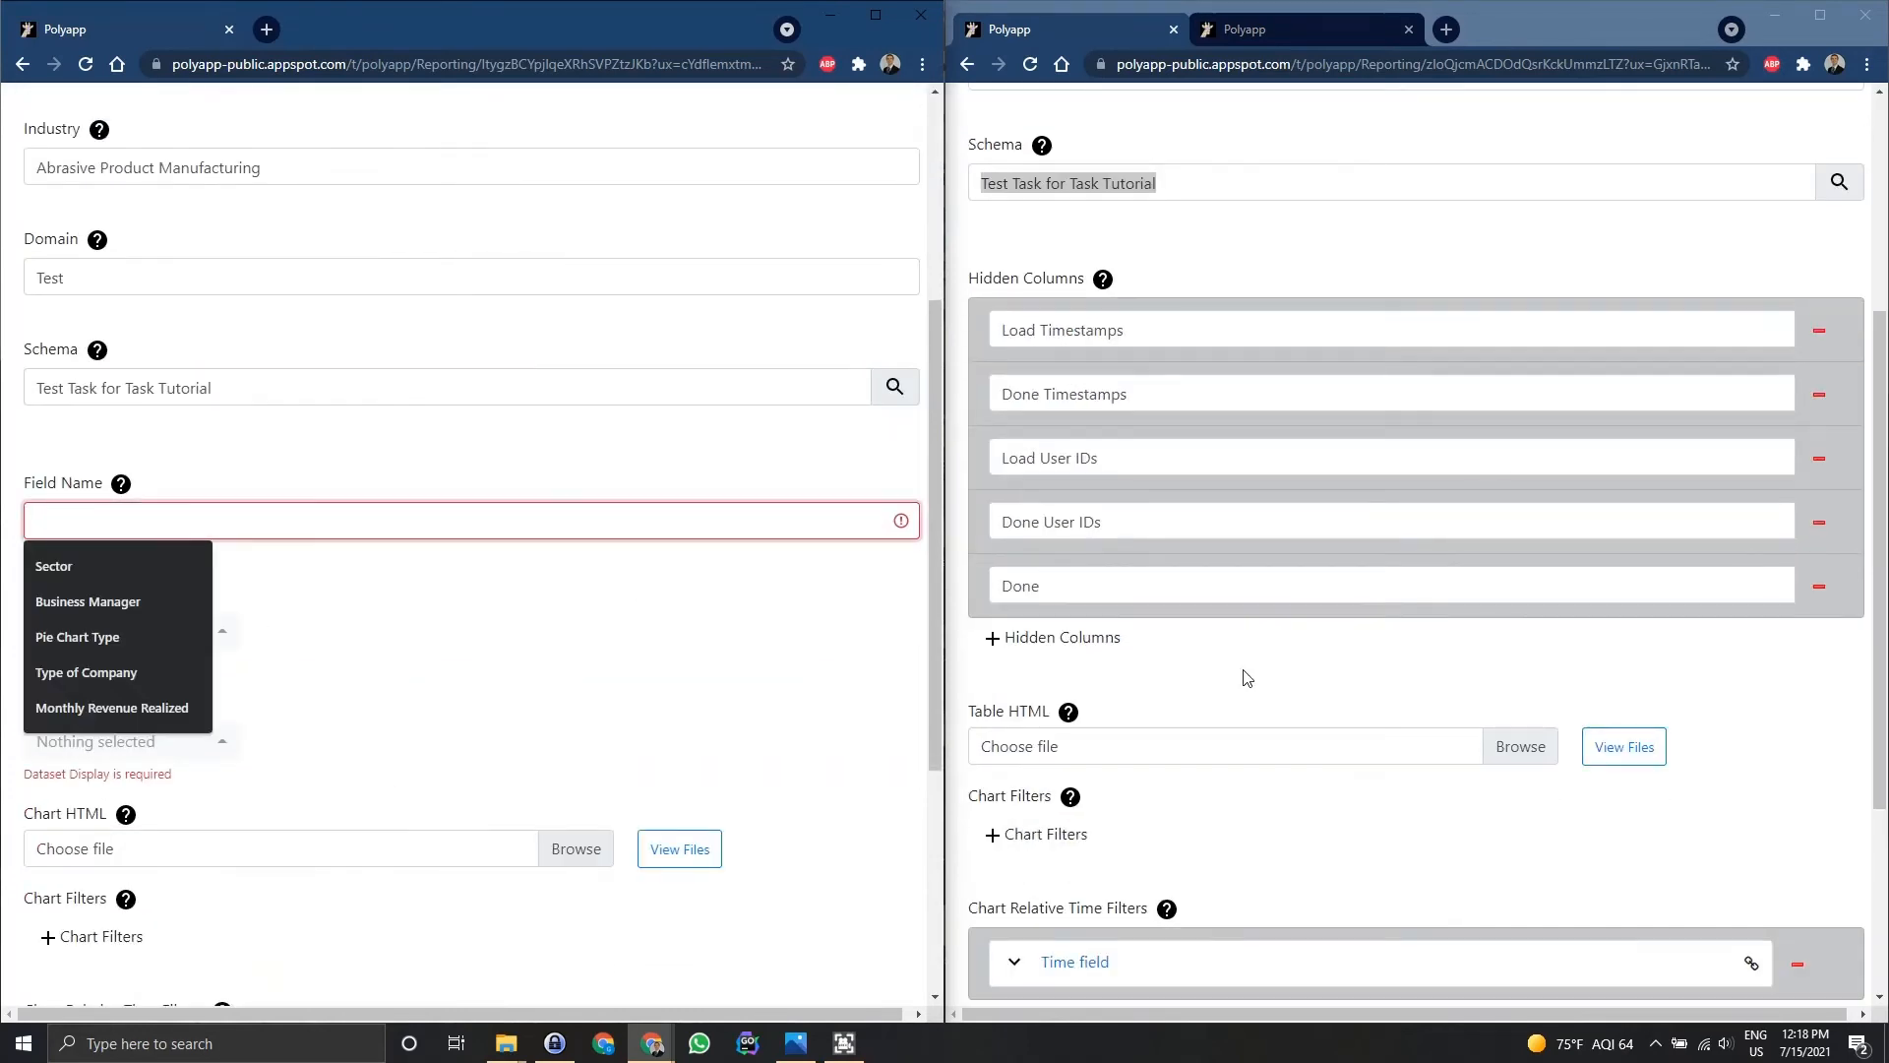
scroll(1248, 675, "down", 2)
left_click(1295, 23)
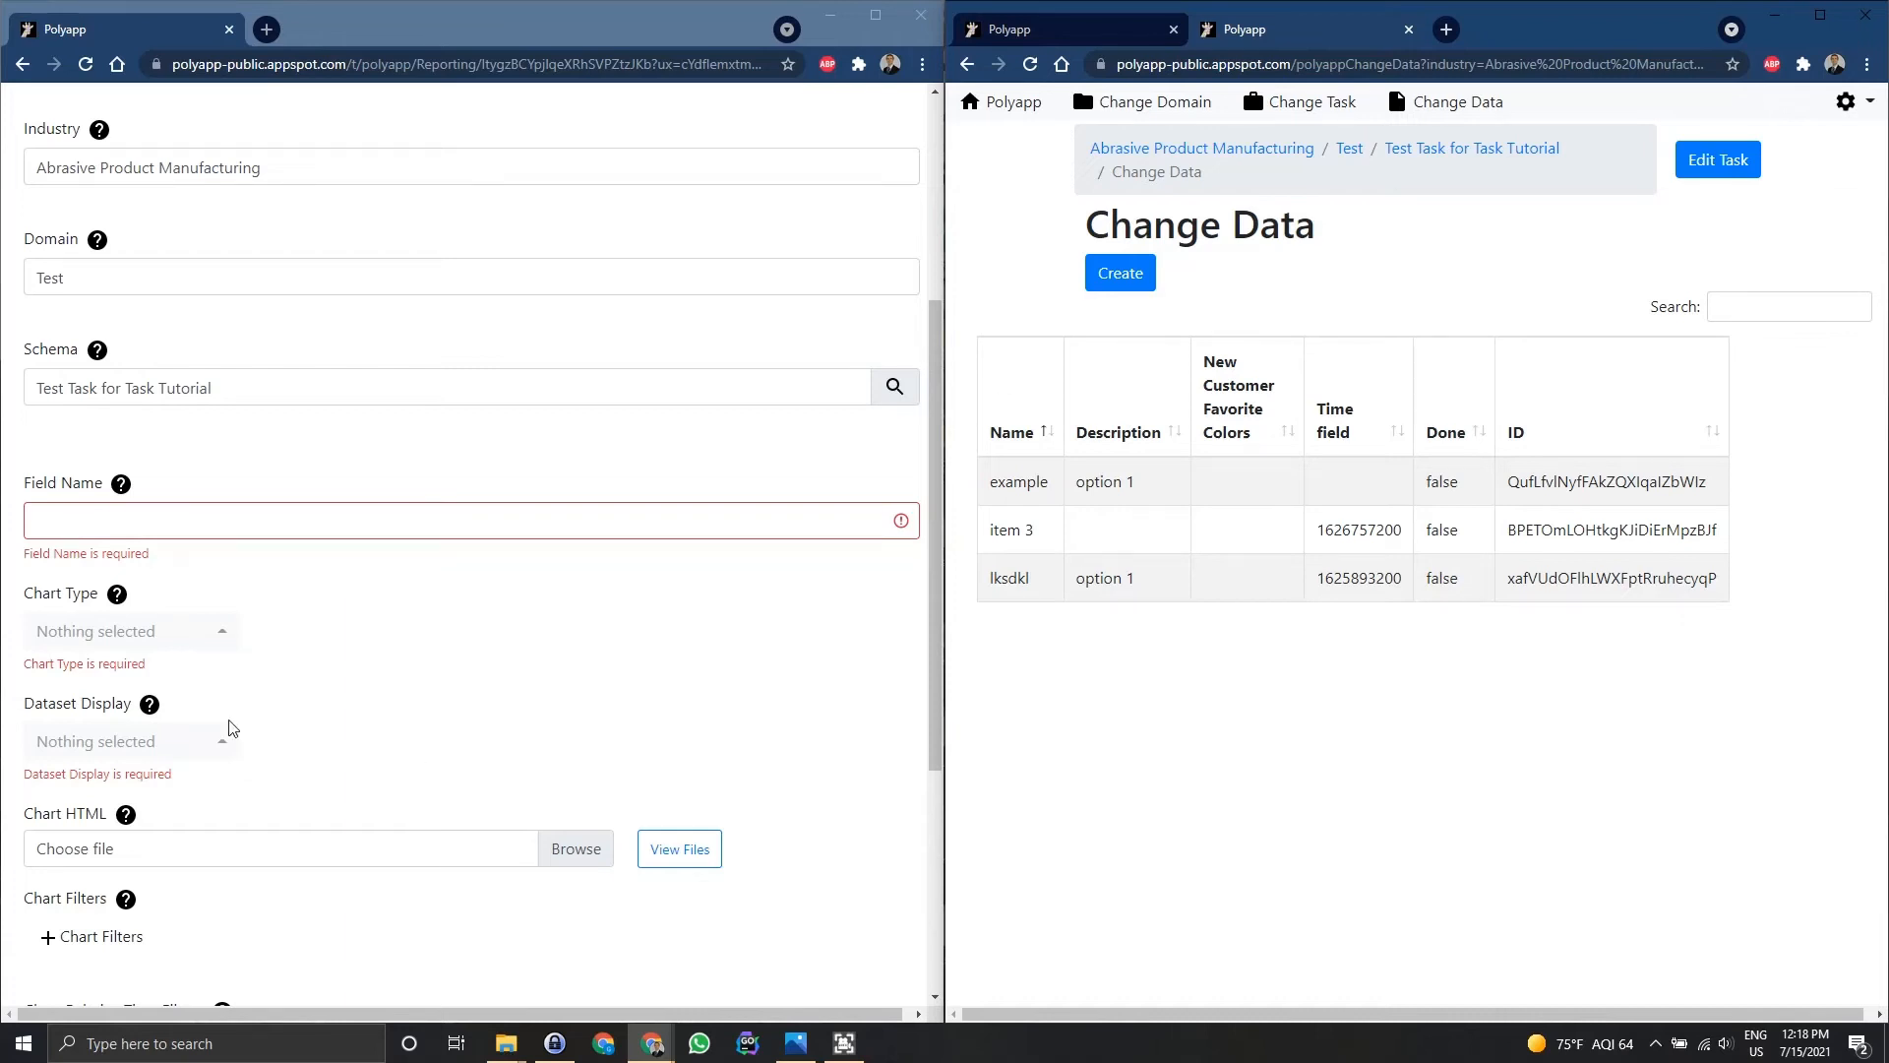
left_click(225, 632)
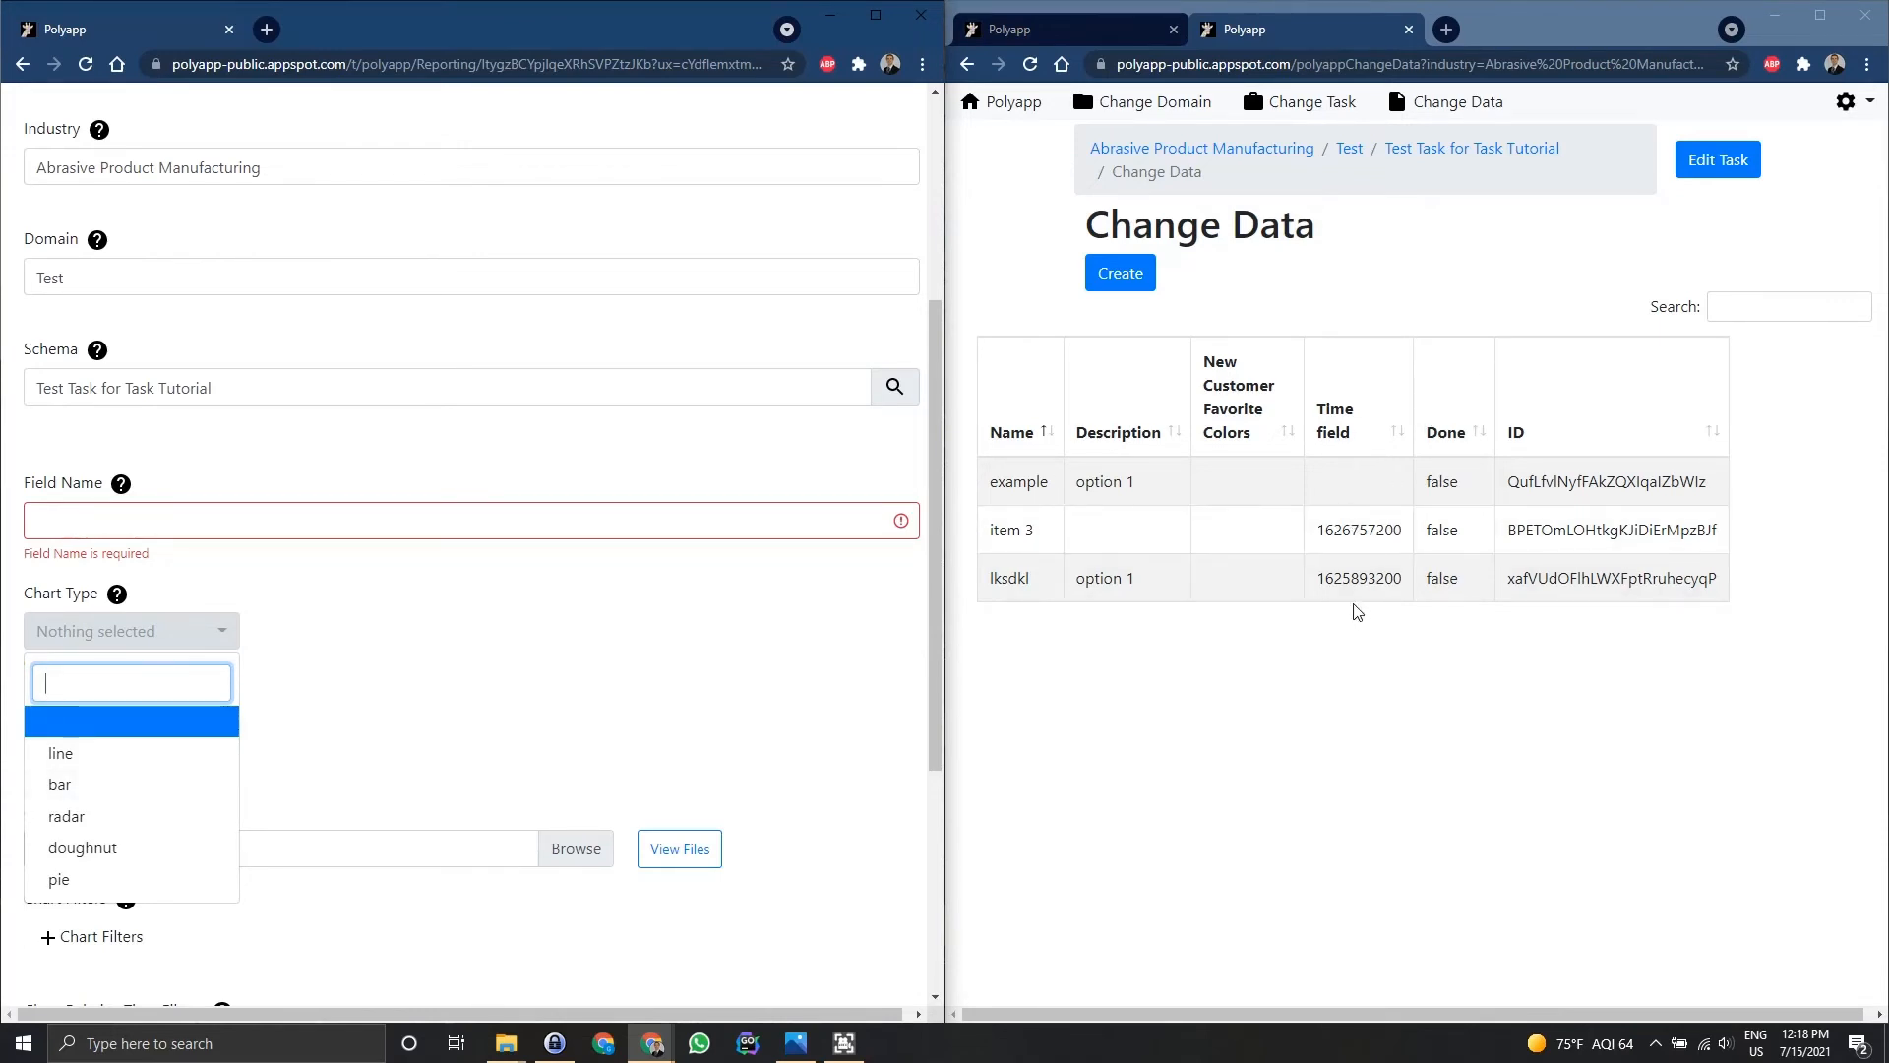
left_click(144, 851)
left_click(380, 698)
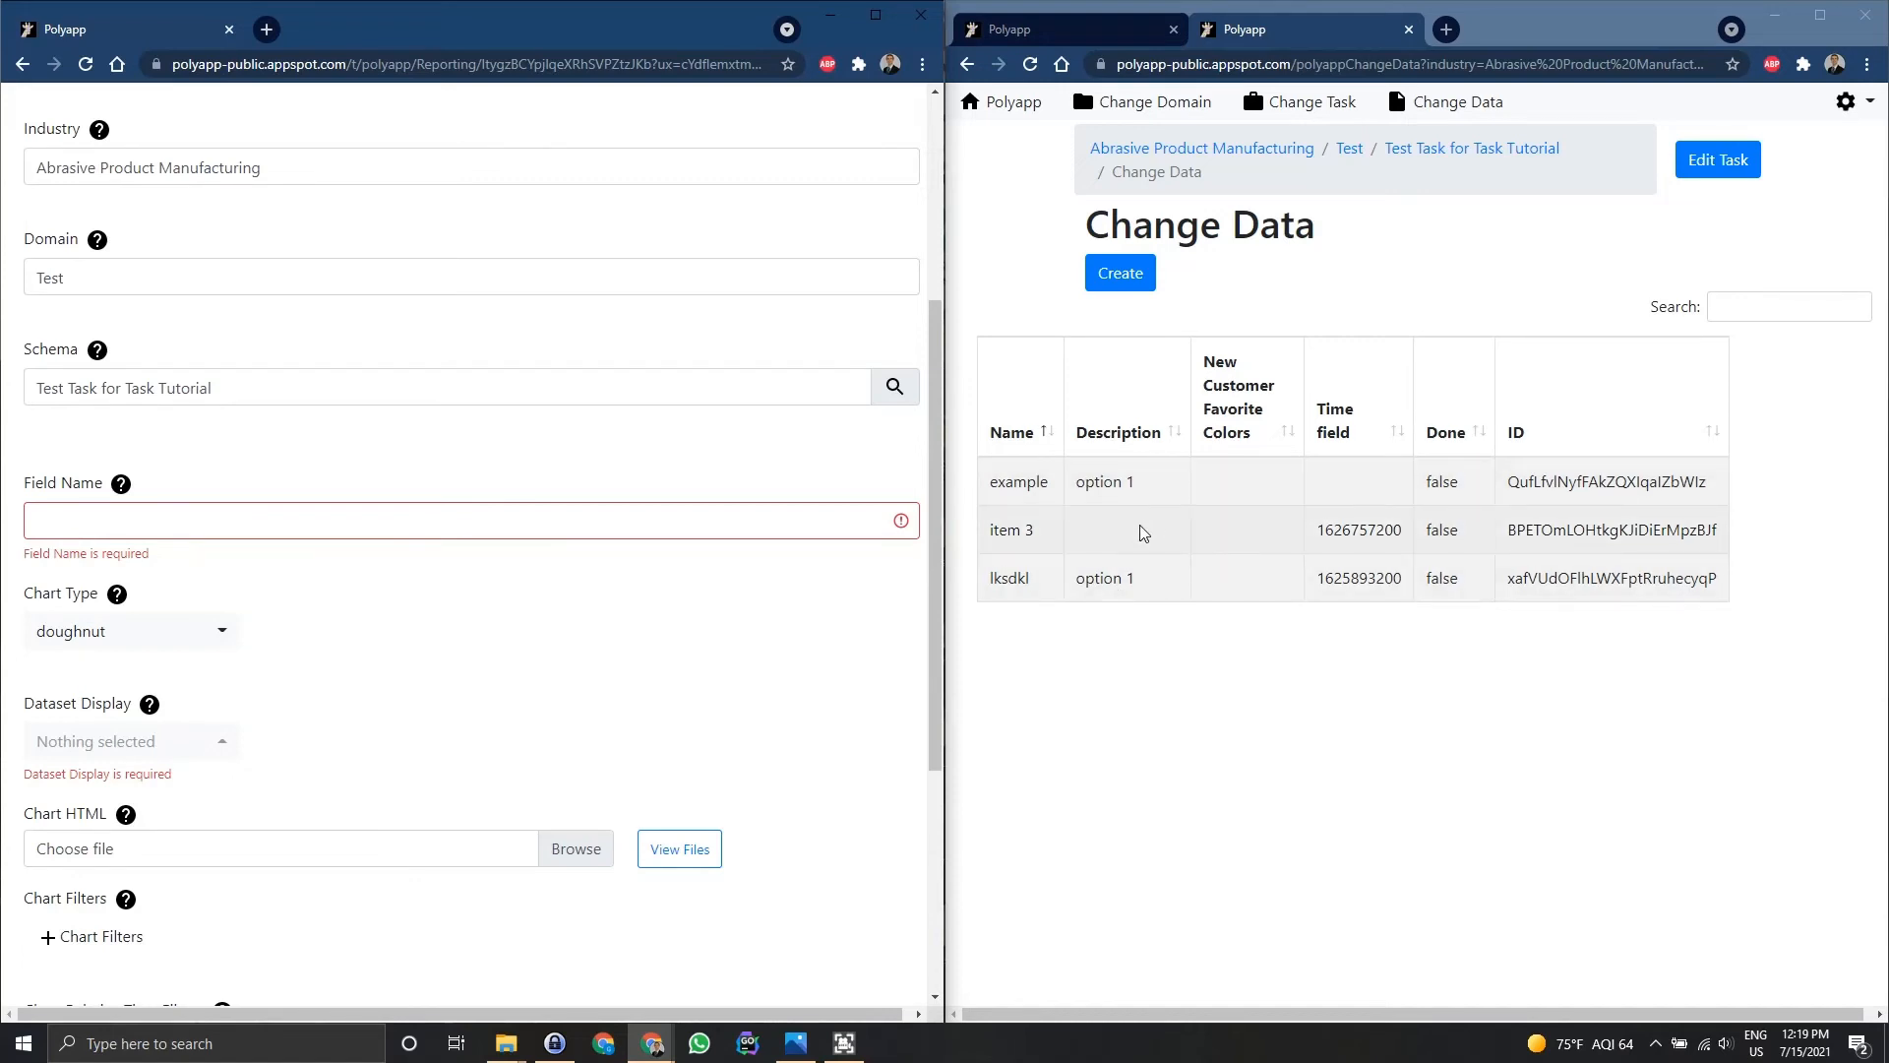
- Set the chart's field name to Description and its dataset display to Response Frequency
left_click(549, 527)
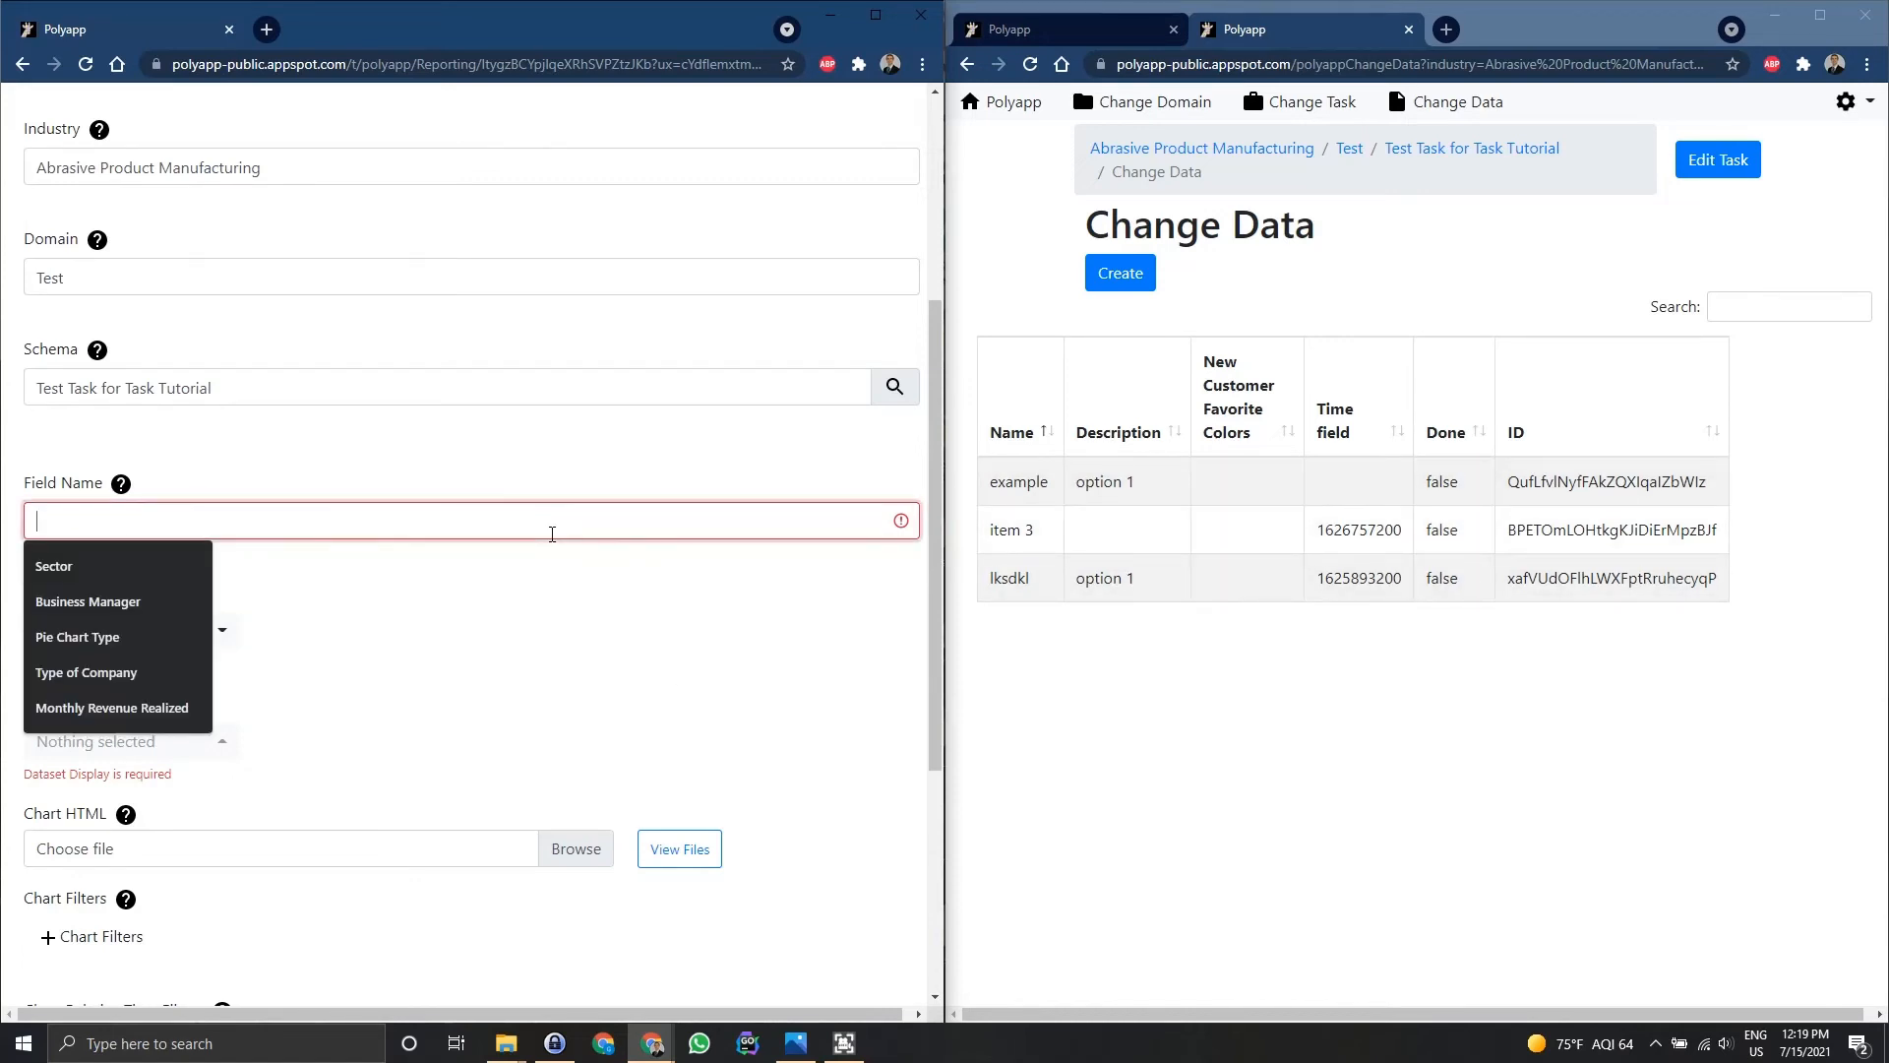
type("De")
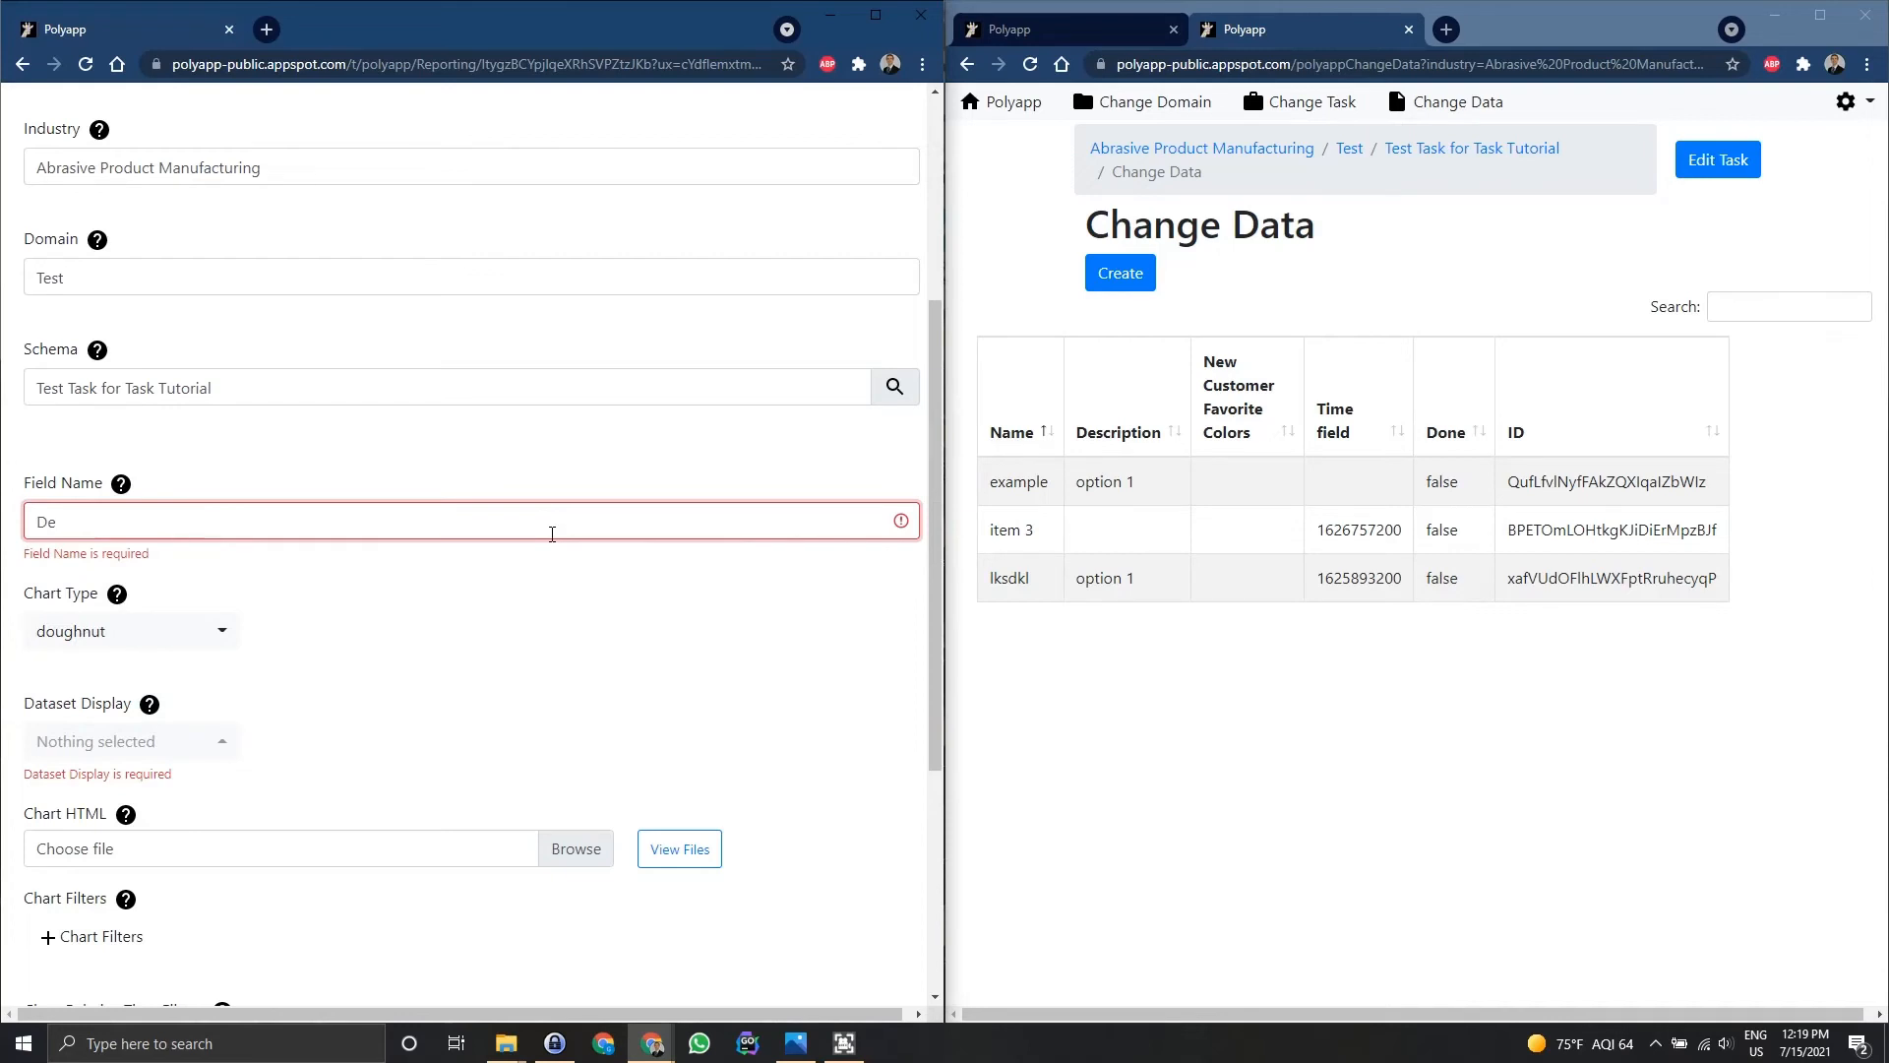
type("scription")
left_click(149, 742)
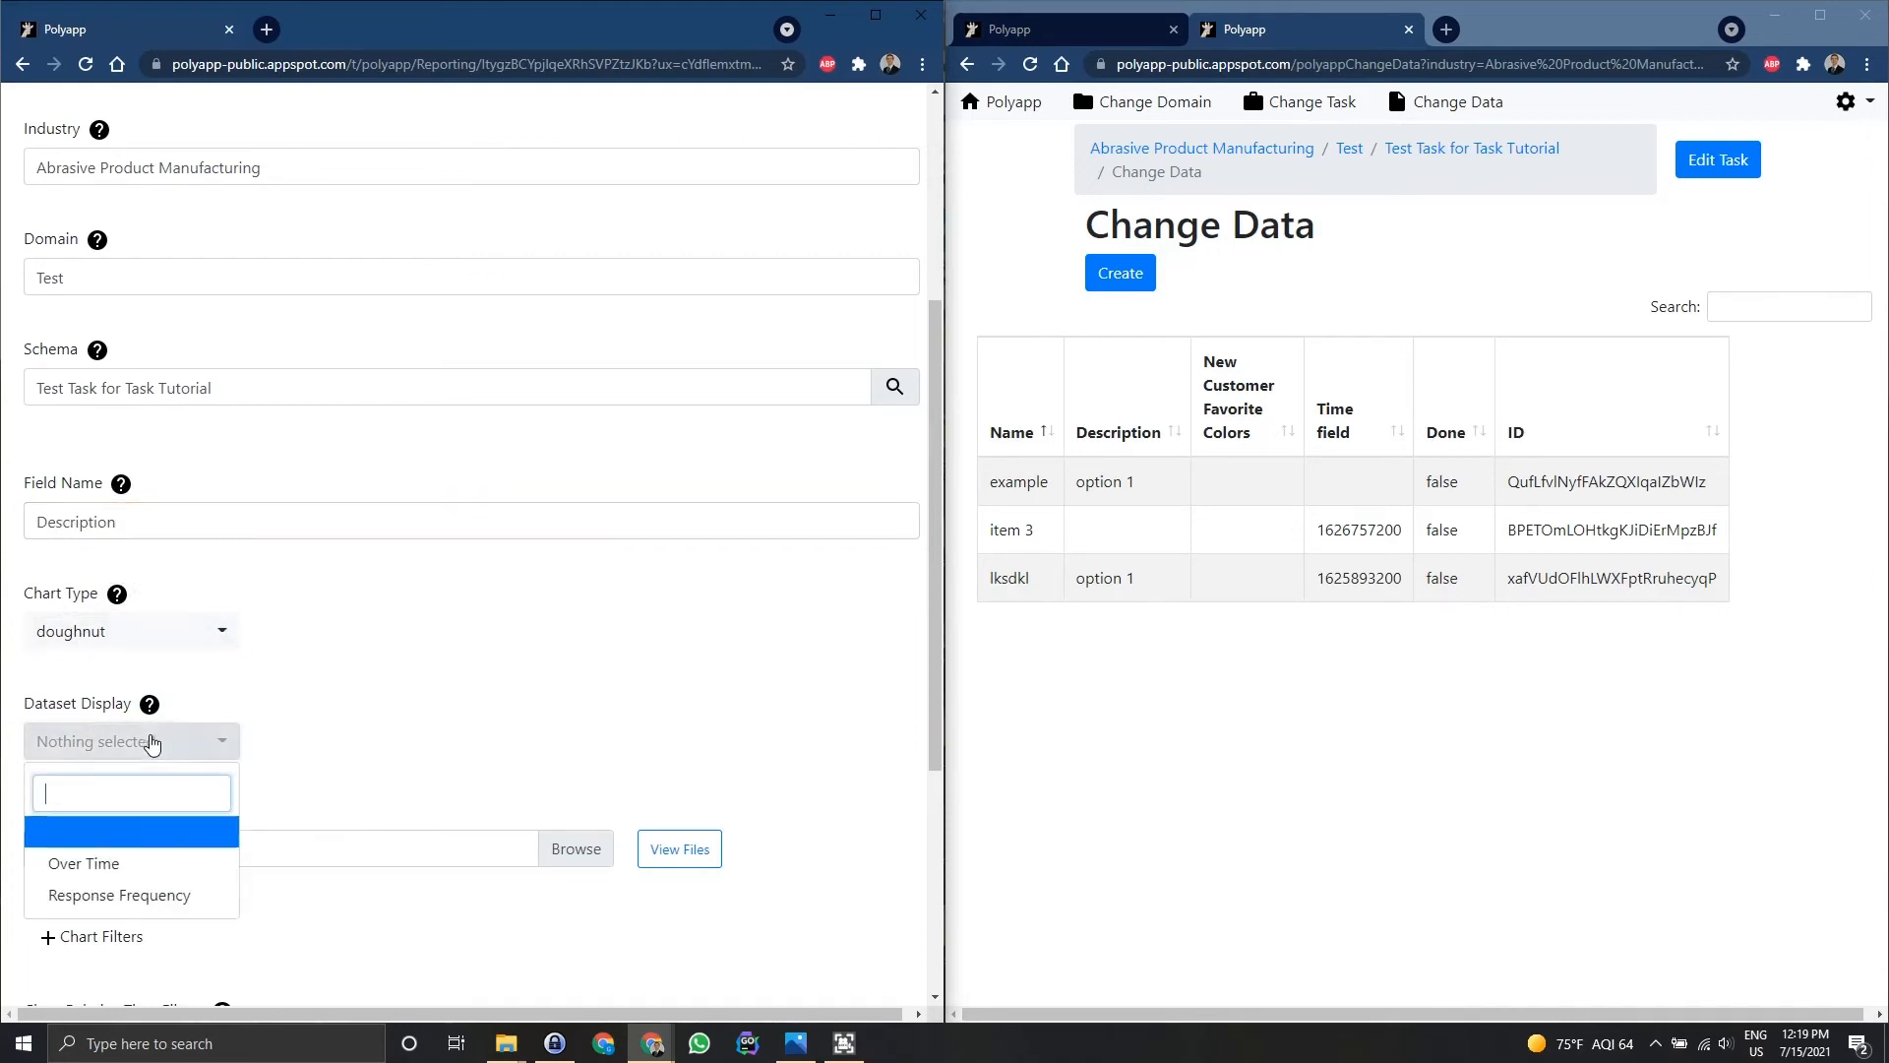
left_click(158, 905)
- Submit the form to generate the doughnut chart, inspect its segments and return to the chart's edit form
scroll(375, 746, "down", 4)
left_click(55, 956)
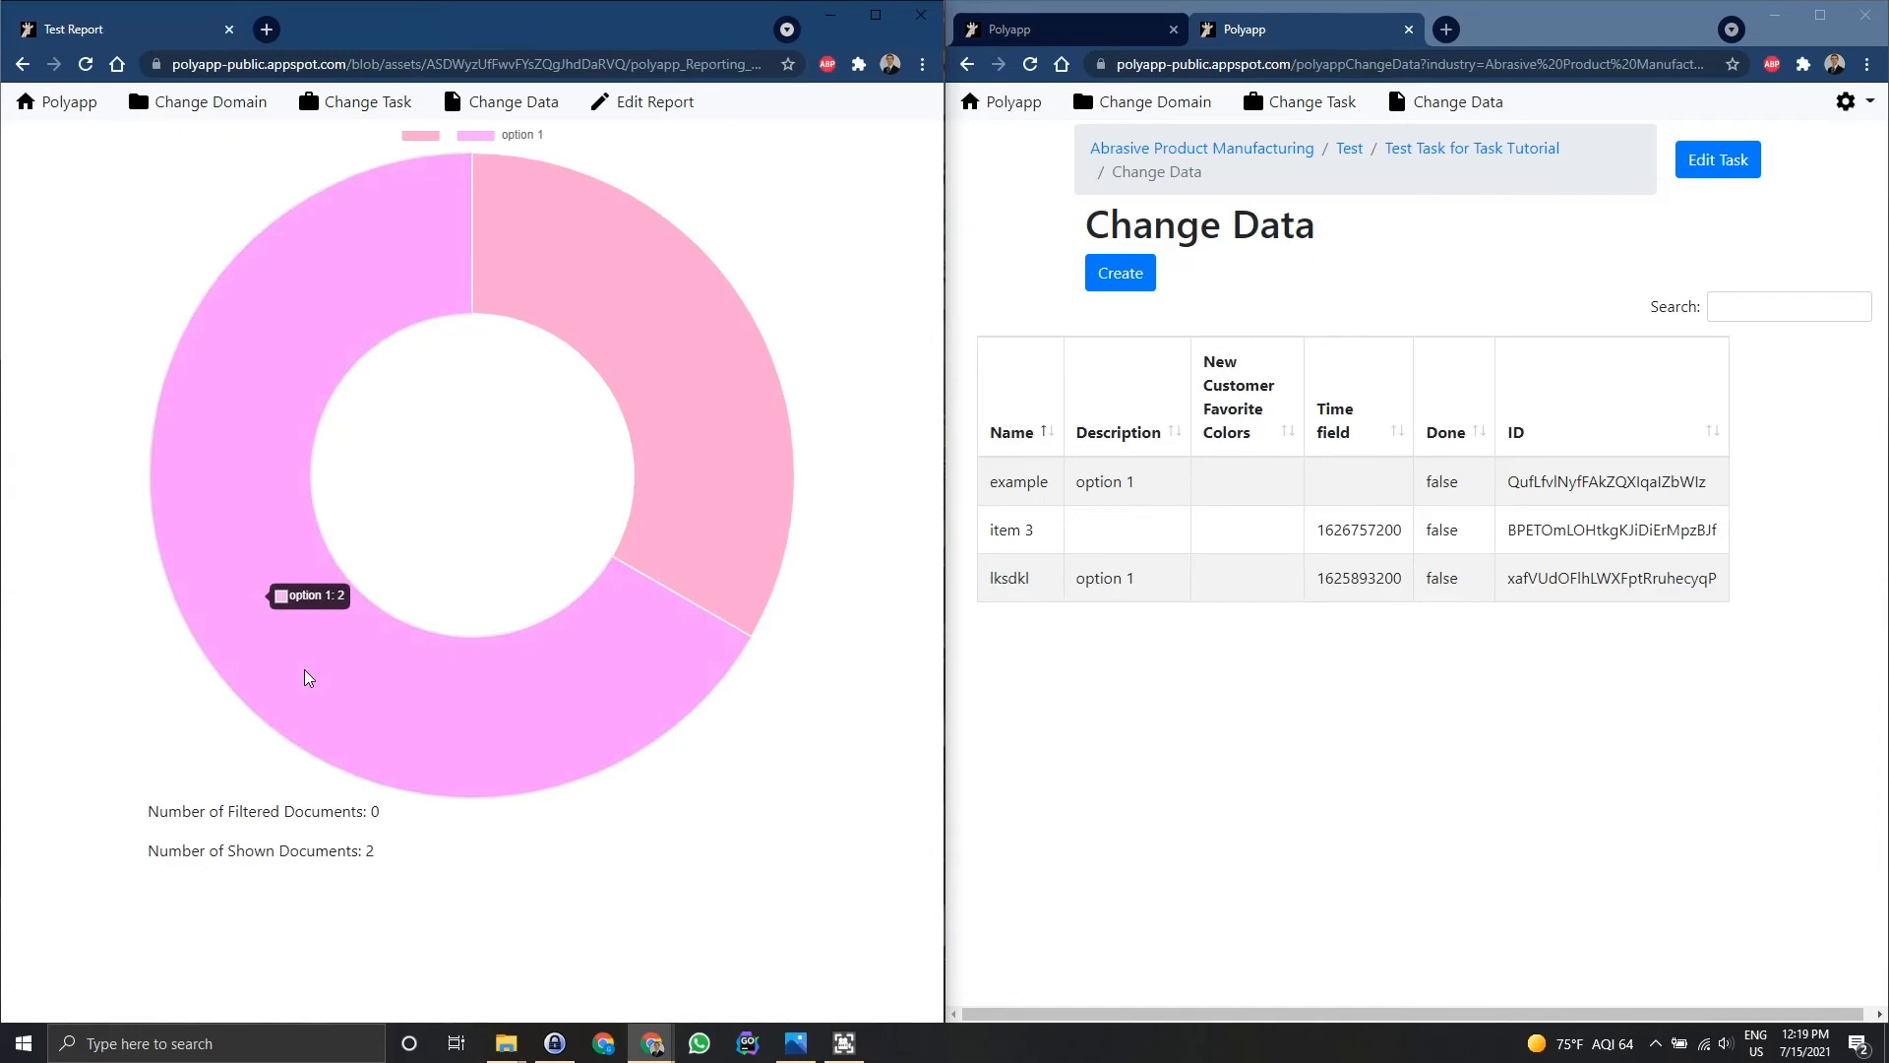
mouse_move(725, 389)
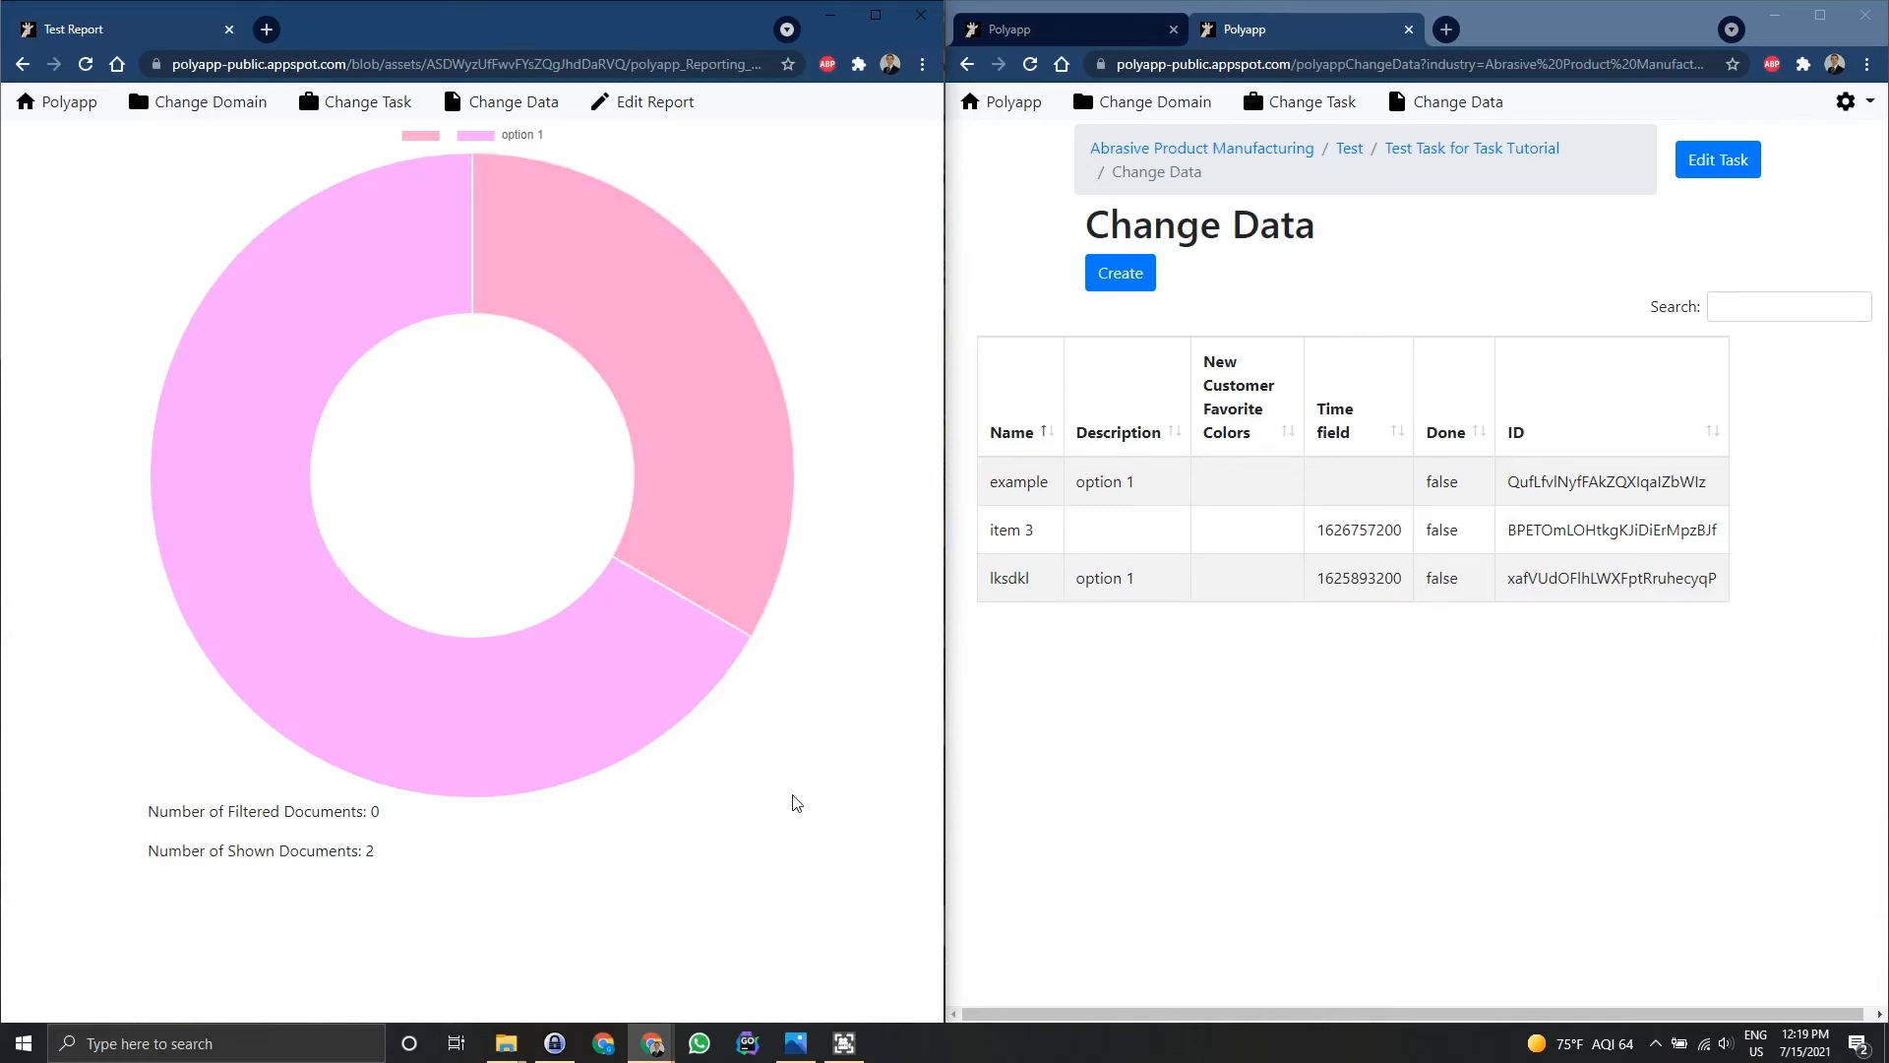
key("F5")
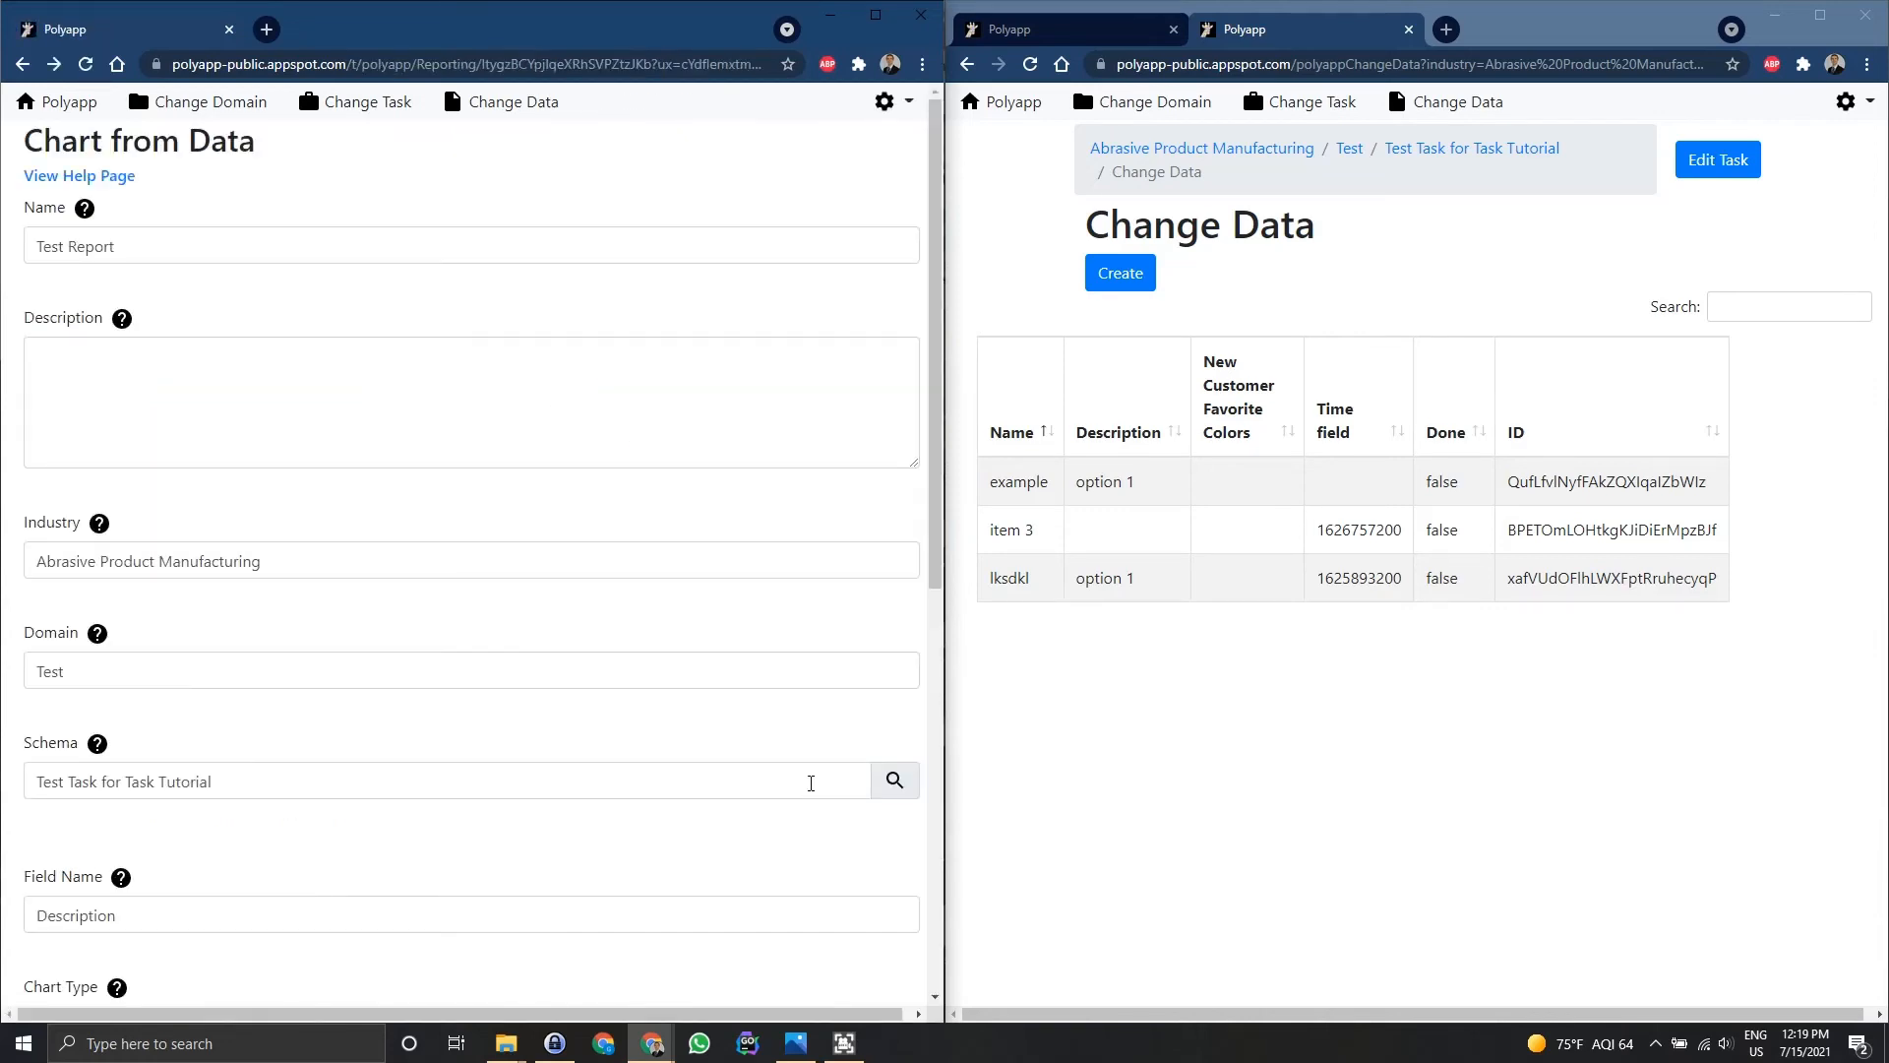
- Create a record named "item 4" with the description option 2 in Test Task for Task Tutorial
left_click(1149, 799)
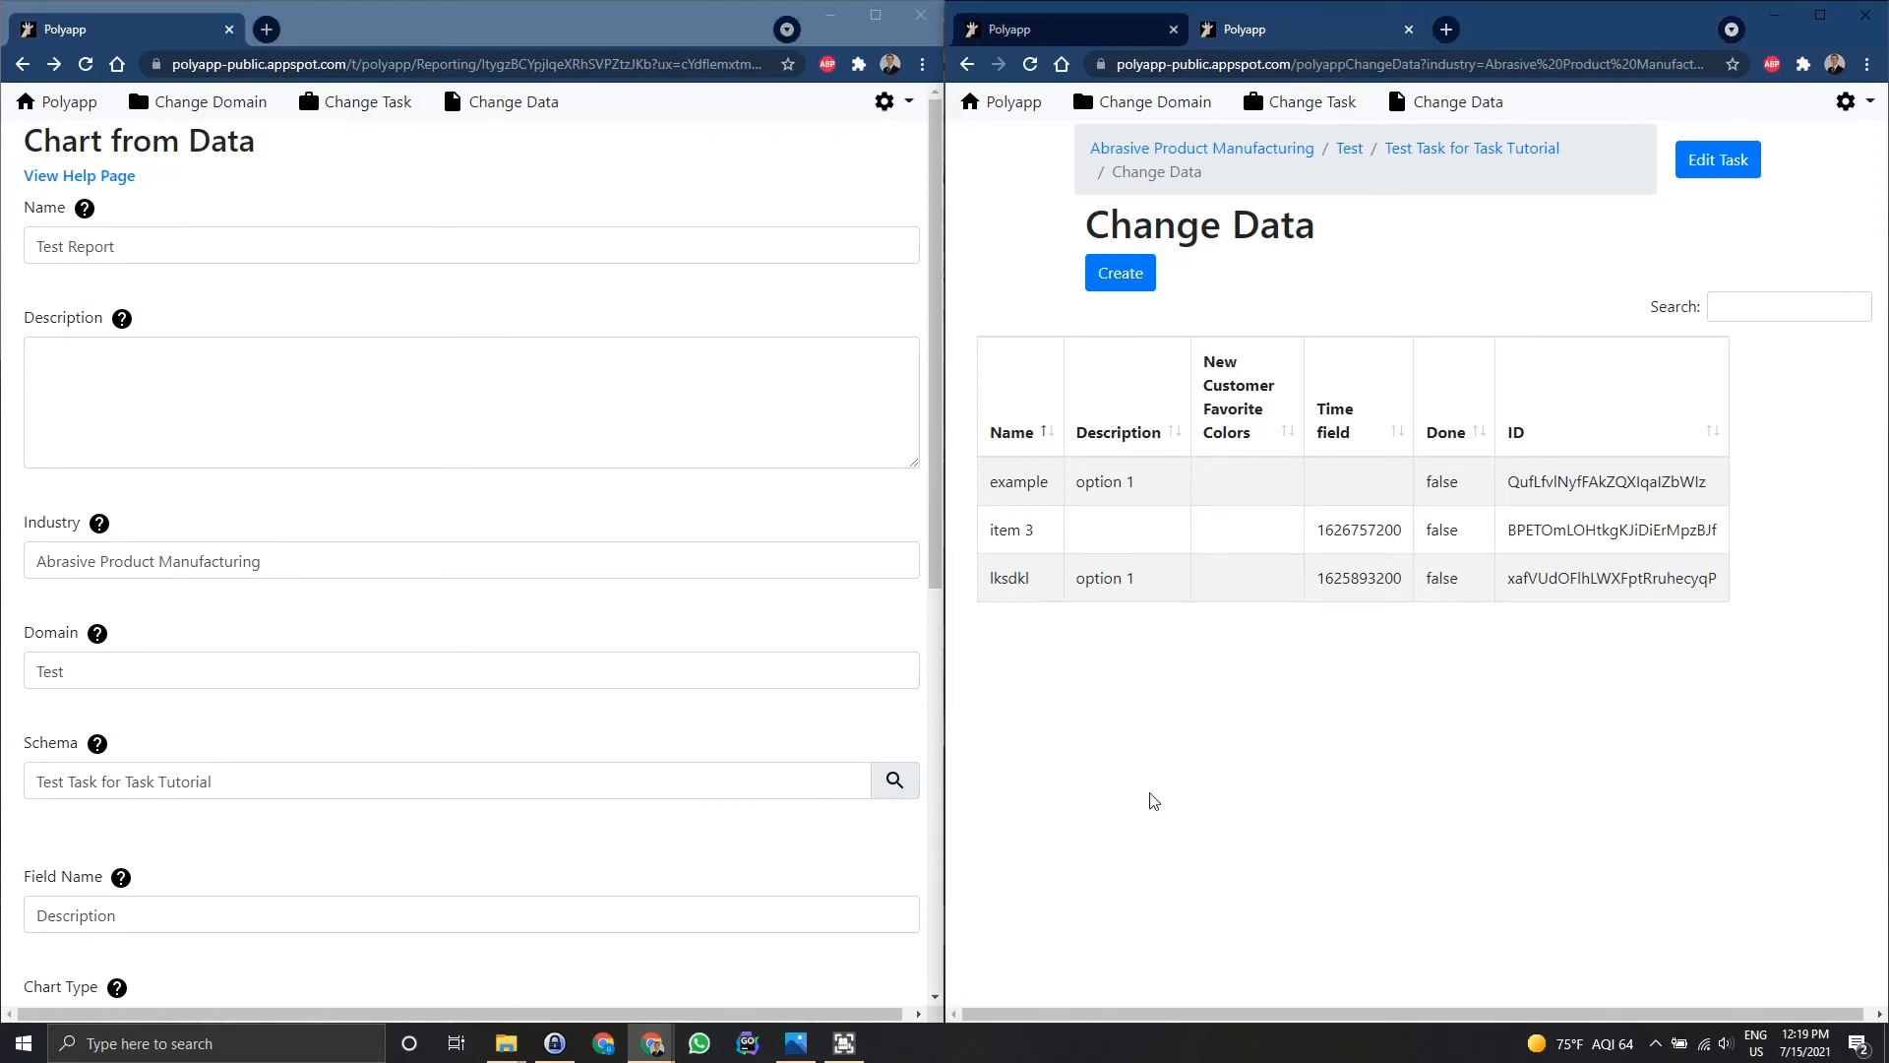
left_click(1121, 276)
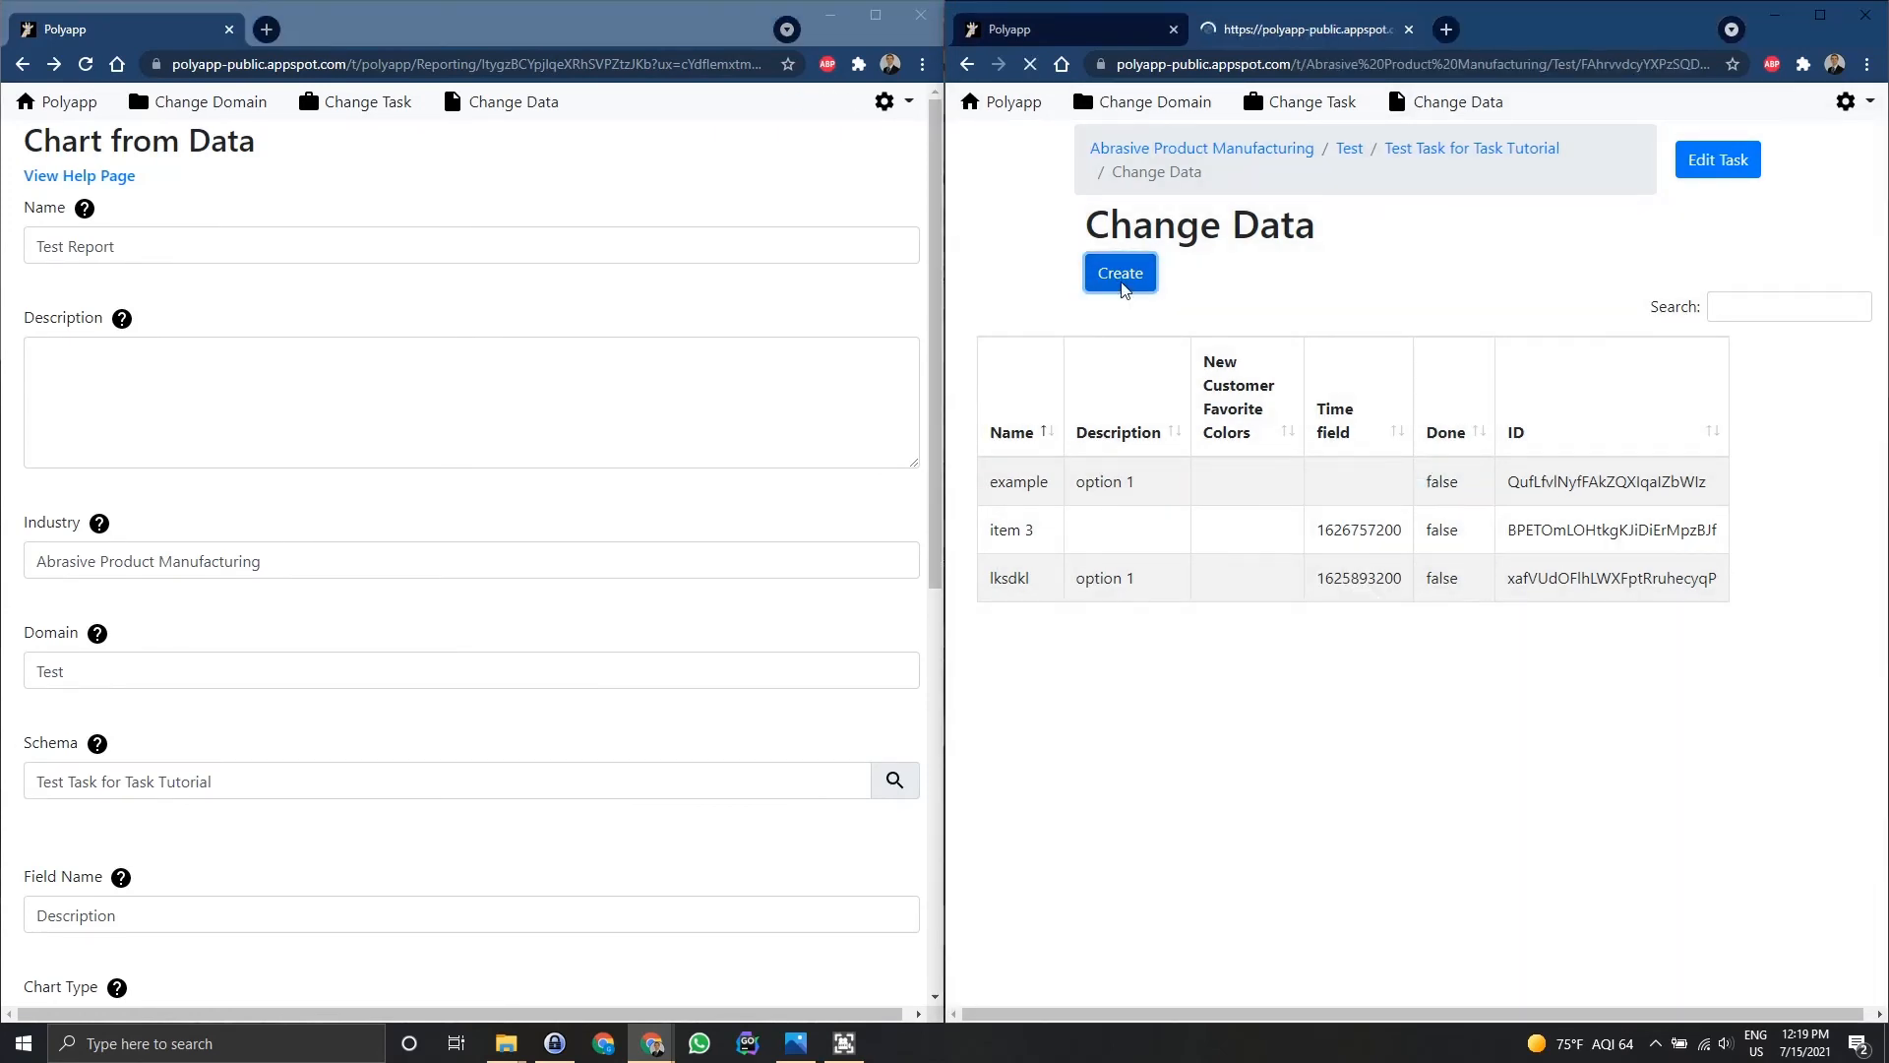
left_click(1128, 263)
type("item 4")
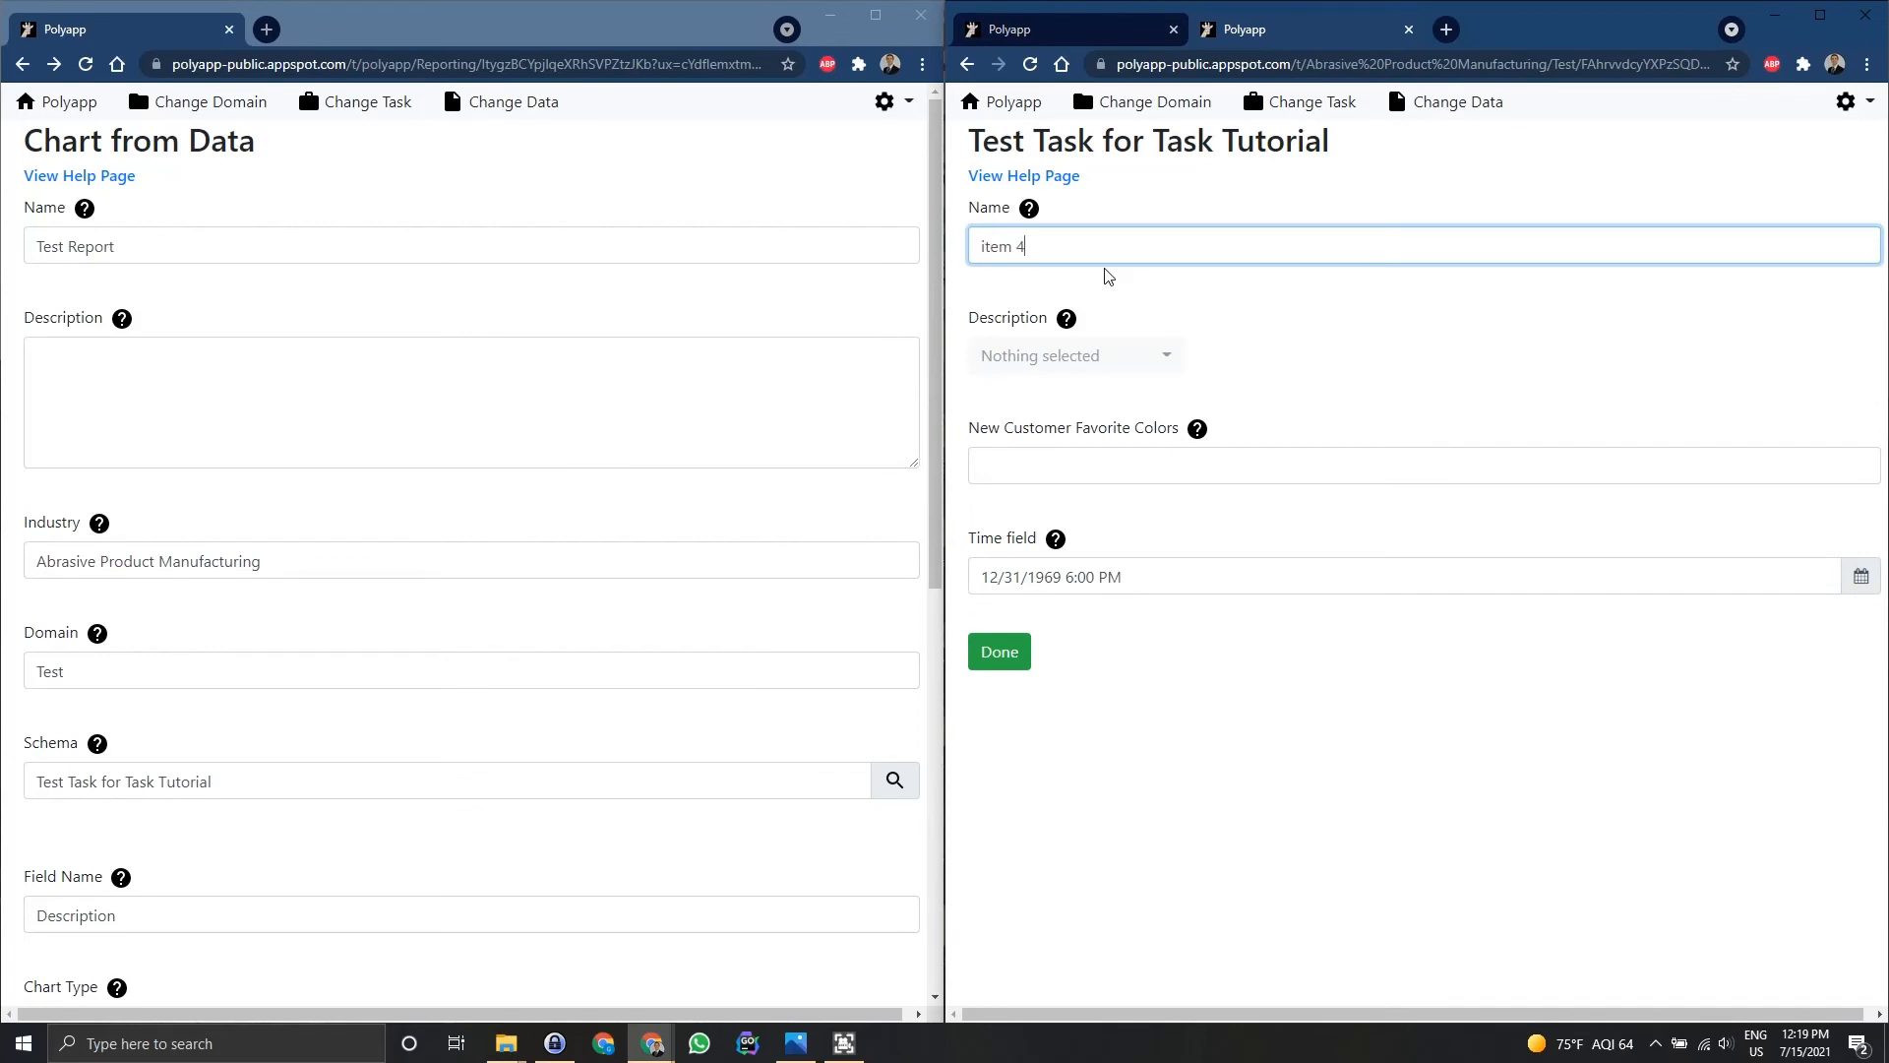
key("Tab")
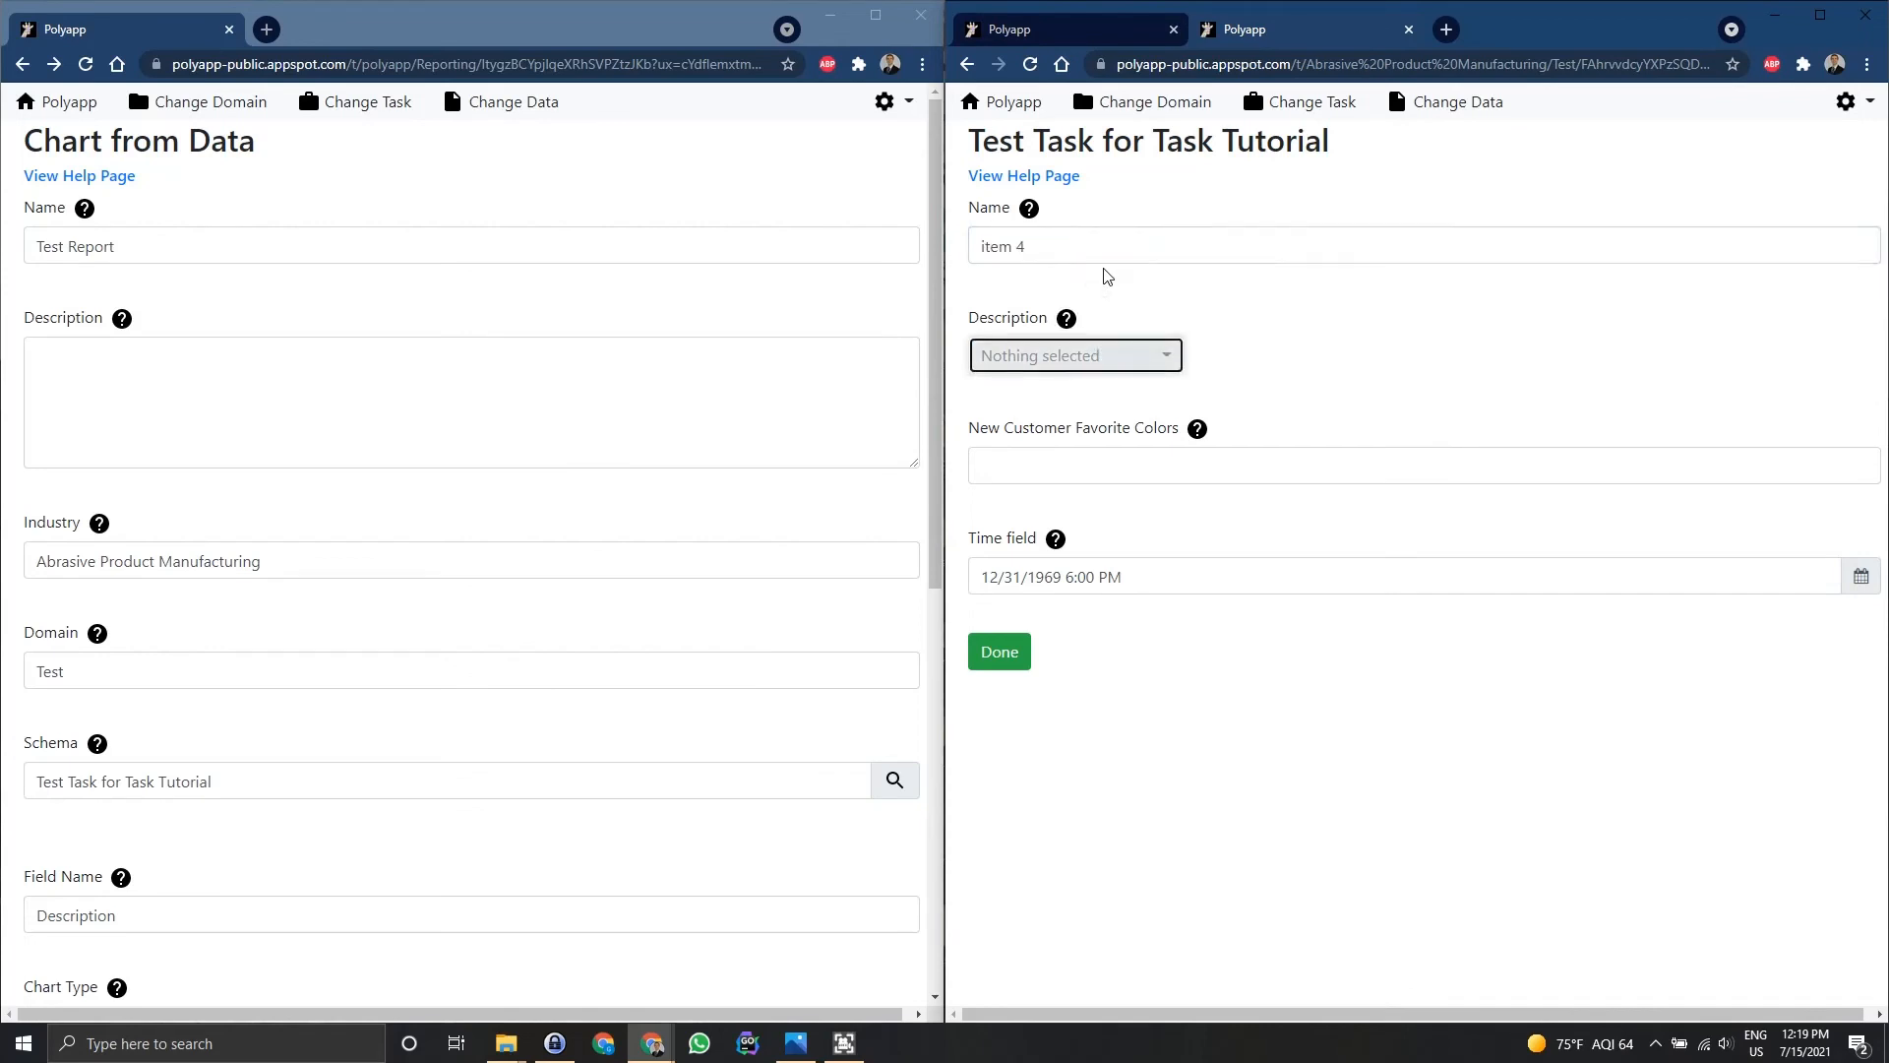
key("Down")
key("Down")
key("Return")
left_click(998, 654)
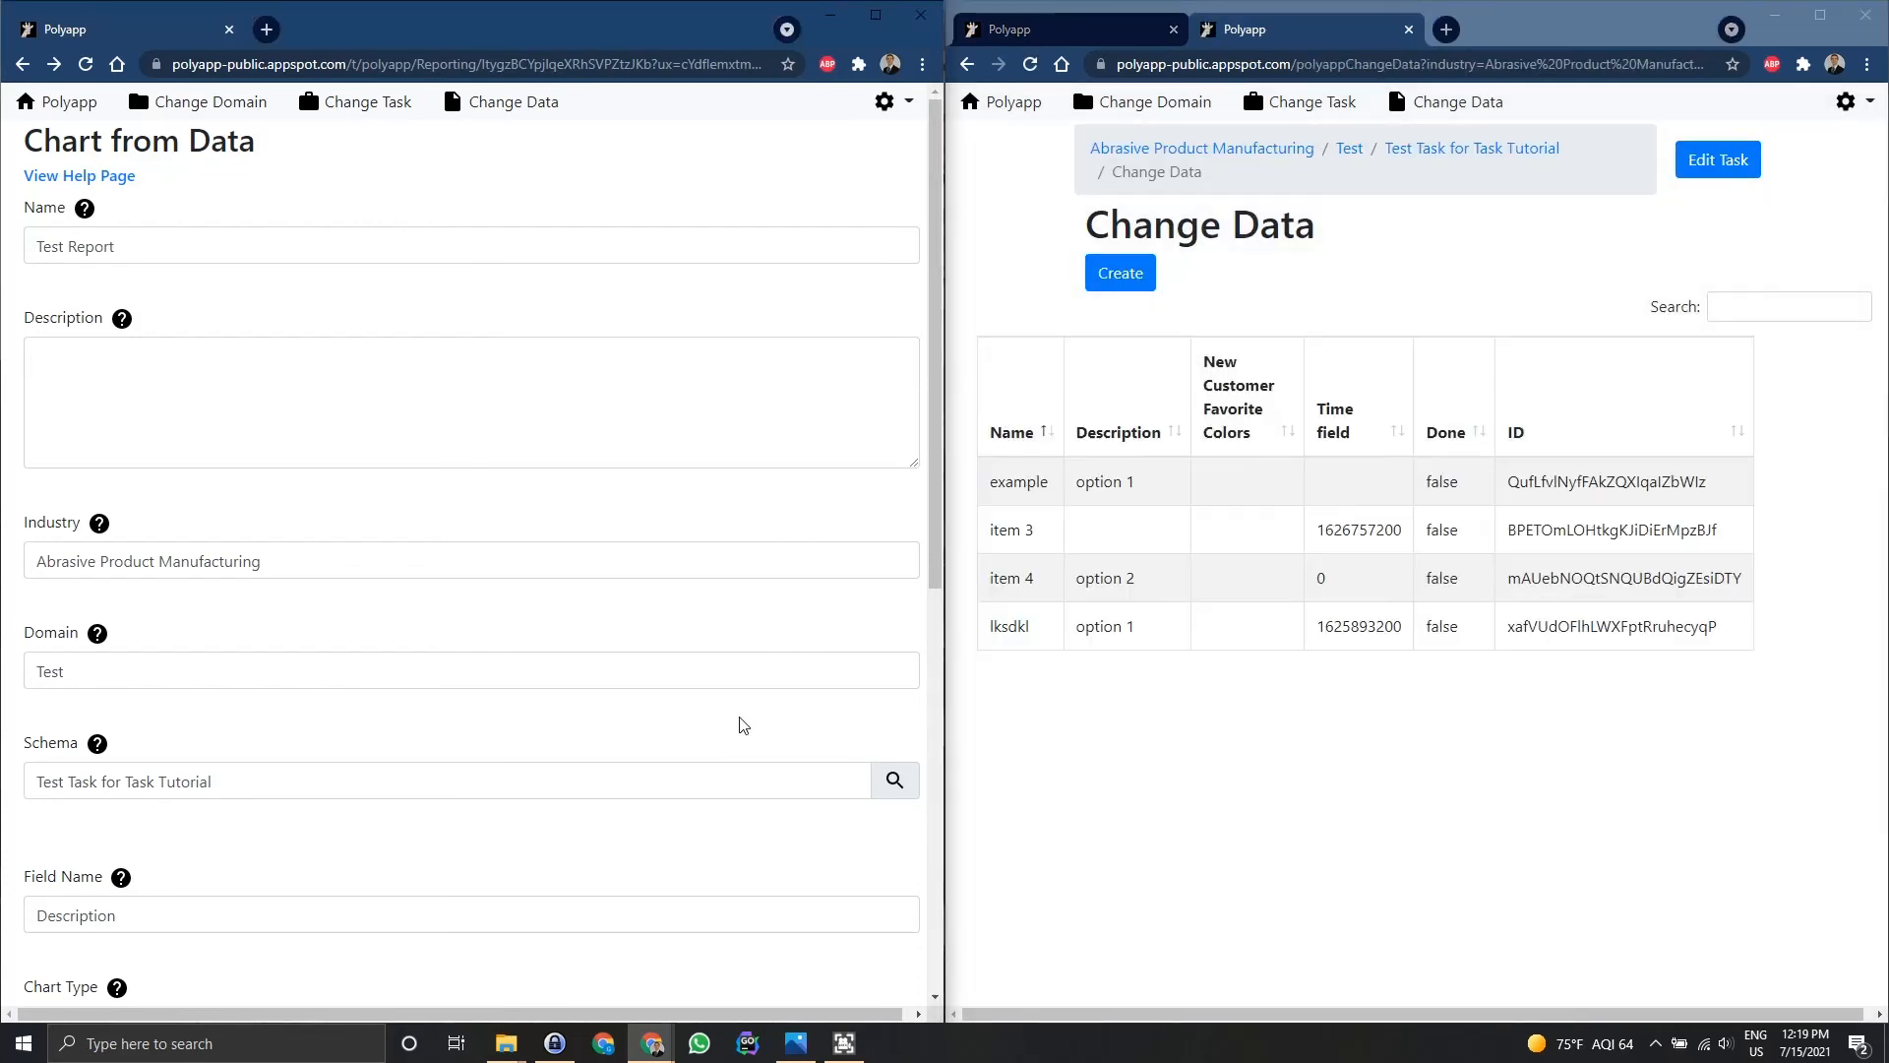
- View the chart's stored HTML file and return to the chart's edit form
scroll(743, 725, "down", 8)
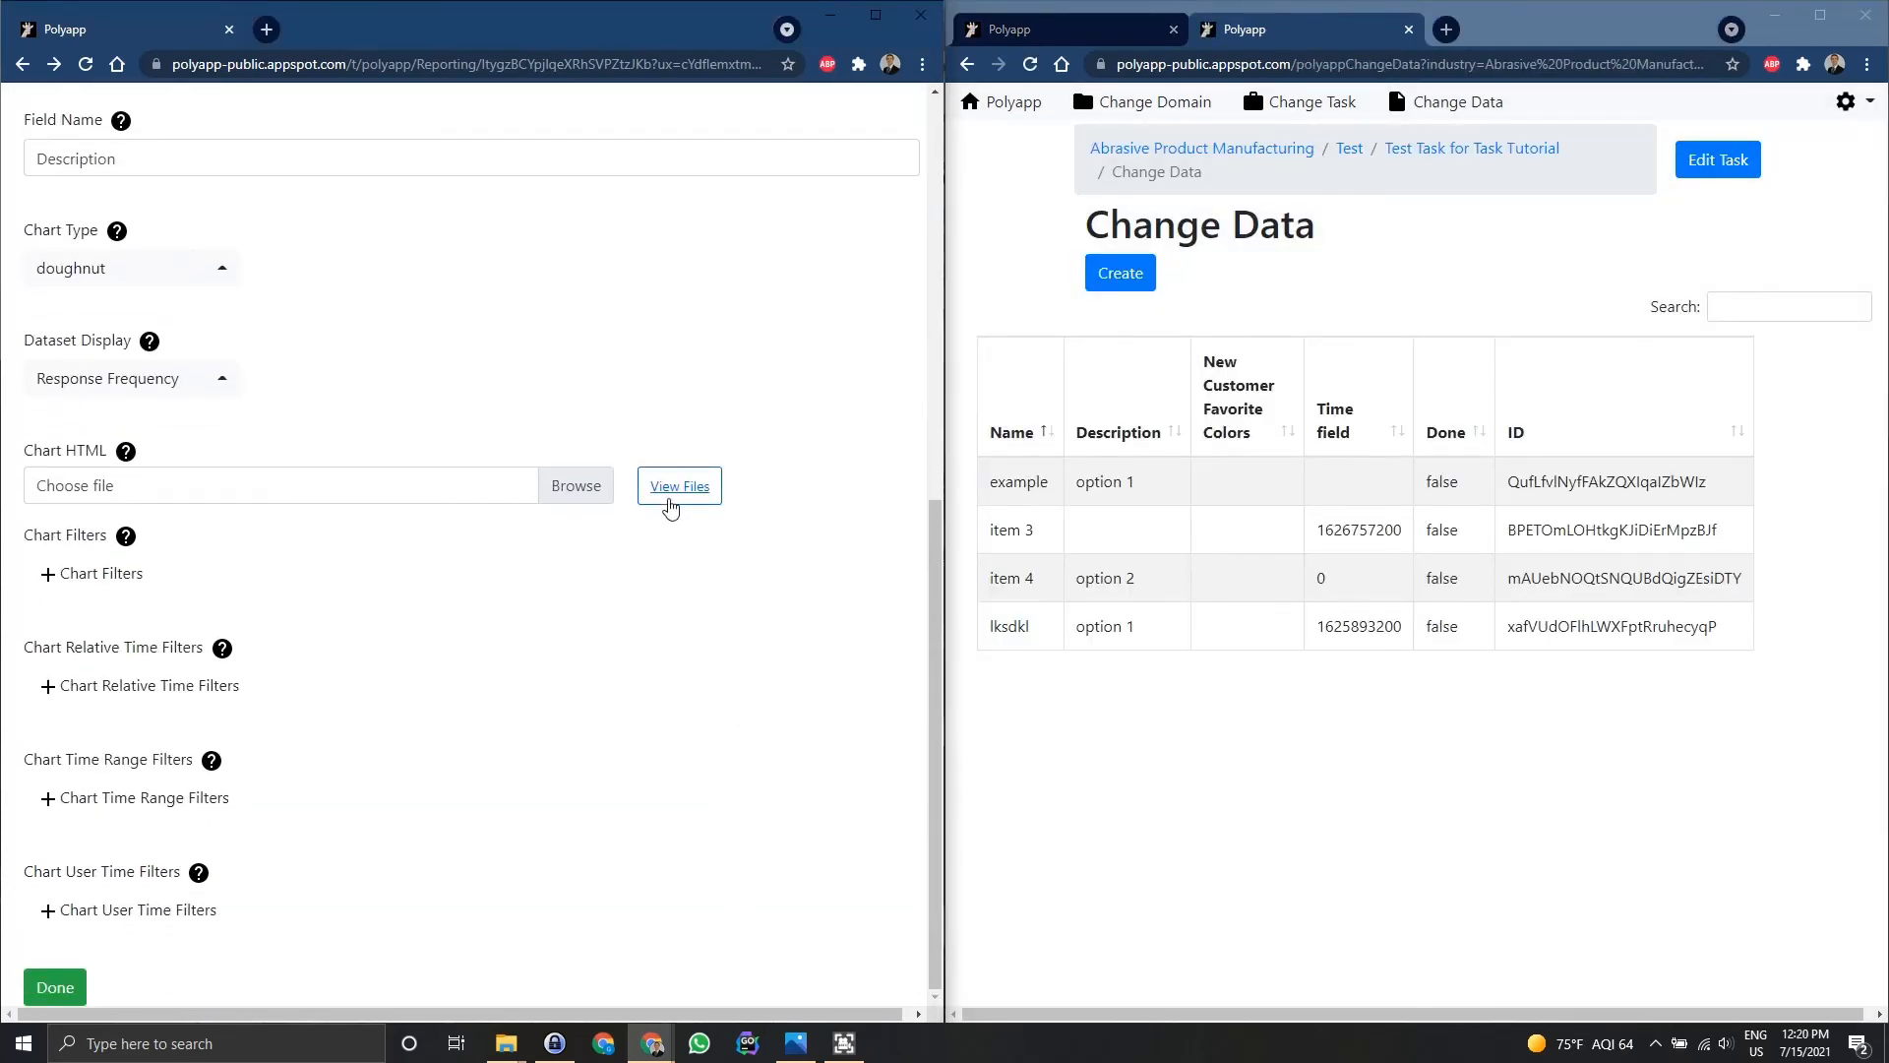
left_click(669, 505)
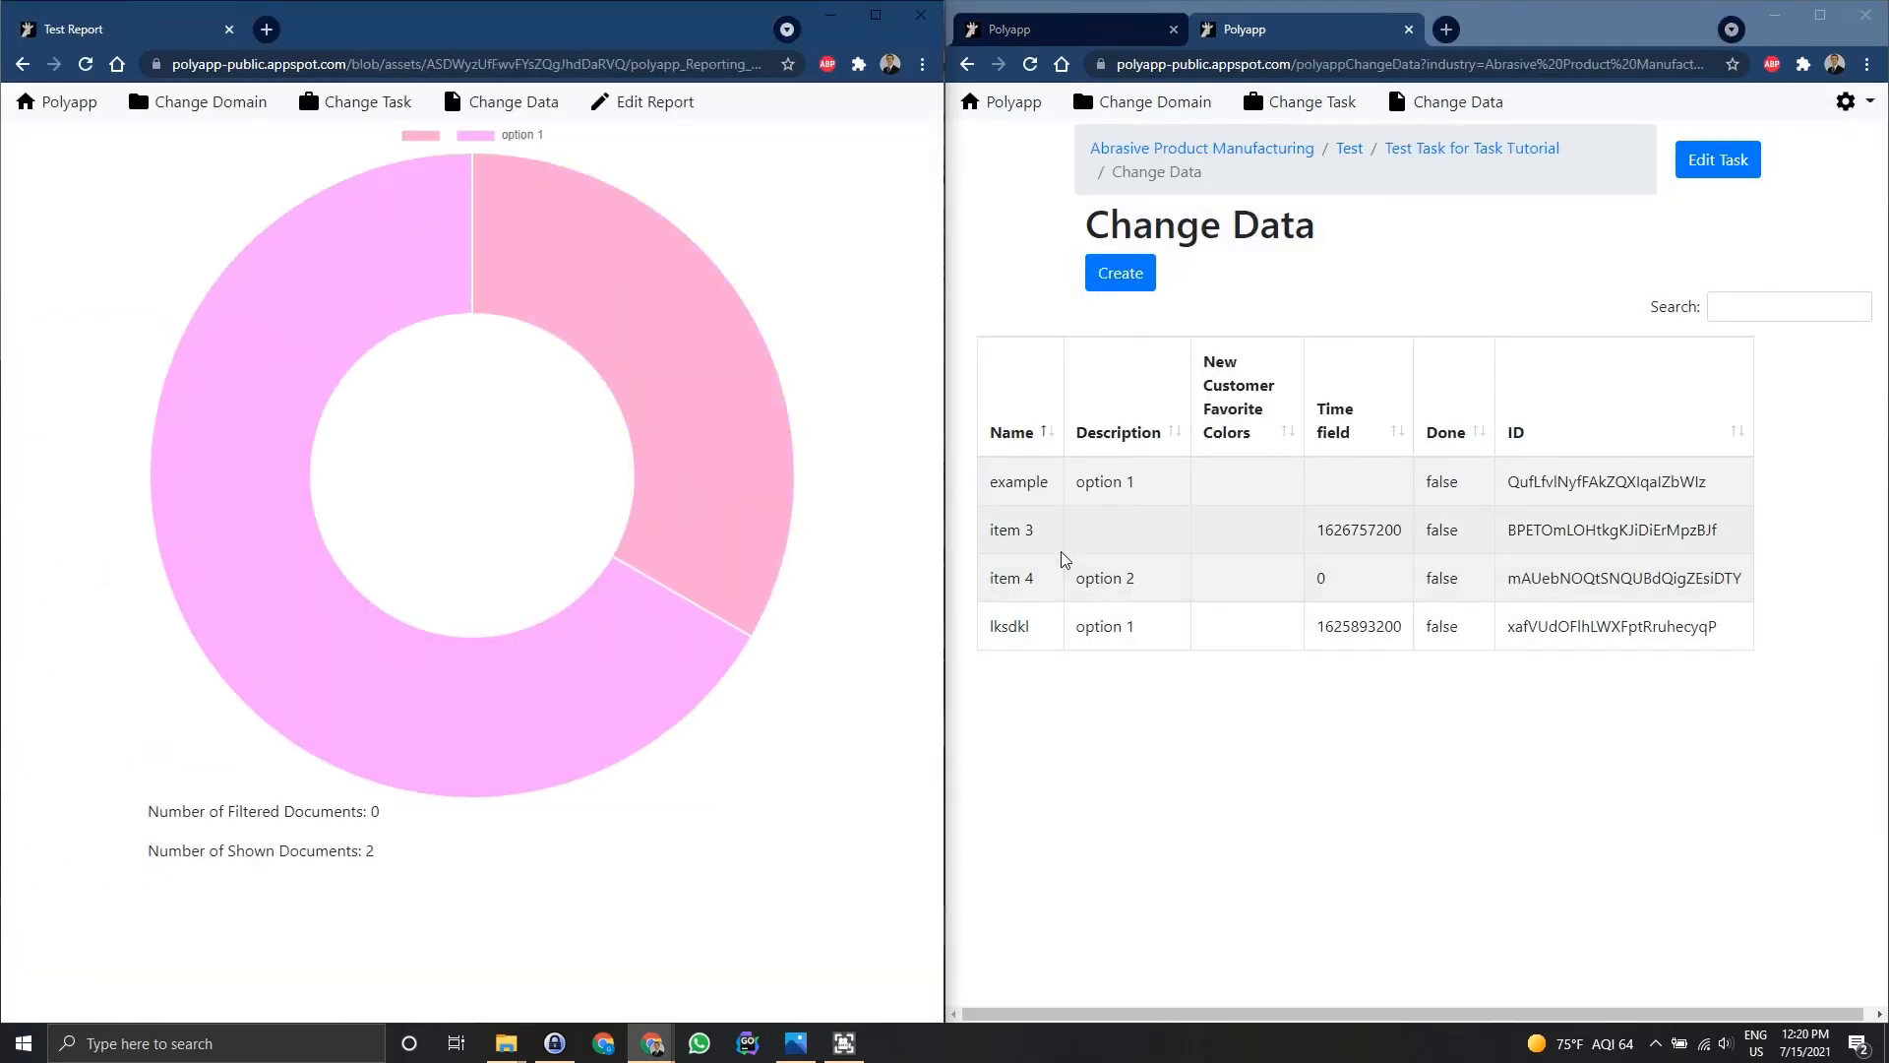
key("alt+Left")
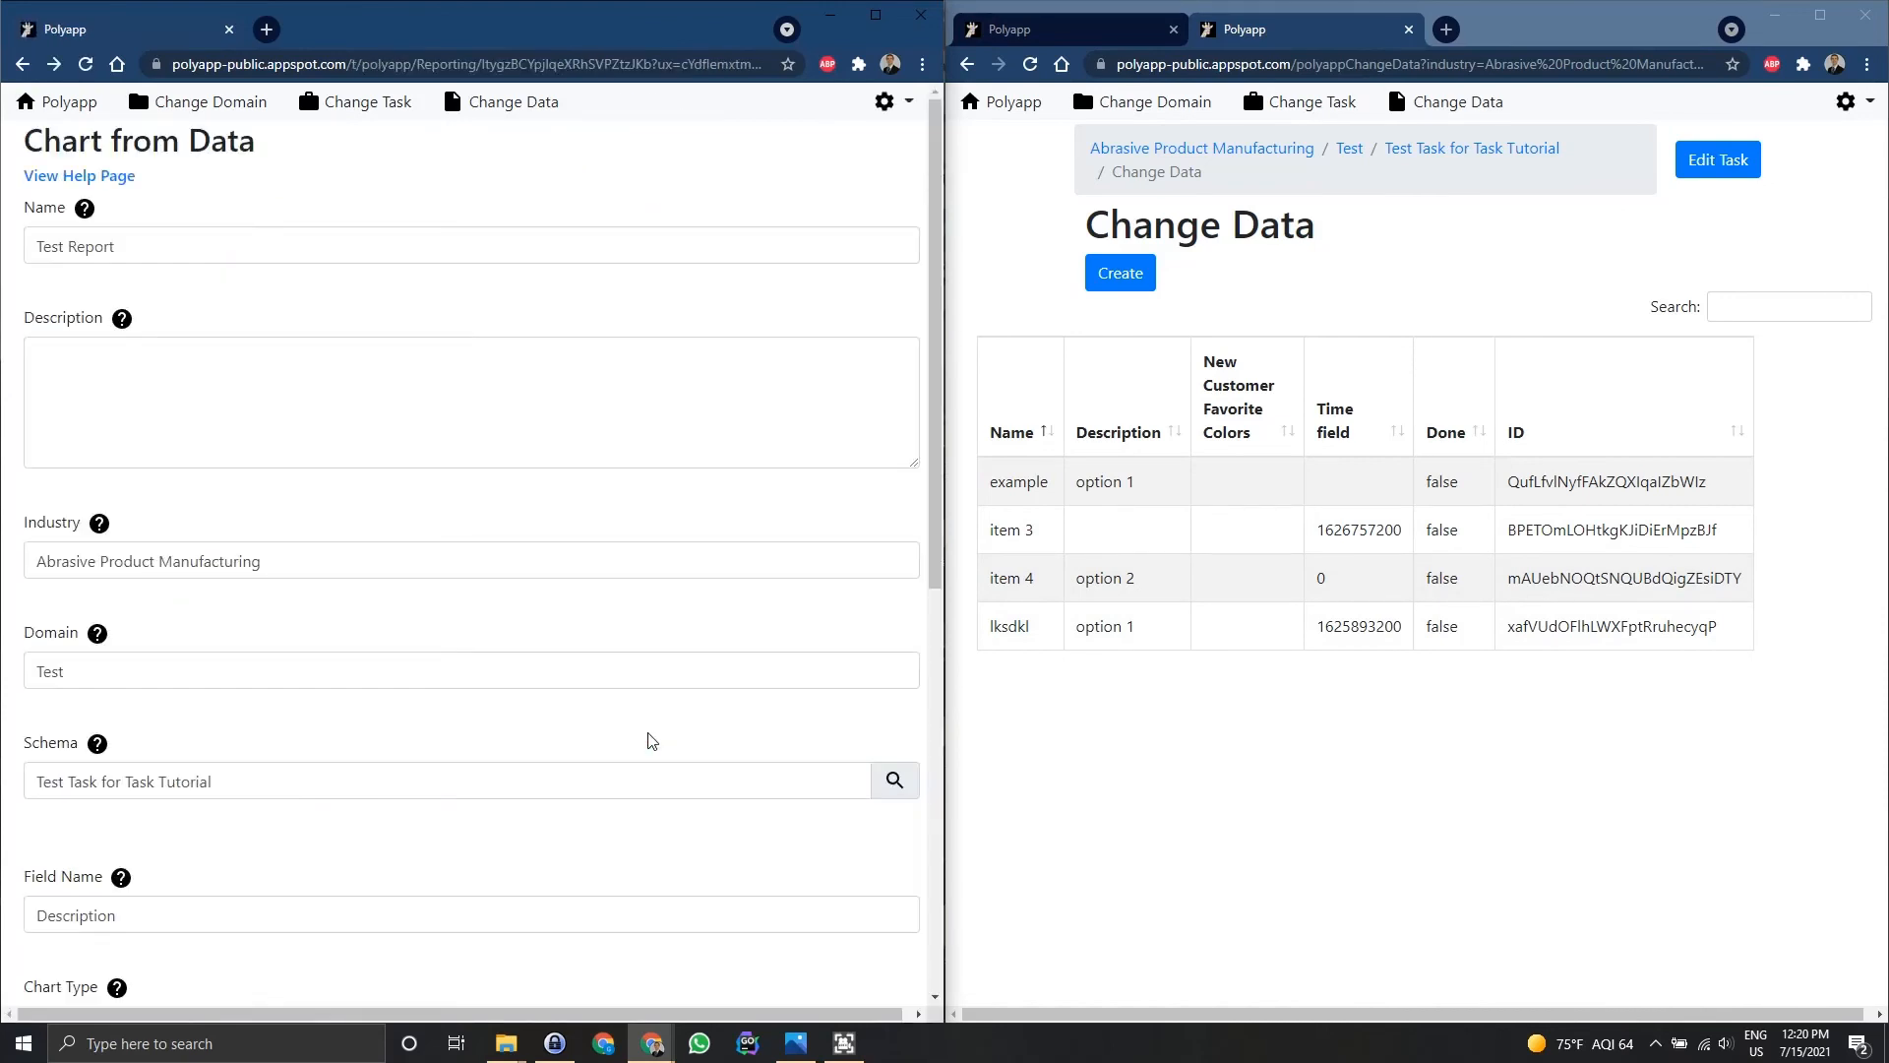
- Resubmit the chart form to regenerate the doughnut chart, inspect its option 1, option 2 and blank segments, and return to the edit form
scroll(661, 733, "down", 8)
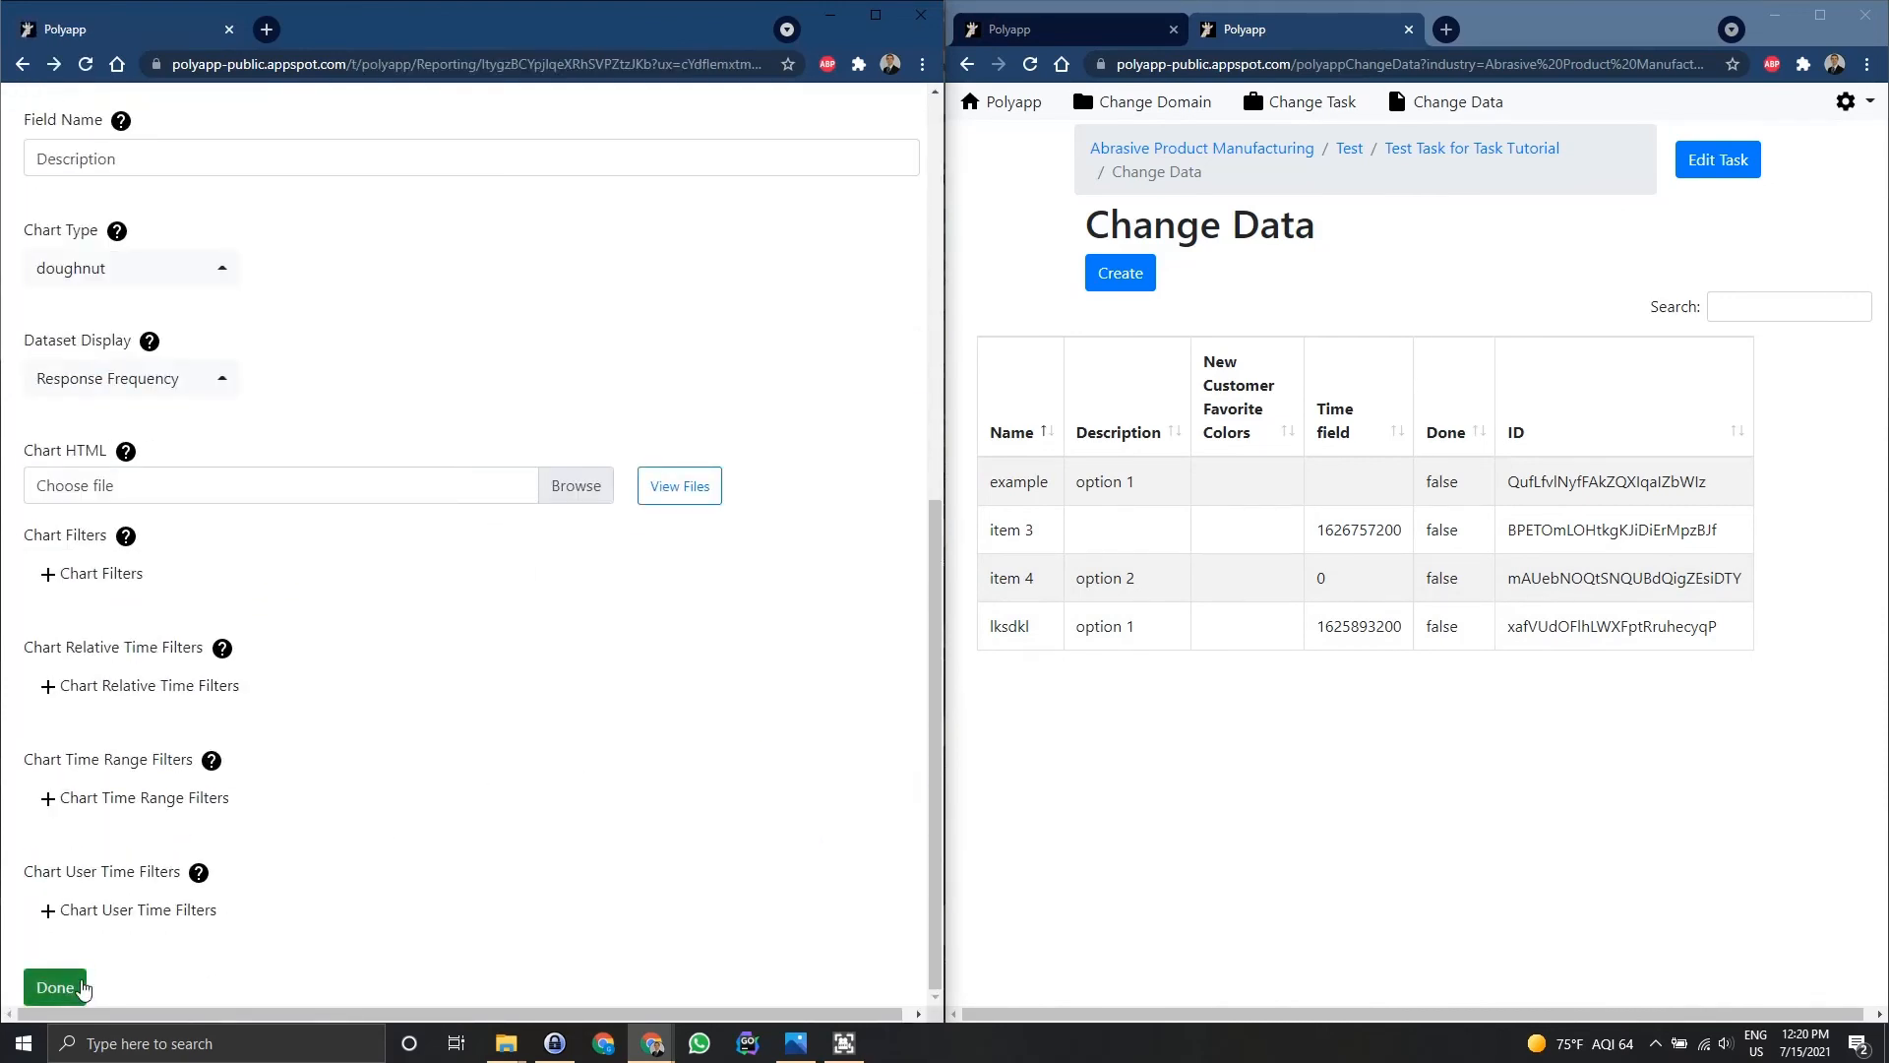
left_click(55, 987)
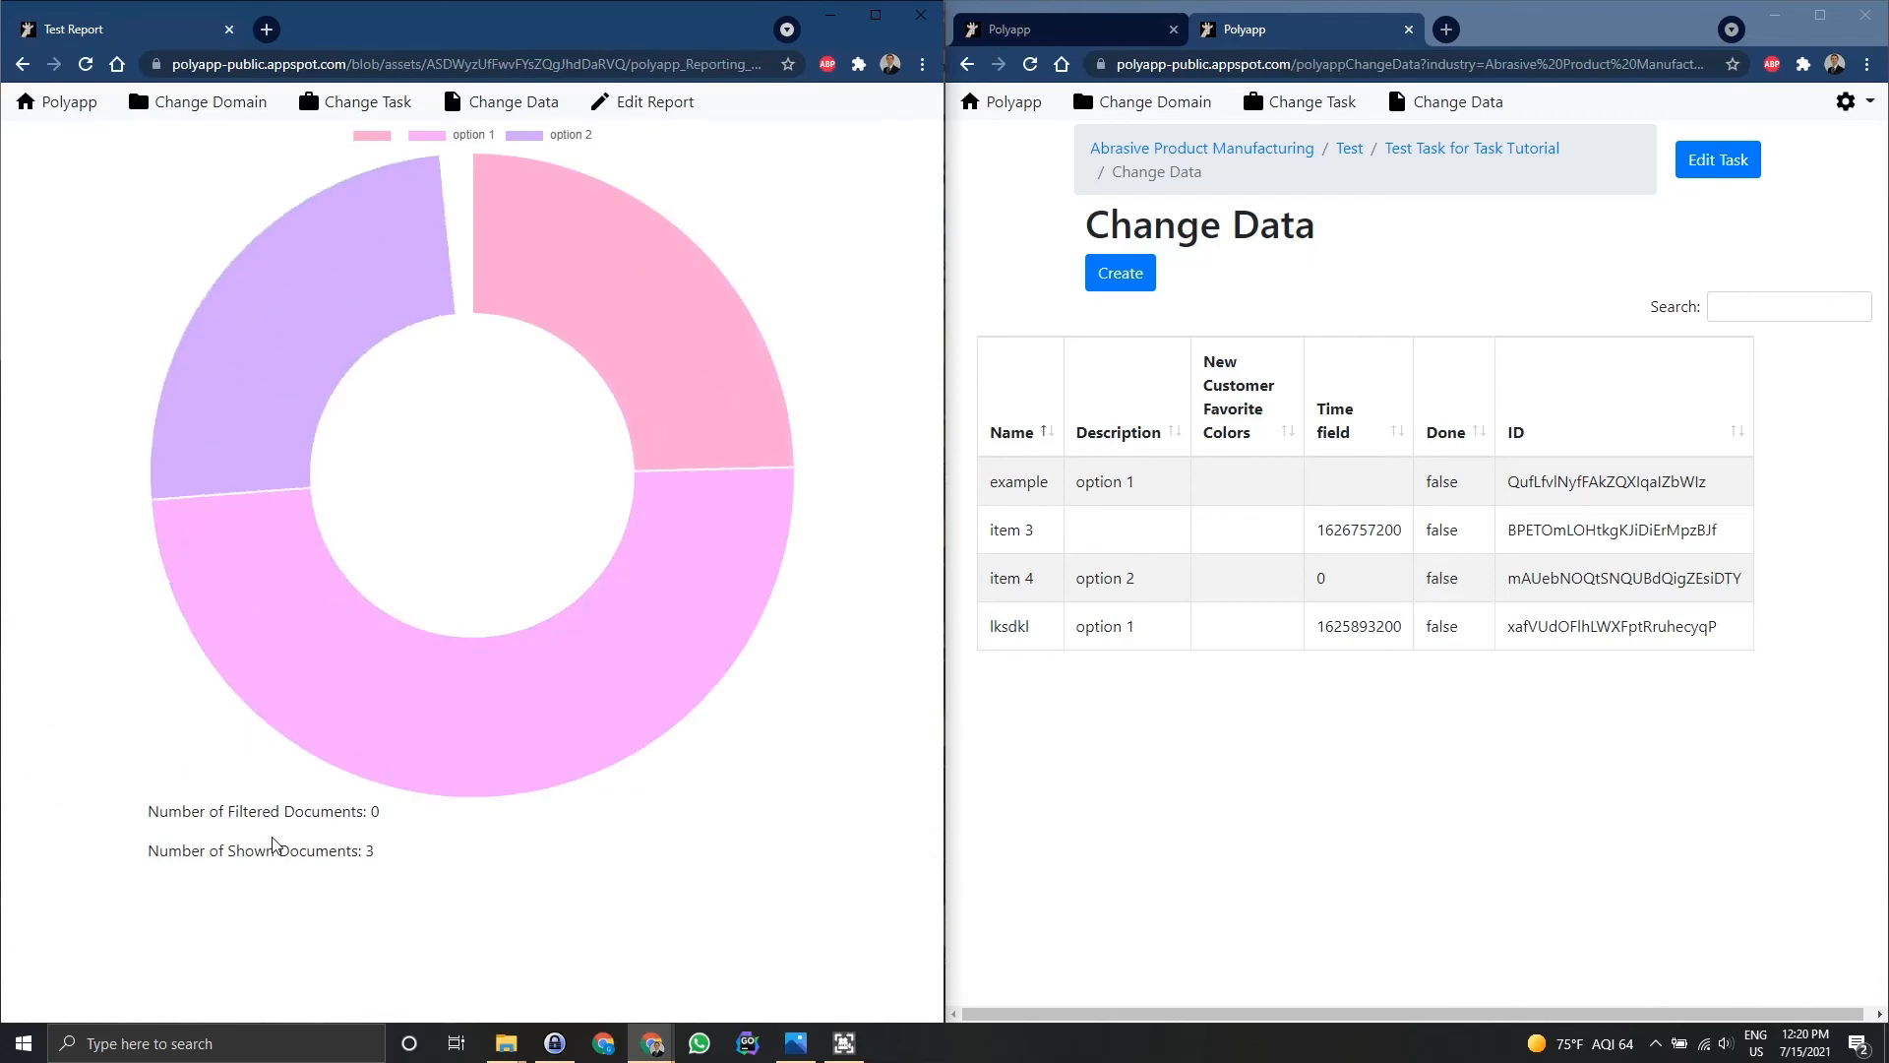
mouse_move(248, 287)
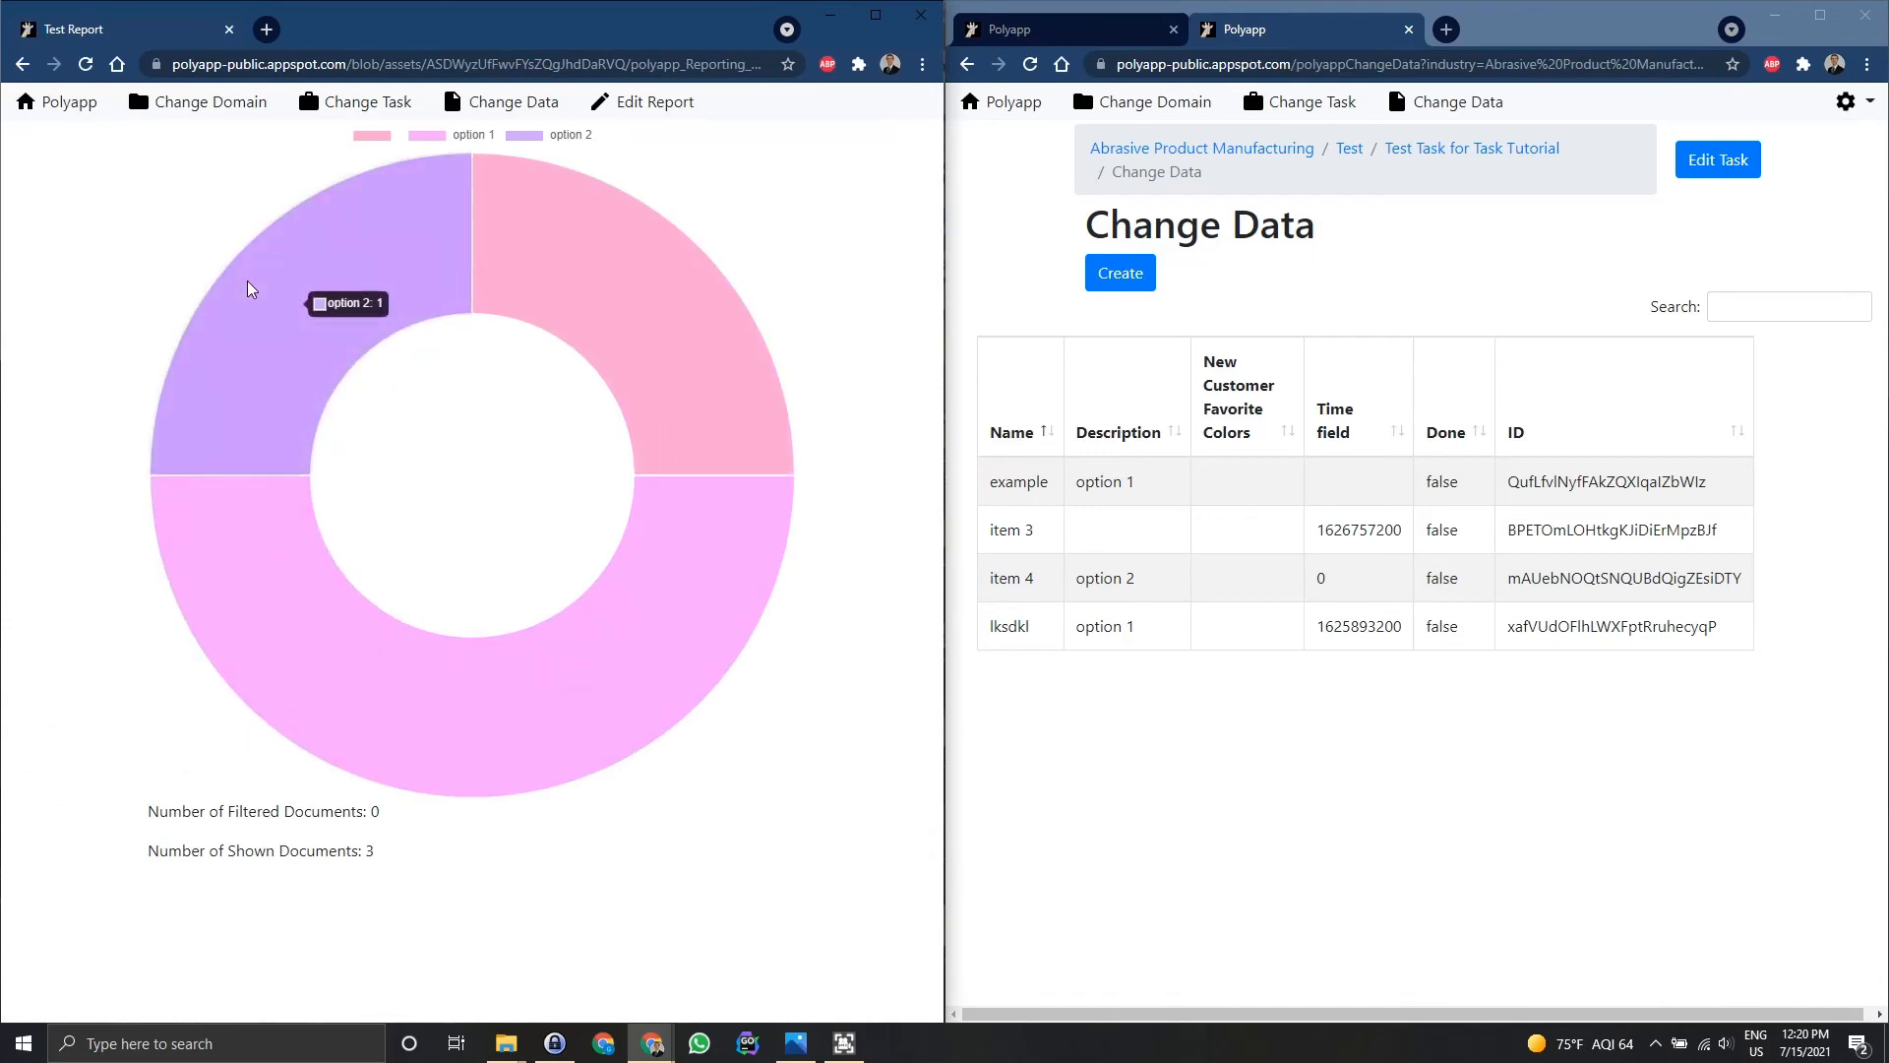
mouse_move(360, 639)
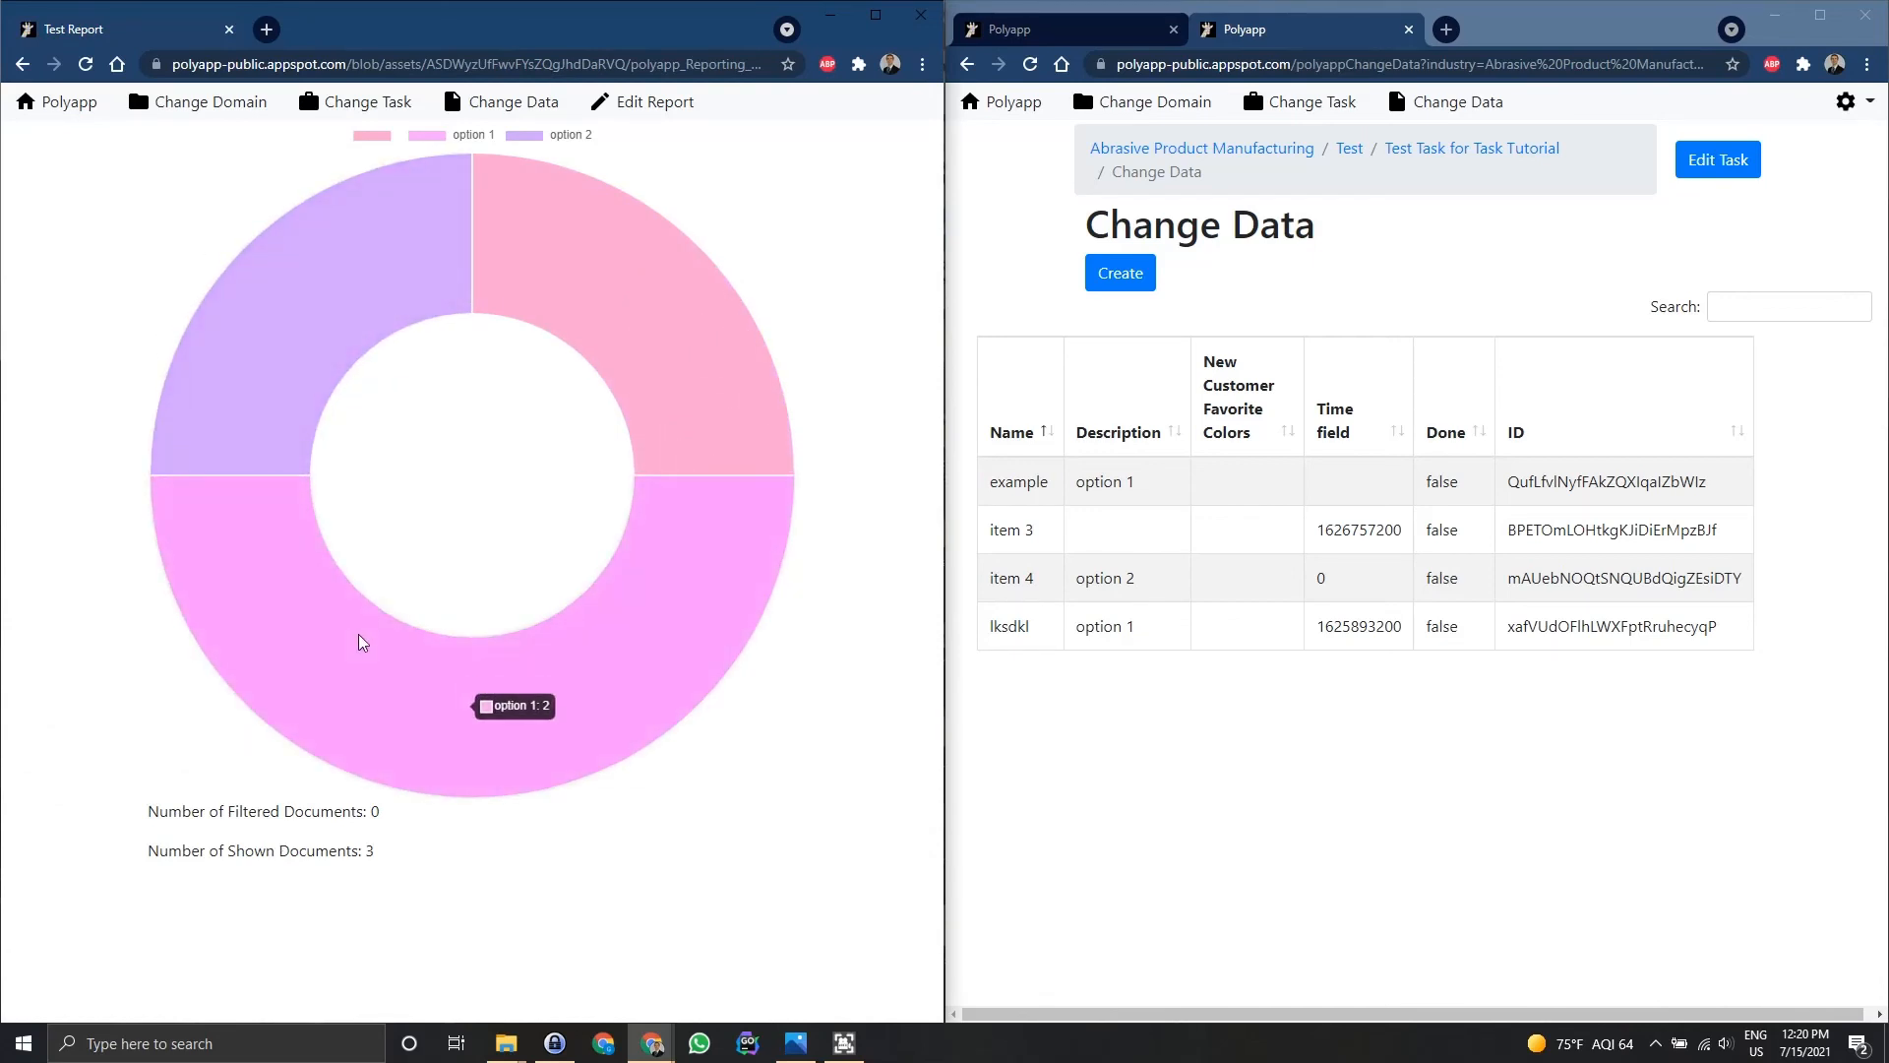
mouse_move(675, 397)
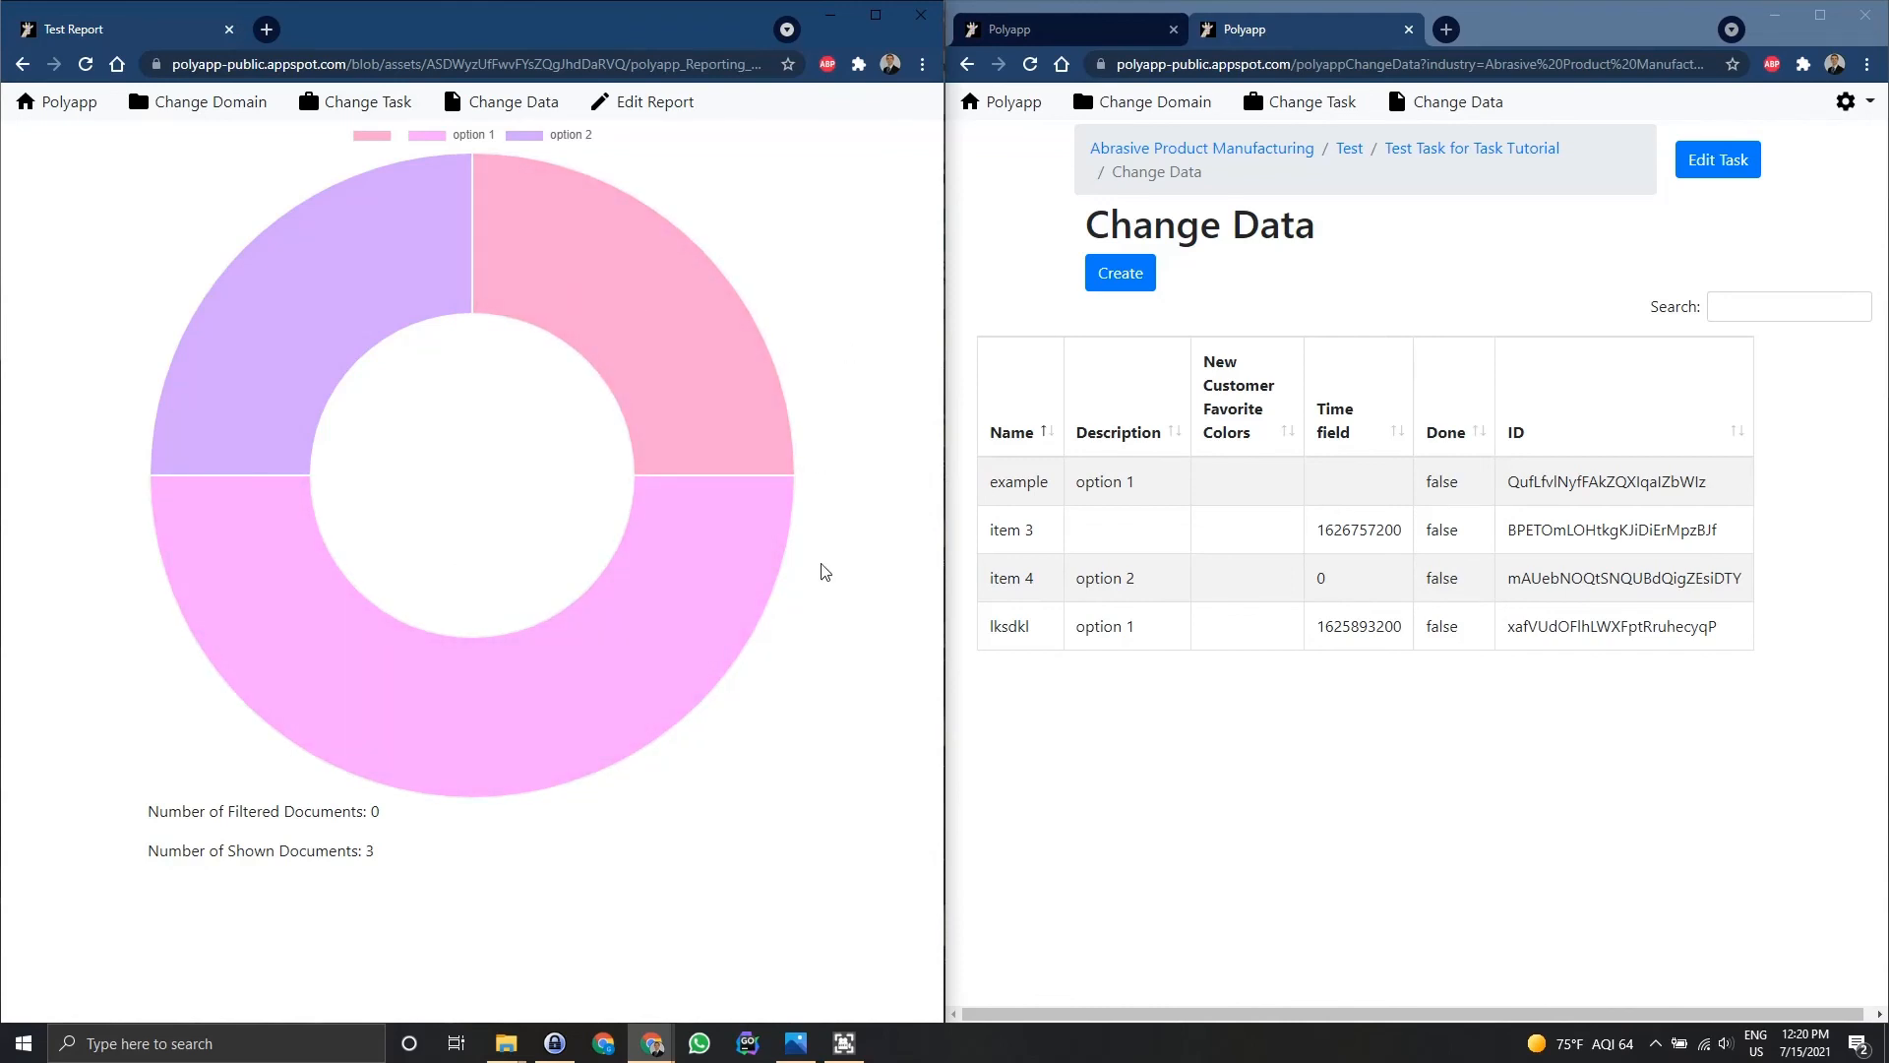
key("alt+Left")
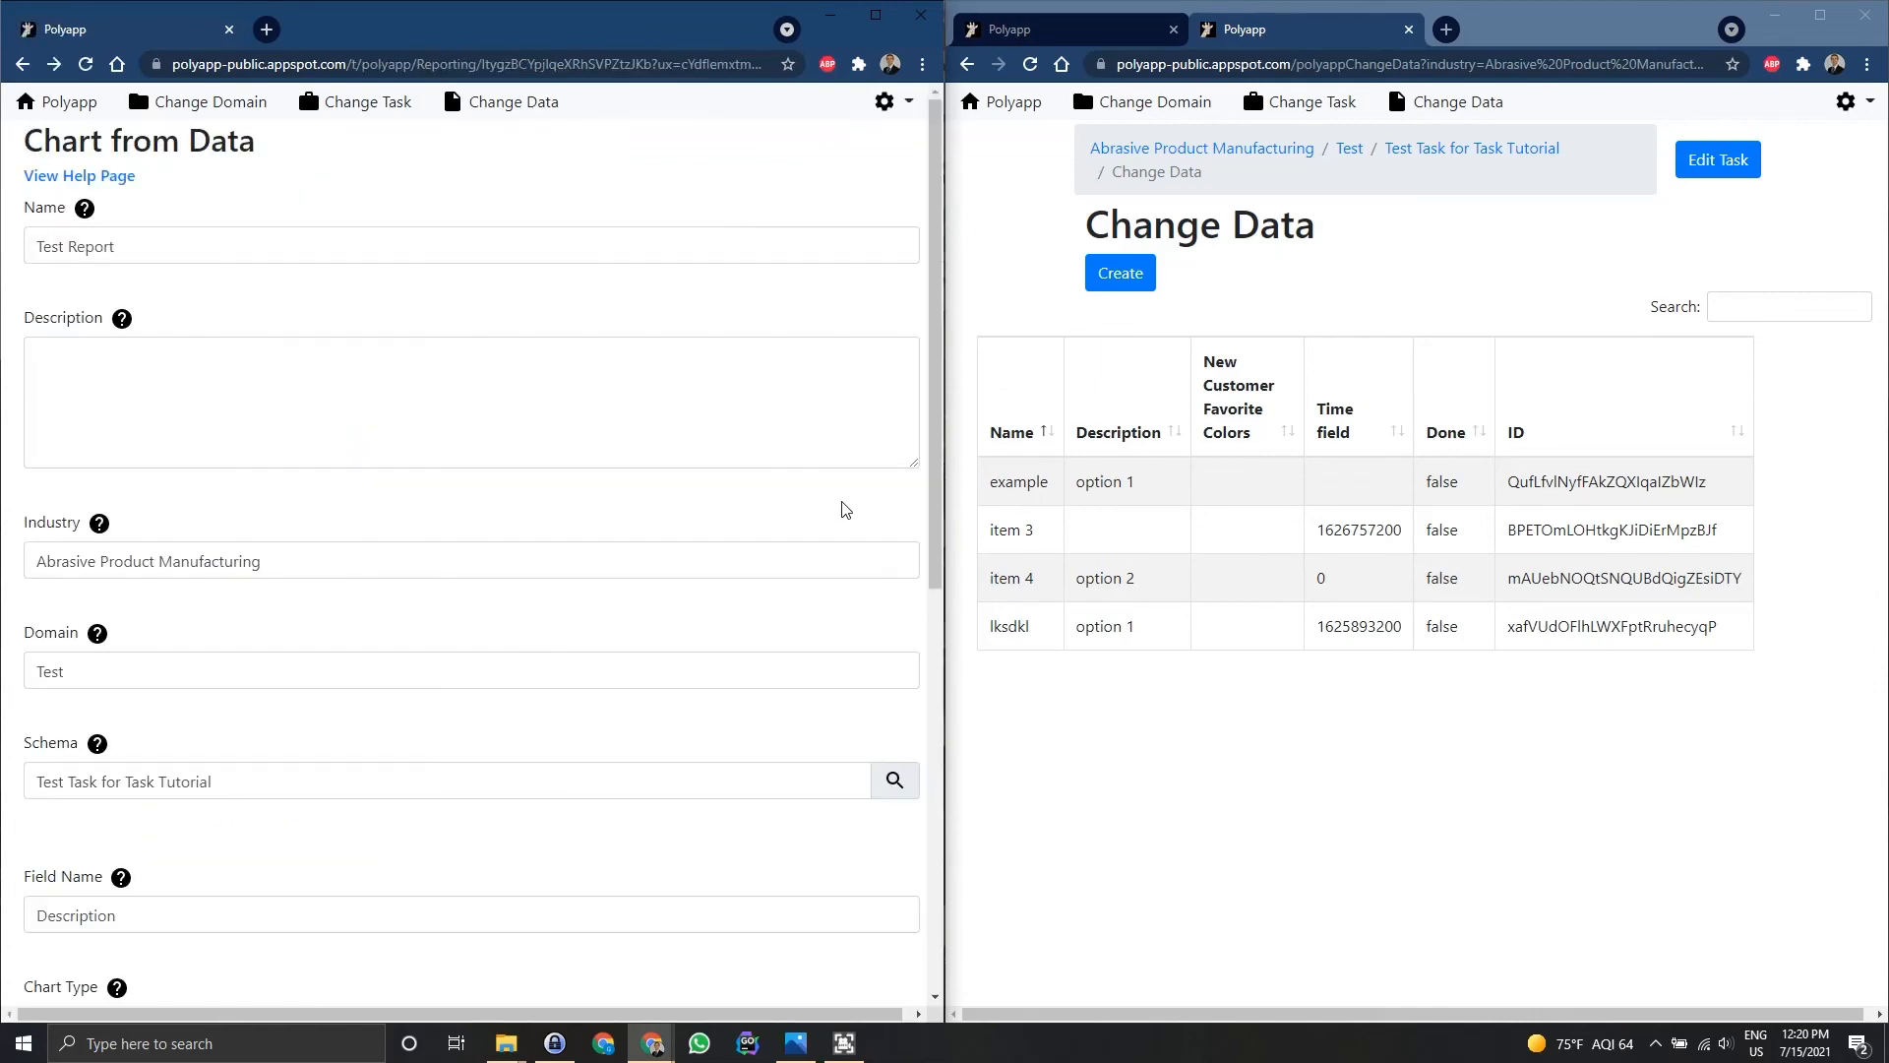
- Compare the filter sections of the chart form with those of the Test Report table form
scroll(807, 531, "down", 8)
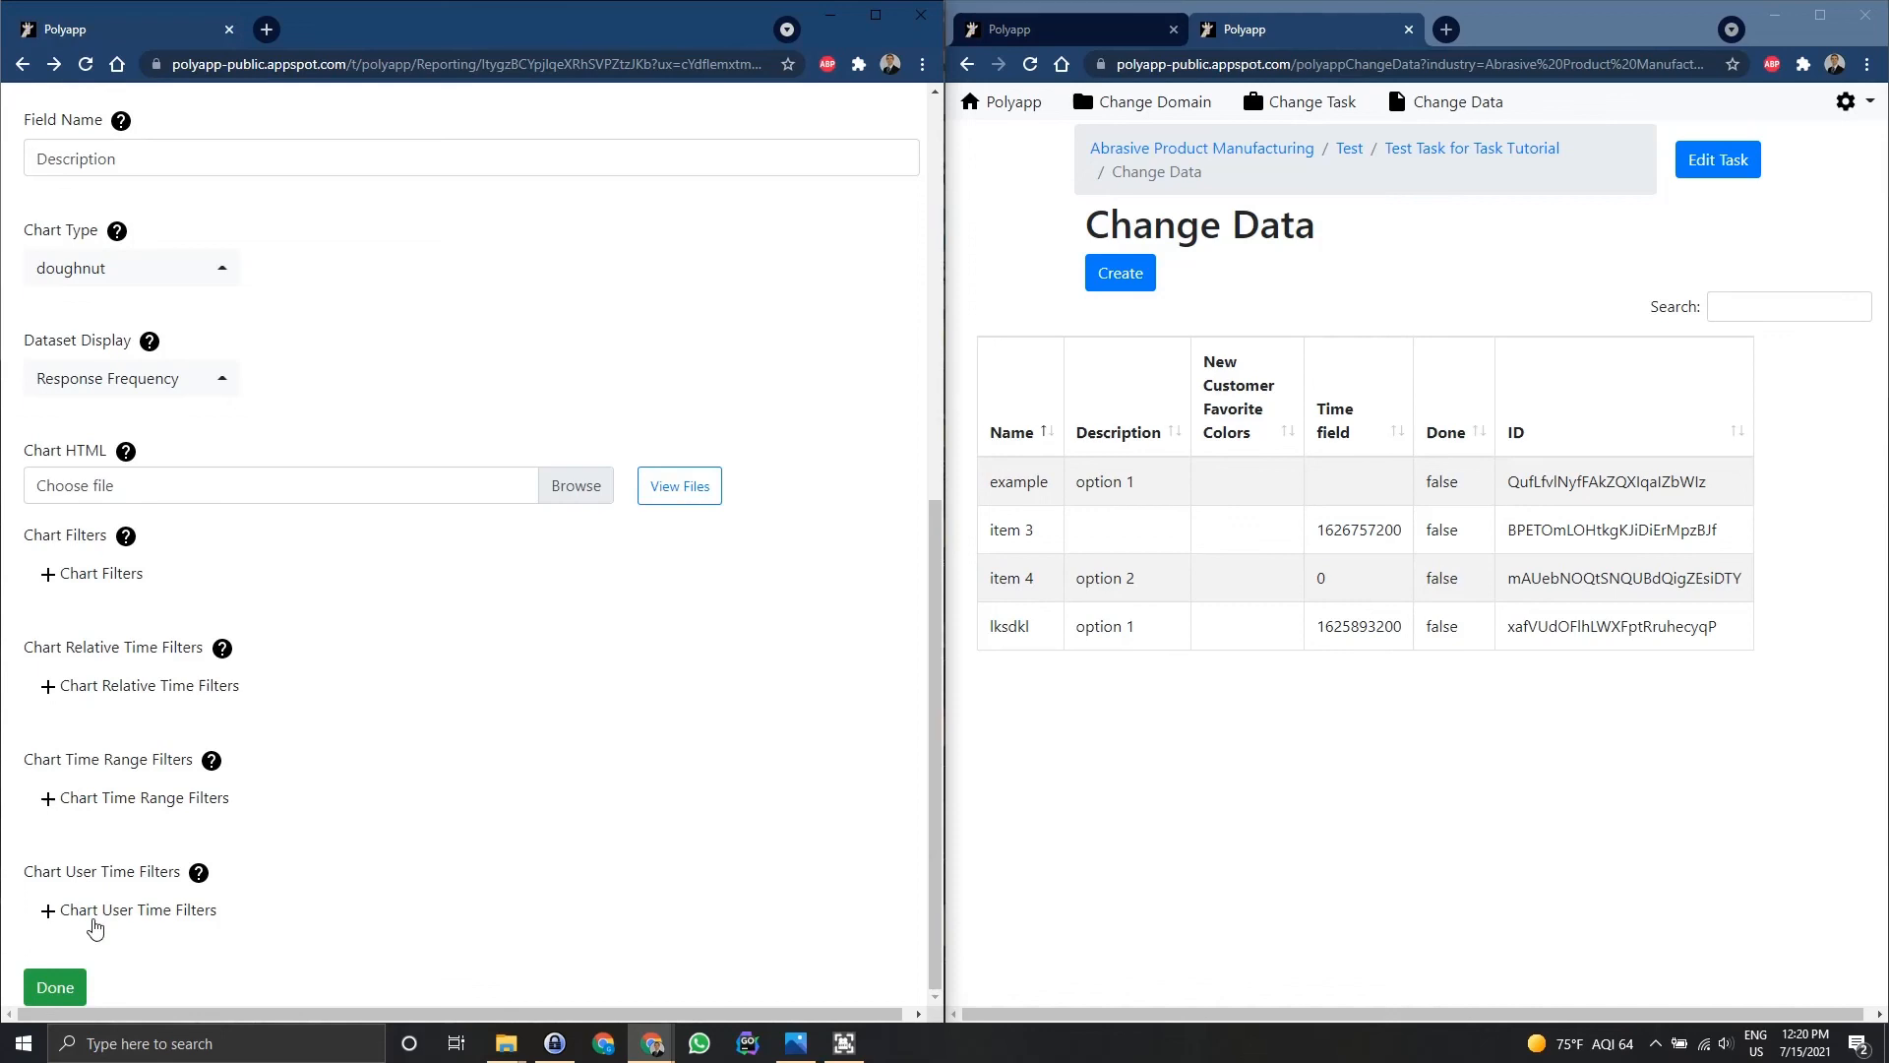
left_click(1027, 29)
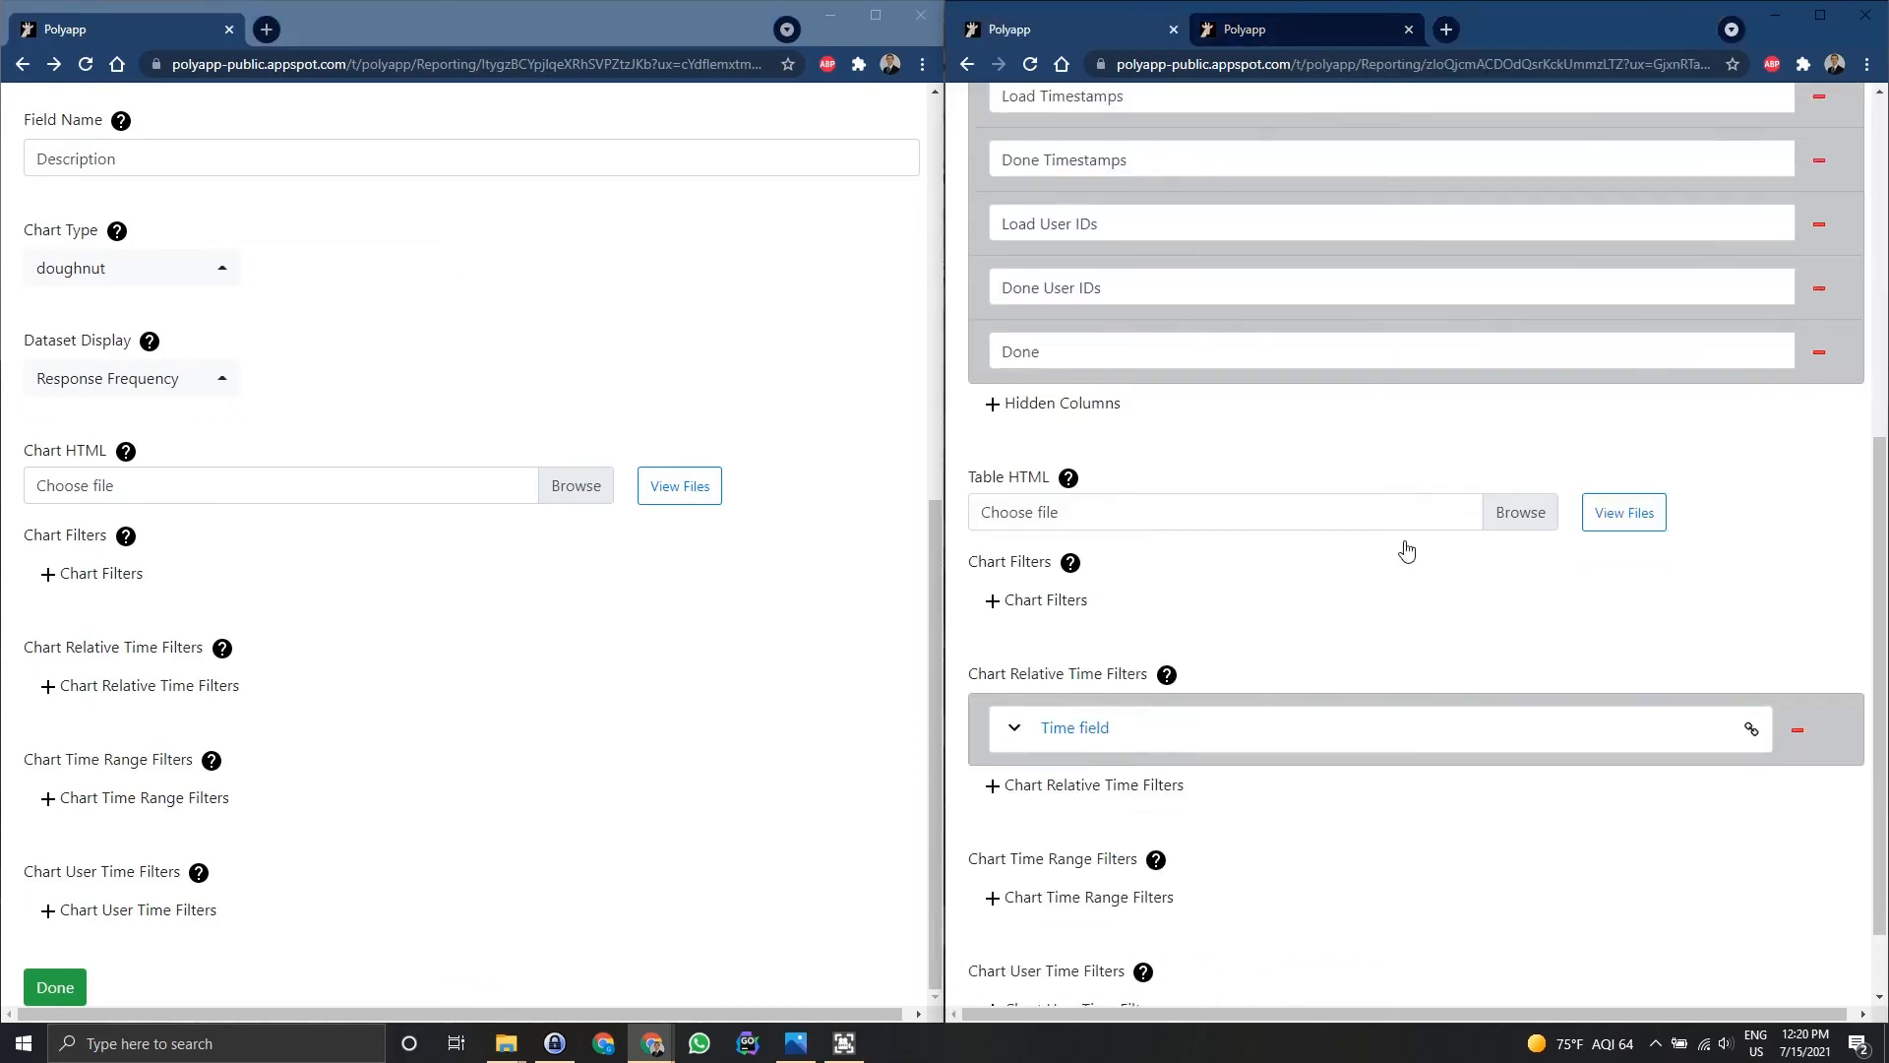
scroll(1407, 551, "down", 1)
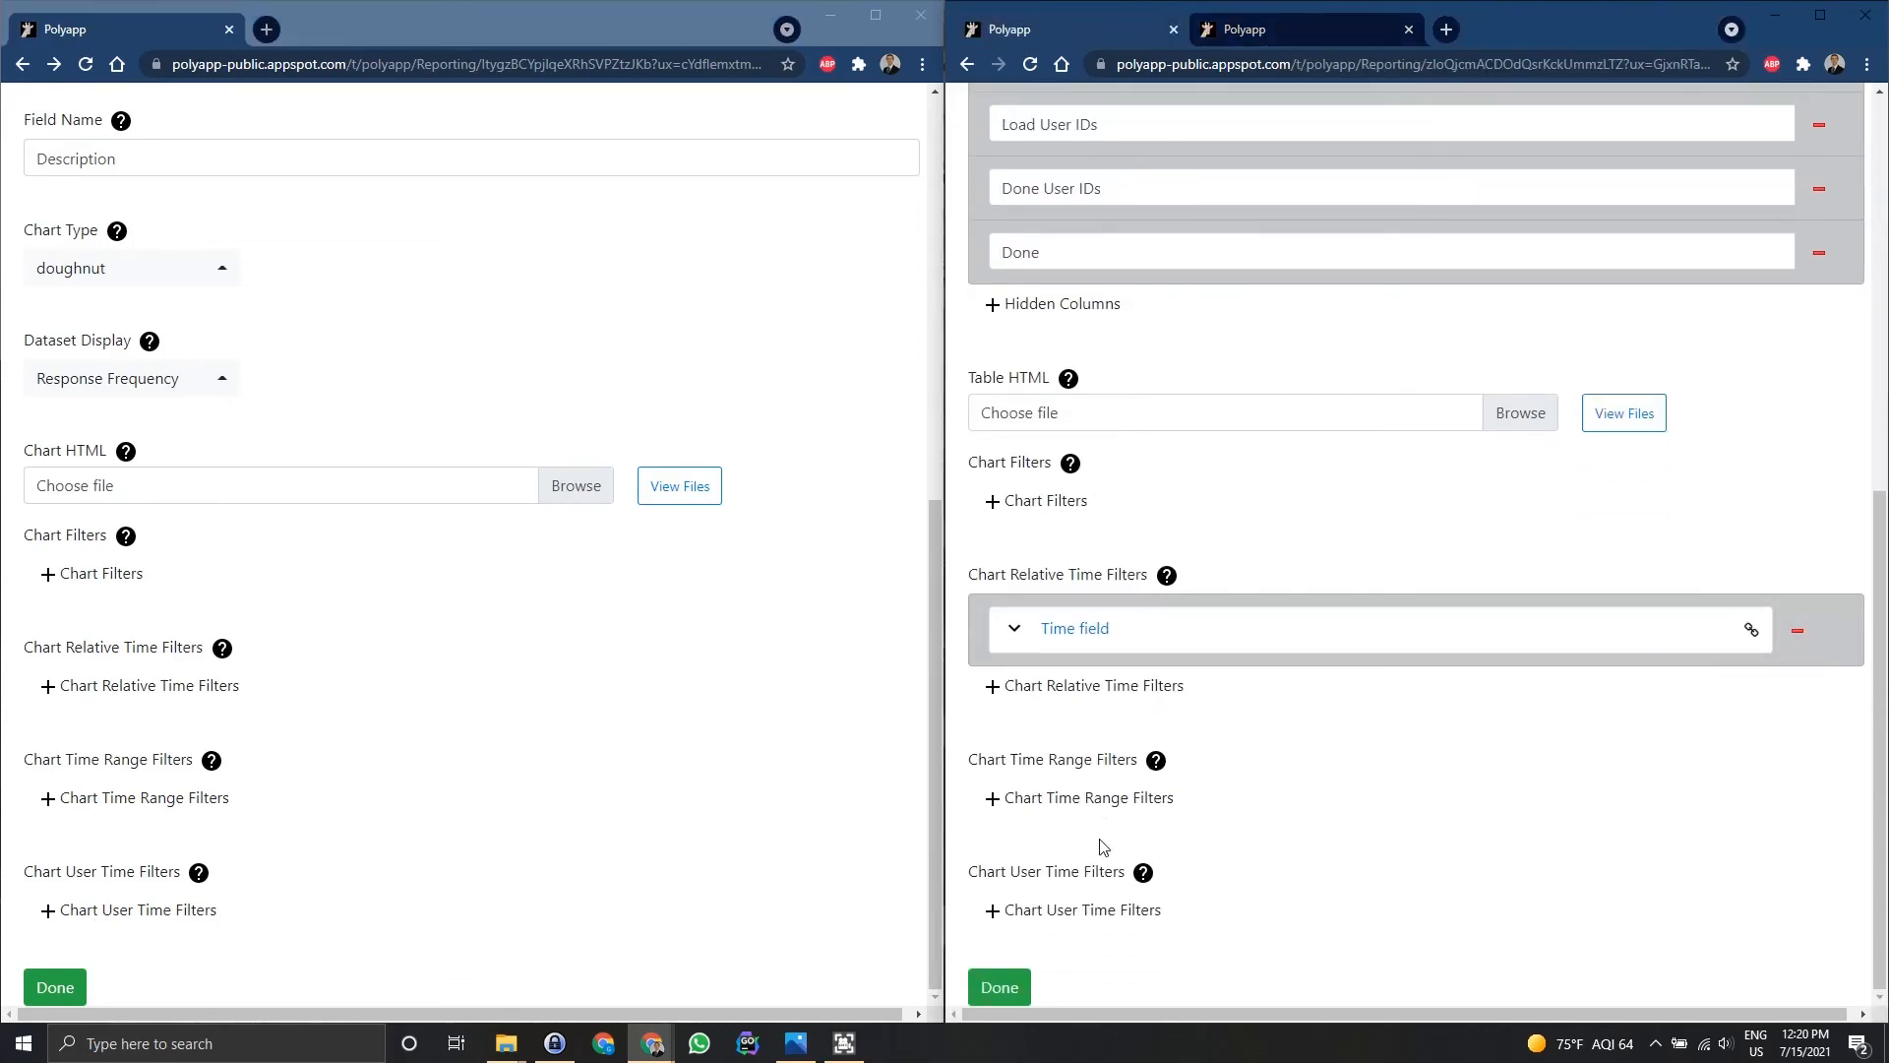
scroll(1100, 844, "up", 7)
scroll(1100, 841, "down", 5)
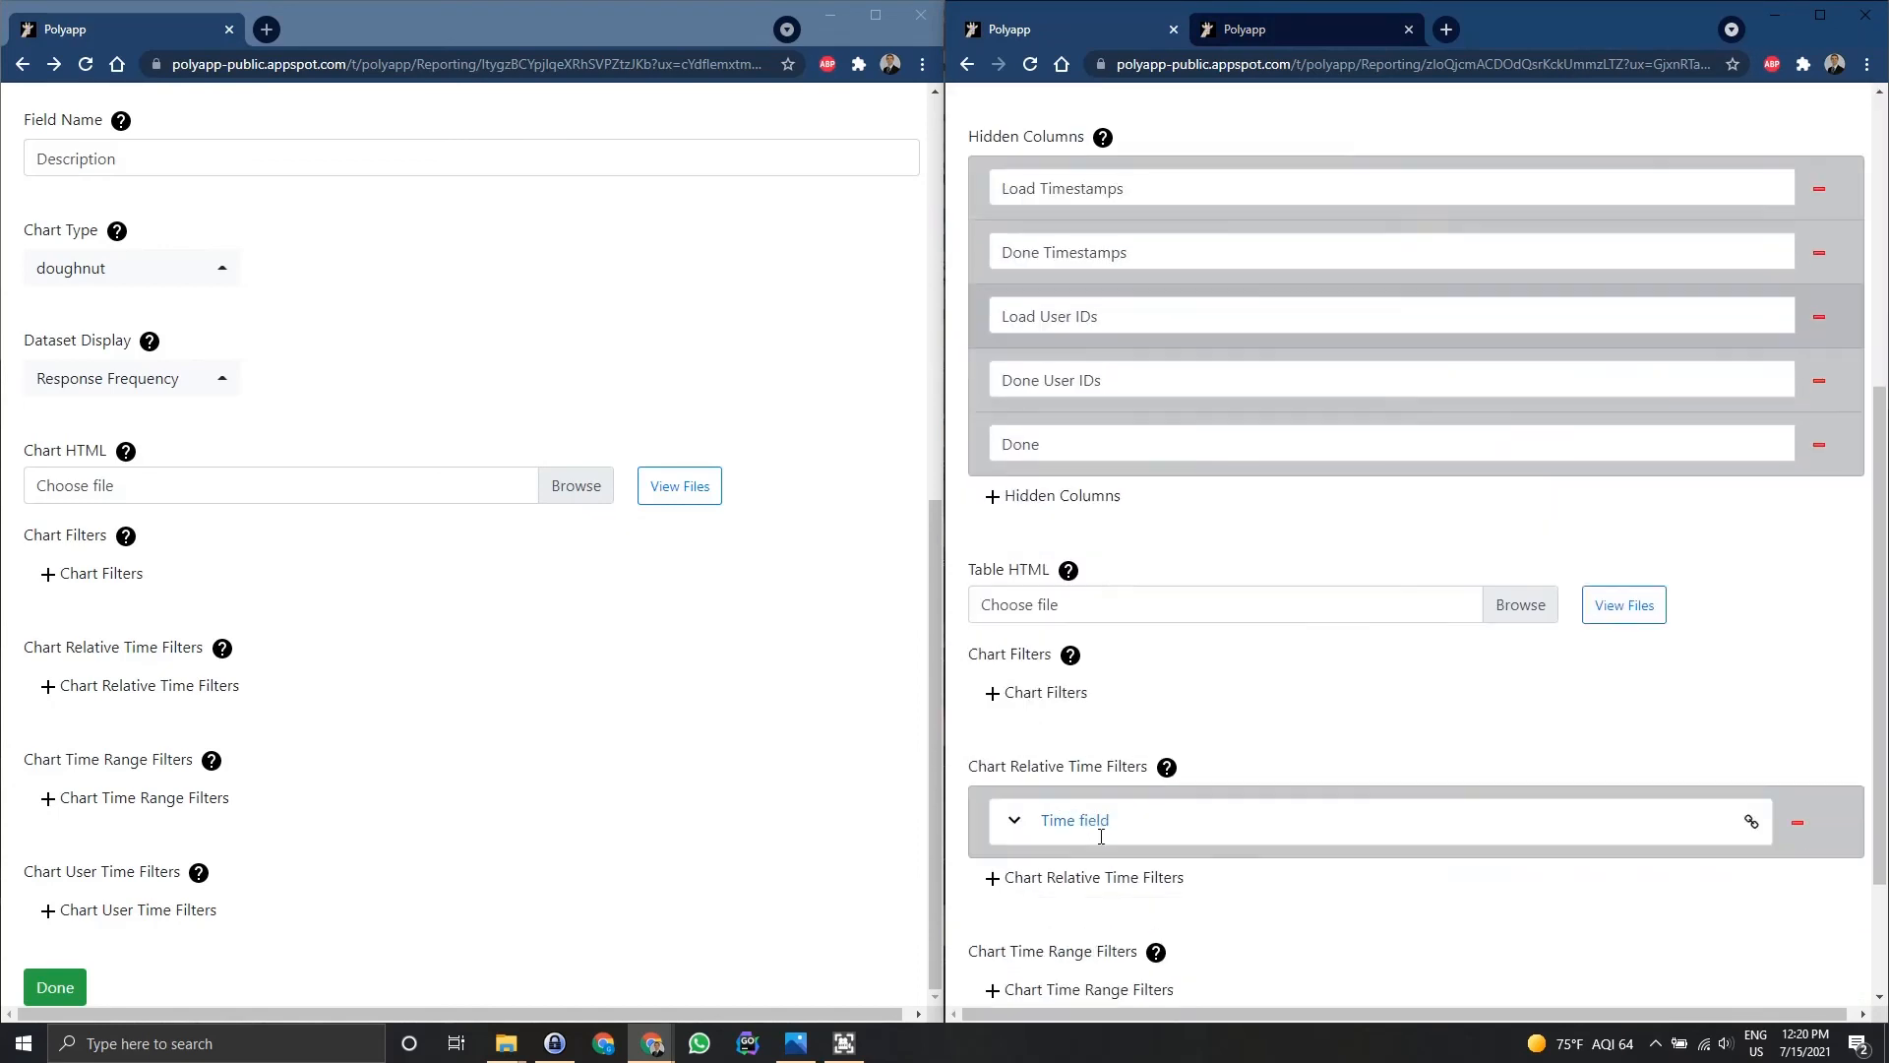
scroll(1102, 838, "down", 2)
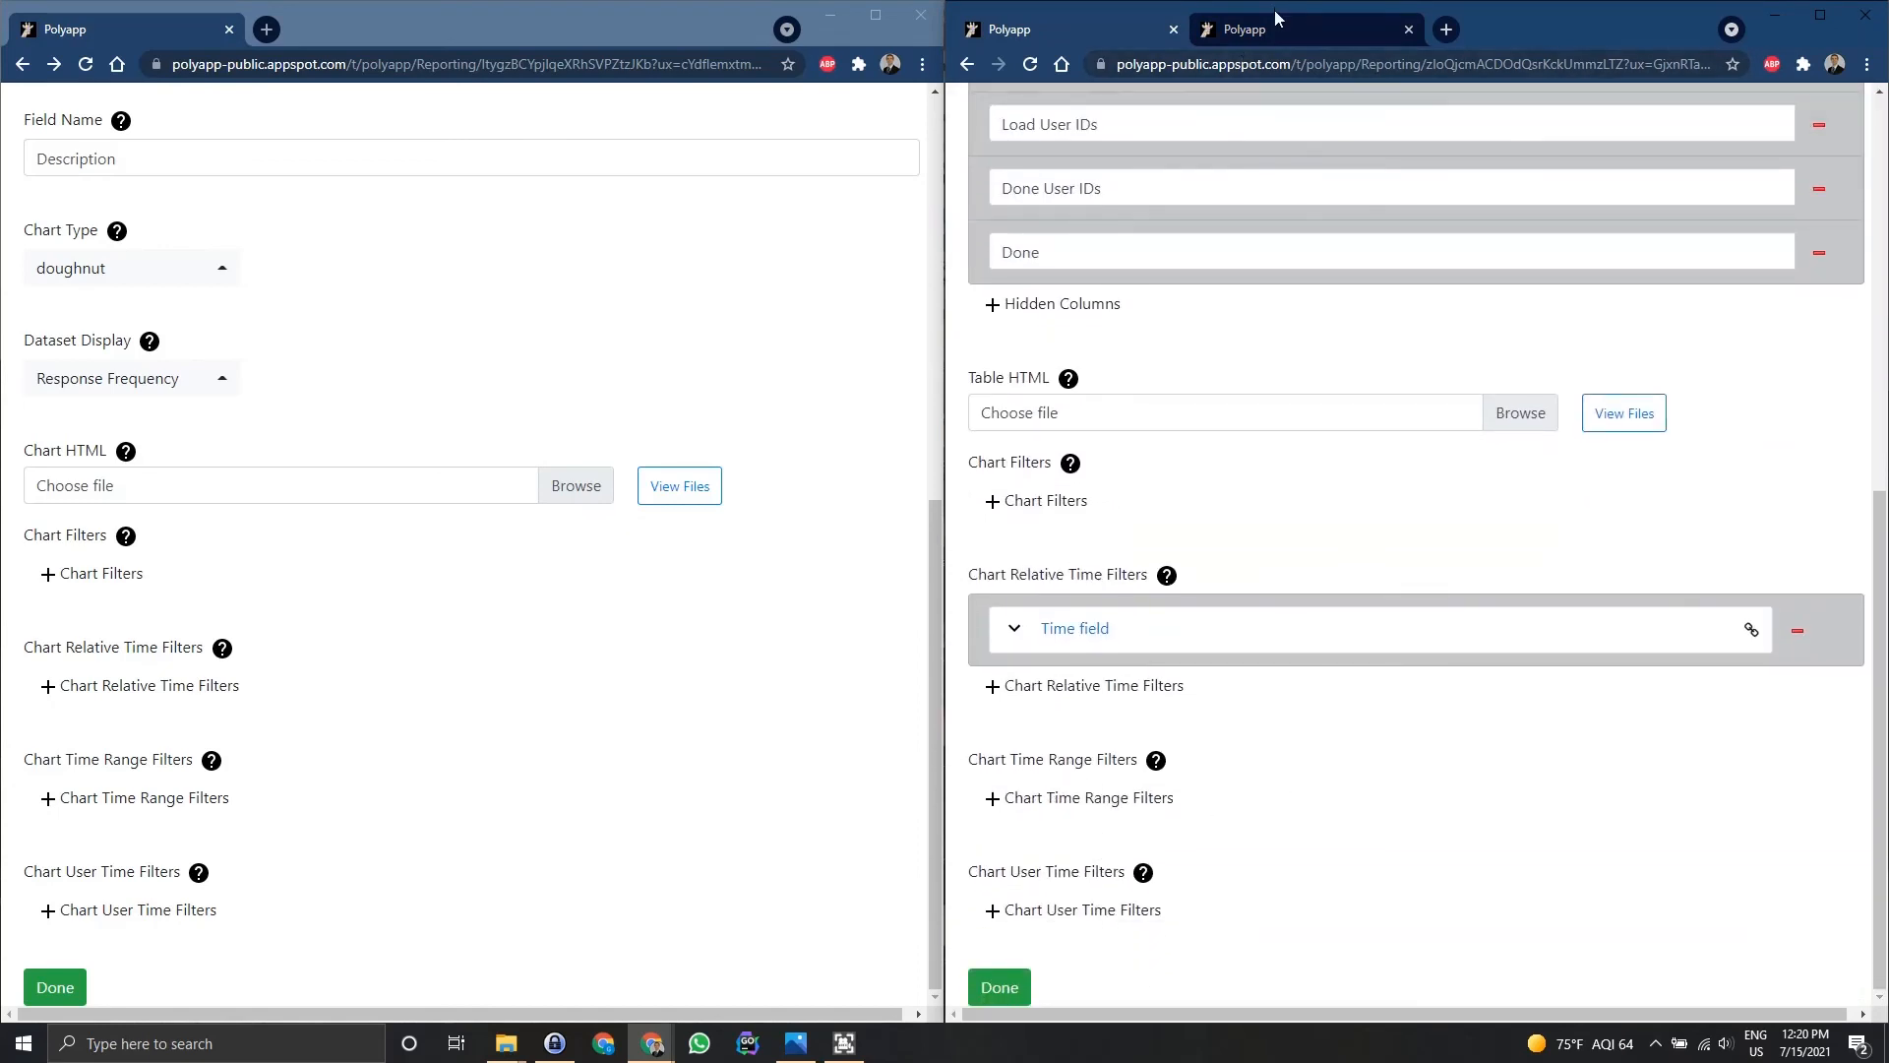
- Close the Change Data page and compare the opening fields of the chart and table forms
middle_click(1275, 18)
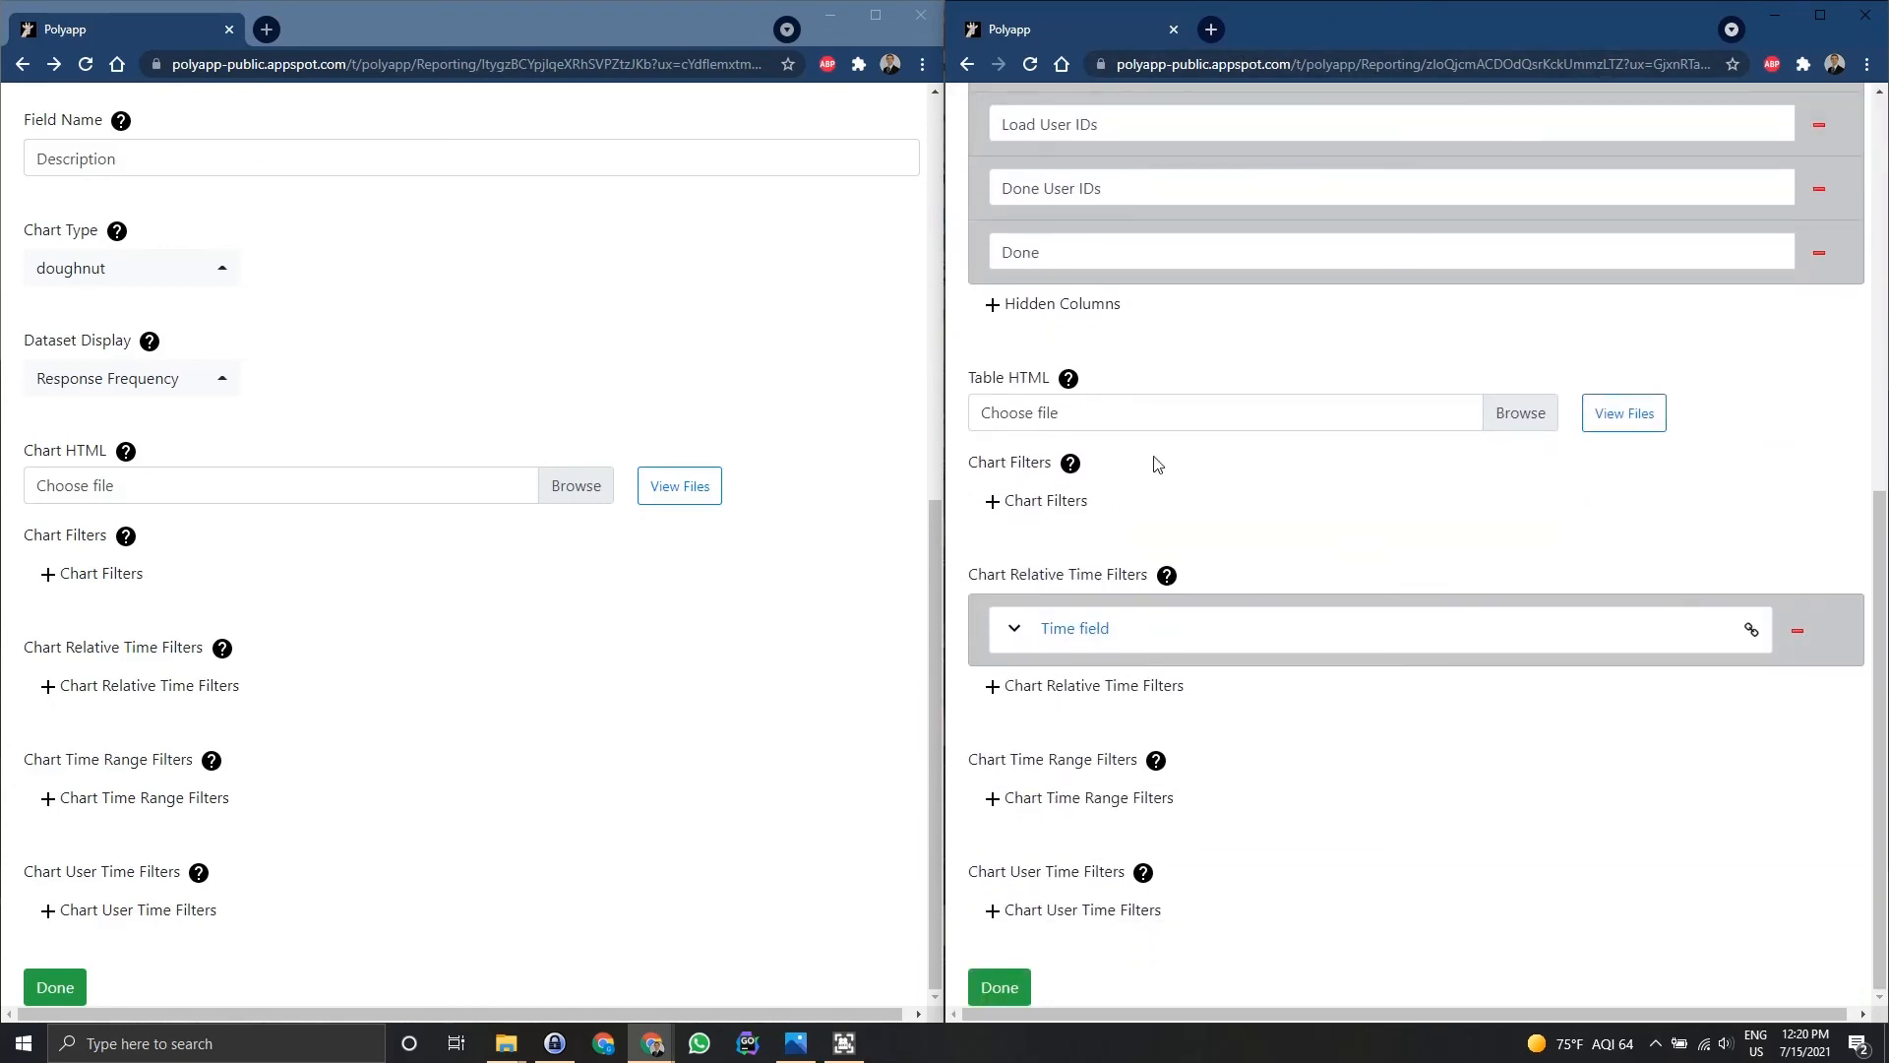
left_click(634, 759)
scroll(632, 748, "up", 8)
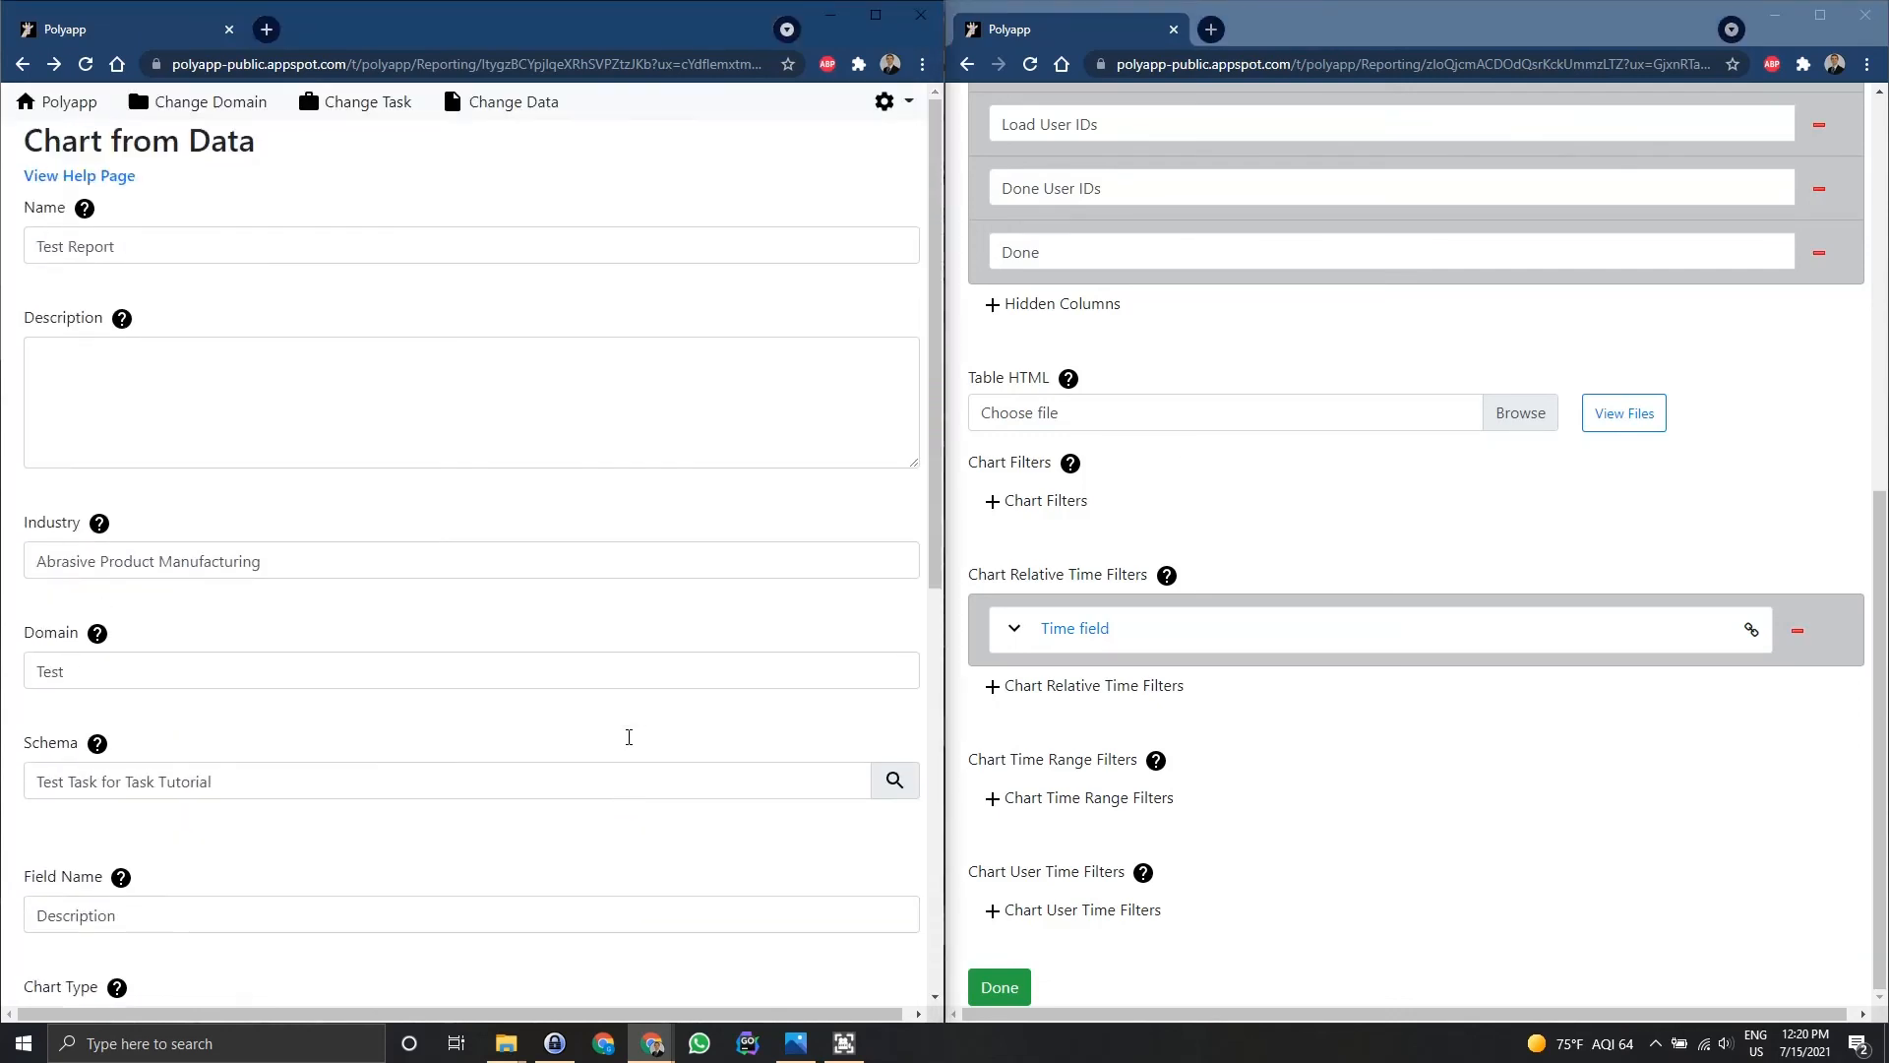
left_click(1241, 471)
scroll(1240, 471, "up", 7)
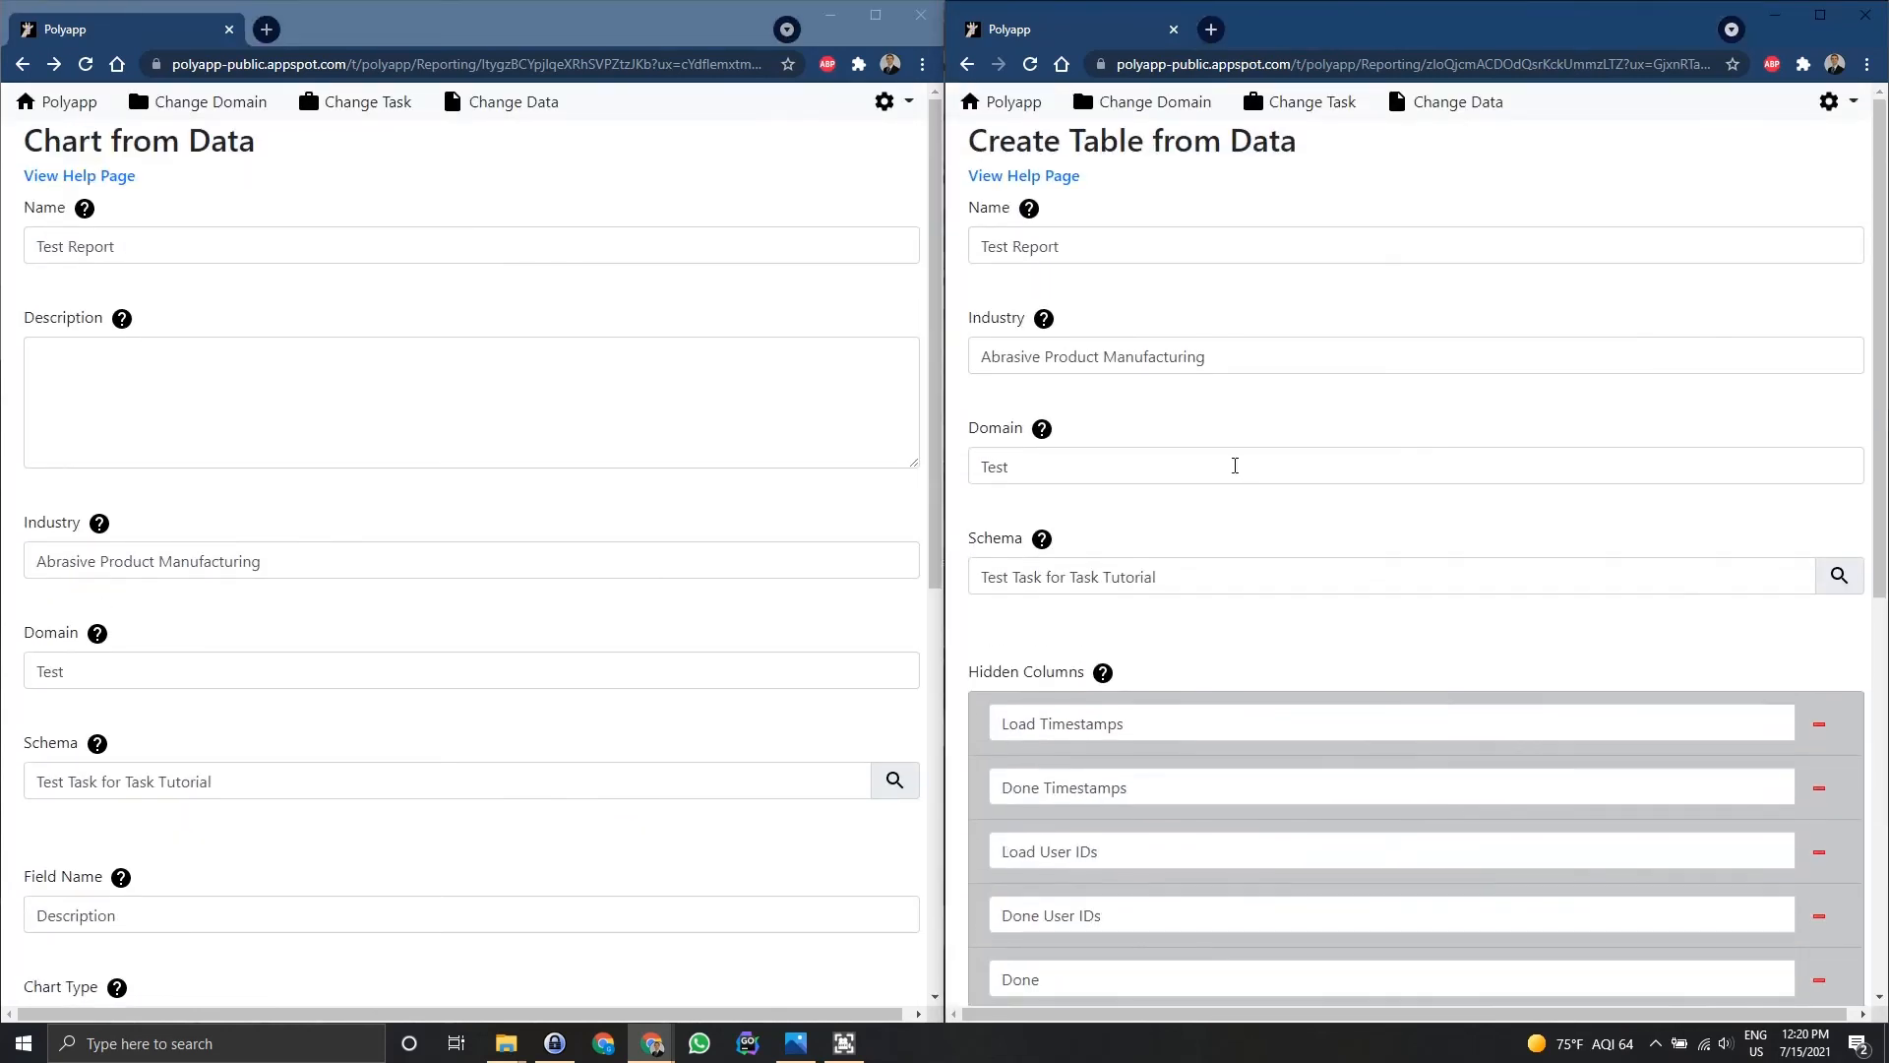